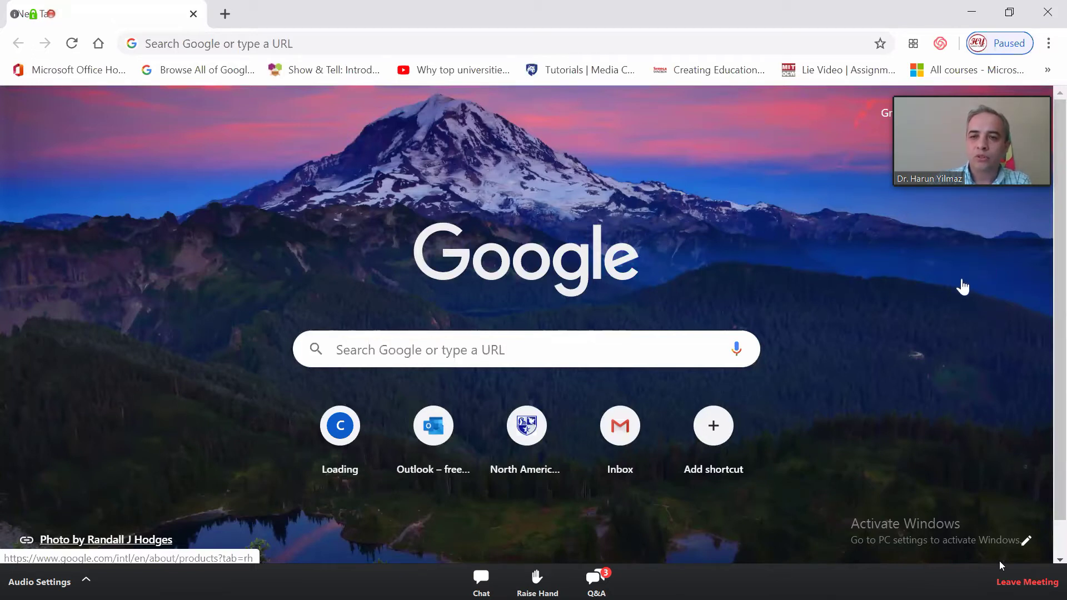
Open Google Classroom from the list of Google apps
click(1012, 113)
scroll(819, 423, down, 2)
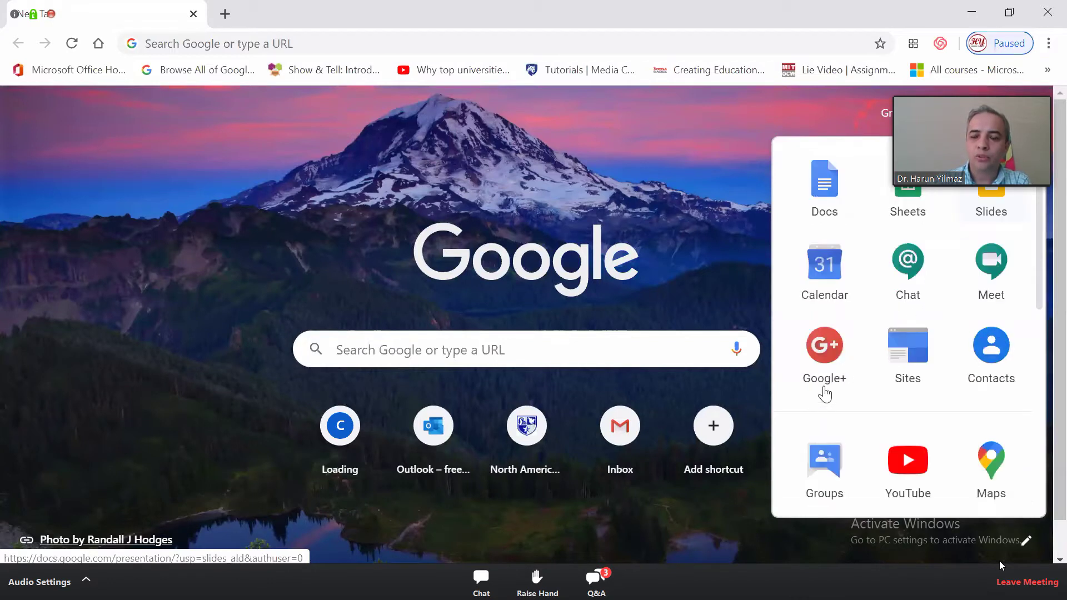
scroll(824, 393, down, 6)
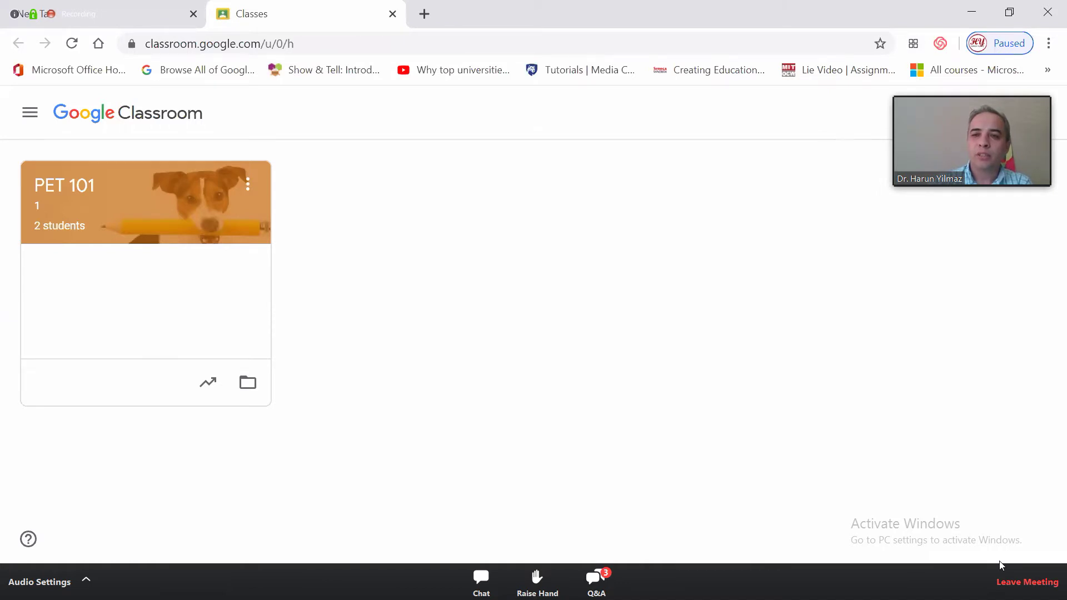
Create a class named PET 102 with section 2, subject ELA and room 123
click(971, 112)
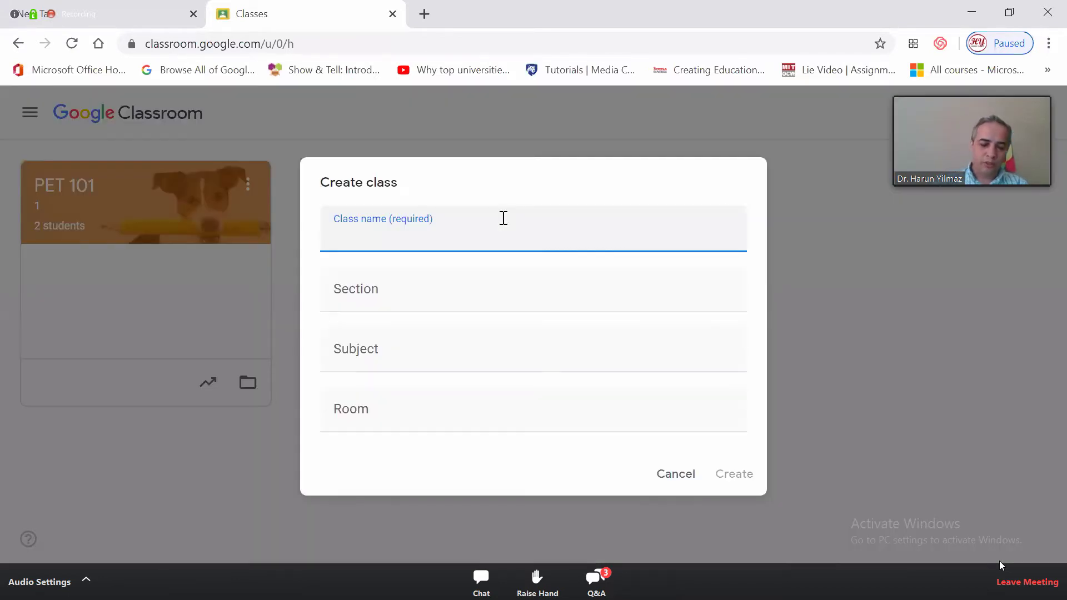
text(PET)
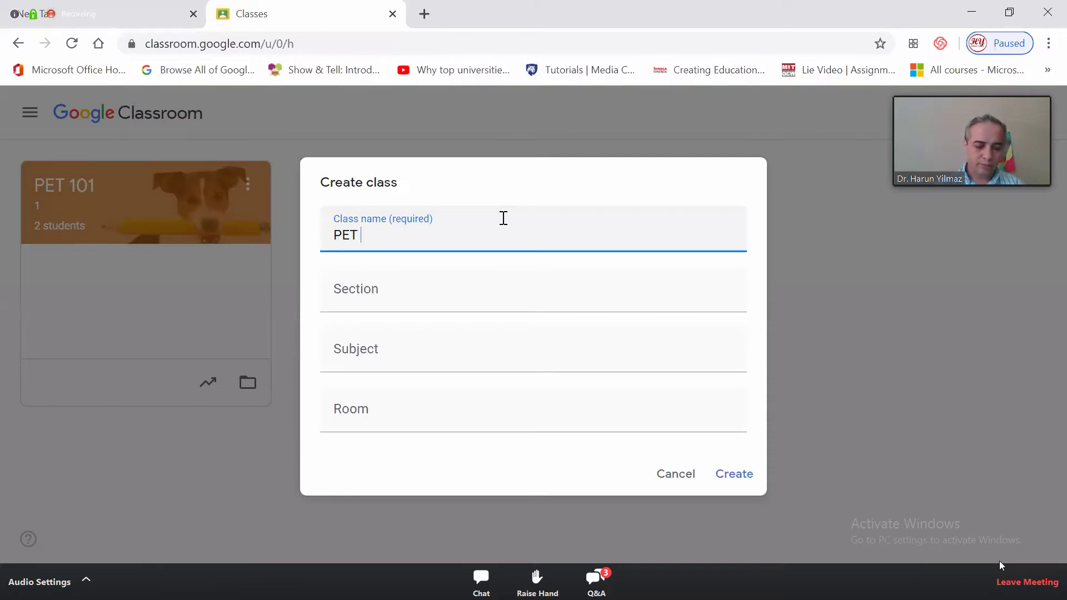
text( 102)
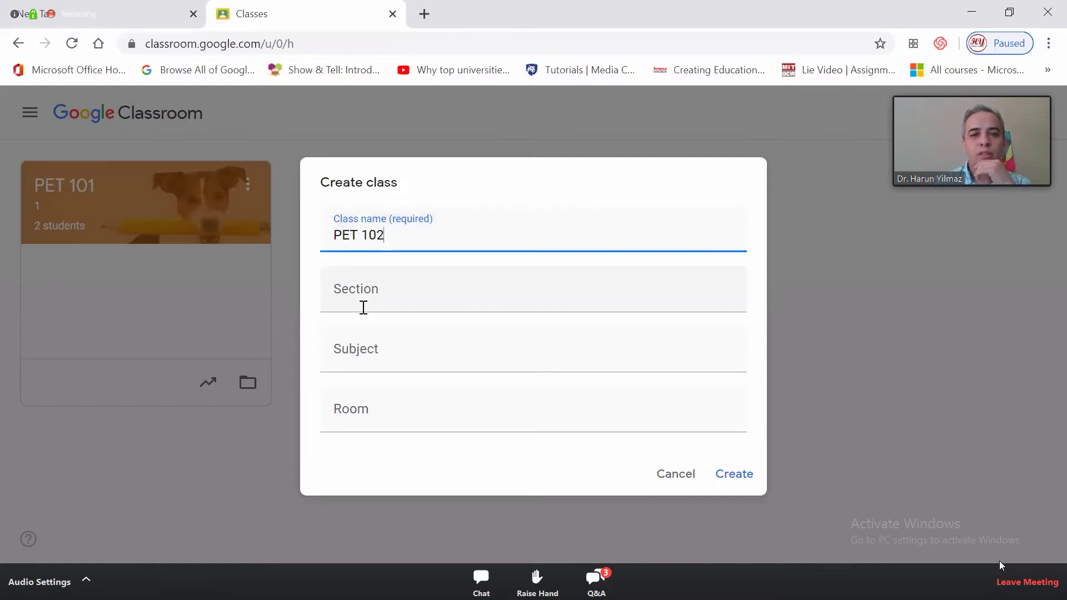
click(378, 303)
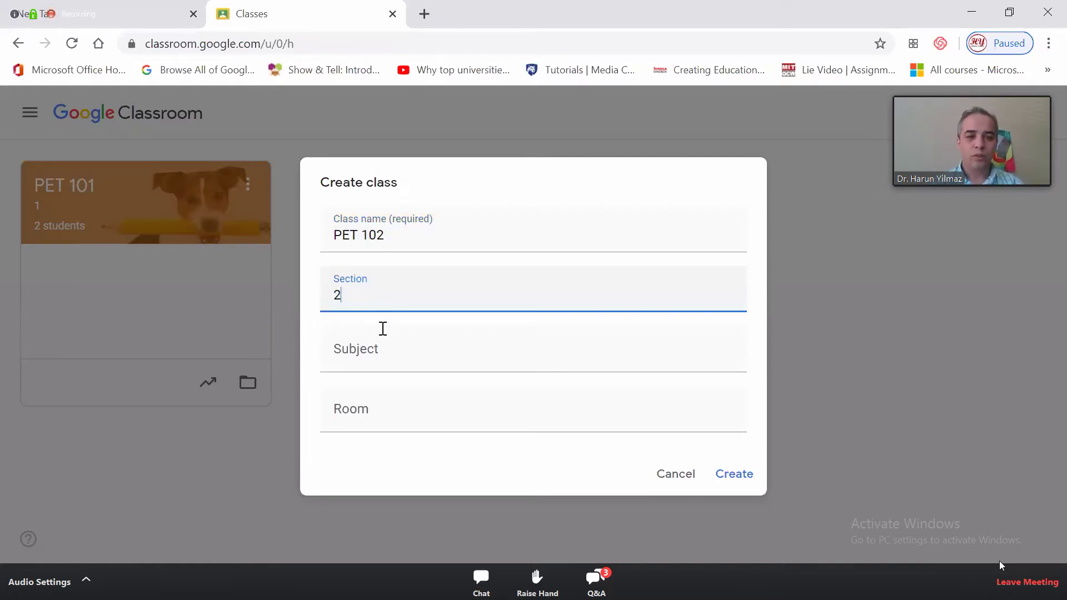
click(379, 349)
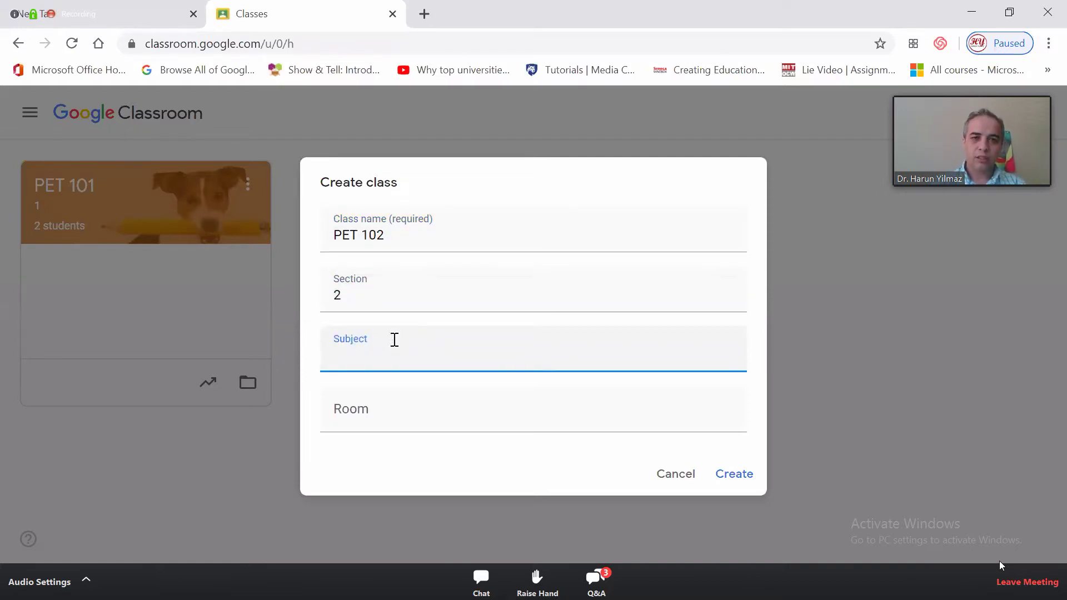
text(ELA)
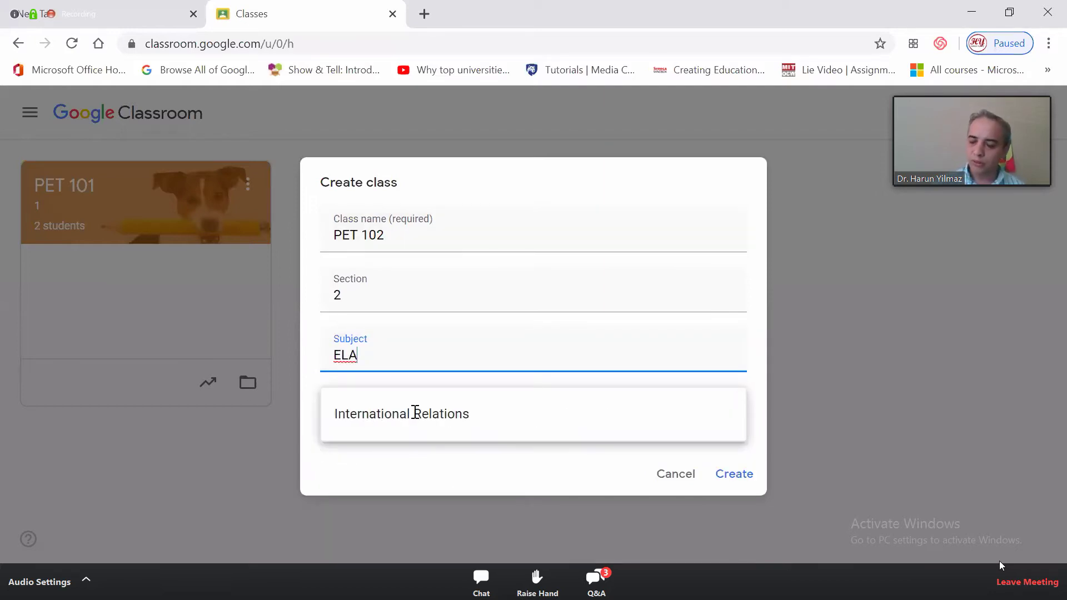
key(Tab)
text(123)
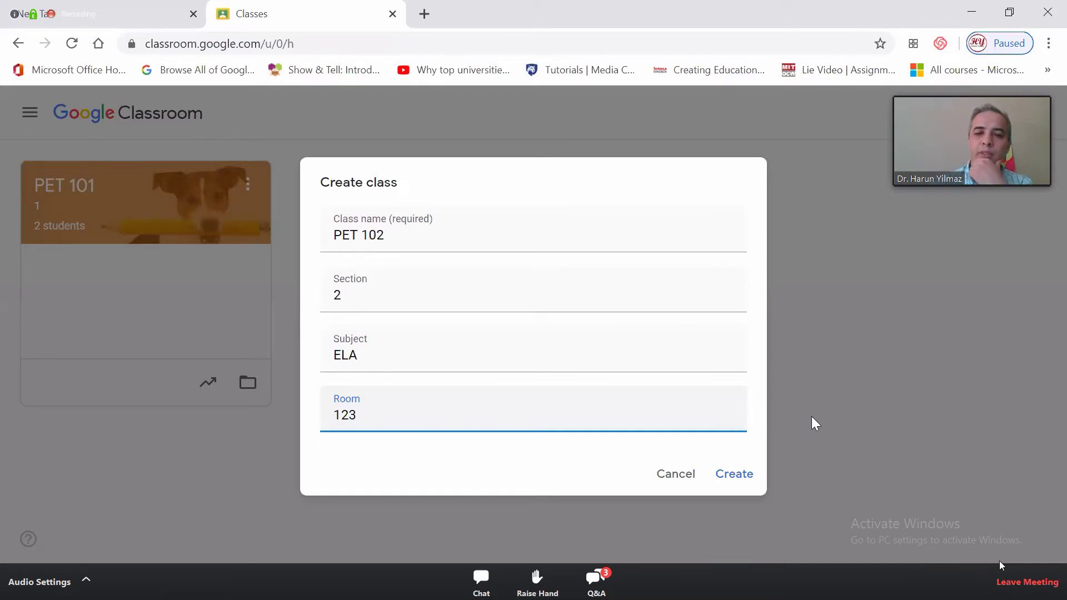
click(740, 474)
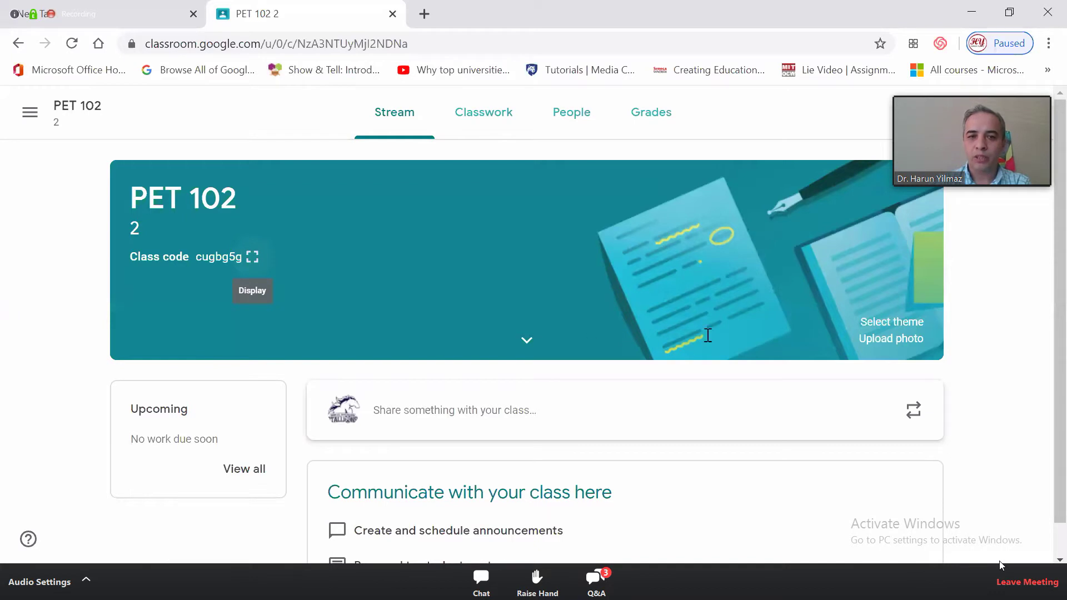
Display the PET 102 class code enlarged and select the whole code
key(Return)
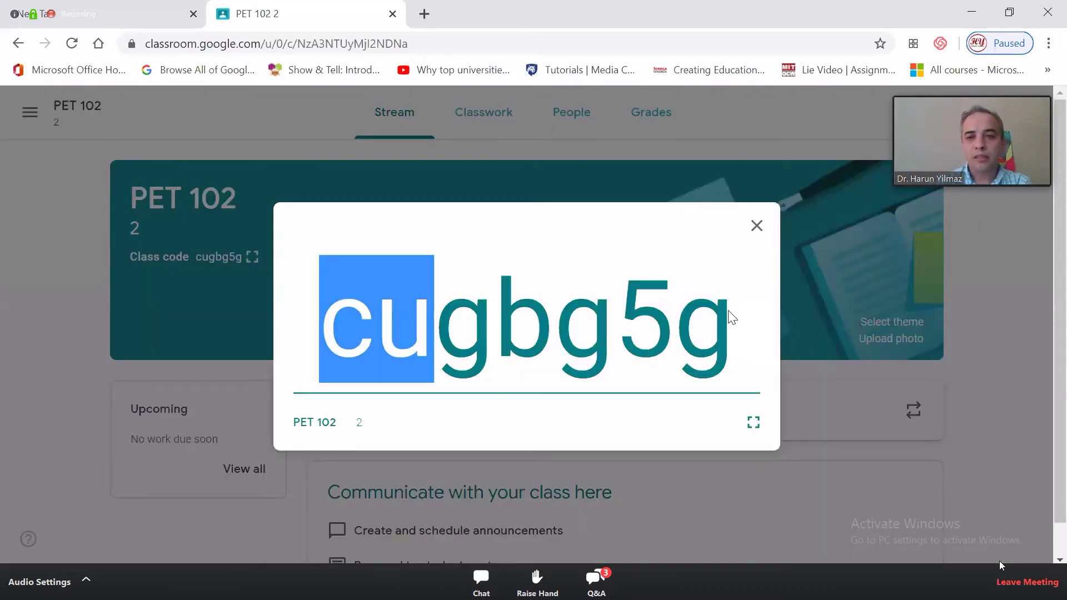
right_click(618, 339)
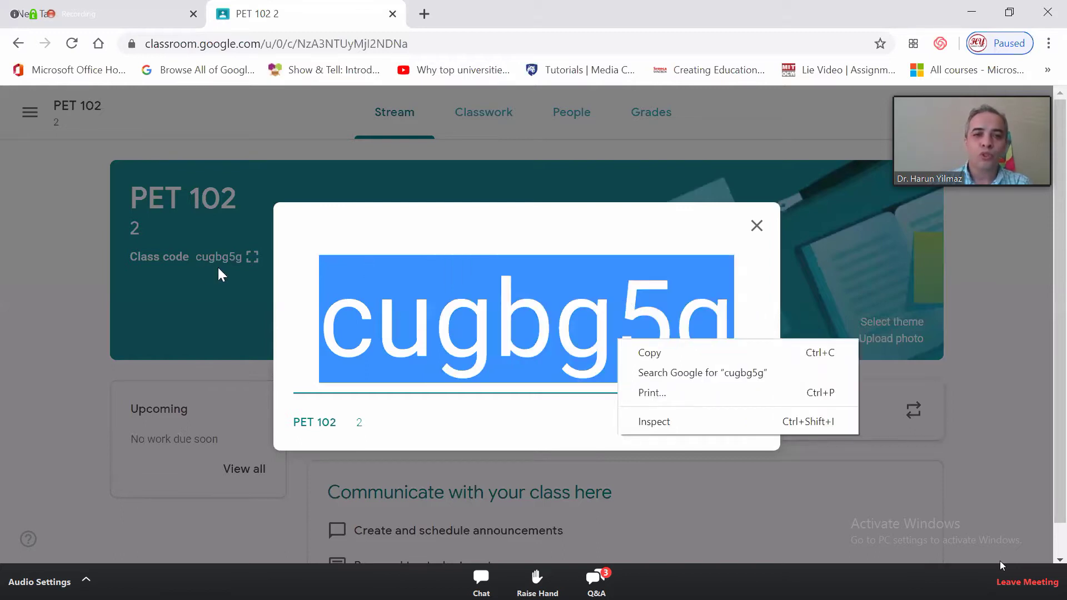
click(204, 260)
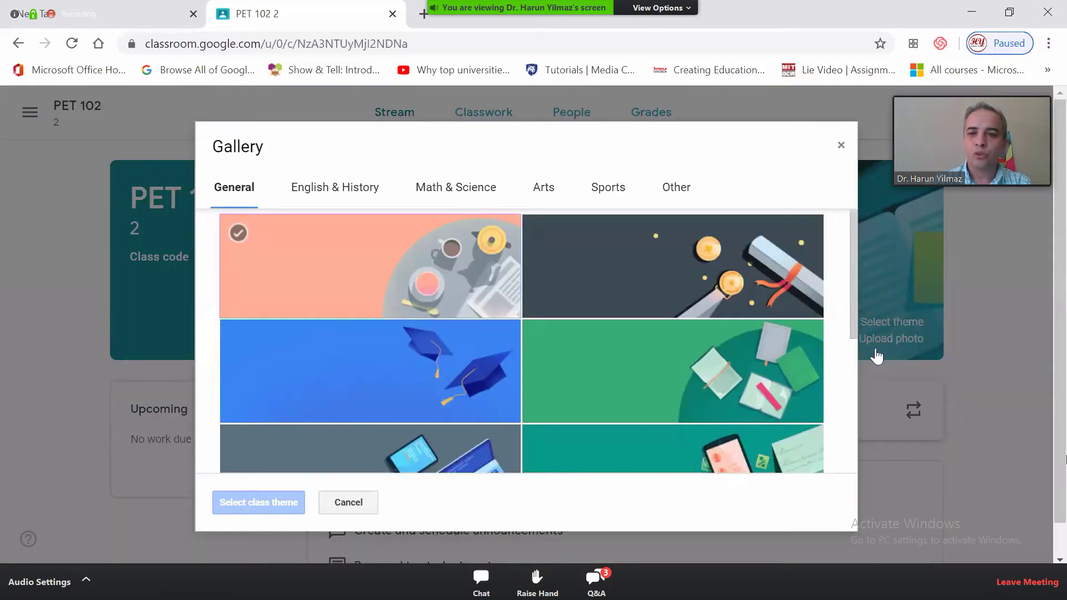
Upload the dogandpen photo as the class theme, cropped to the dog's head and the pencil
click(844, 343)
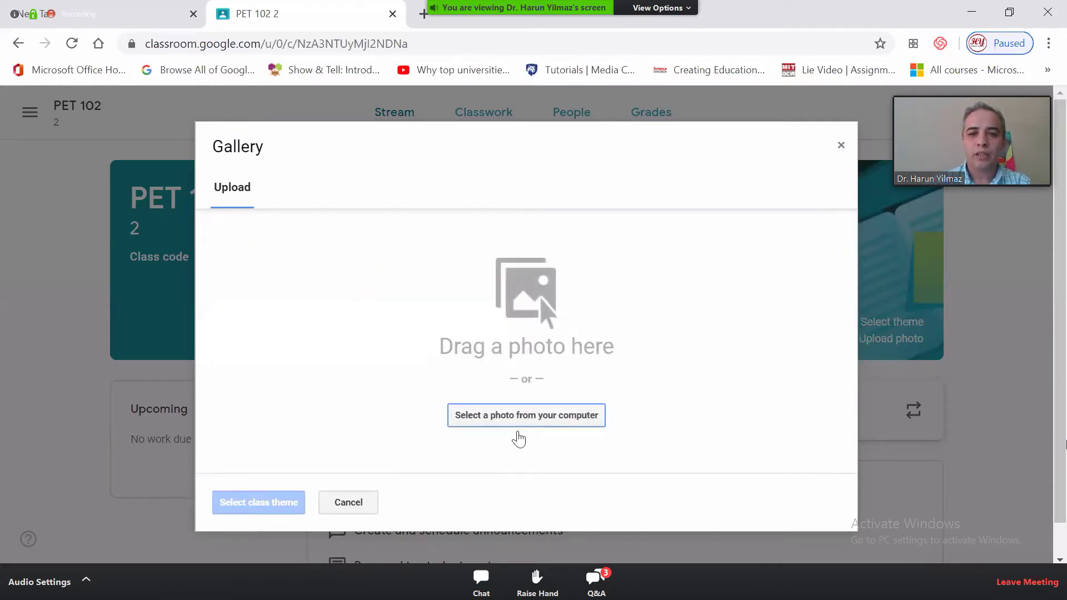
click(506, 421)
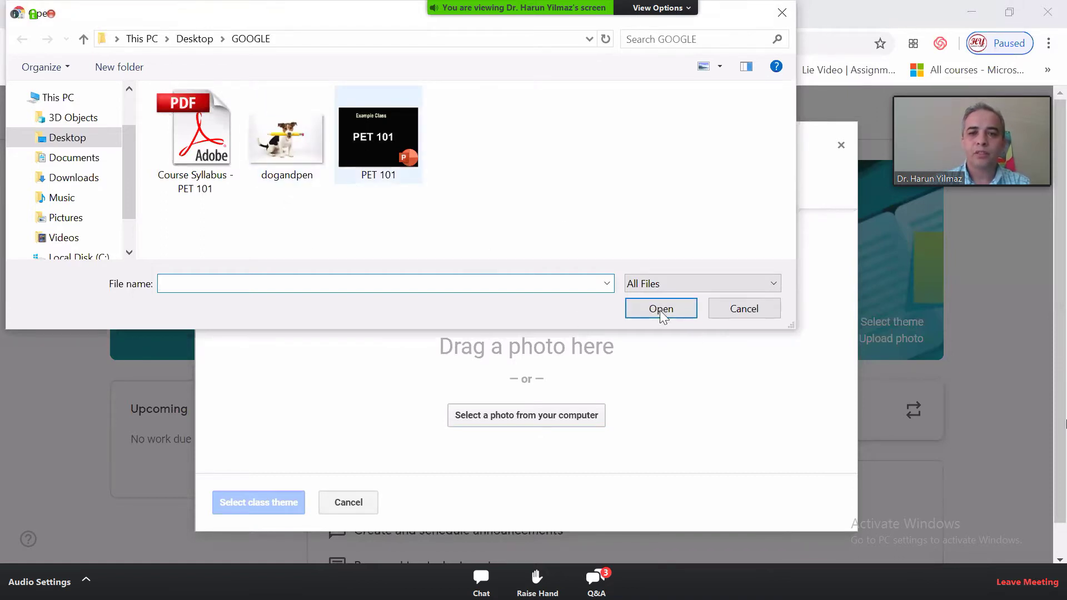
double_click(287, 136)
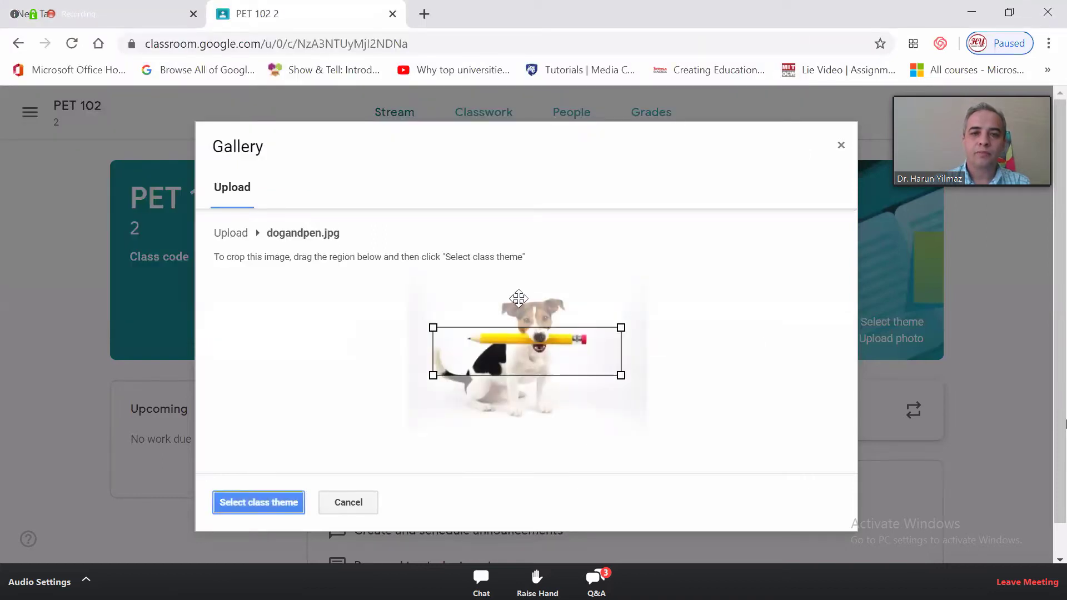
drag(526, 361, 519, 329)
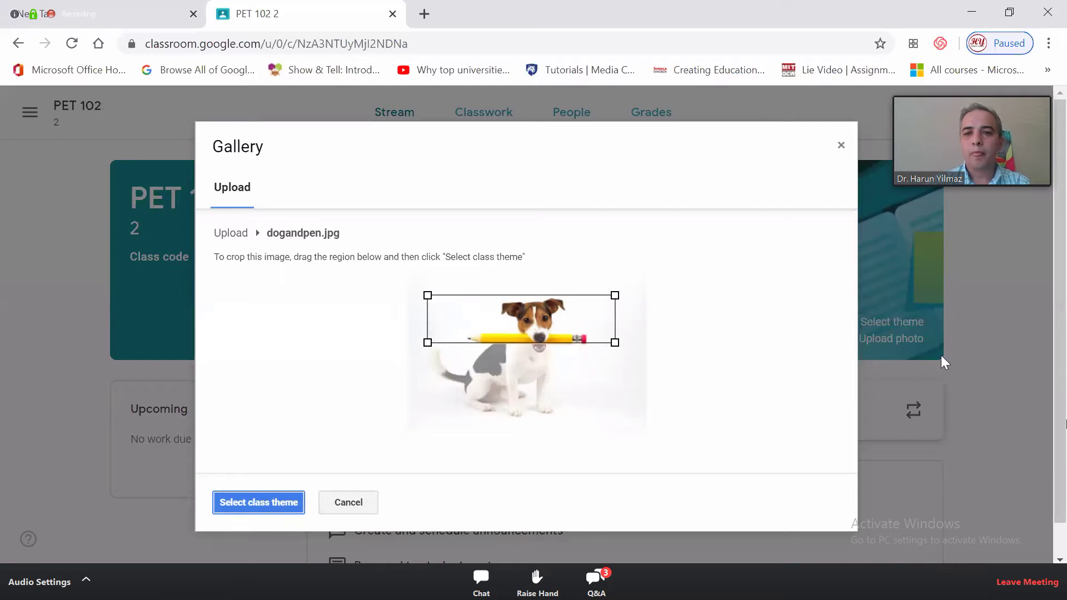
key(Return)
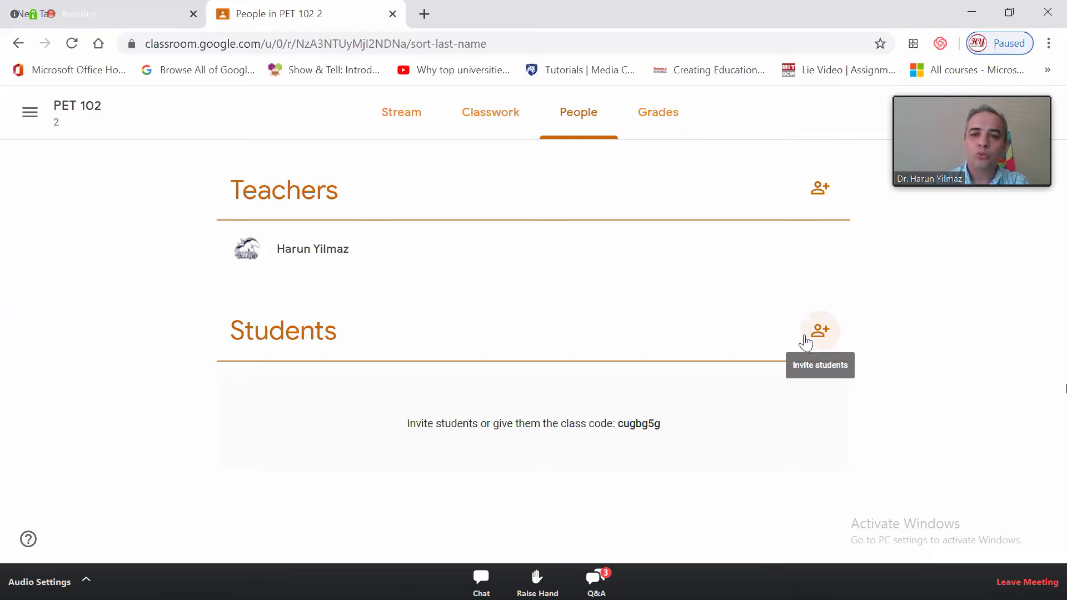
Start a student invitation for PET 102 and add the first student by searching for the name
click(830, 331)
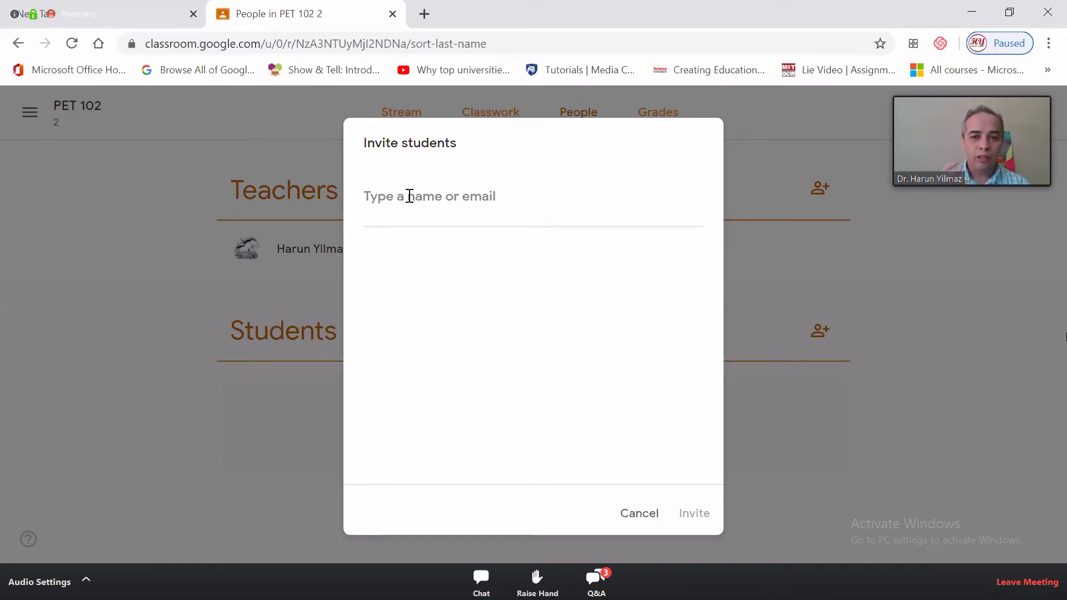
text(s)
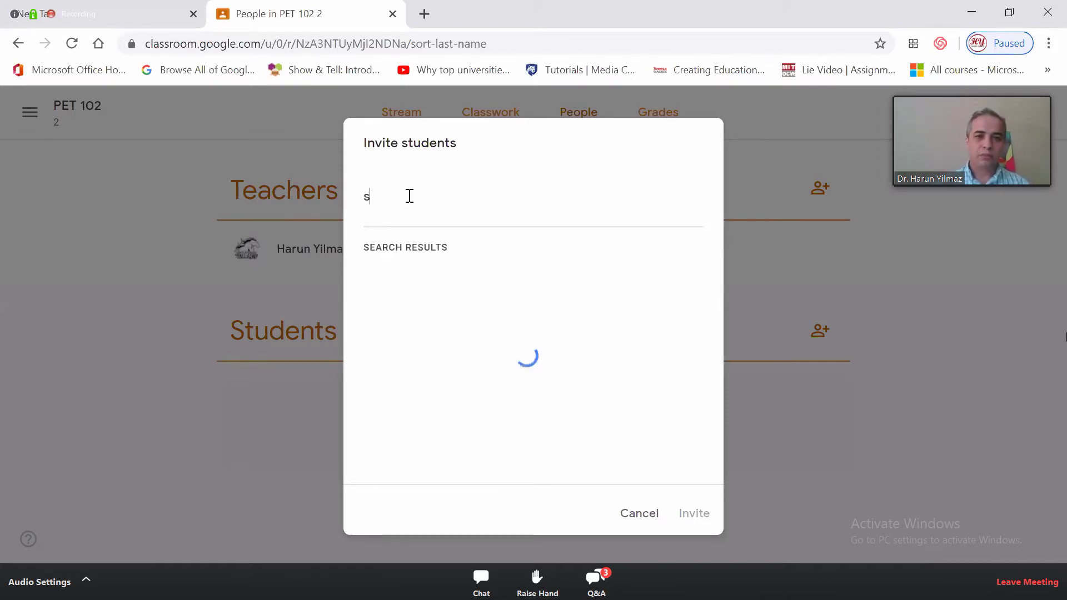
text(an)
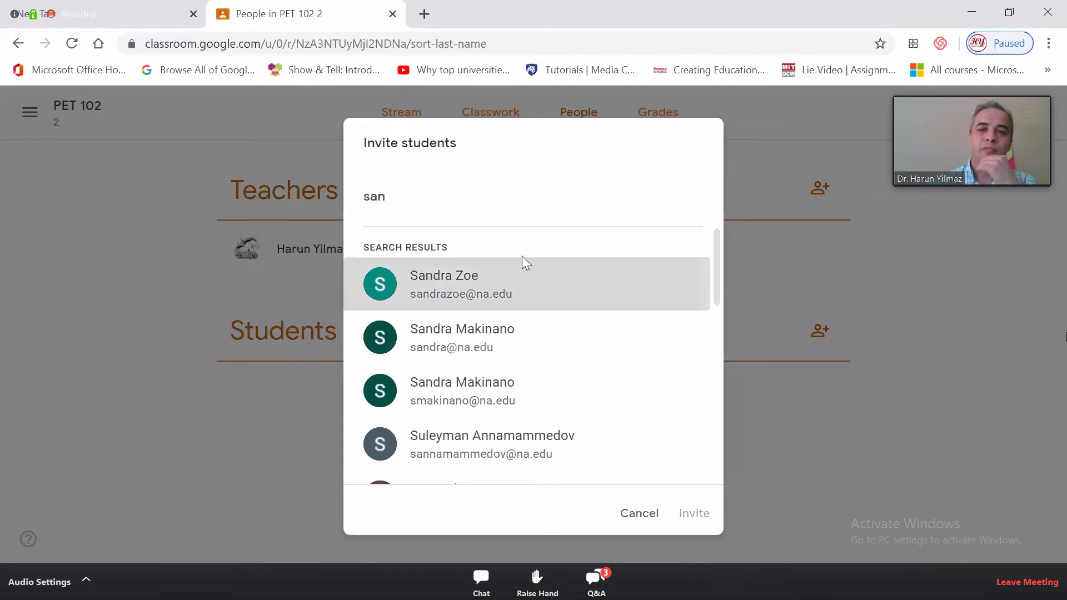
click(534, 281)
Add the second student to the invitation by name search and send the invitations to both students
text(jo)
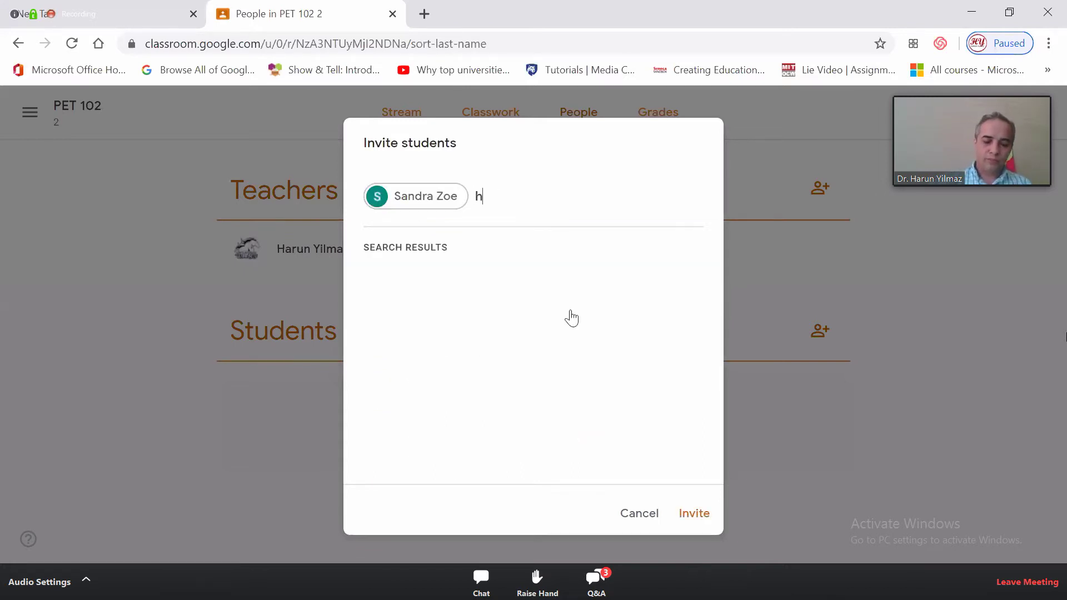
text(e)
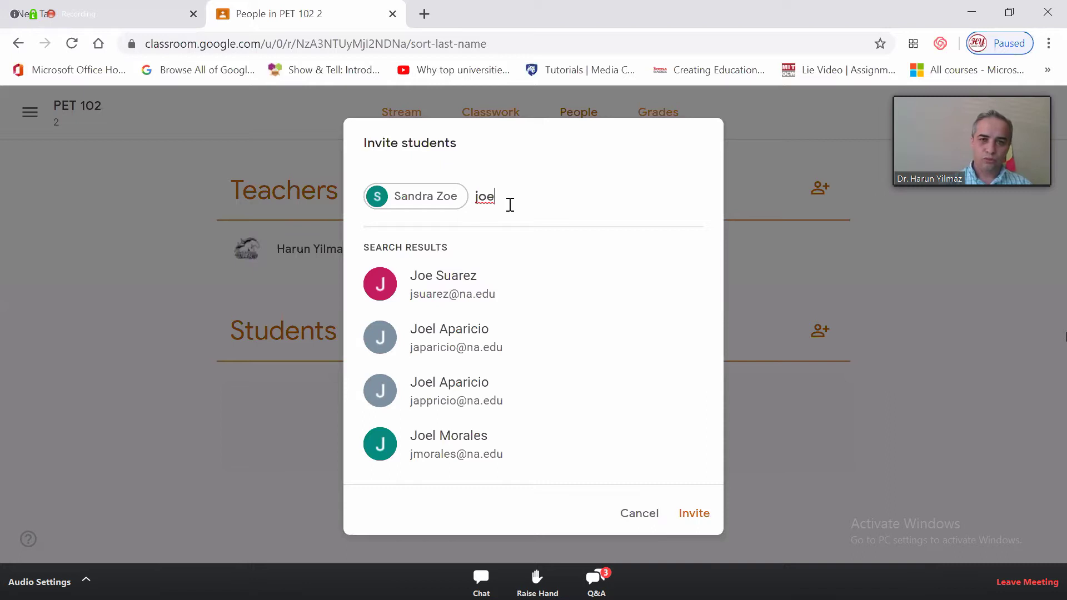
key(BackSpace)
key(BackSpace)
text(ohn)
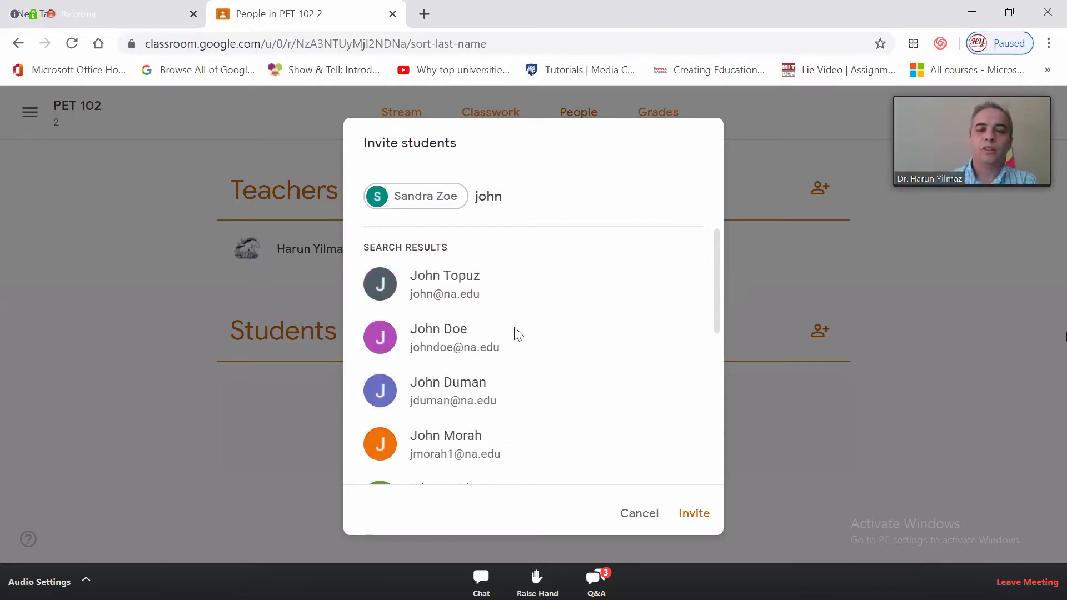
click(499, 333)
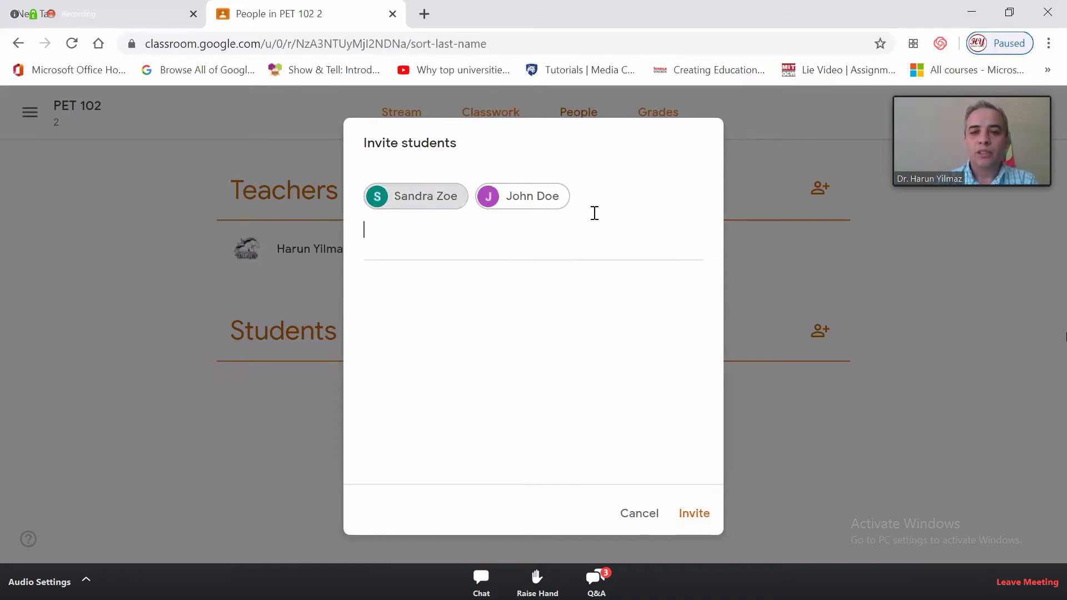
click(695, 513)
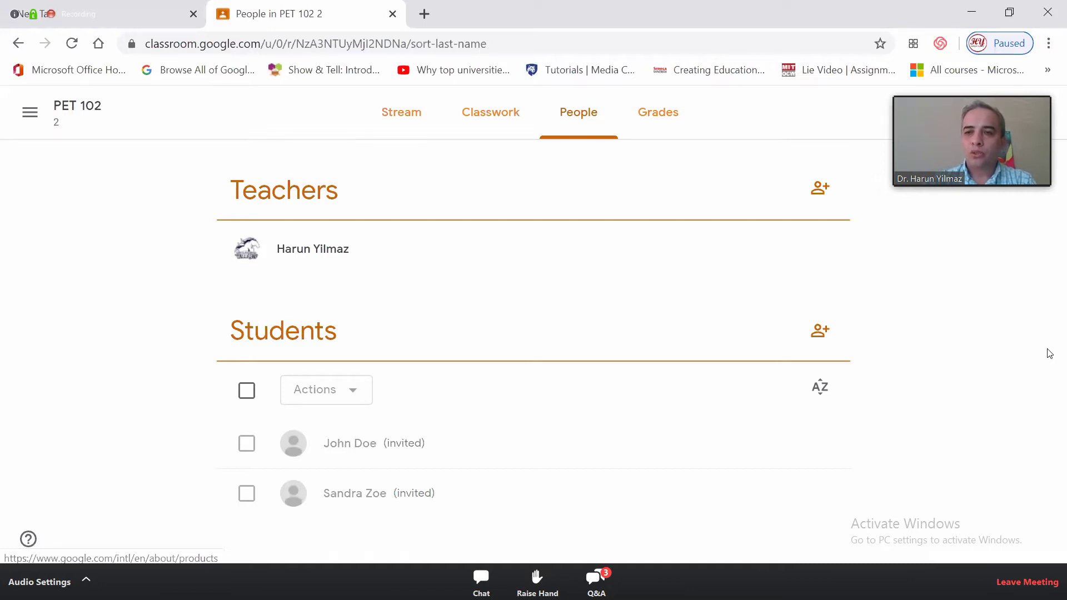
Switch to the second invited student's account in Google Classroom and accept the invitation to PET 102
click(1025, 112)
click(1045, 111)
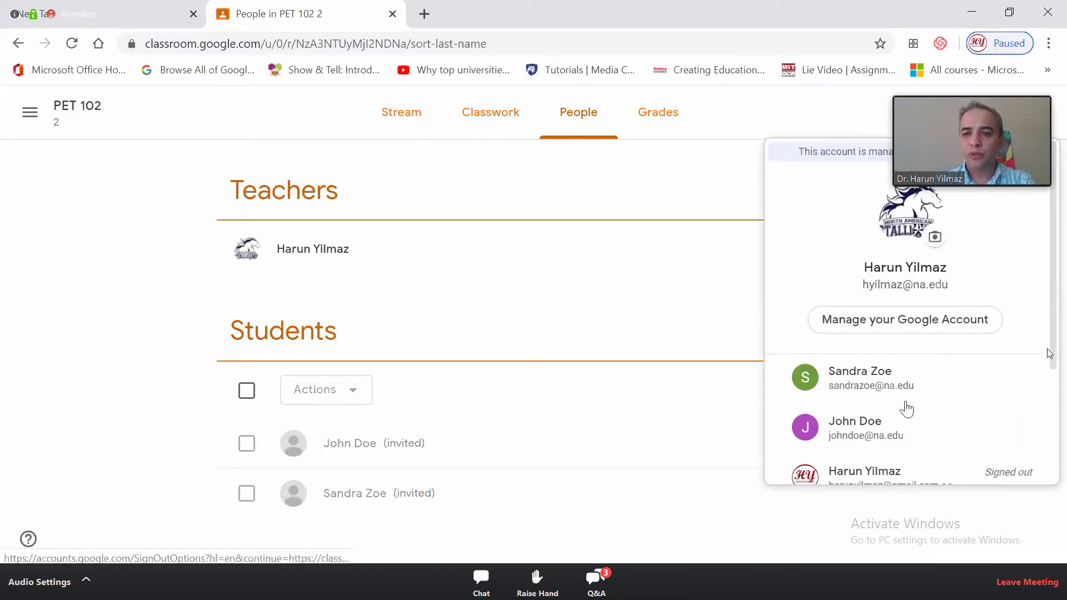
scroll(860, 351, down, 2)
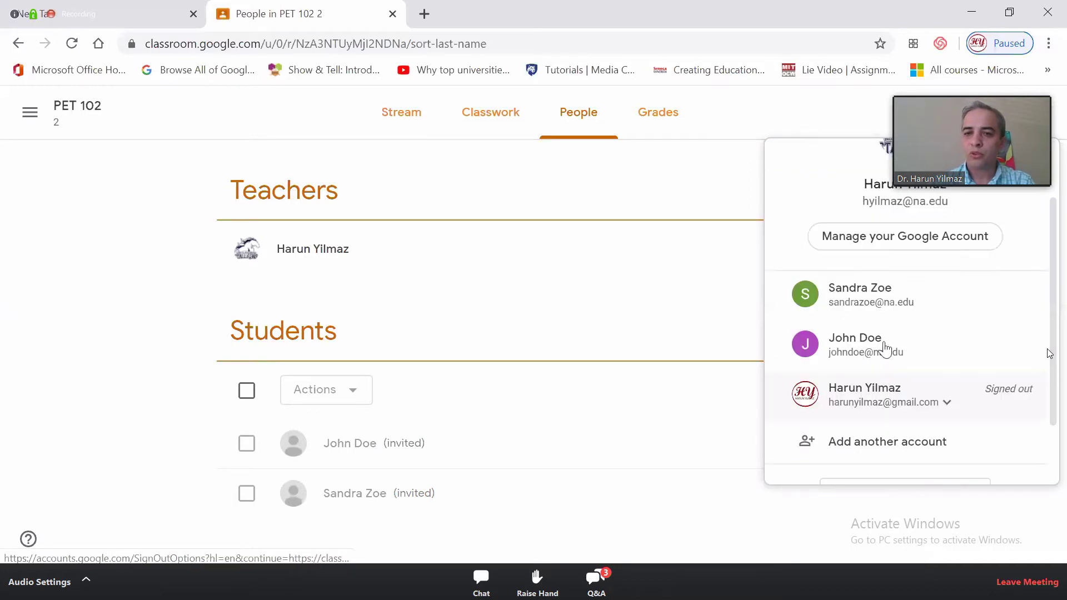
click(860, 345)
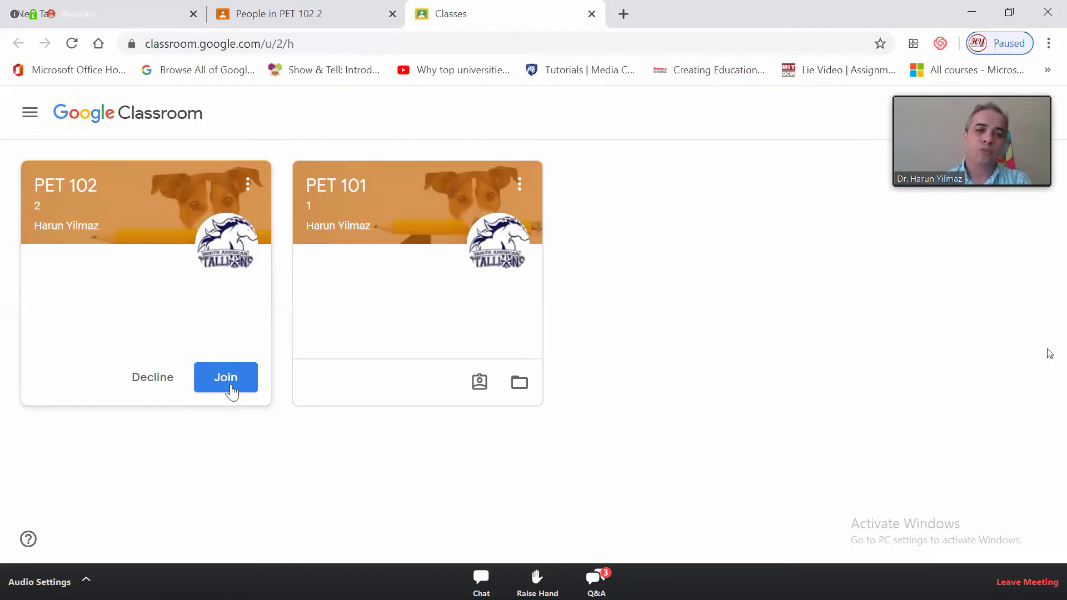
click(255, 387)
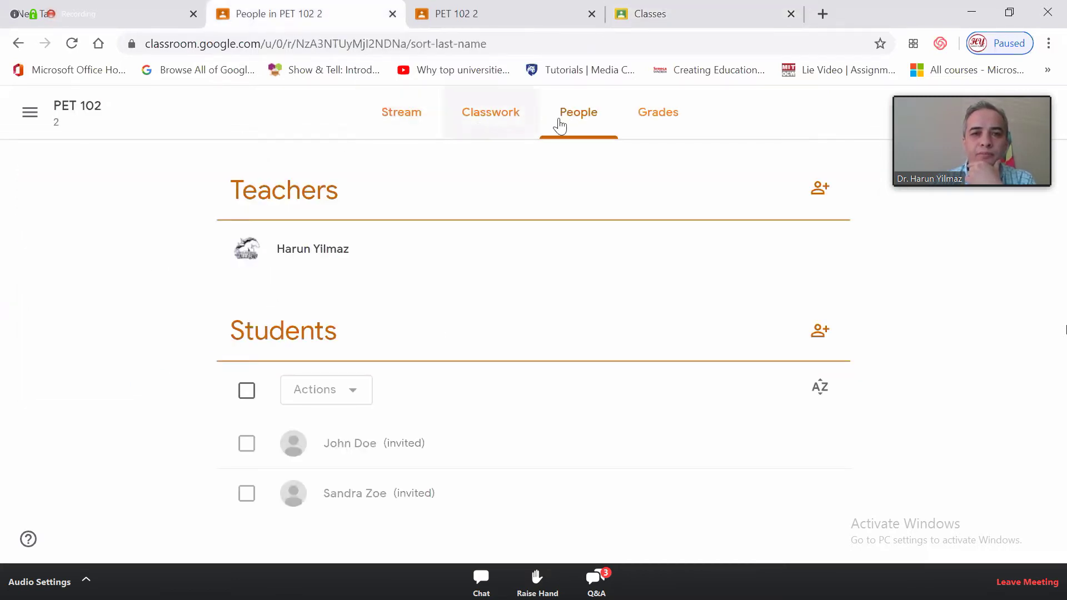
Copy the PET 102 class code from the teacher's class stream
click(403, 114)
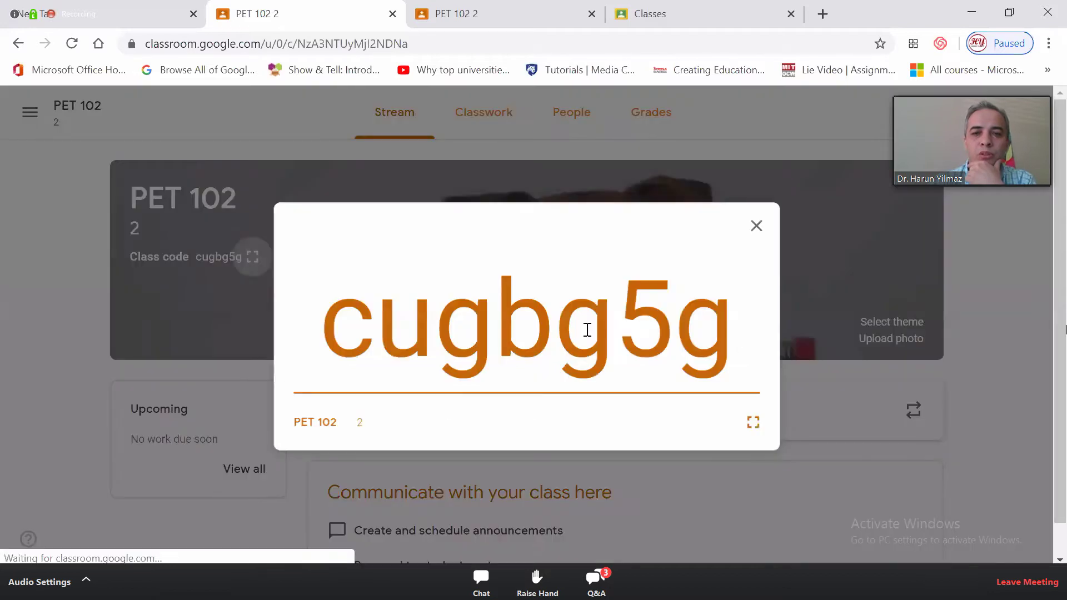
right_click(427, 321)
key(ctrl+c)
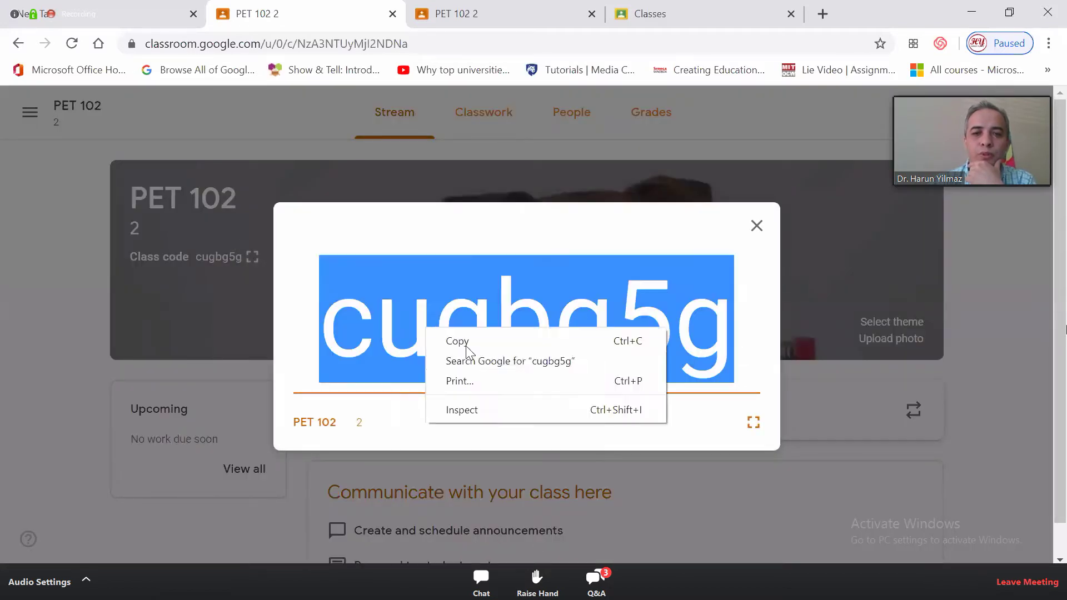
click(519, 231)
Switch to the student's account waiting in the Join class dialog and join PET 102 with the copied class code
key(ctrl+Tab)
key(ctrl+Tab)
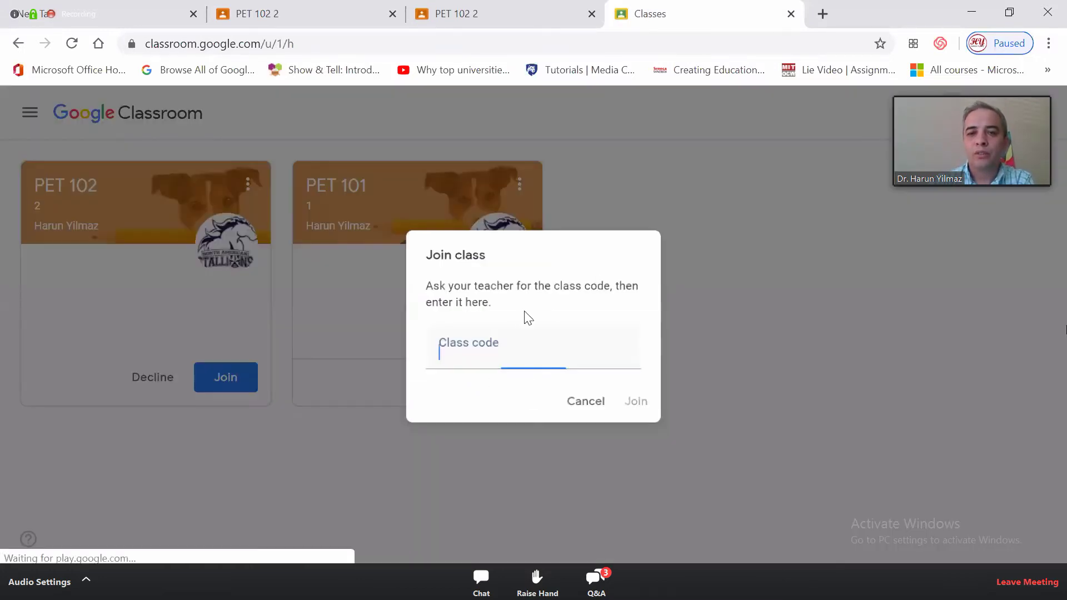
click(448, 350)
right_click(459, 357)
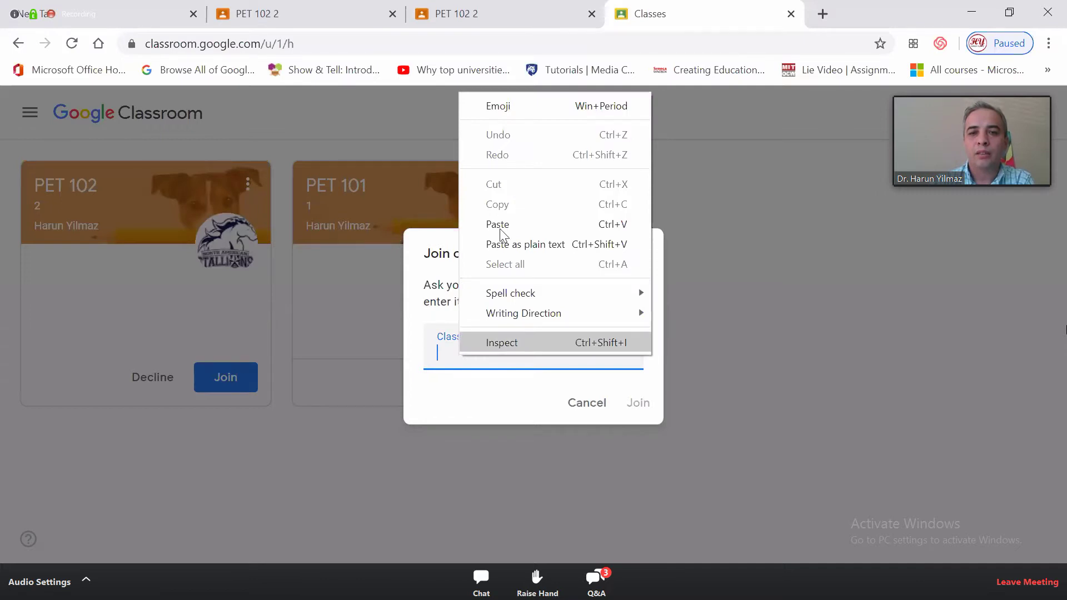
key(ctrl+v)
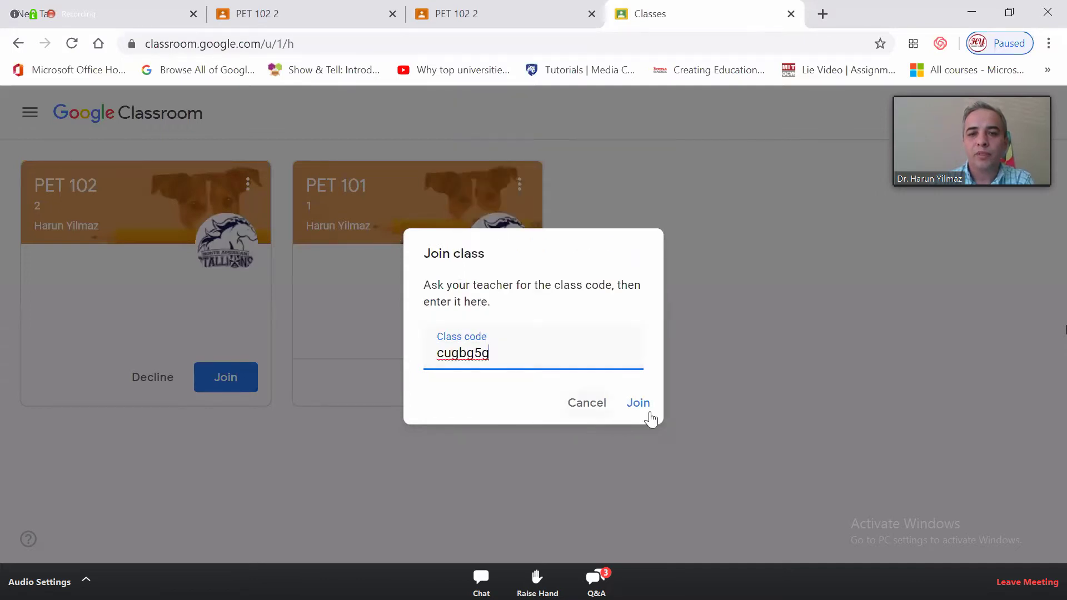
key(Return)
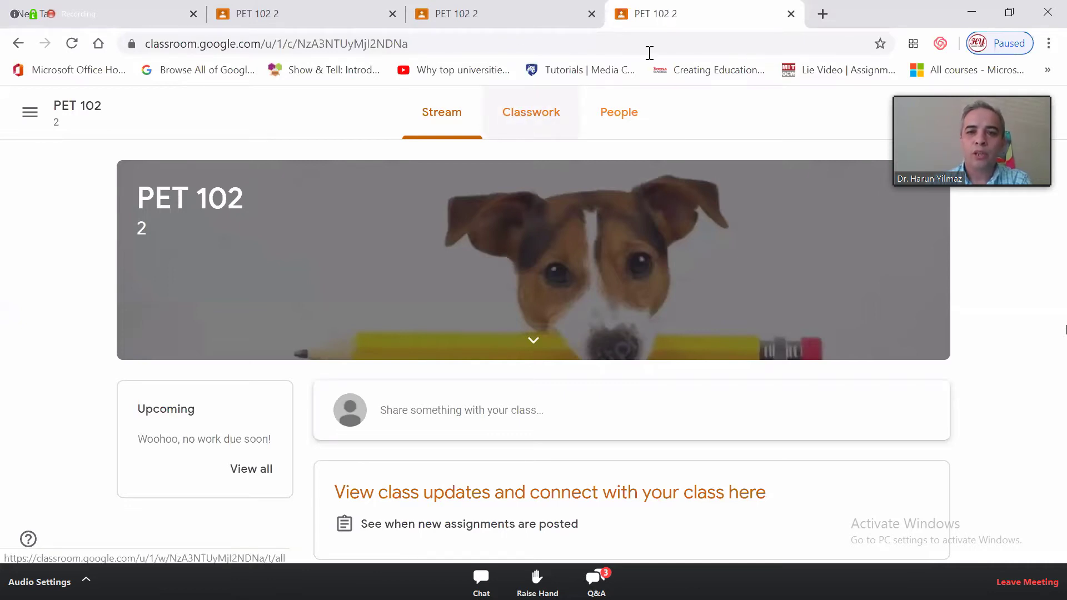
Return to the teacher's PET 102 class, close the enlarged class code and look at the Classwork page before returning to the stream
click(270, 20)
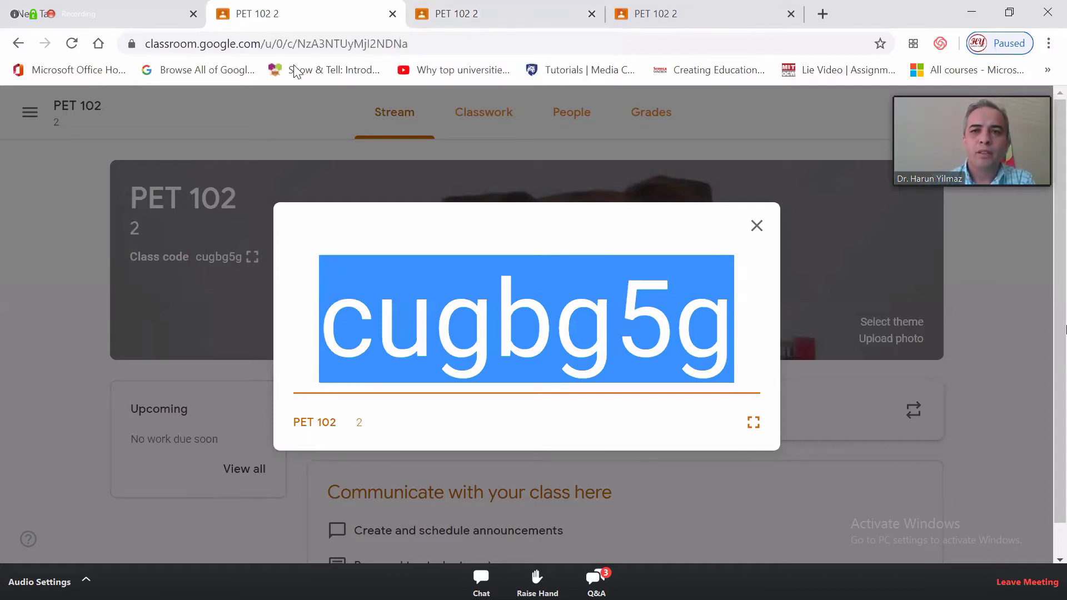
click(422, 18)
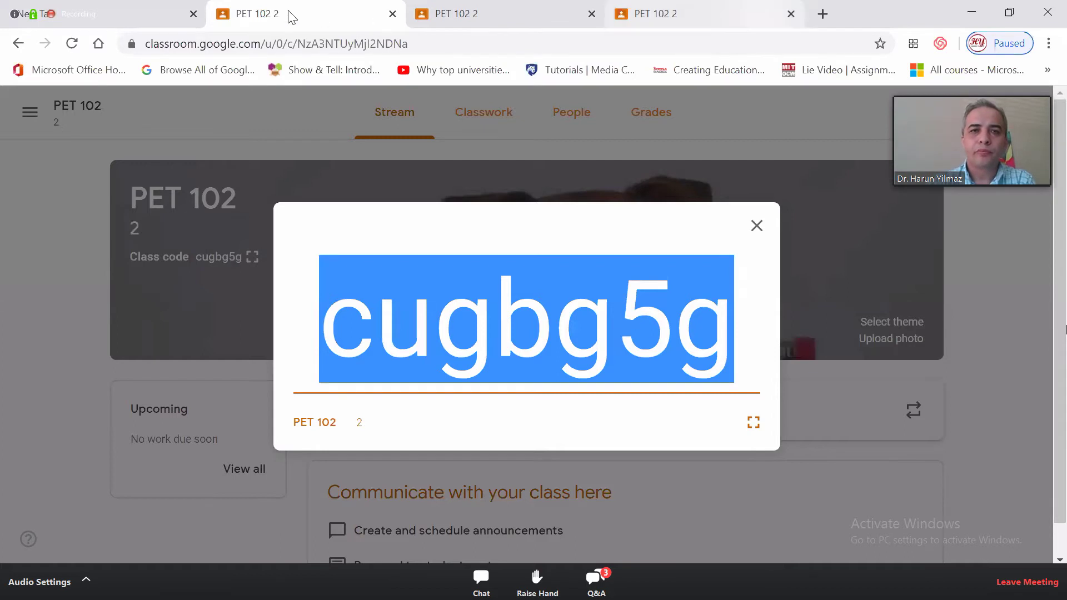
key(ctrl+shift+Tab)
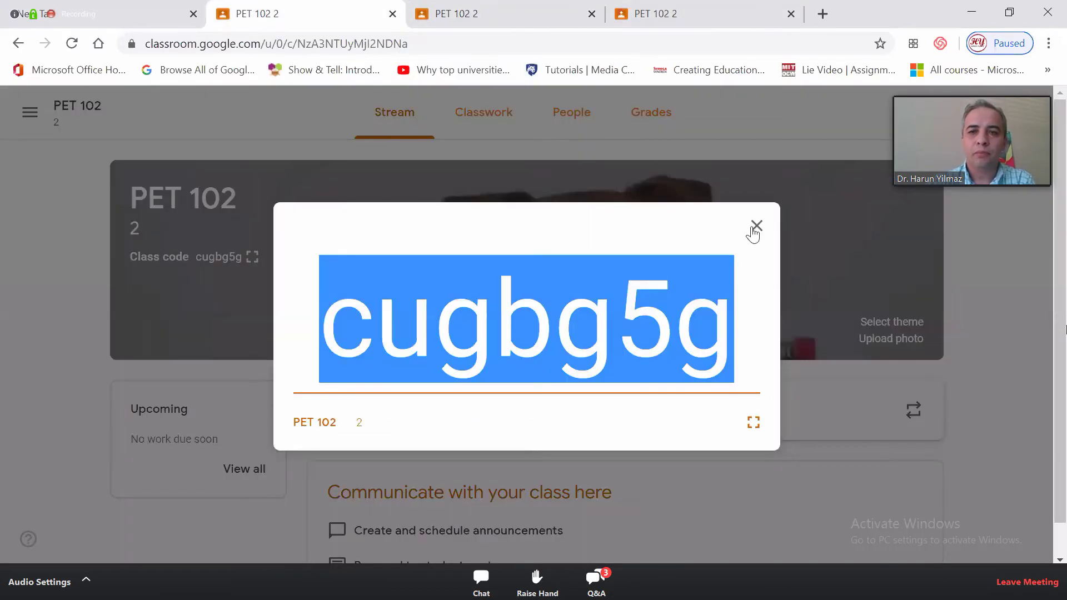
click(987, 210)
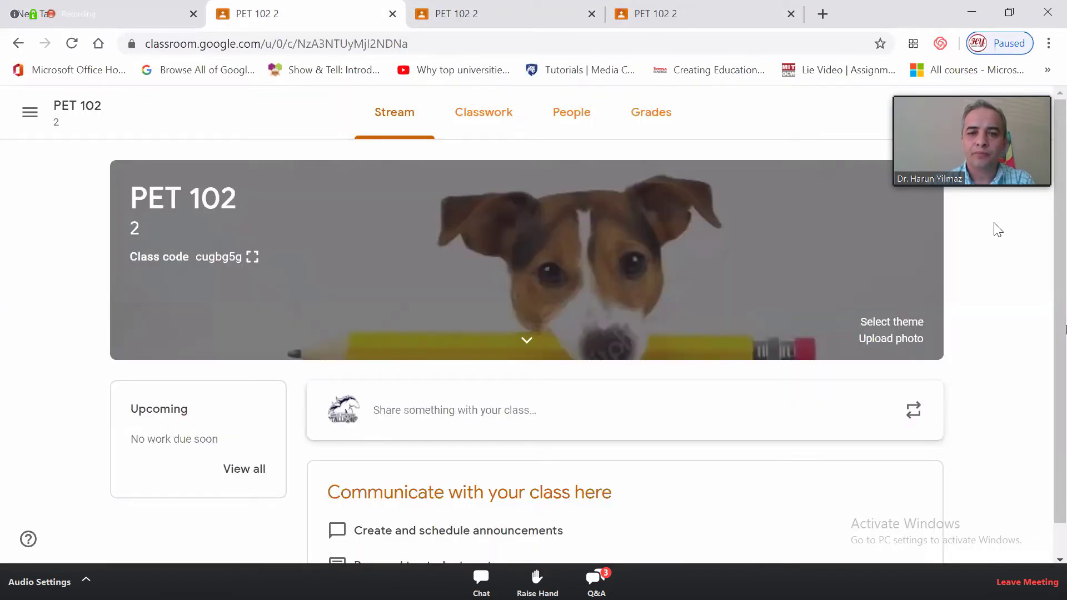
scroll(998, 230, down, 1)
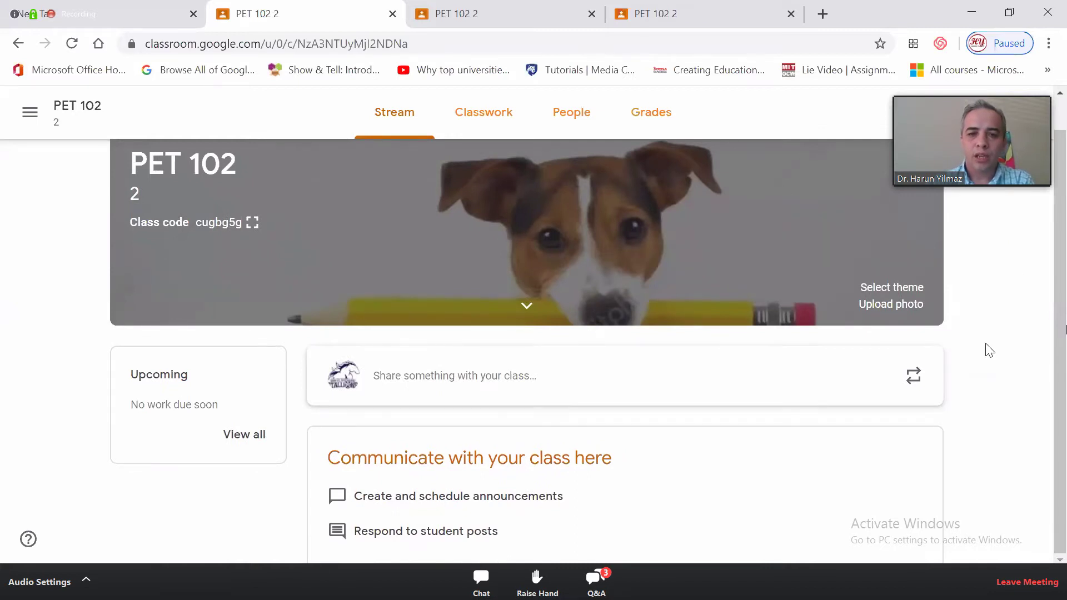
click(461, 120)
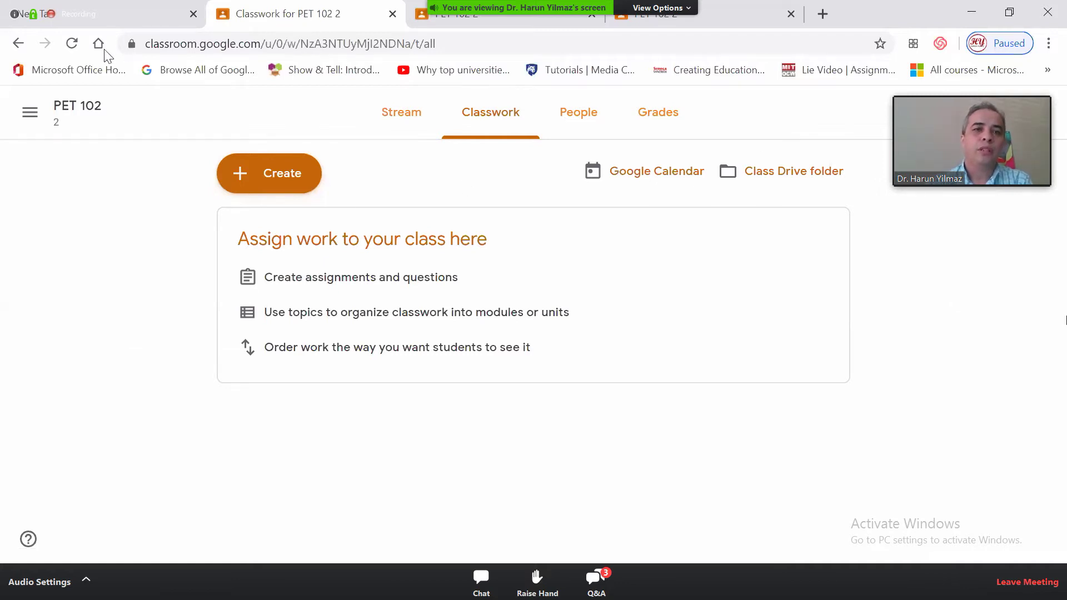
click(76, 113)
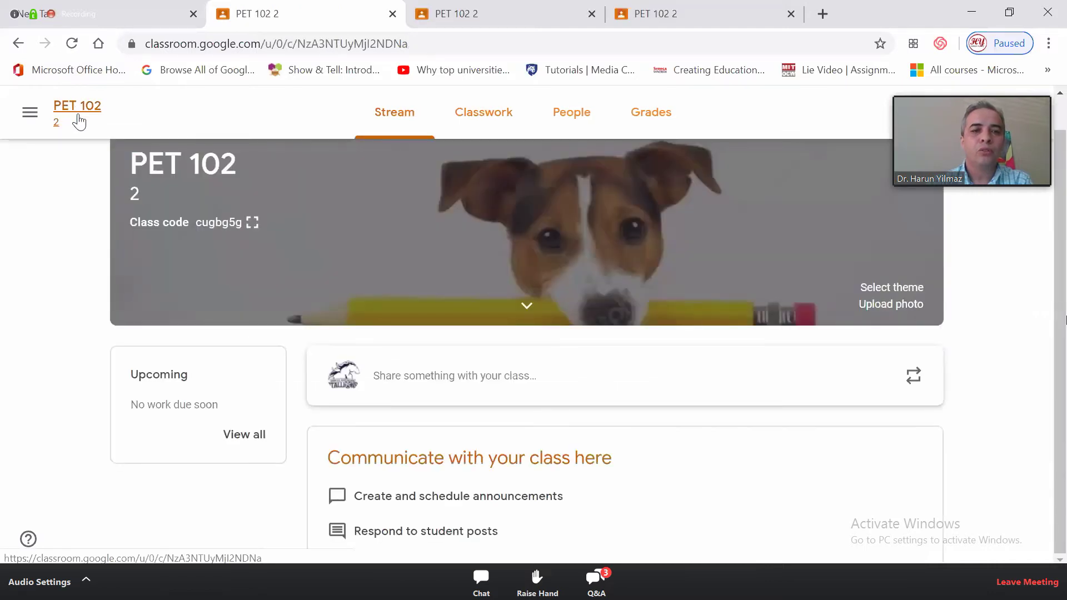
Open the teacher's PET 101 class and review the posts in its stream
click(31, 115)
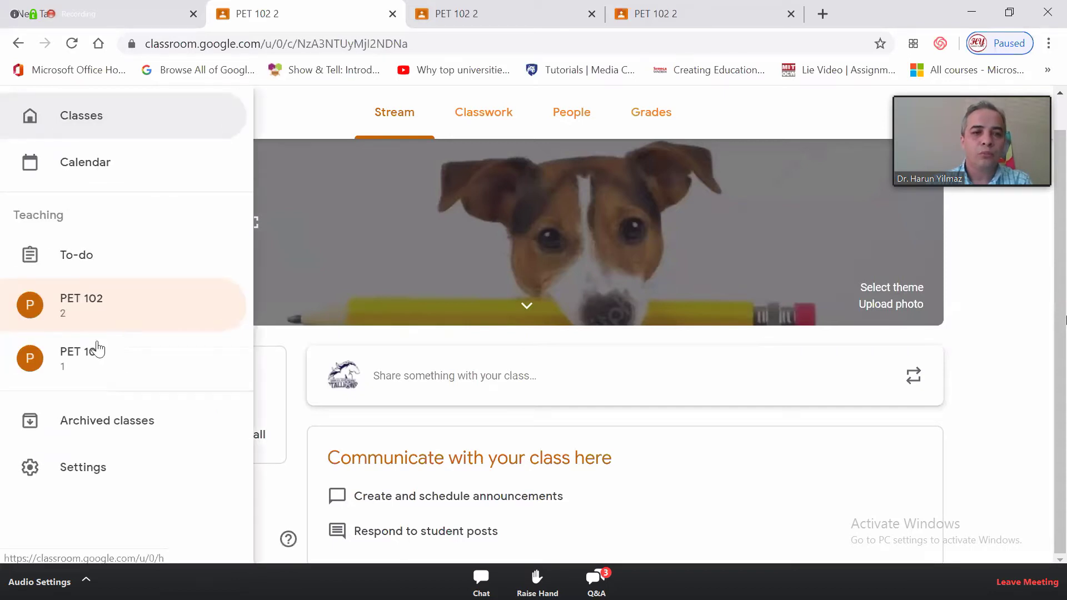
click(65, 361)
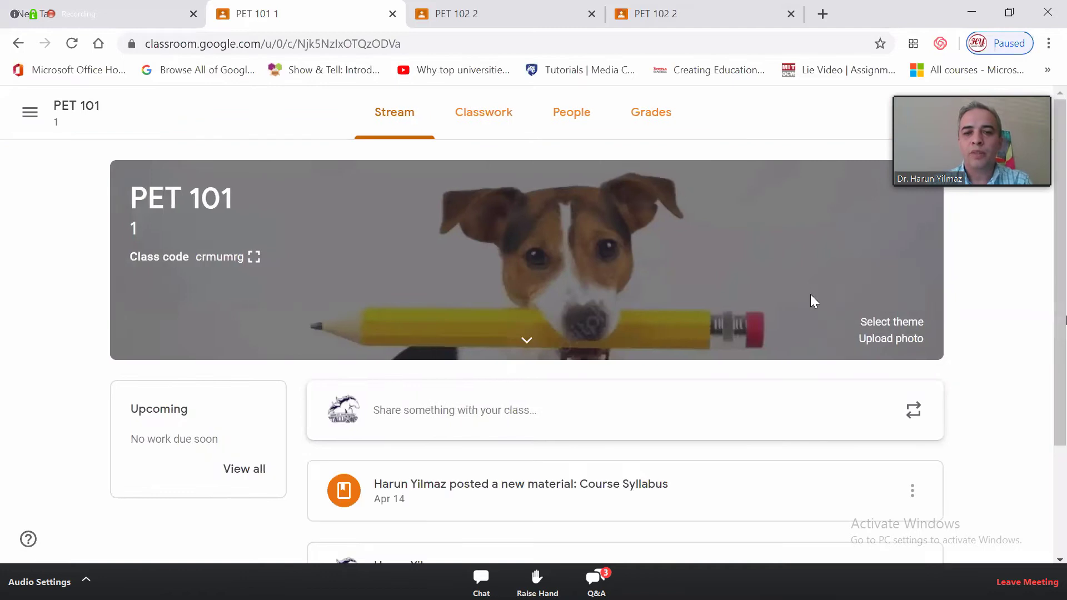
scroll(345, 400, down, 1)
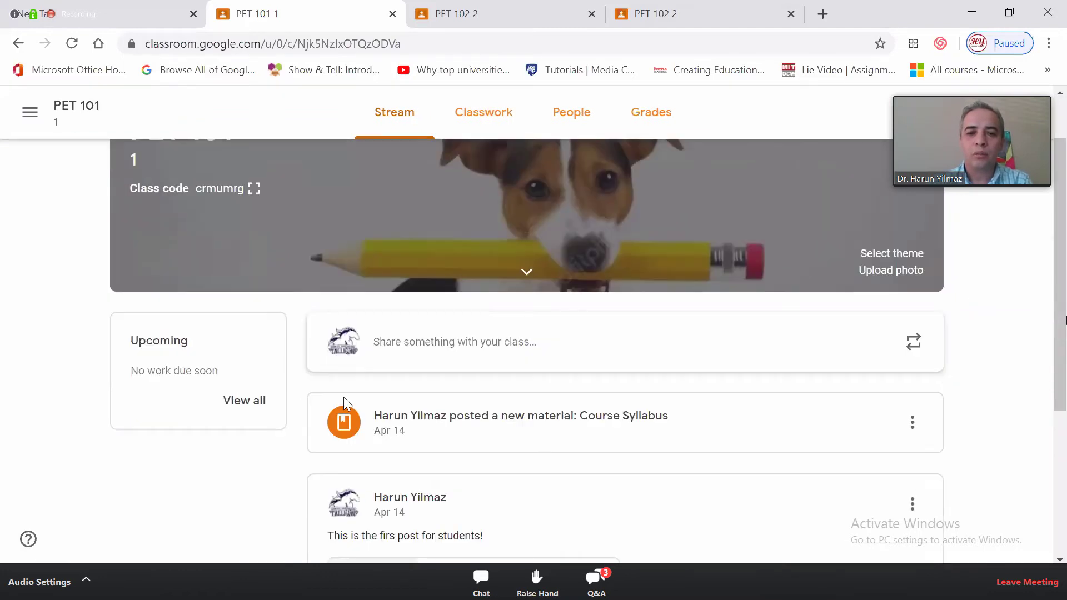
scroll(489, 424, down, 1)
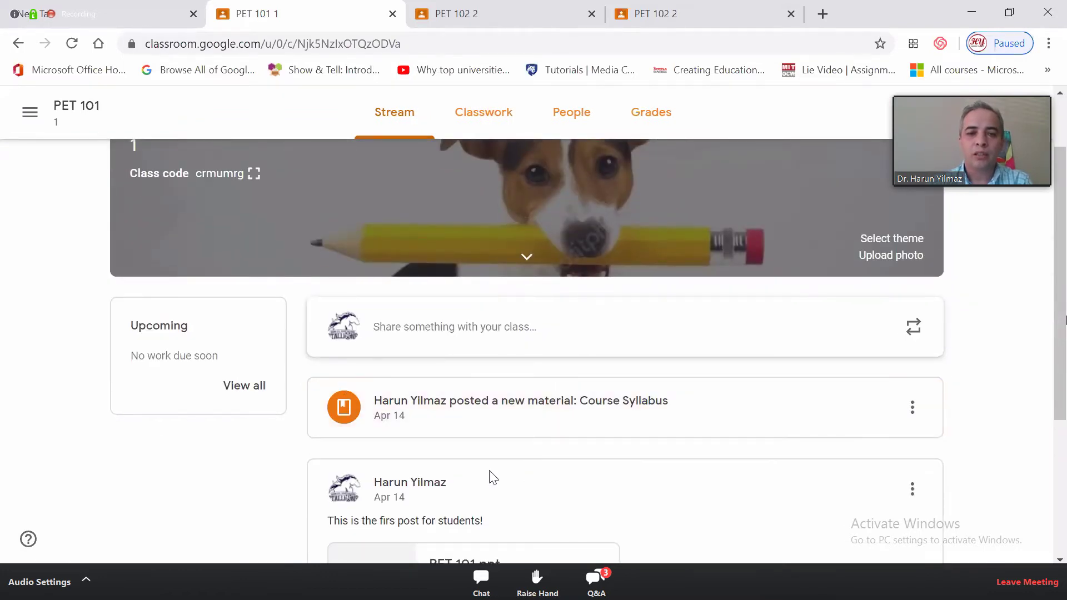
scroll(449, 472, down, 3)
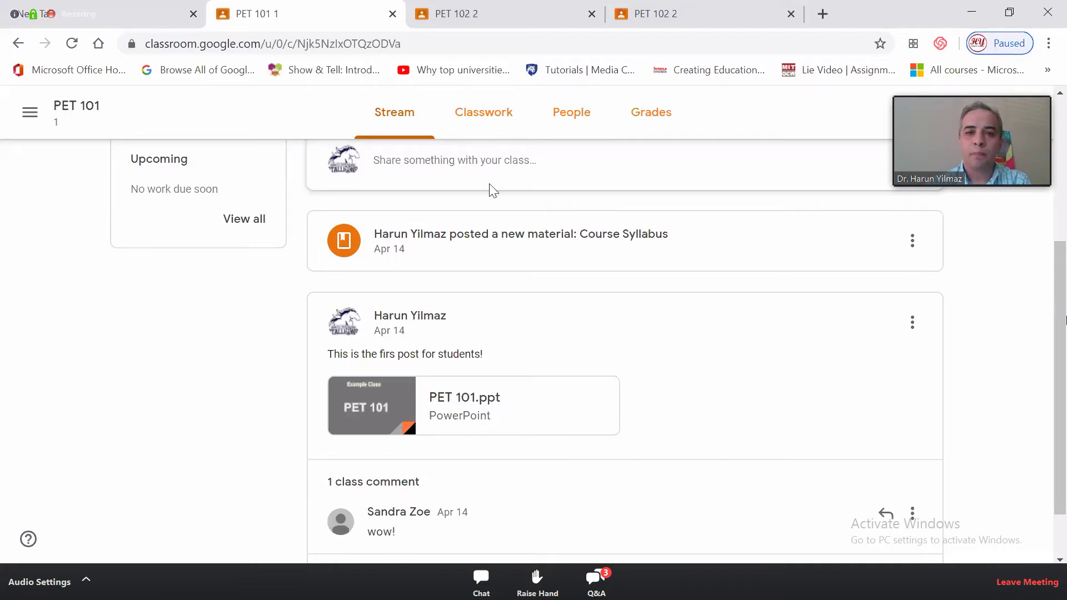
scroll(562, 341, up, 5)
On PET 101's Classwork page, move the Material topic above Week of April 13
click(500, 111)
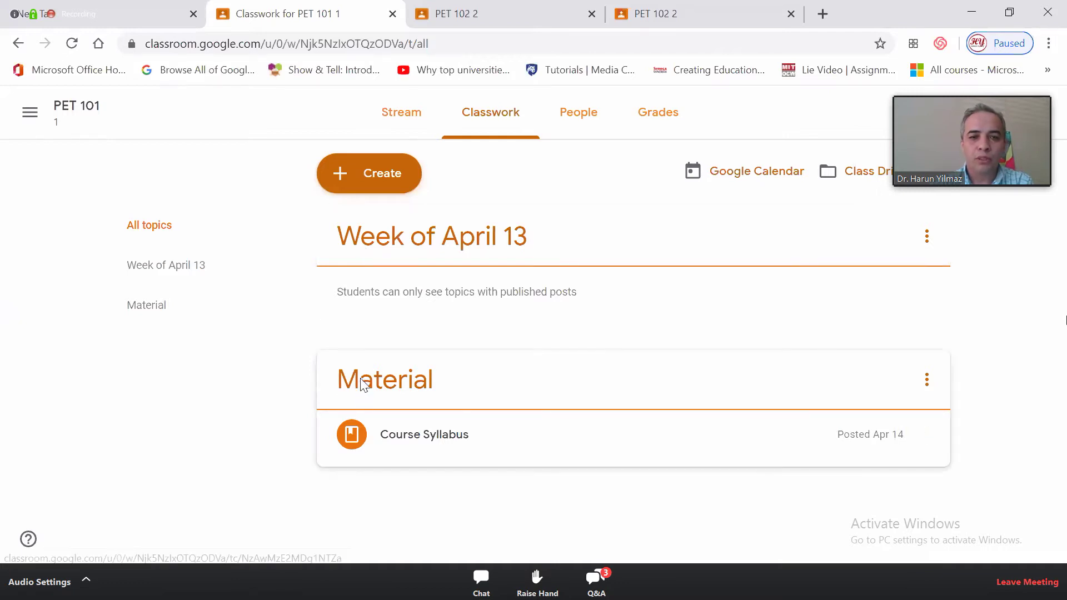
drag(348, 222, 454, 239)
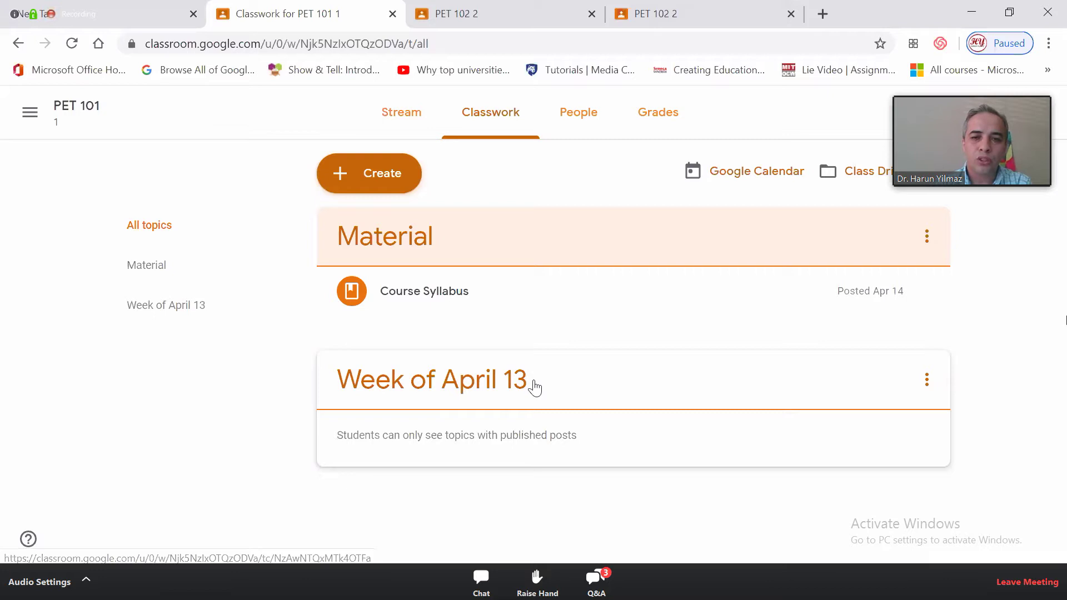
drag(467, 380, 529, 390)
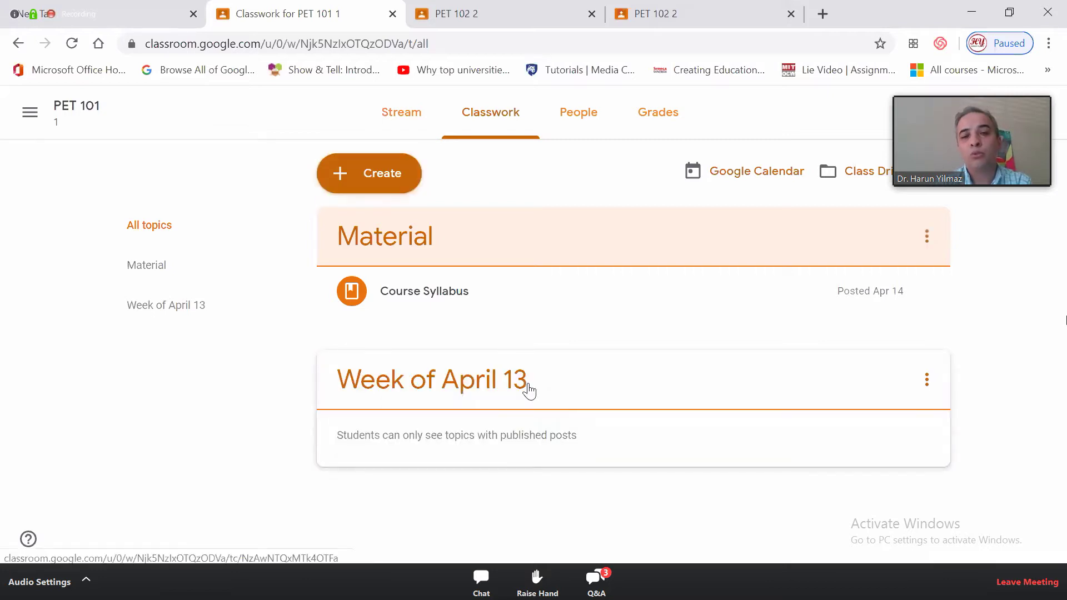
Add a new classwork topic named Week of April 20 to PET 101
click(341, 184)
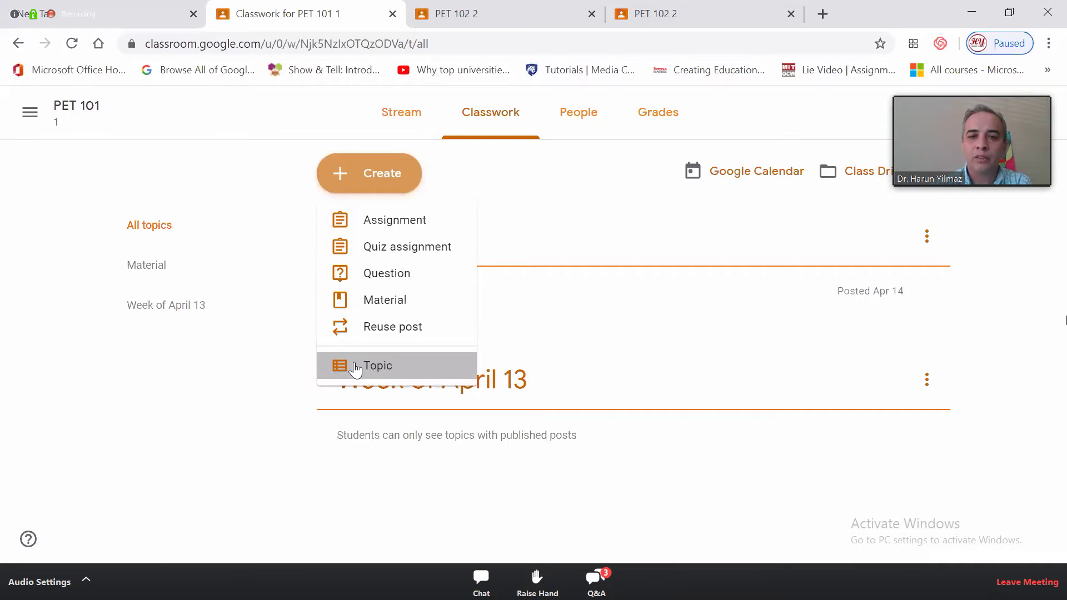
click(356, 368)
text(Week of )
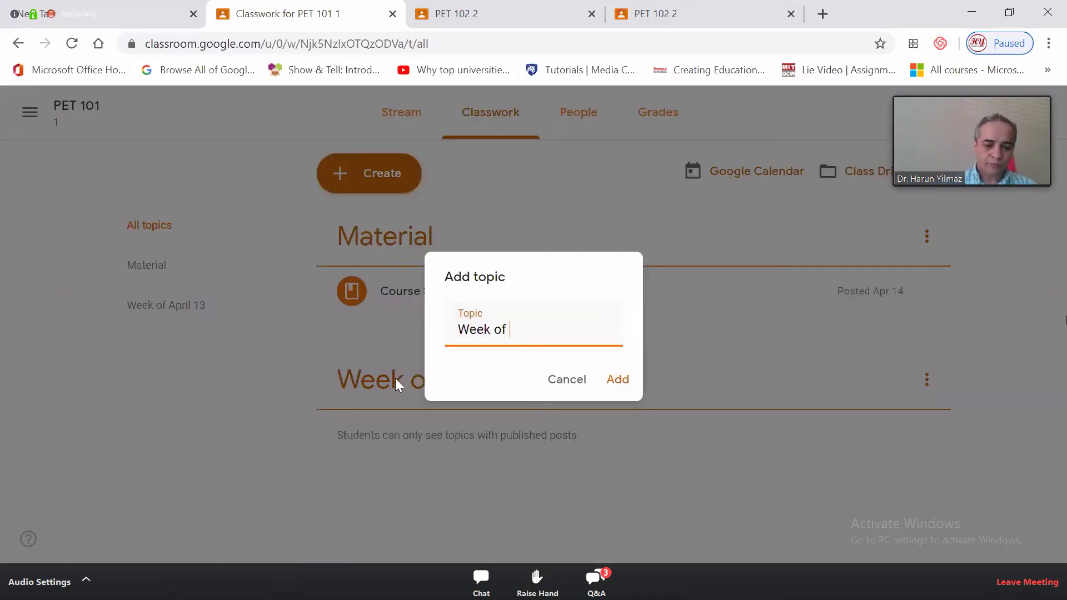
text(April 20)
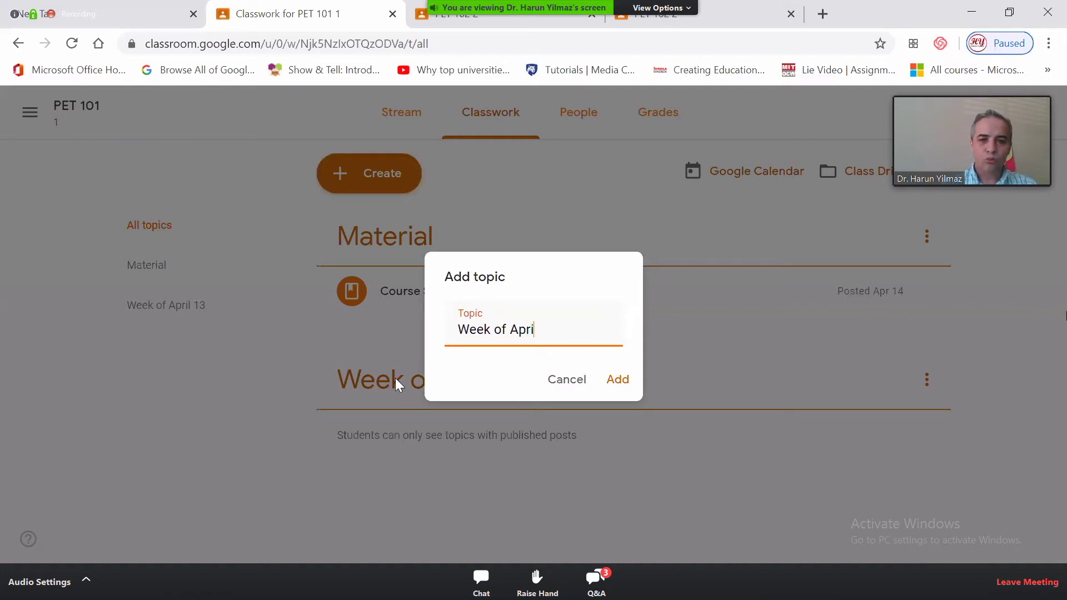
click(615, 381)
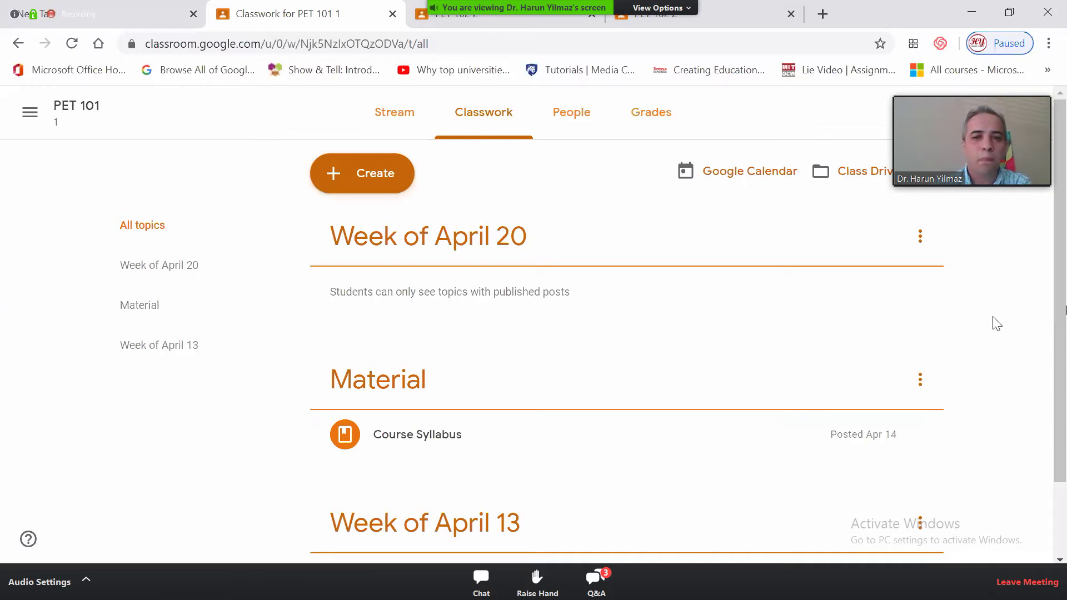
Reorder the classwork topics so Material comes first, followed by Week of April 13 and Week of April 20
scroll(997, 324, down, 2)
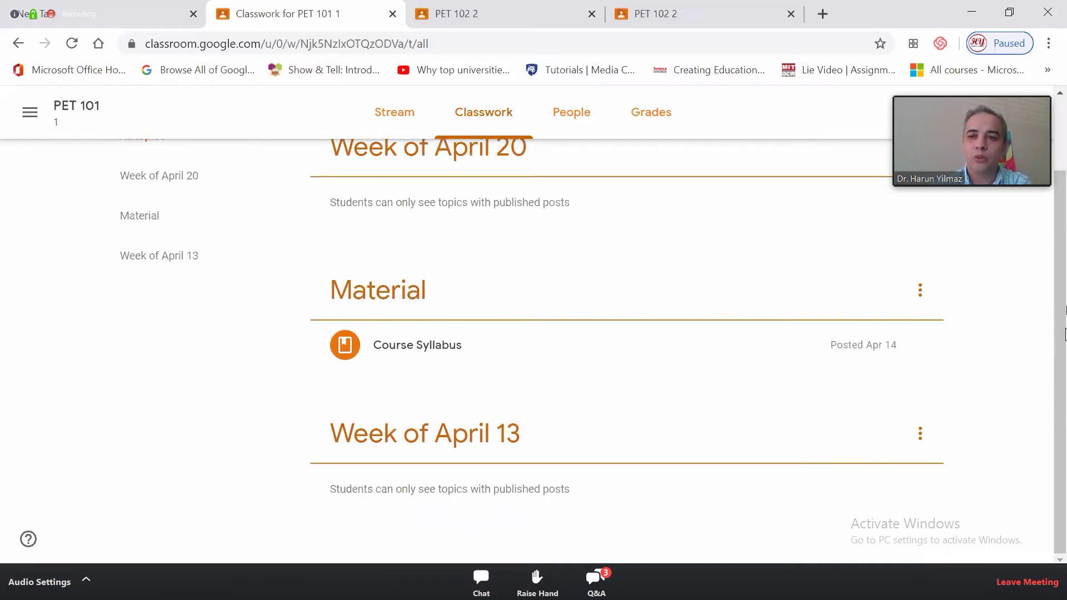
scroll(1064, 313, up, 2)
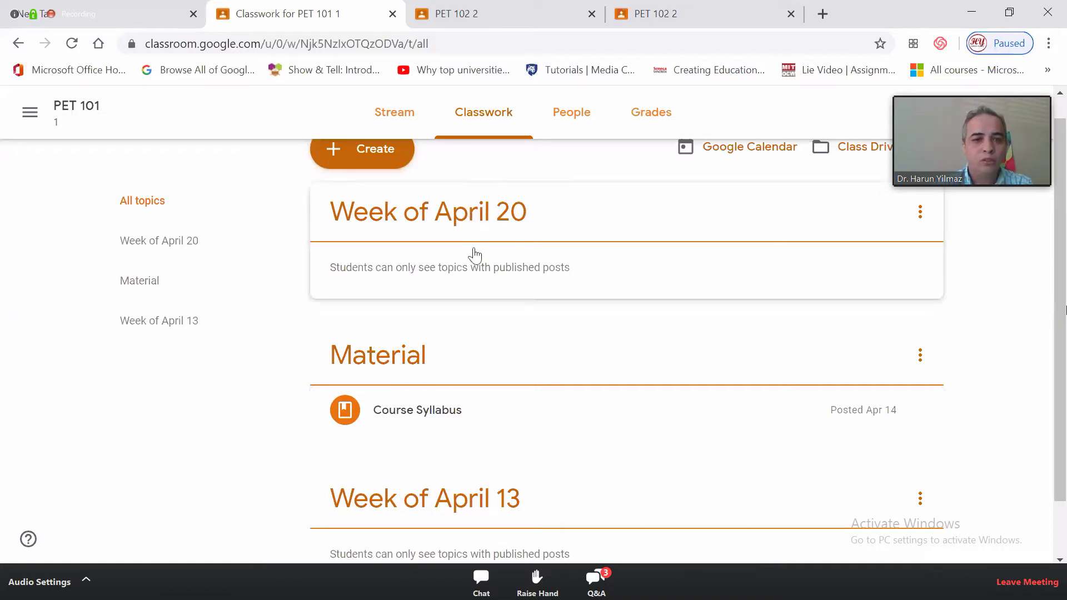
click(139, 202)
drag(356, 357, 458, 190)
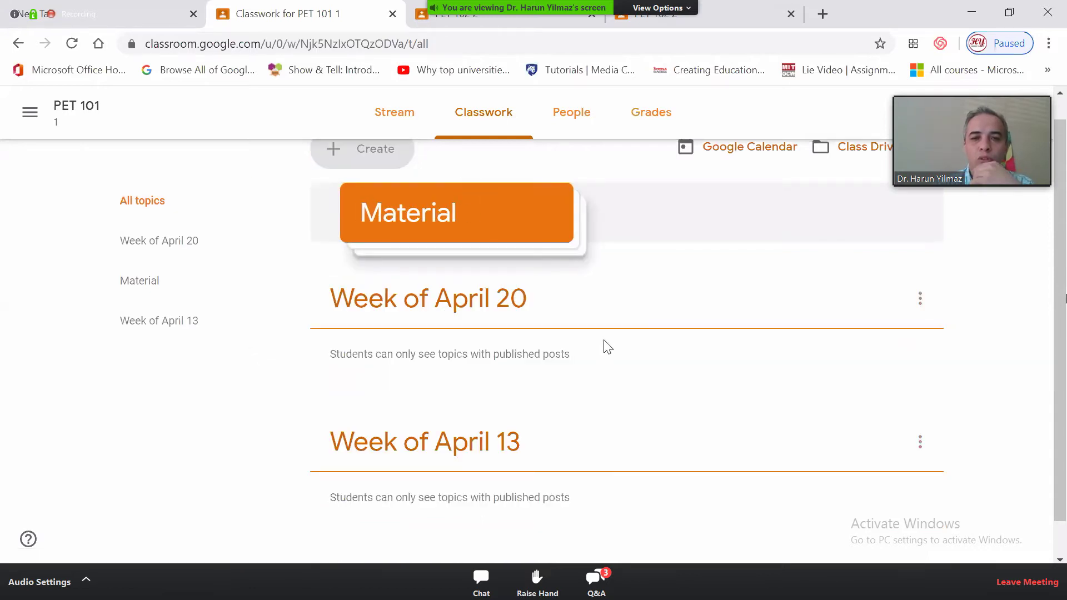
drag(322, 488, 416, 322)
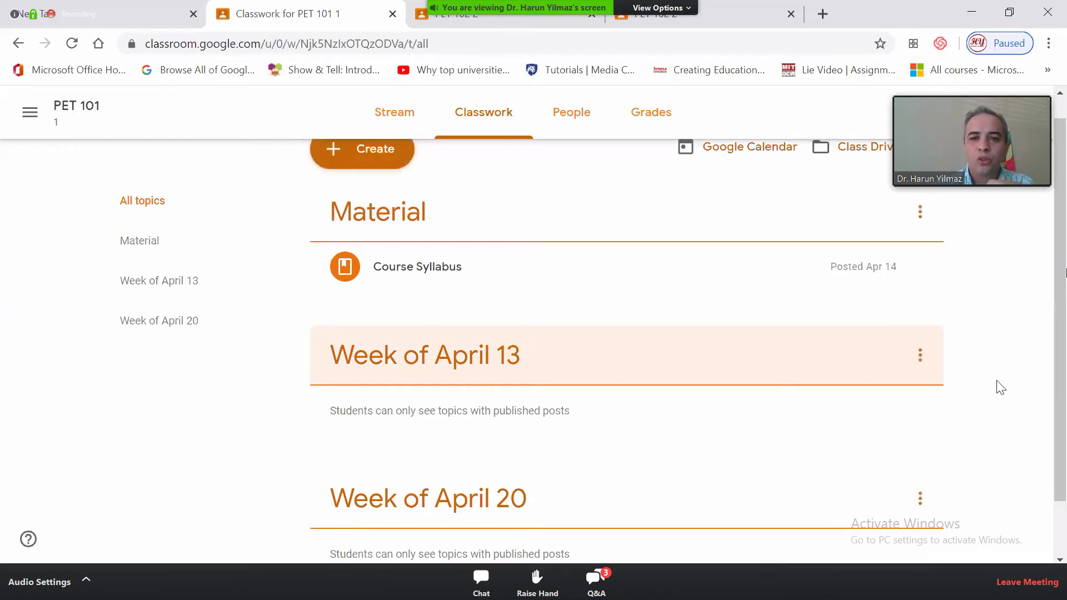
Move the Week of April 20 topic above Week of April 13, directly below Material
scroll(1002, 387, down, 1)
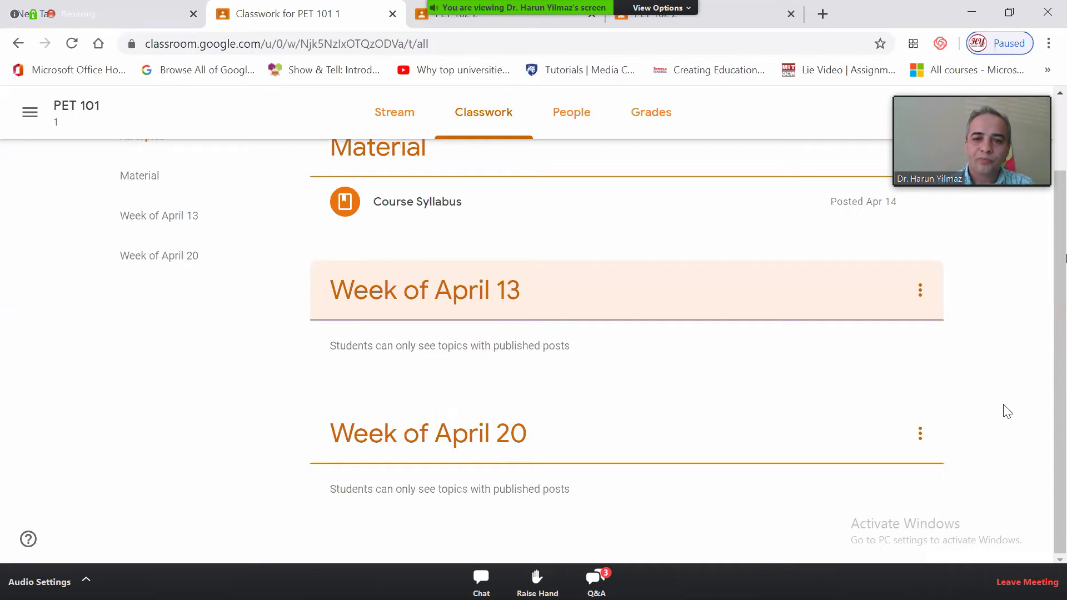
scroll(752, 468, up, 1)
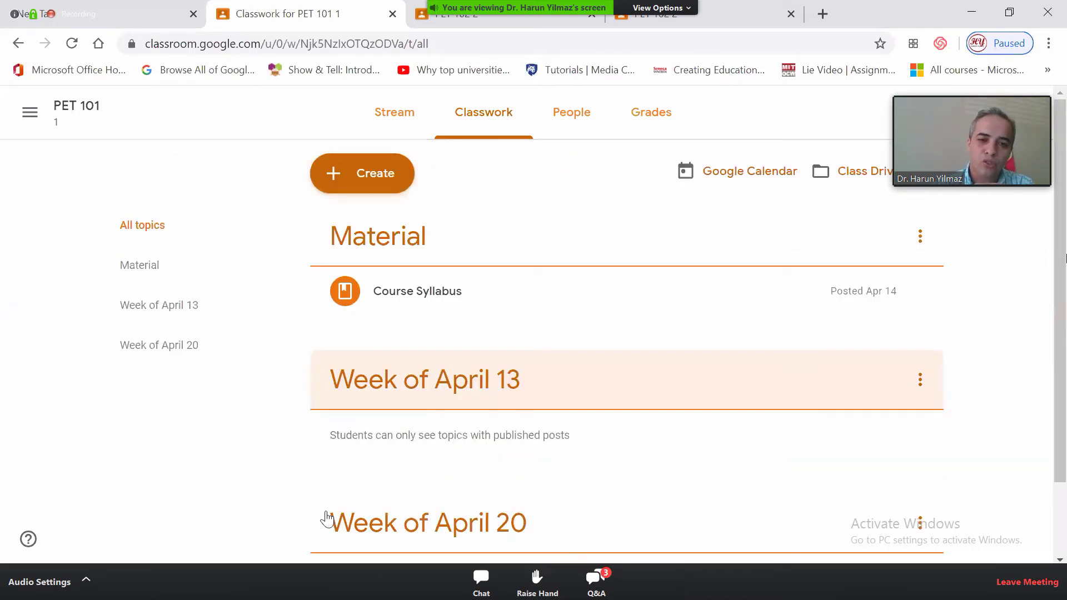
drag(321, 501, 395, 412)
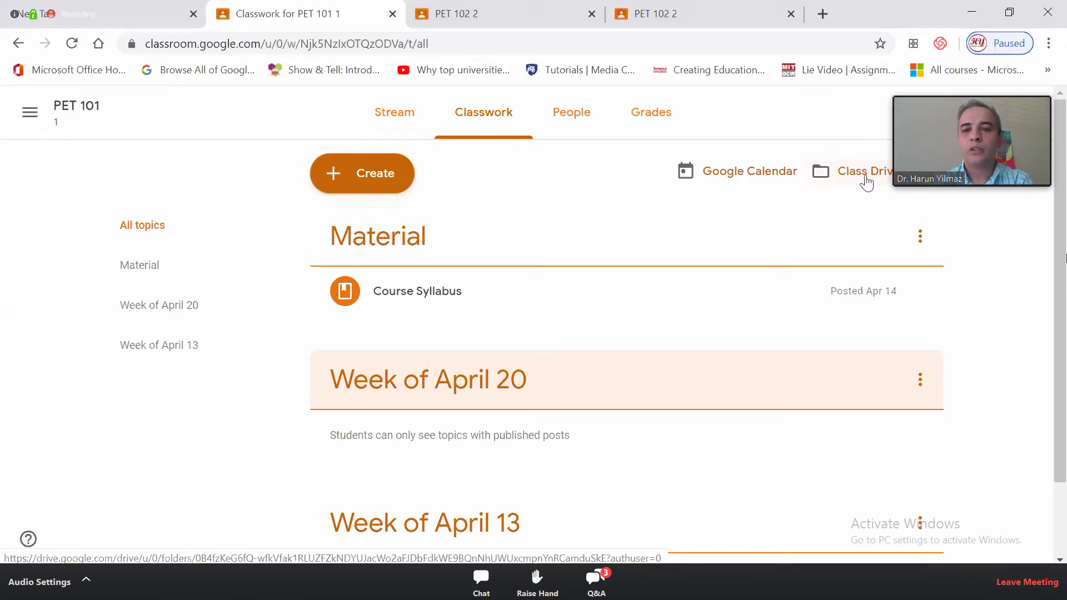
Open PET 101's class folder in Google Drive, review its contents and go to My Drive
click(900, 195)
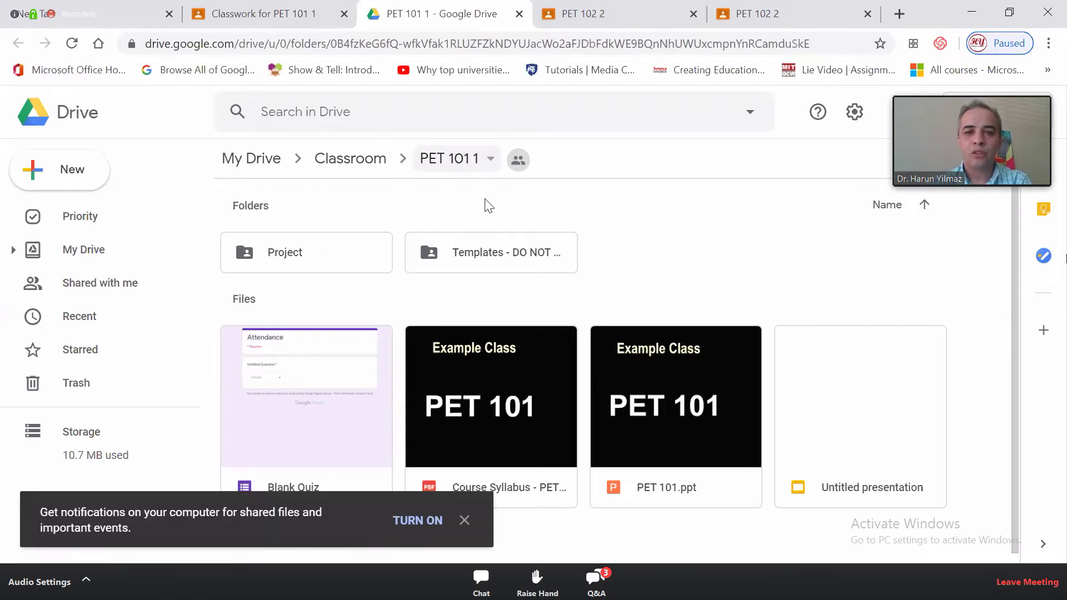
scroll(686, 341, down, 1)
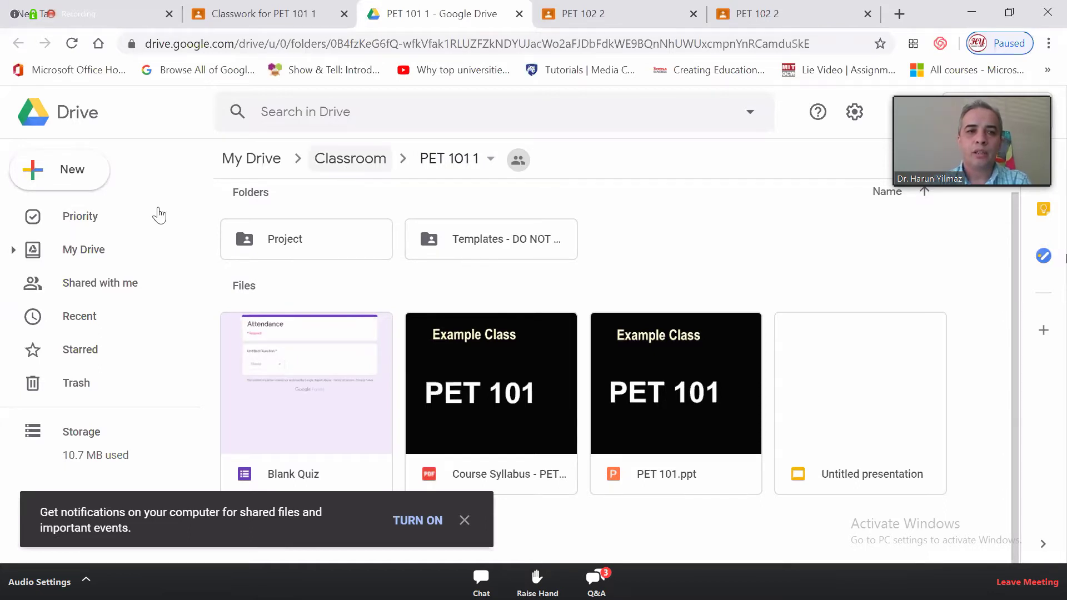
click(60, 124)
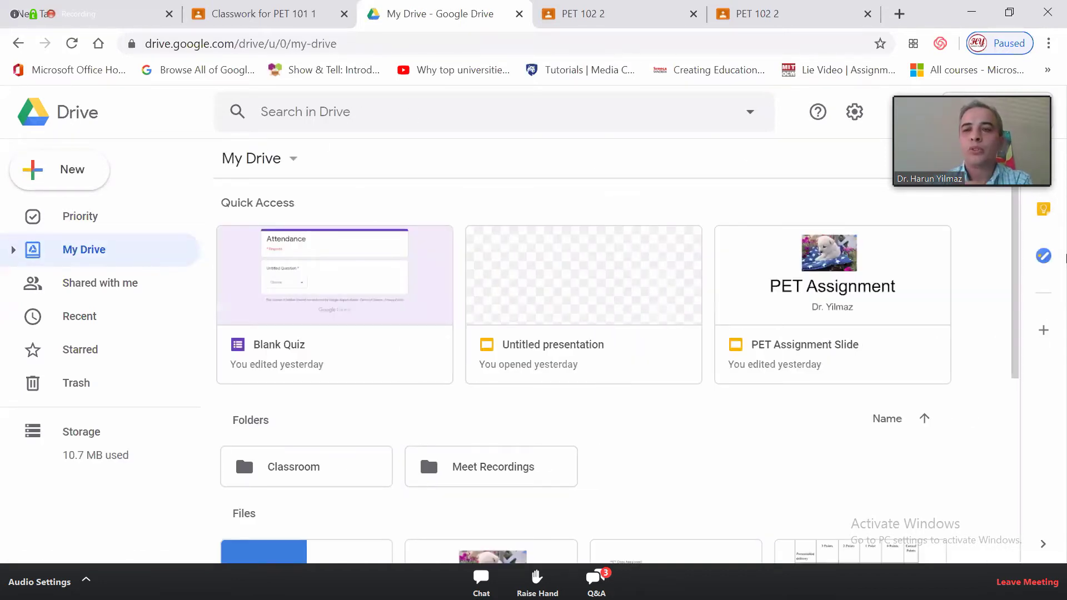
Browse the list of Google apps available from Drive
click(1001, 112)
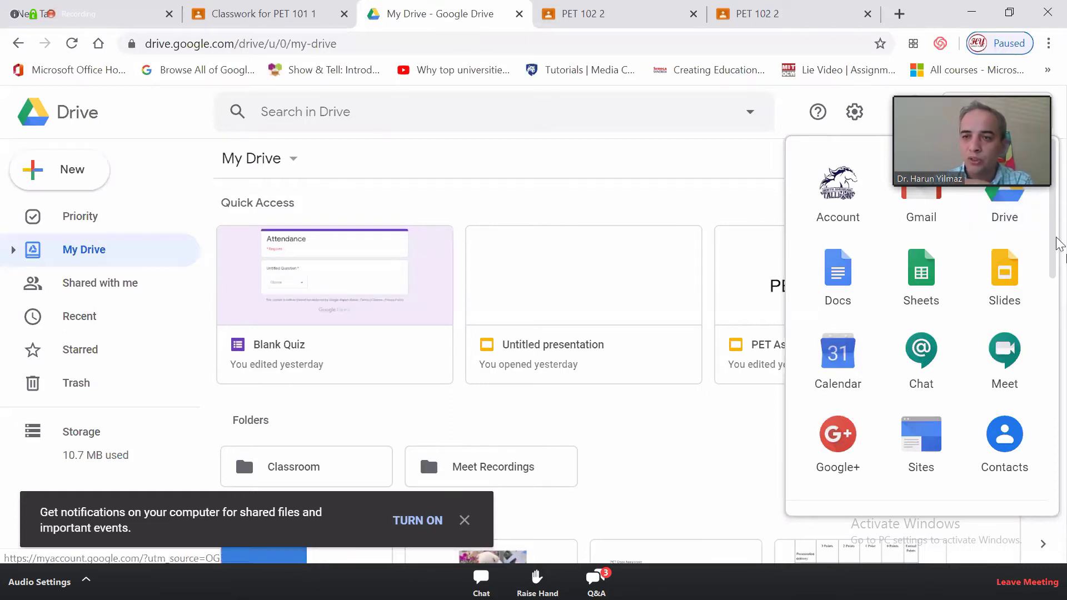
scroll(1065, 258, down, 5)
scroll(1065, 239, up, 4)
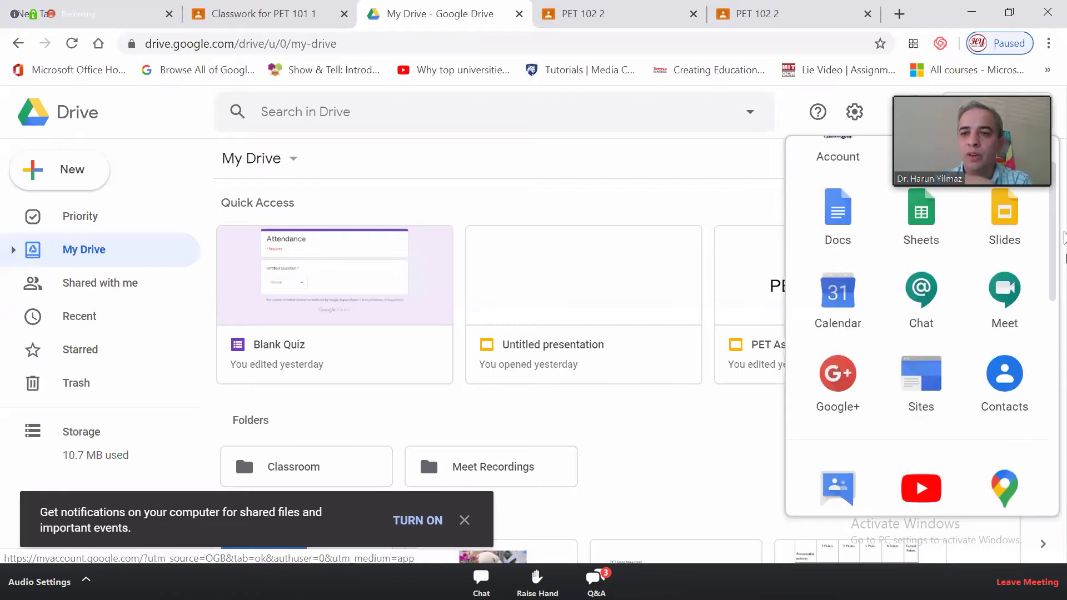
Leave the list of Google apps and look over the folders and files in My Drive
scroll(1009, 205, up, 1)
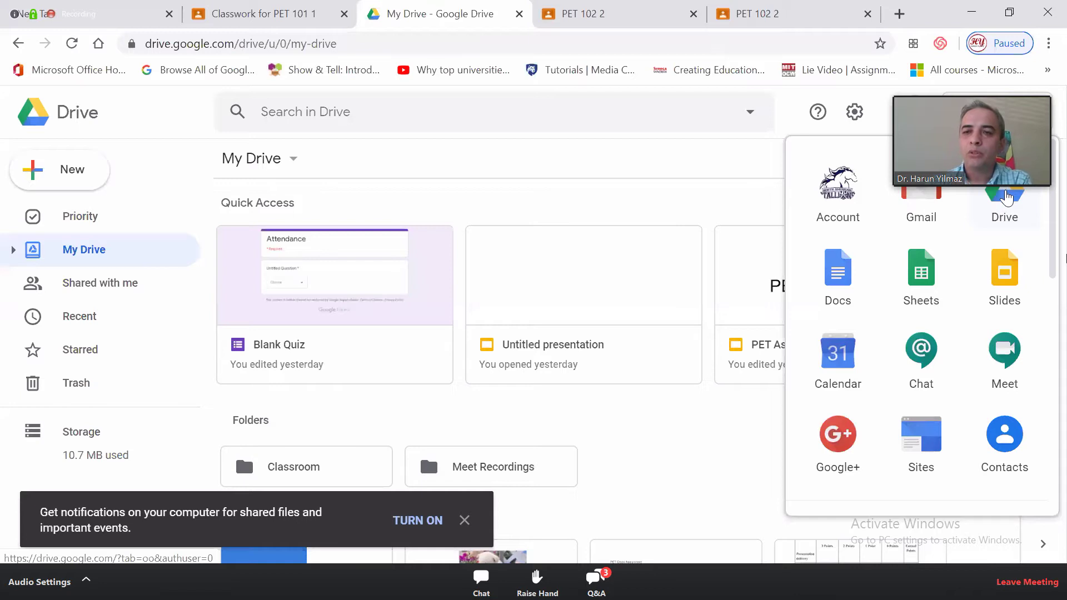
click(1008, 197)
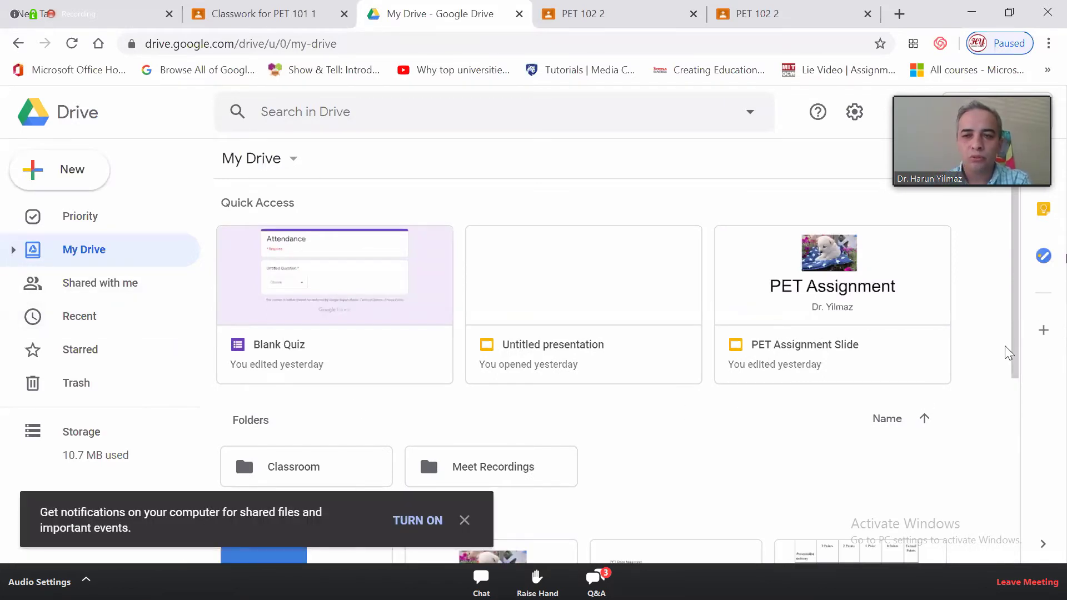
scroll(1018, 369, down, 2)
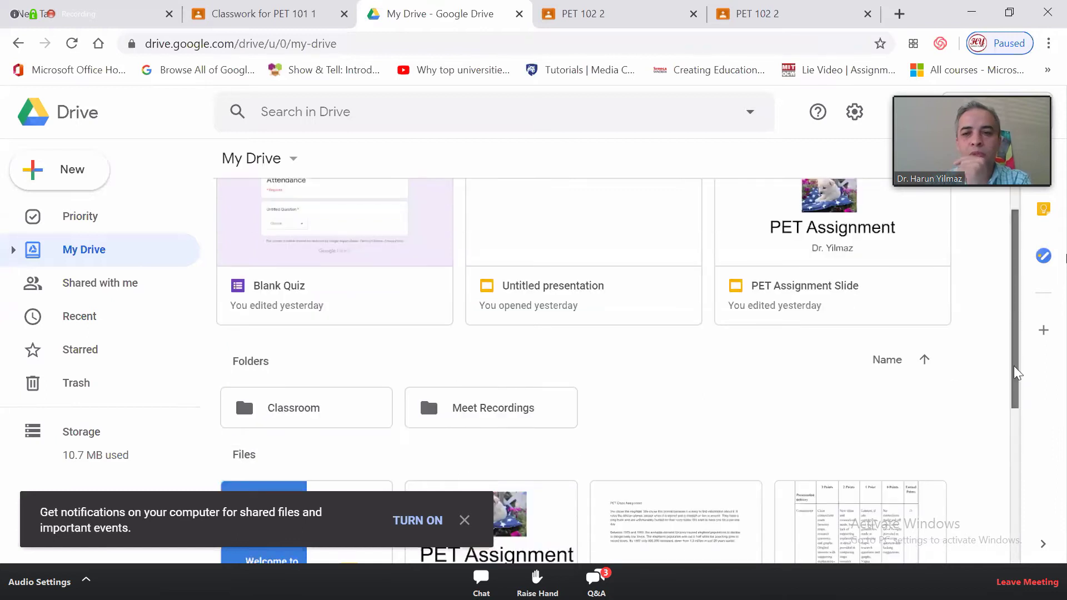
scroll(1013, 356, up, 2)
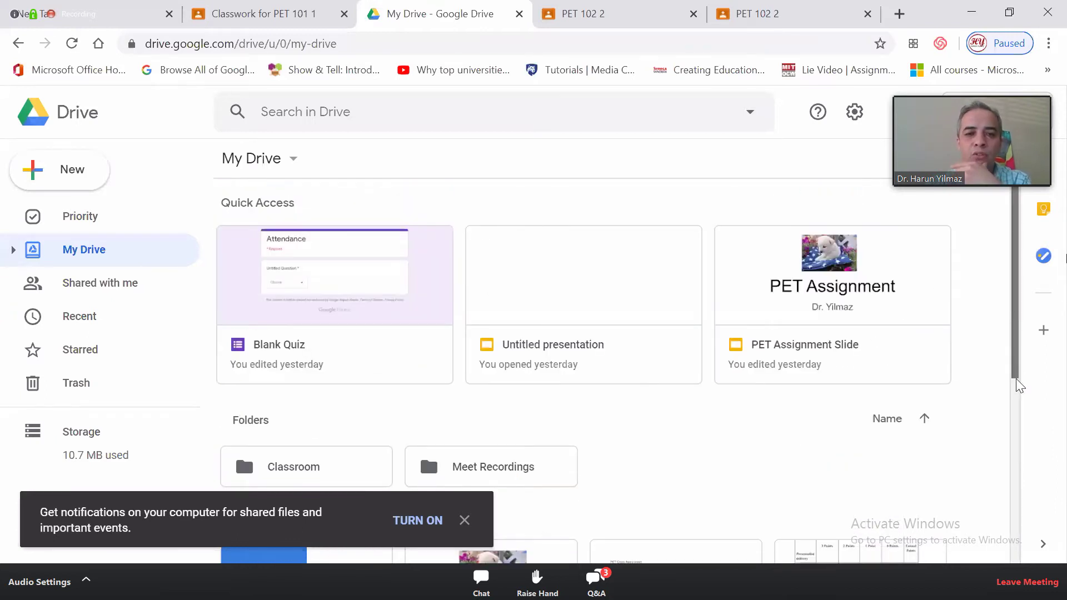
scroll(1016, 367, down, 1)
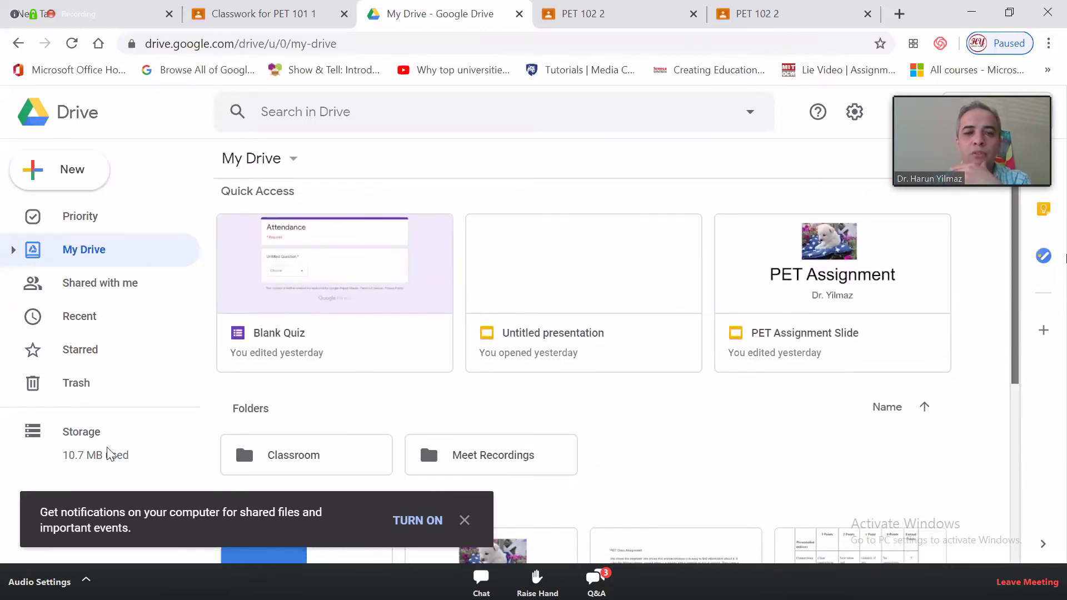
scroll(273, 456, down, 1)
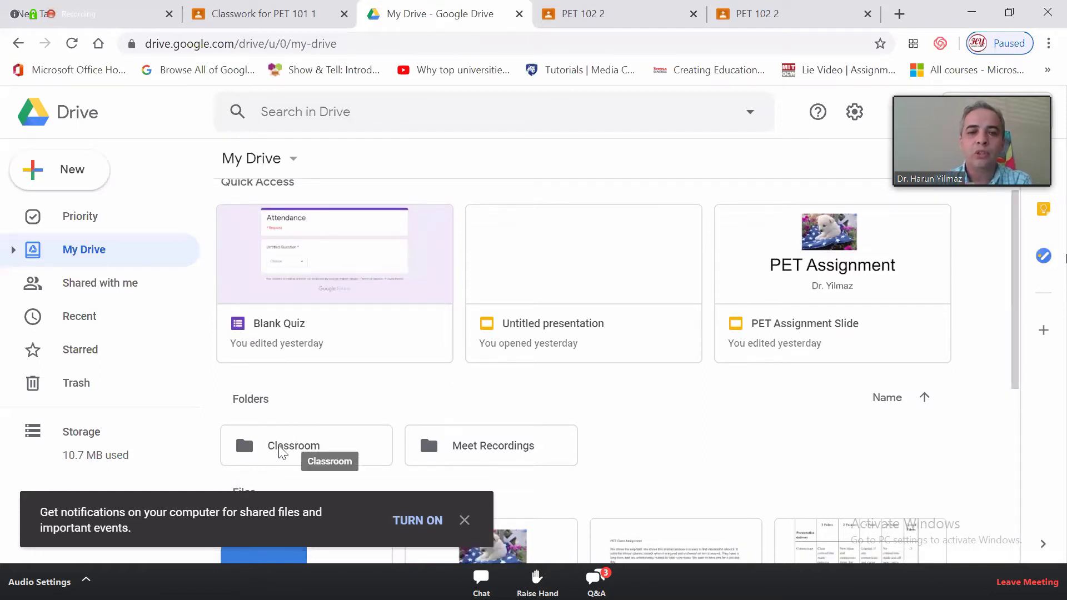
Open the green Pet 101 1 folder inside Drive's Classroom folder, review its files and return to PET 101's classwork in Google Classroom
click(283, 453)
double_click(283, 452)
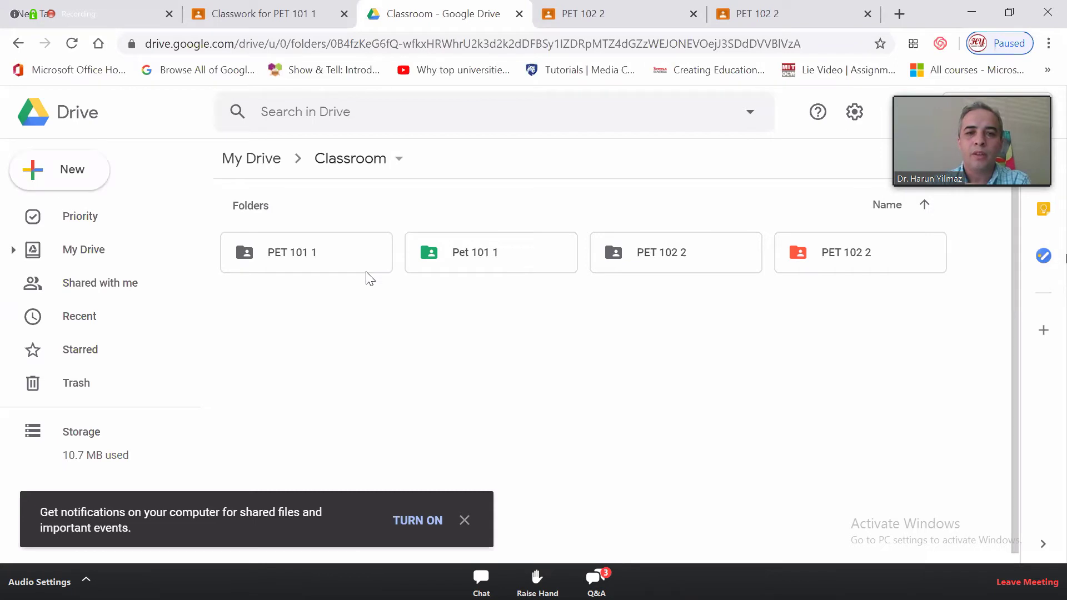
double_click(466, 265)
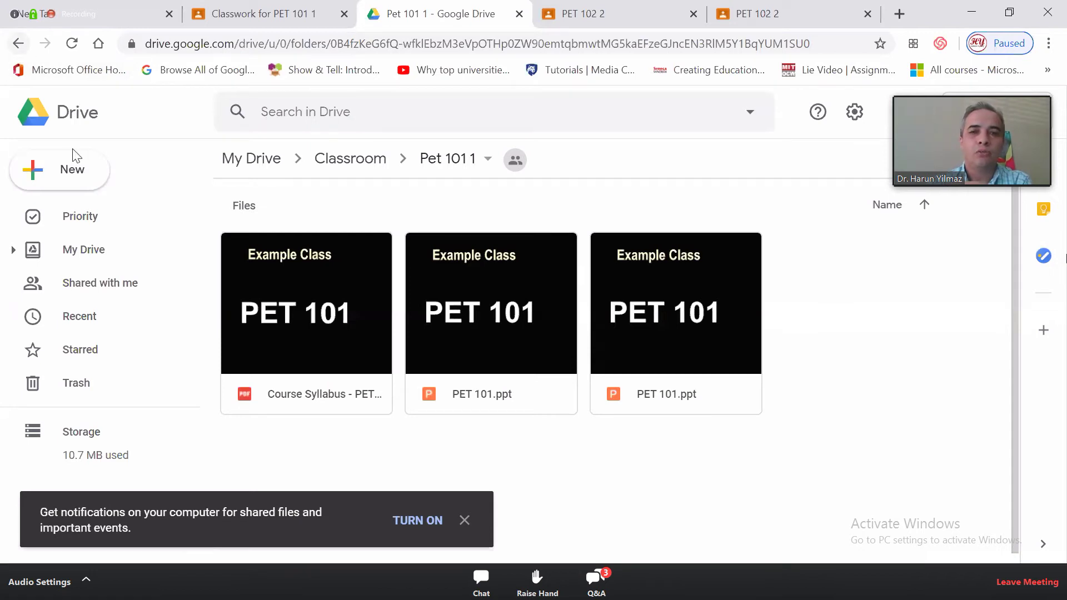
click(519, 14)
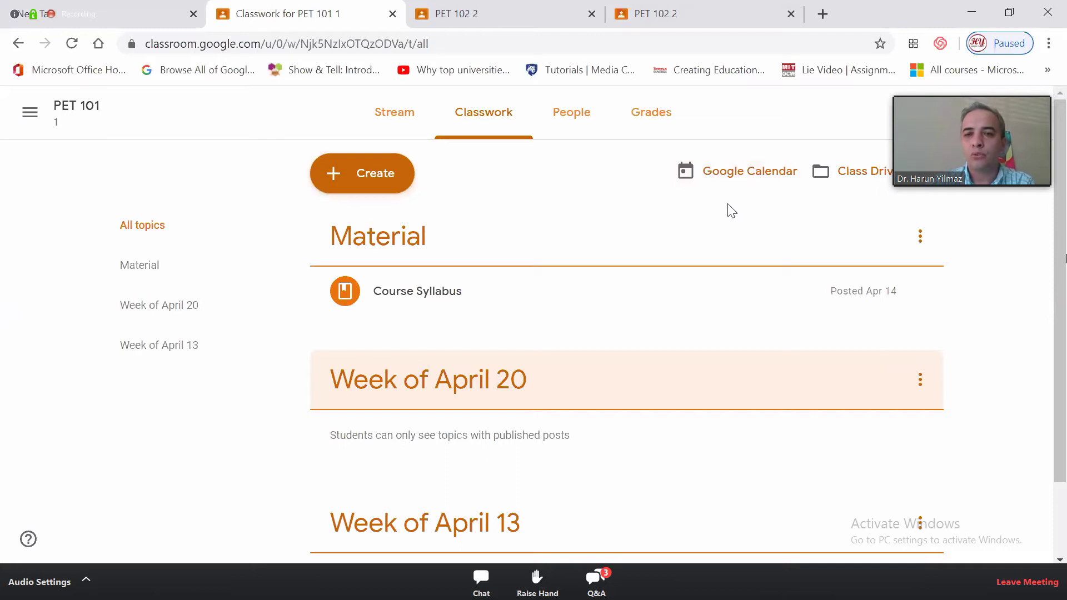
Start a short-answer question in PET 101 reading "Did you learn something?" with "info" as its instructions
click(333, 183)
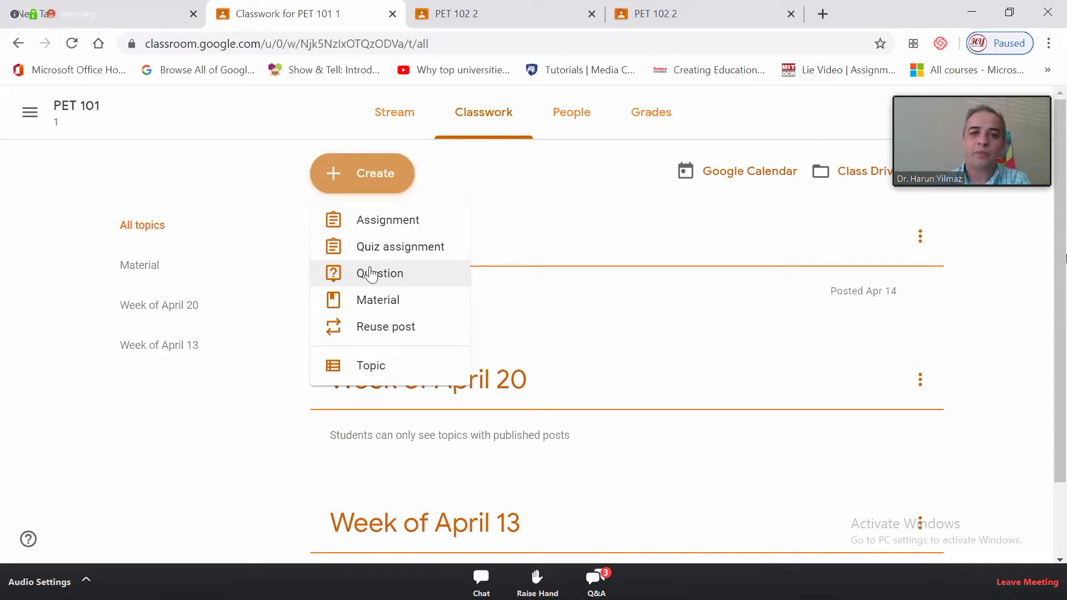
click(355, 283)
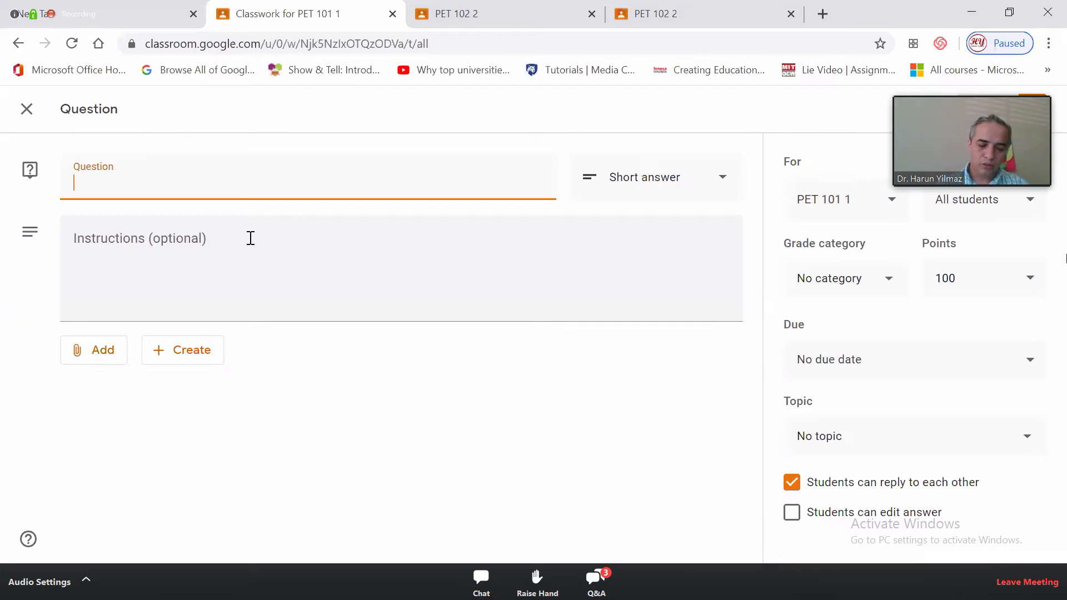
text(Did you lea)
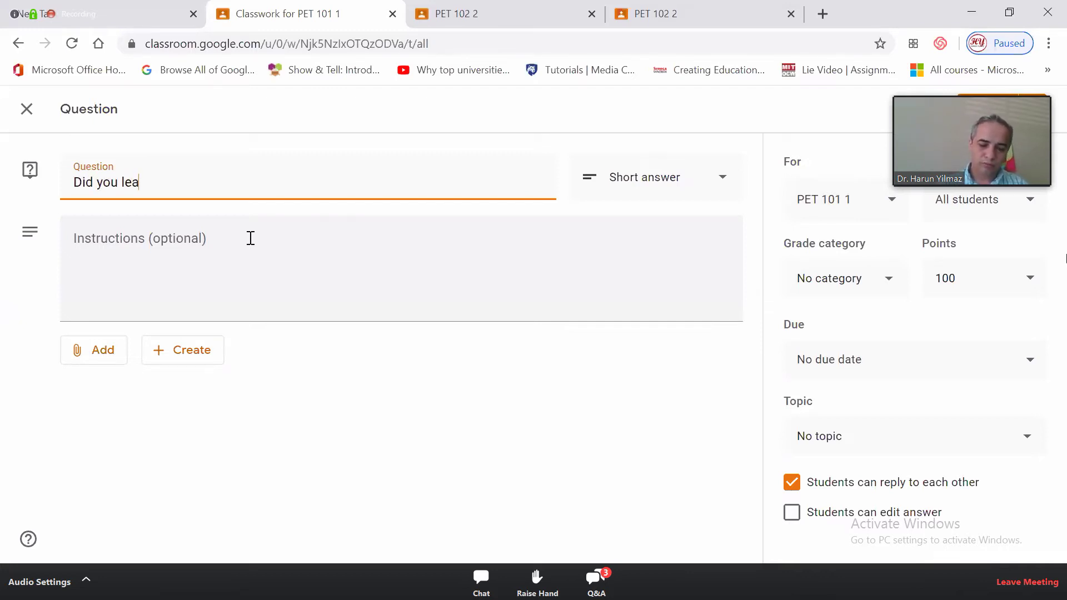
text(rn something?)
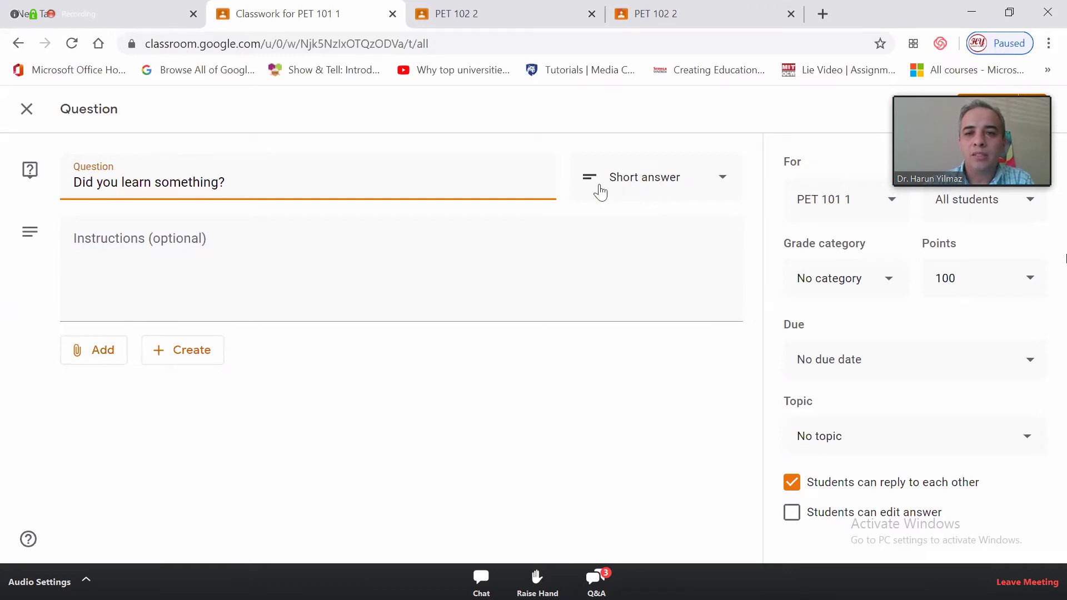
click(711, 189)
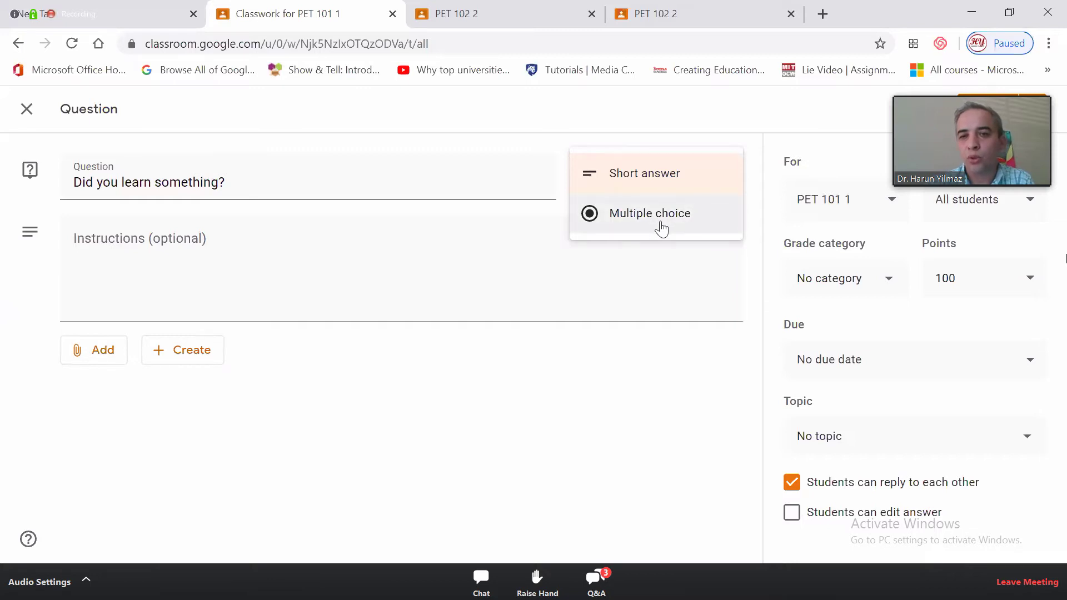
click(678, 181)
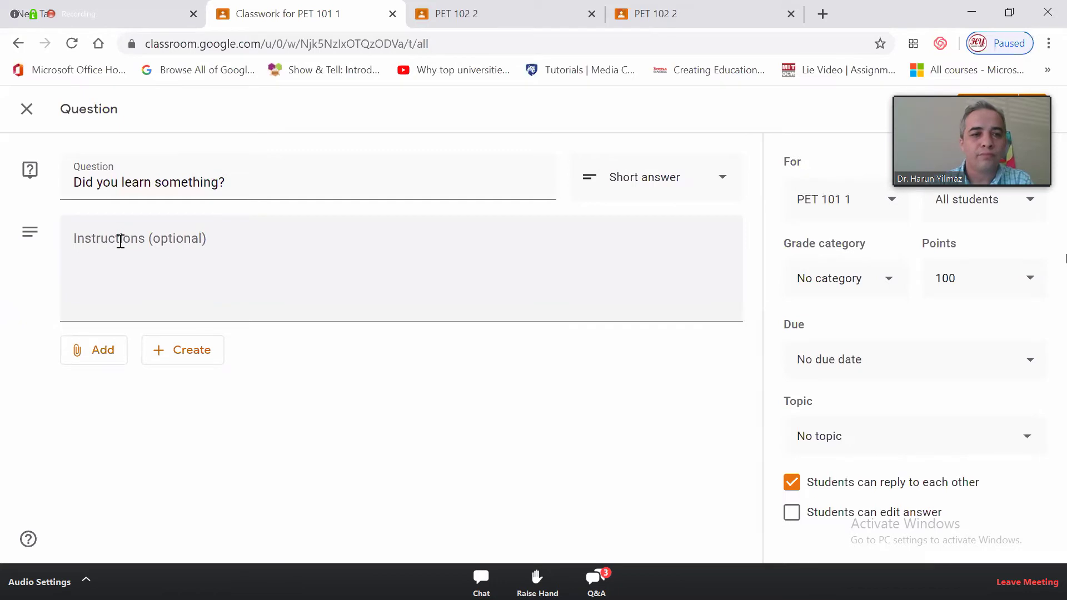
click(266, 254)
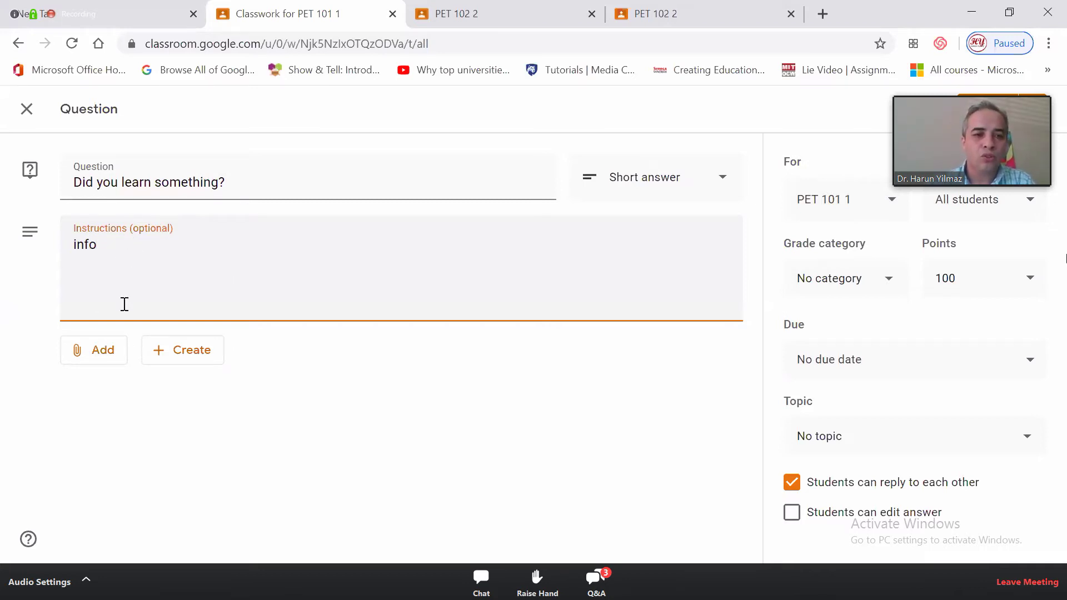
Attach the PET 101 PowerPoint from the desktop's GOOGLE folder to the question
click(99, 362)
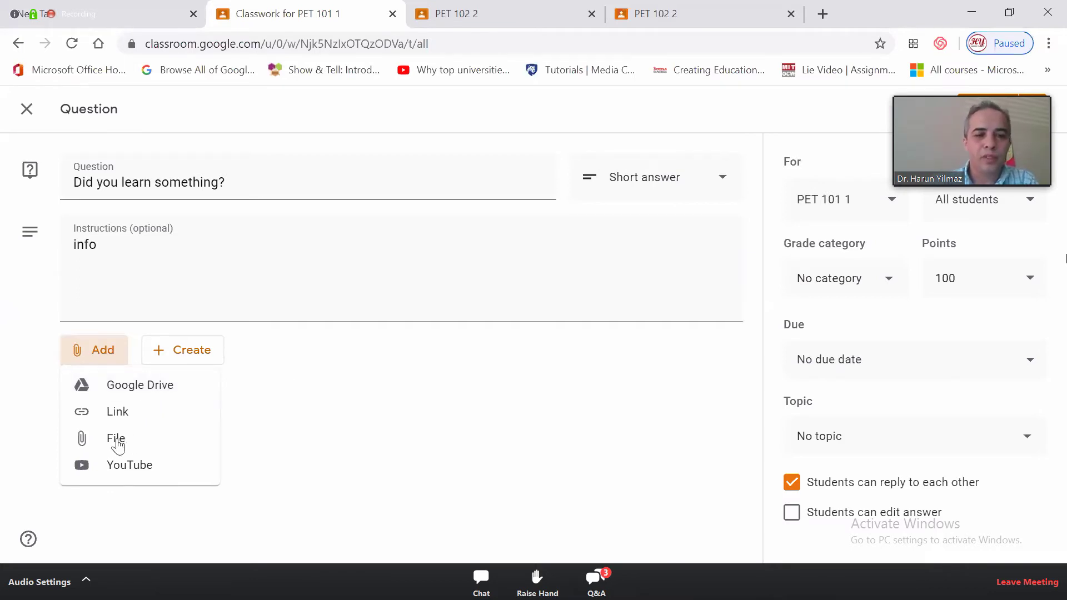
click(136, 438)
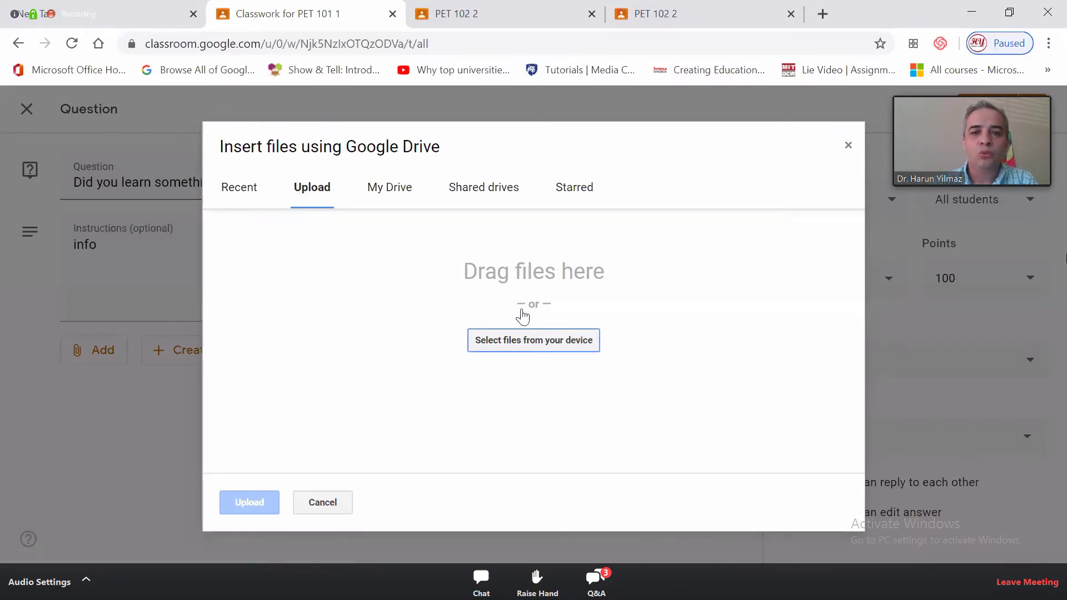
click(518, 349)
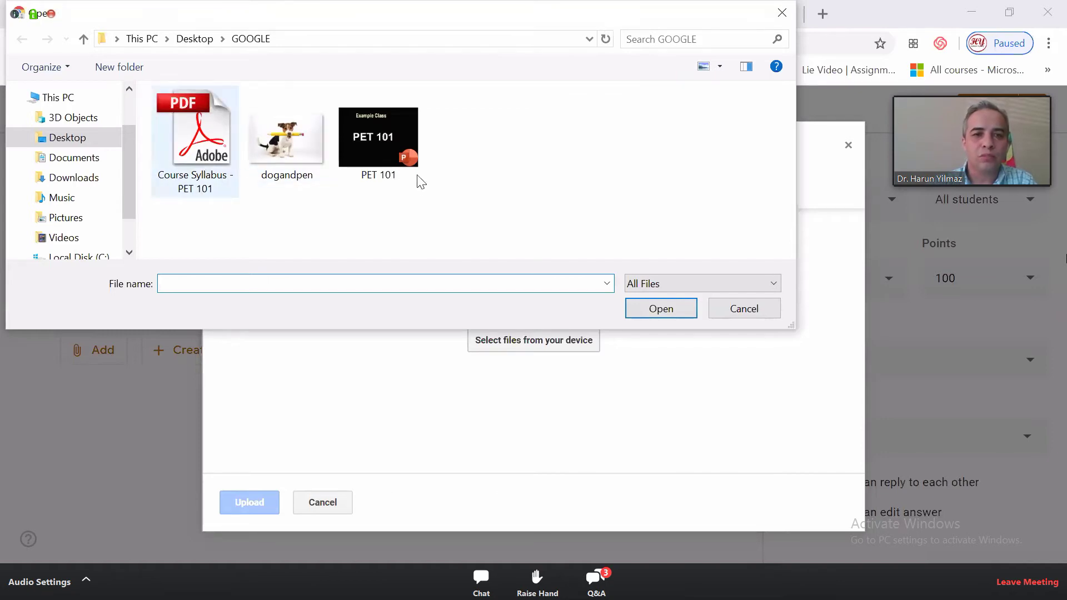
click(399, 150)
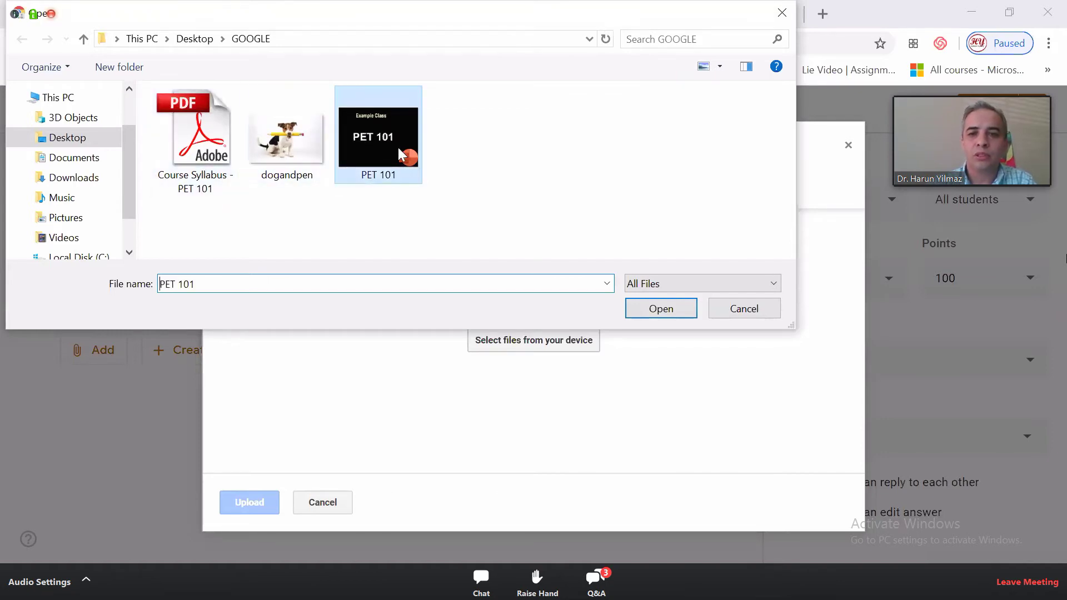
click(660, 309)
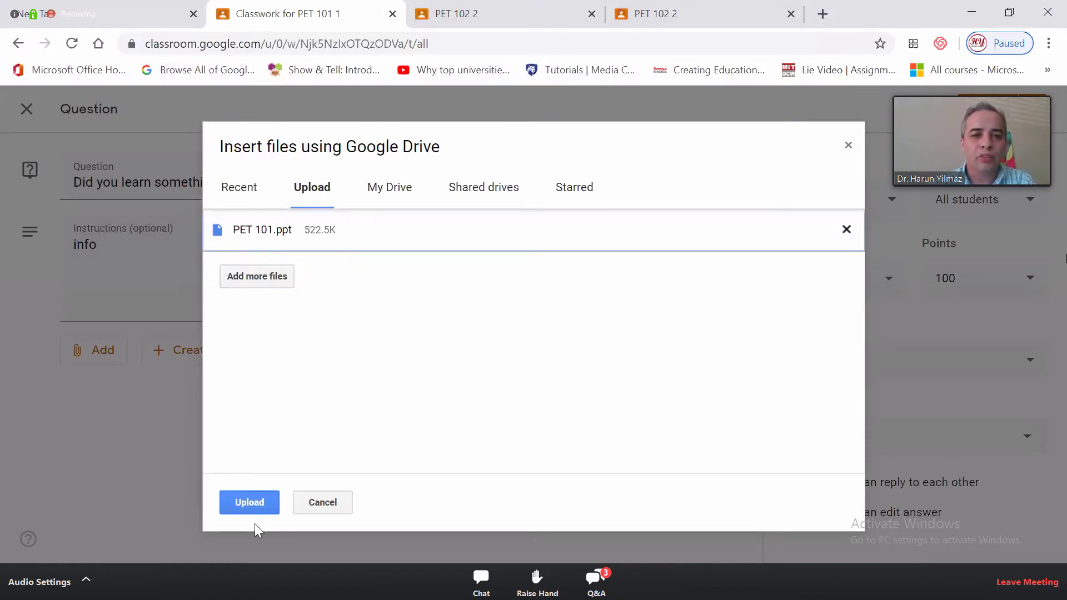
click(249, 502)
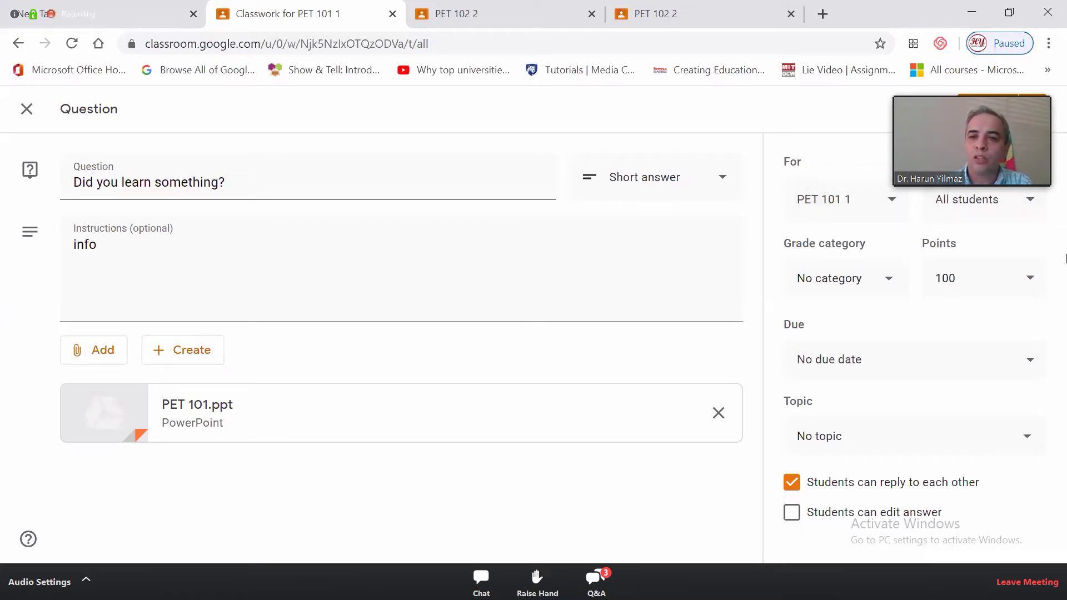
Add PET 102 to the classes receiving the question, and remove it again
click(889, 203)
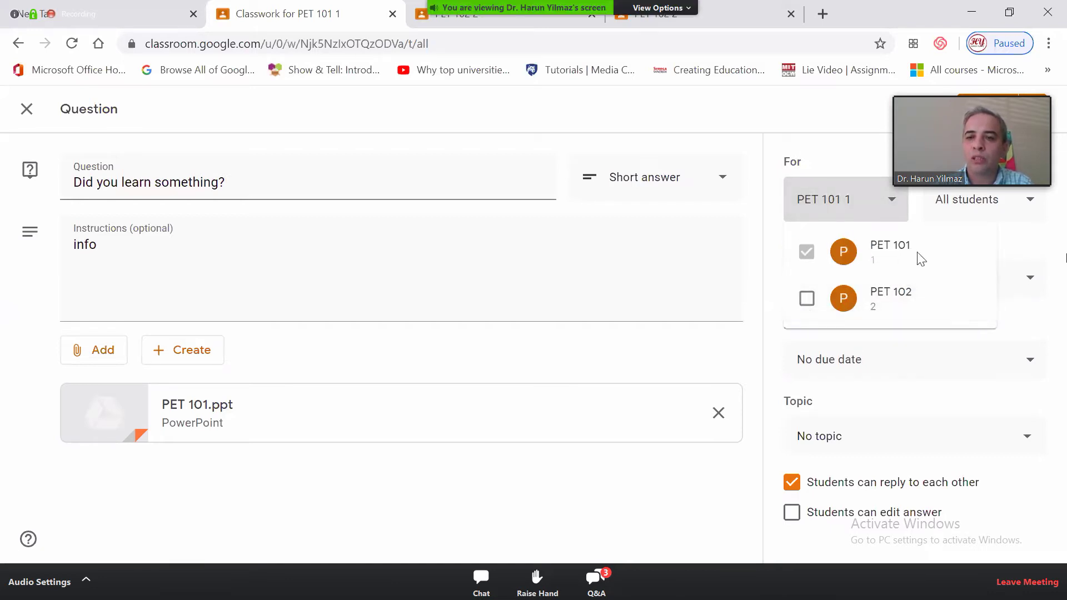
click(806, 300)
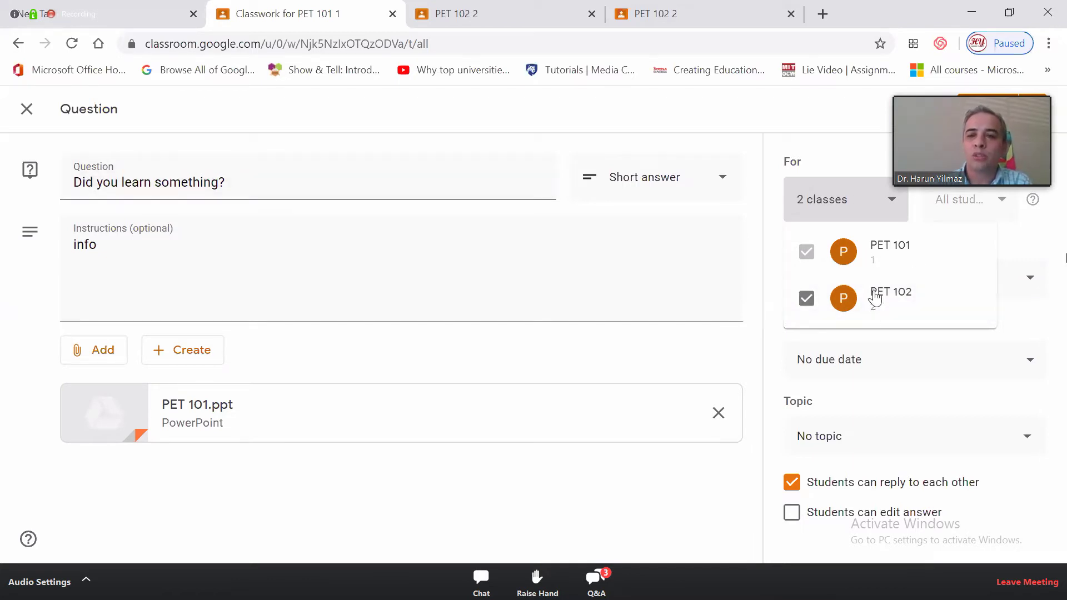
click(806, 299)
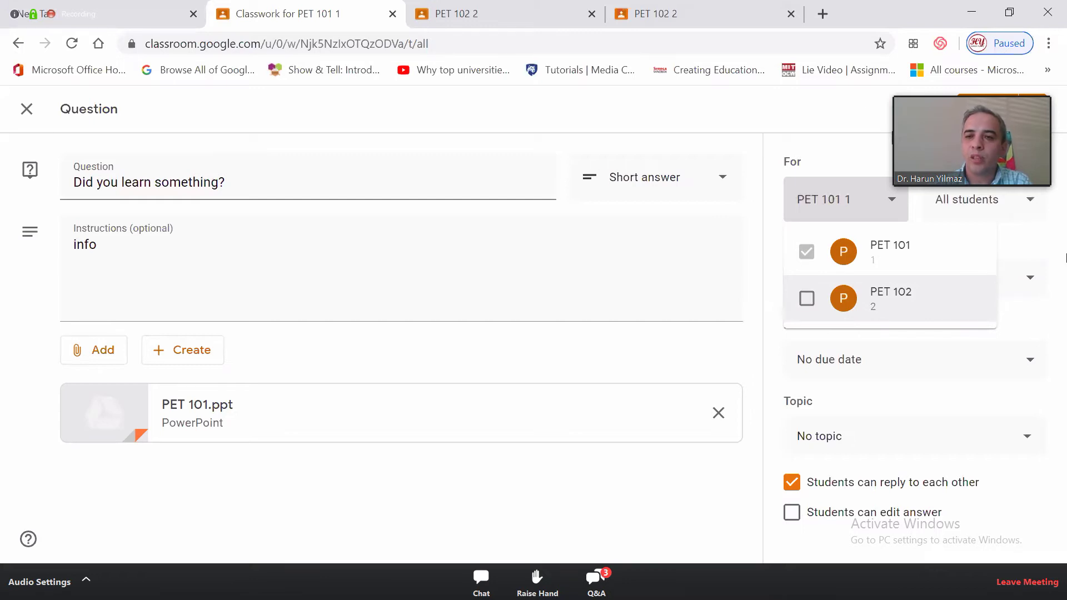
click(1025, 218)
Try out assigning the question to individual students instead of the whole class, and restore the All students selection
click(1033, 210)
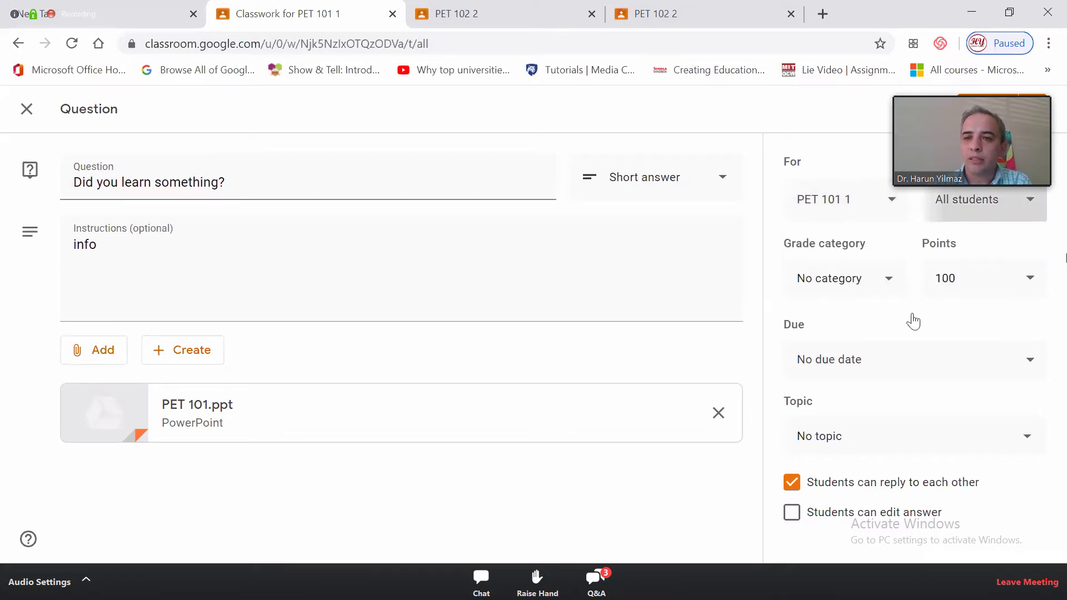
click(864, 253)
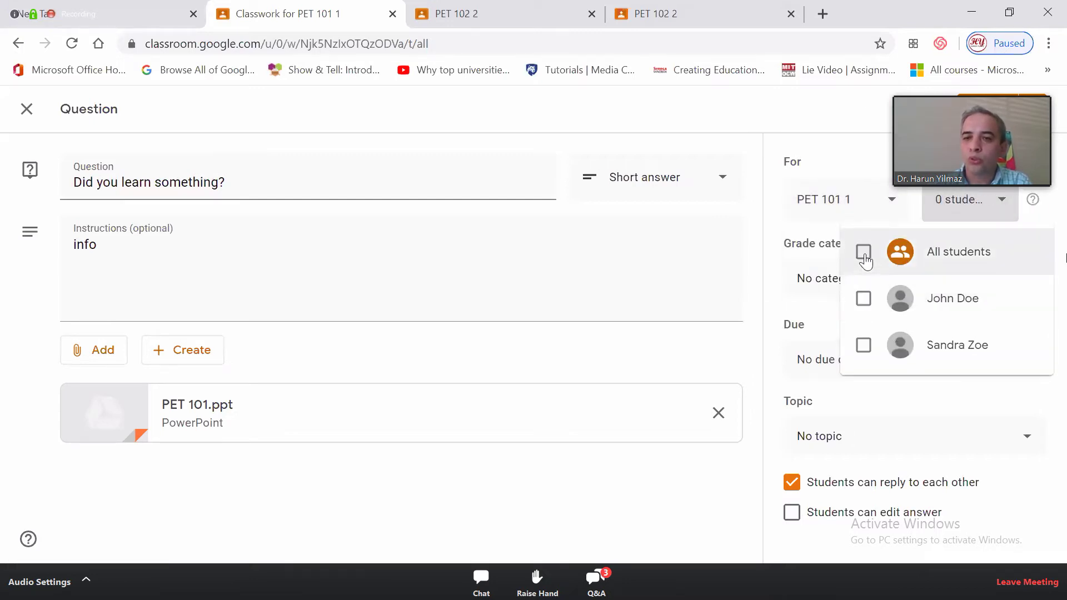
click(863, 261)
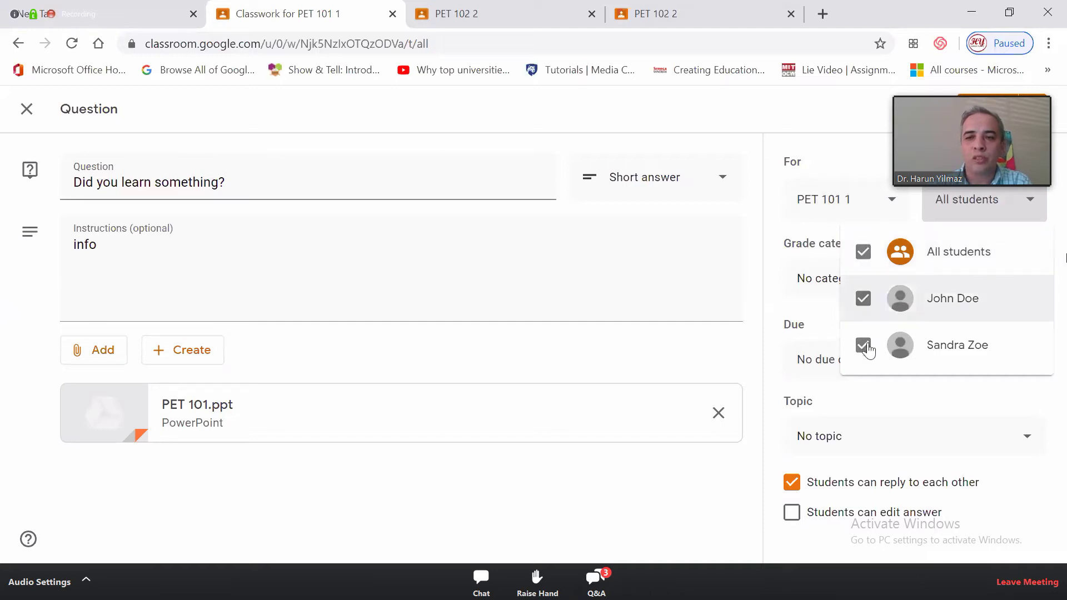
click(863, 346)
click(864, 252)
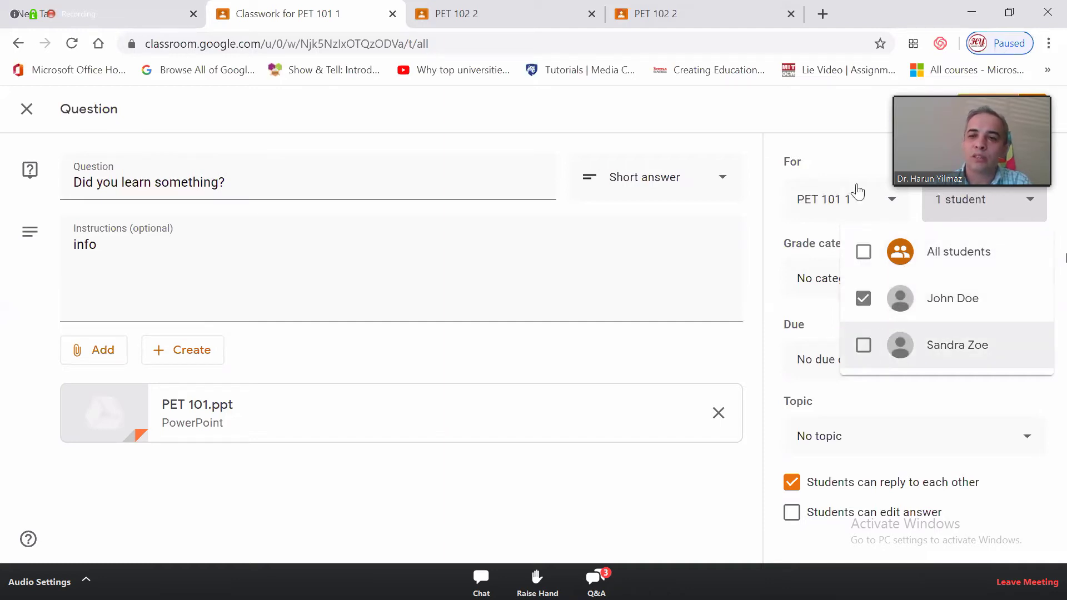
click(1008, 195)
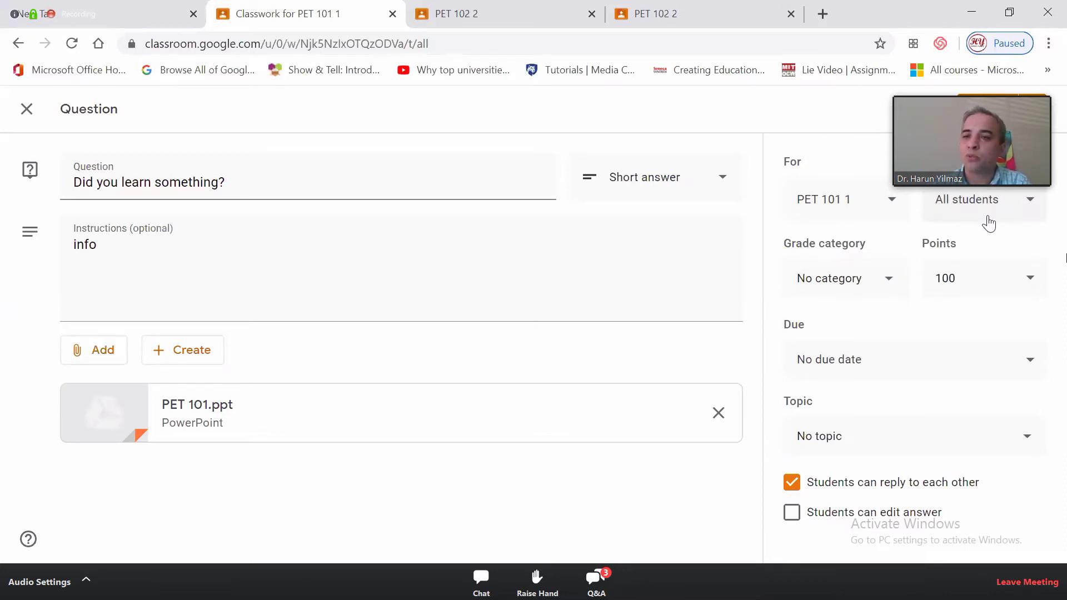
click(946, 216)
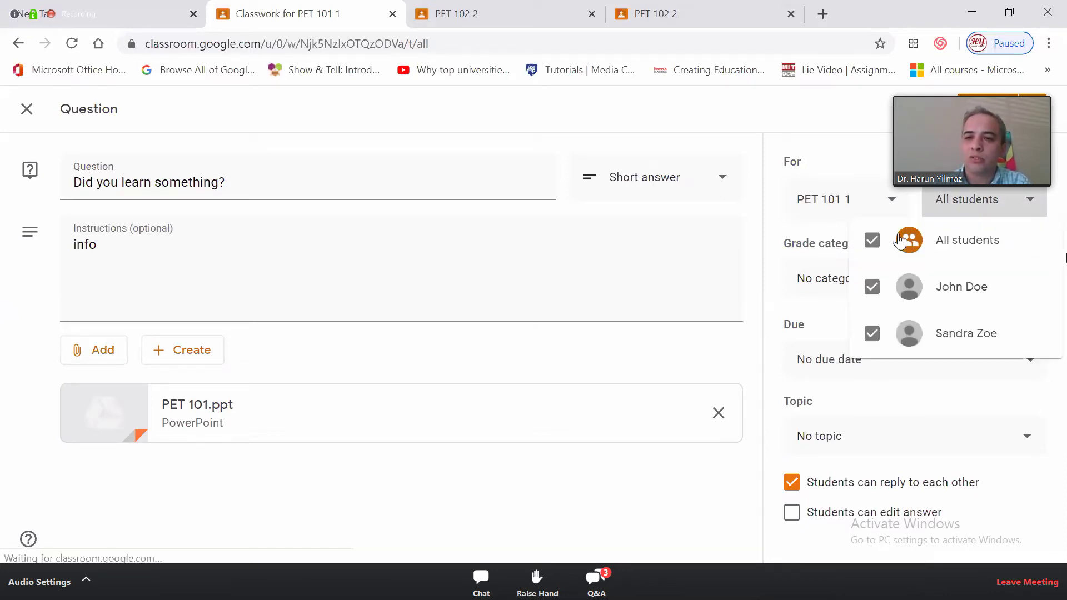
click(972, 219)
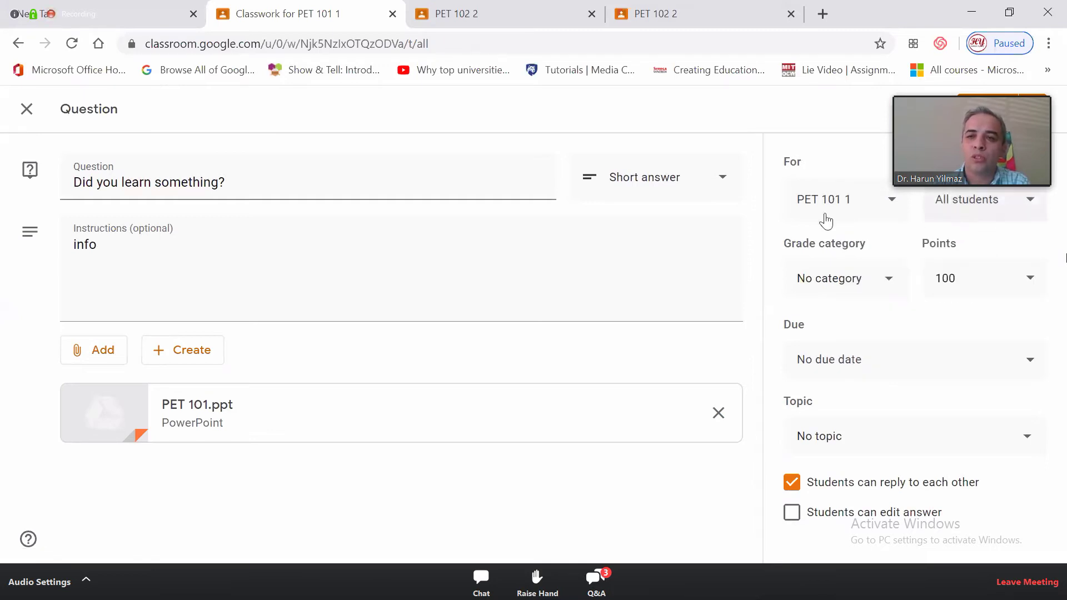
Review the classes available for the question and set its grade category to Assignment
click(825, 210)
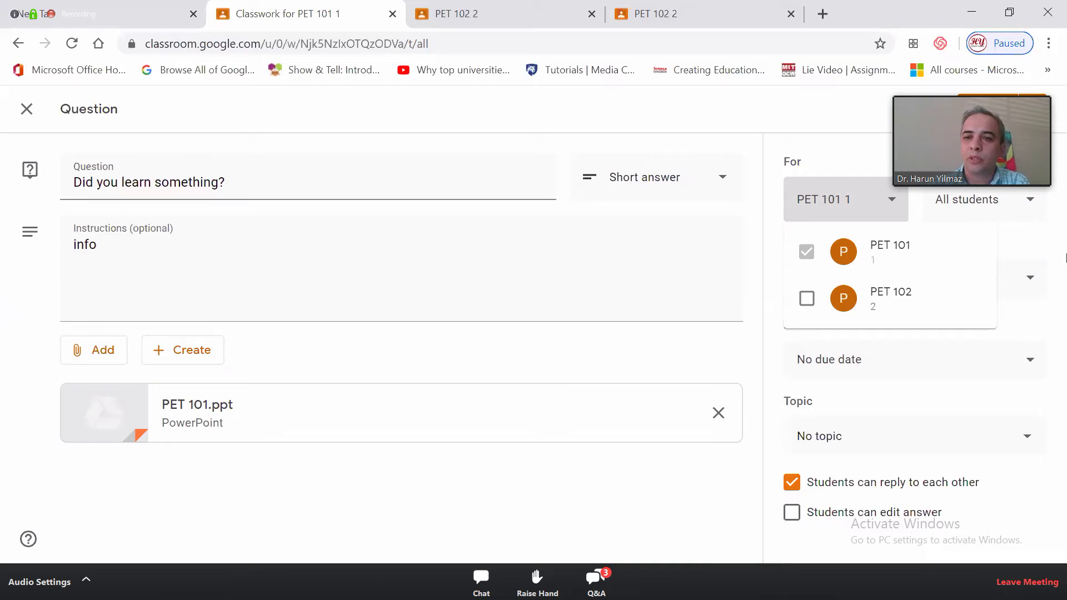
click(918, 253)
click(876, 284)
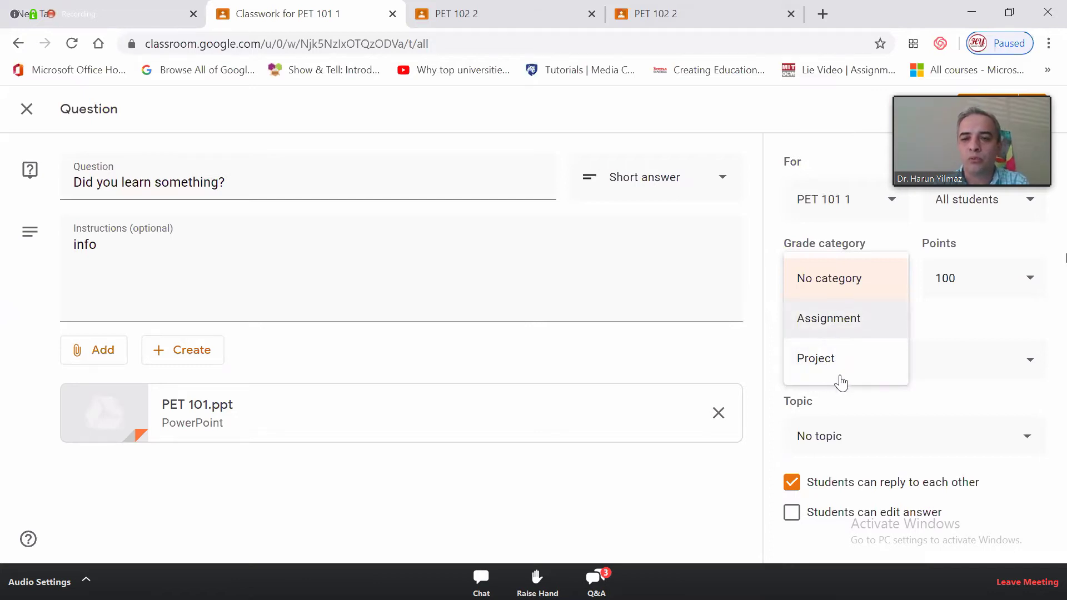
click(849, 325)
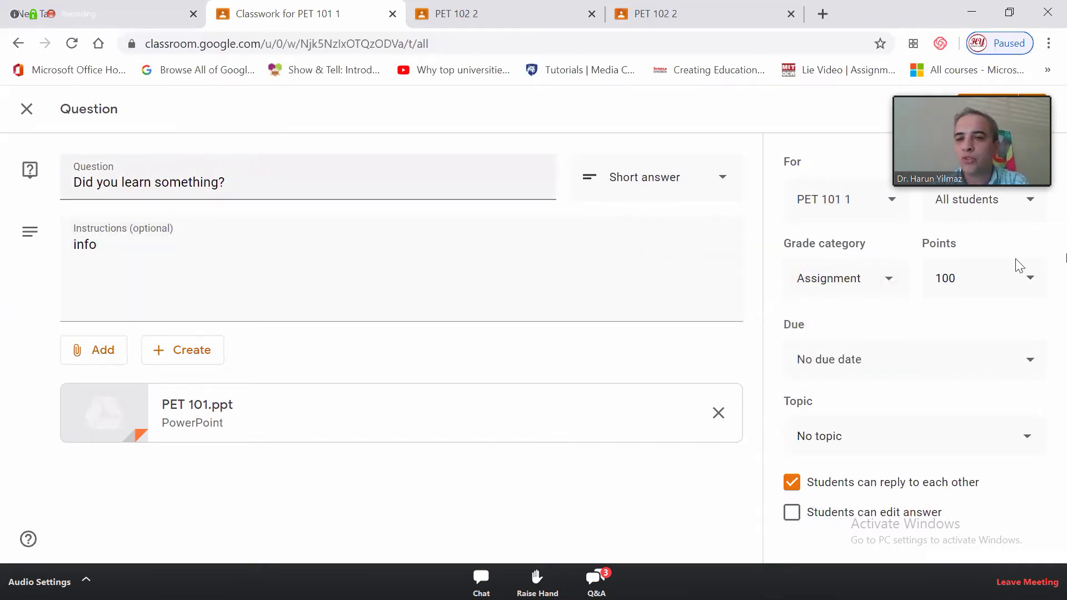
Try out 80 points for the question, and set the points back to 100
click(1003, 293)
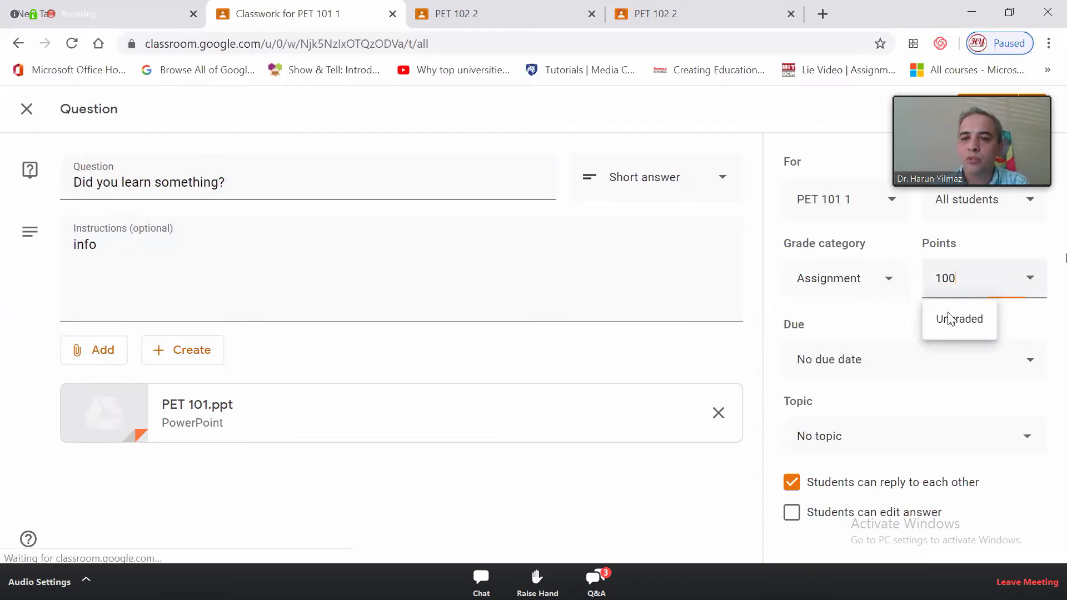
double_click(954, 281)
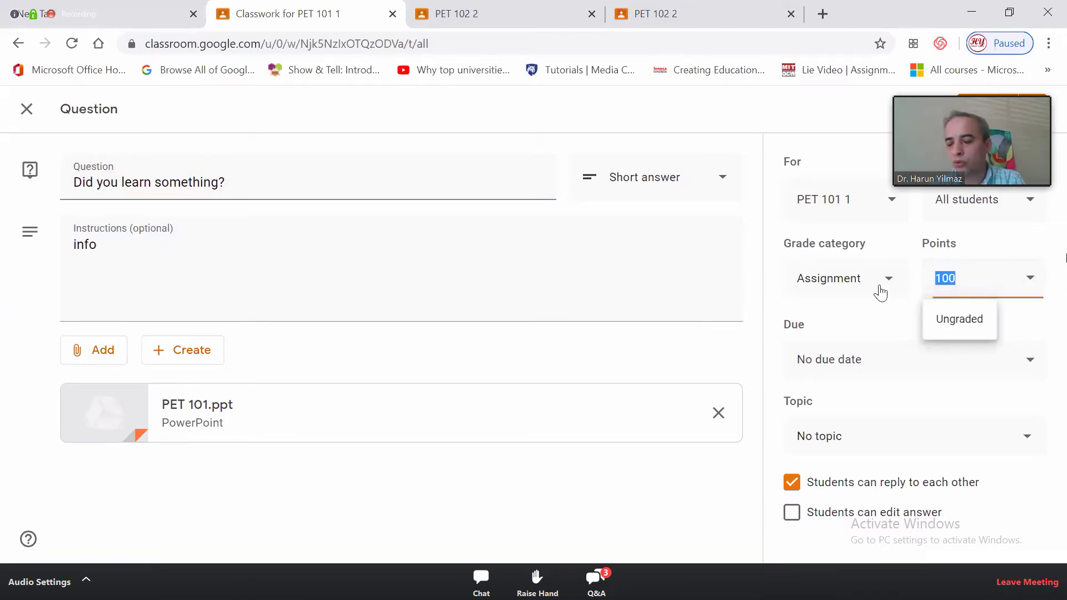
text(8)
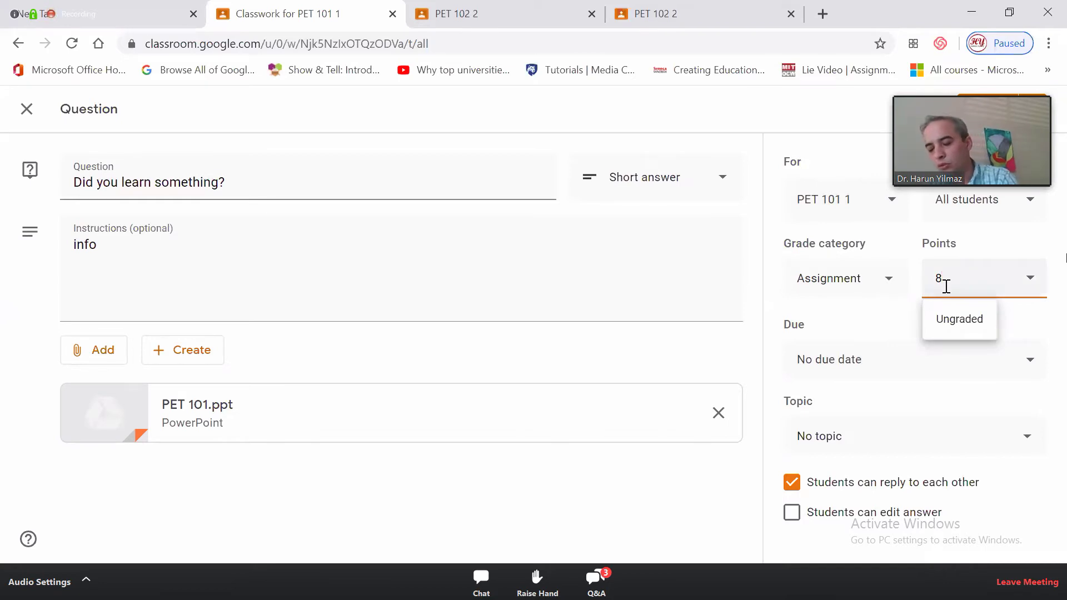
text(0)
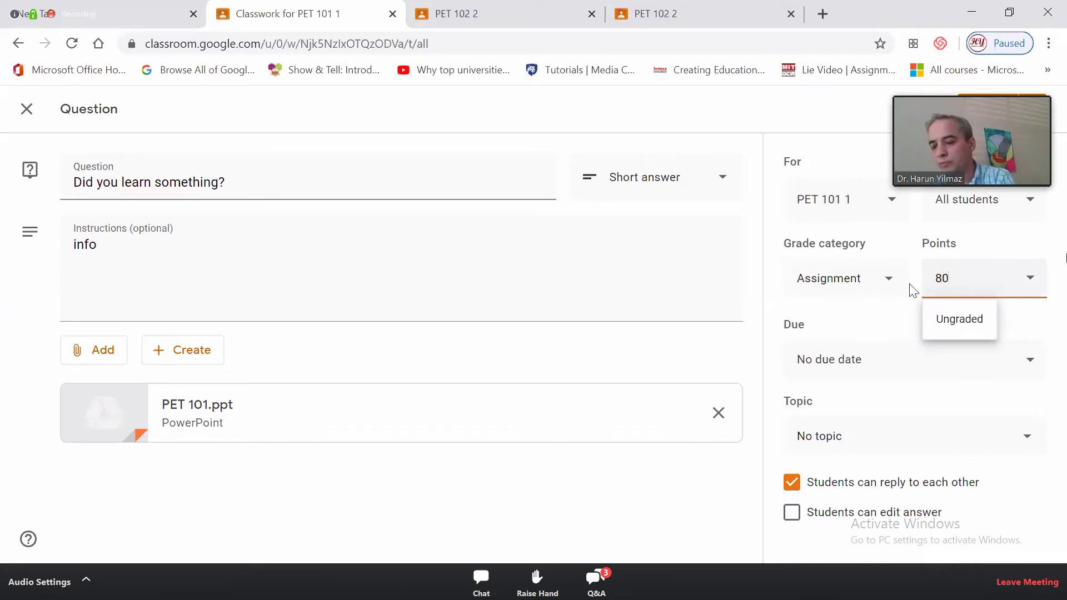
key(BackSpace)
key(BackSpace)
text(100)
Set the question's due date to Apr 17, 2020, without a time
click(917, 361)
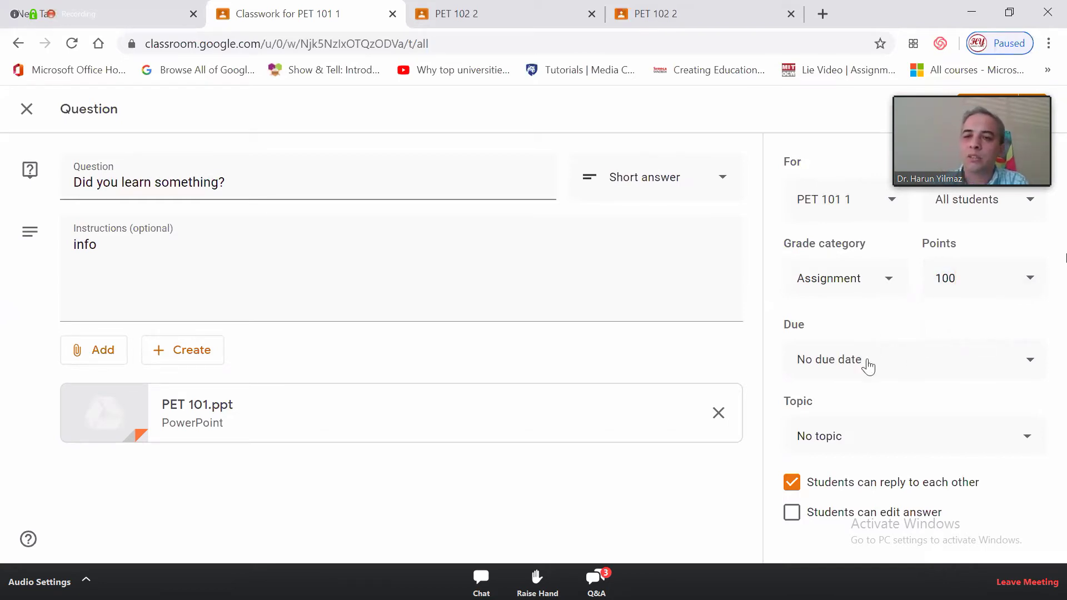
click(962, 429)
click(949, 336)
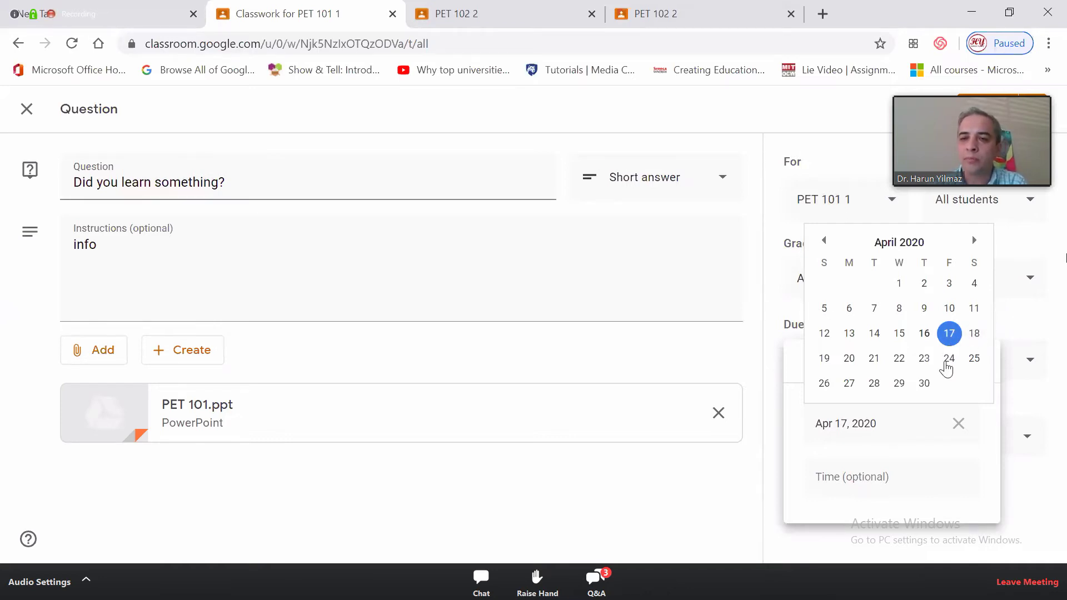
key(Escape)
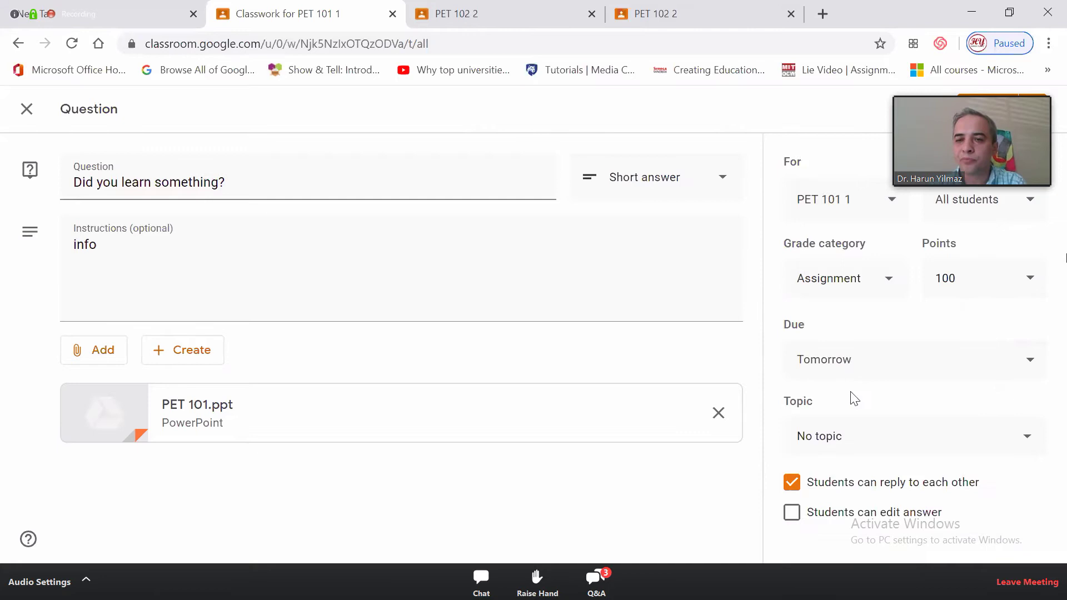
Assign the question to the Week of April 13 topic, and let students edit their answers but not reply to each other
click(845, 443)
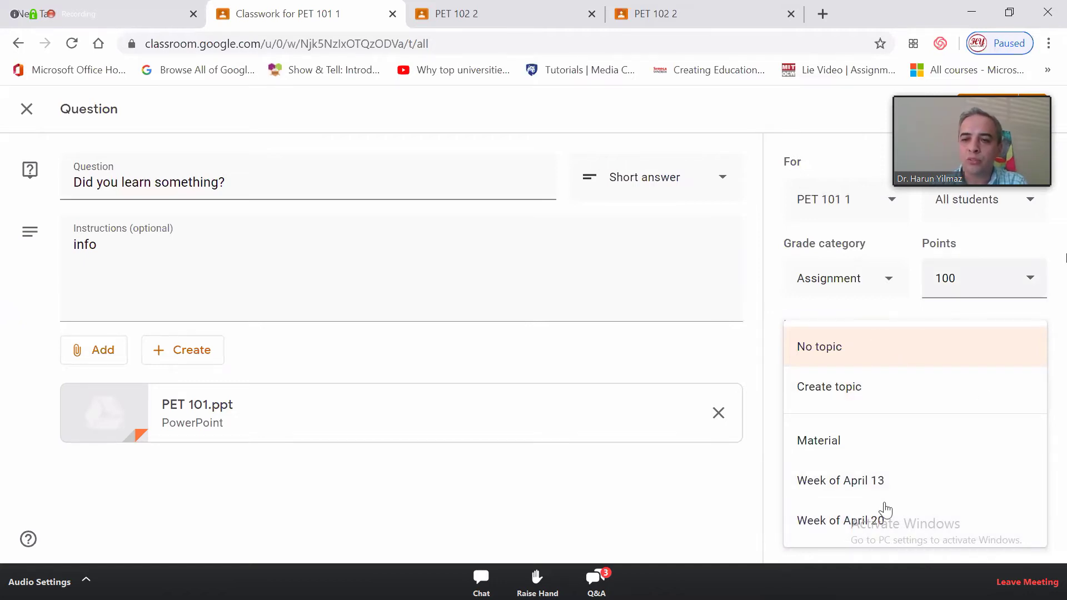
click(819, 482)
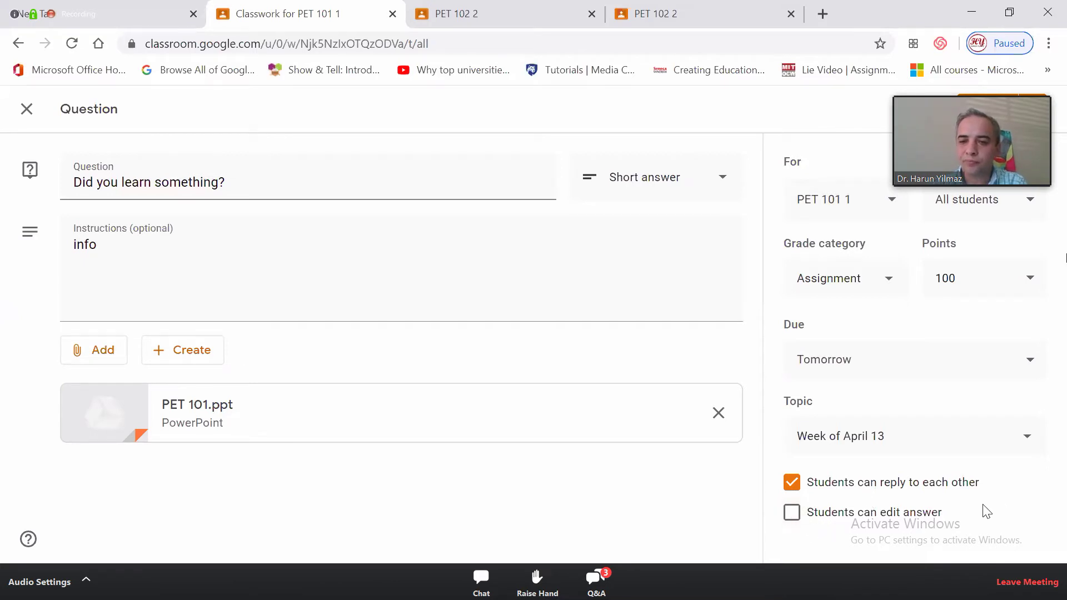
click(795, 491)
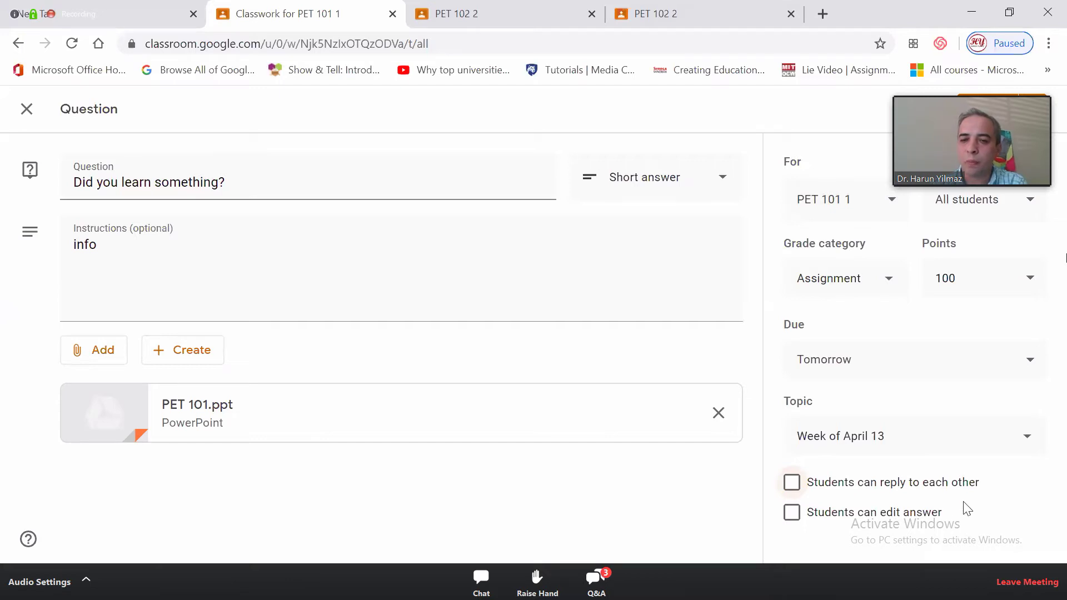
click(792, 517)
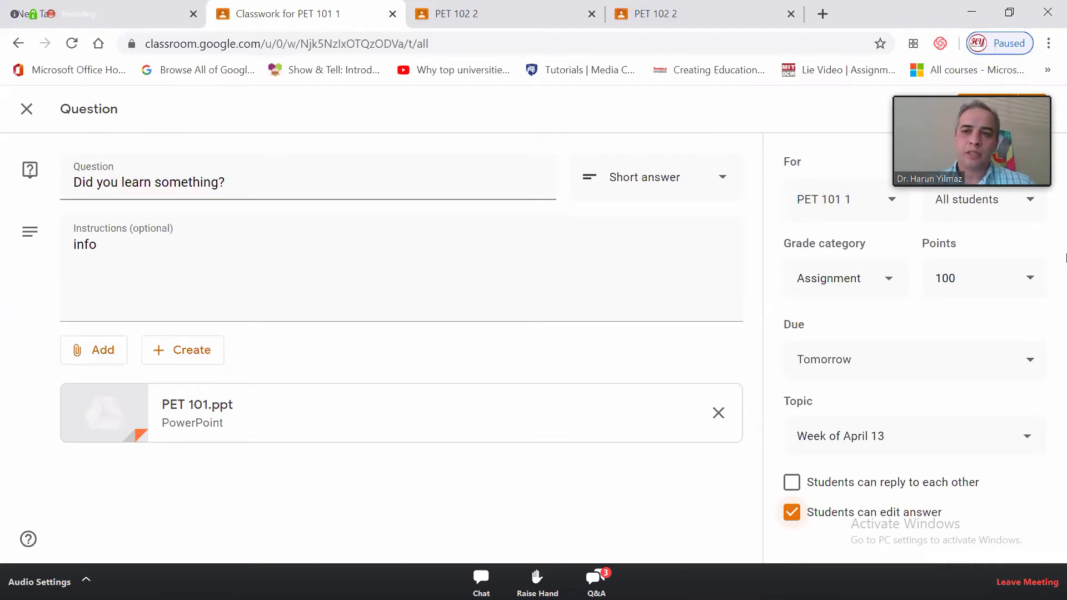
Try scheduling the question for Apr 19, 2020, and leave the scheduling without applying it
click(1036, 109)
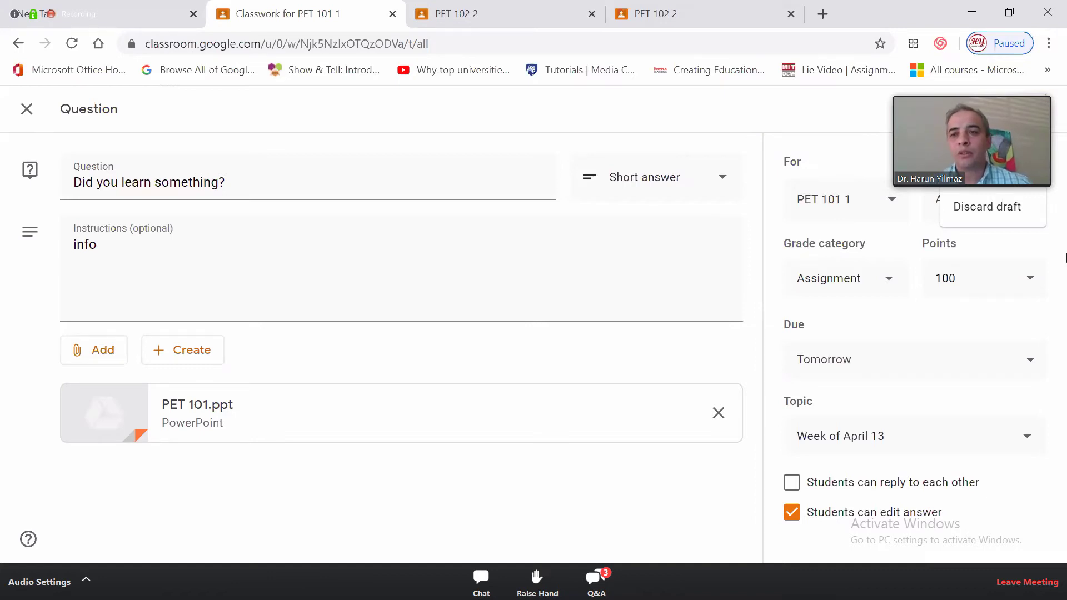
click(979, 153)
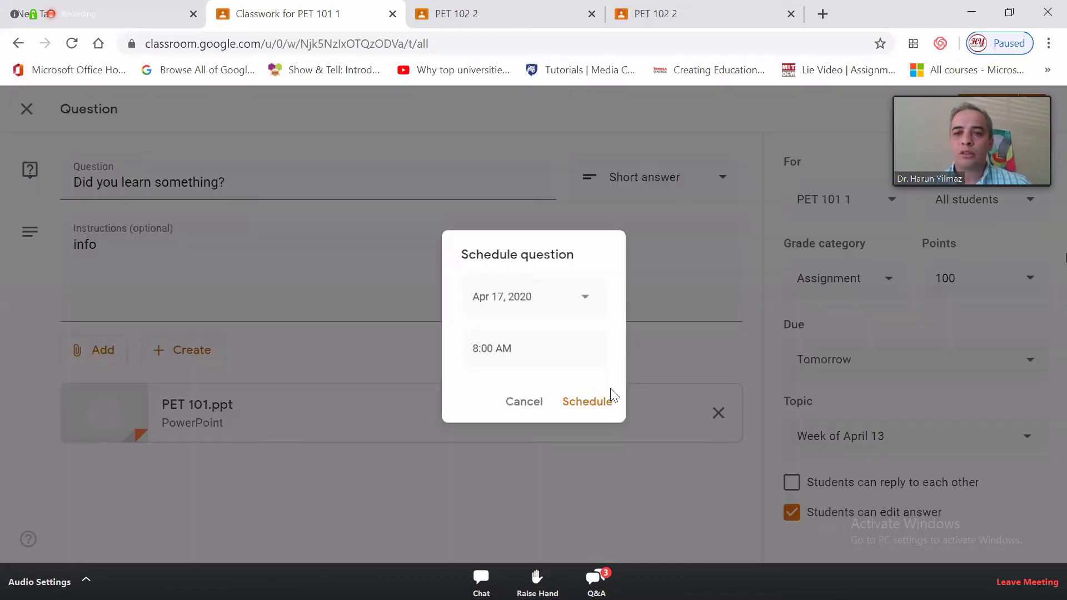
click(588, 299)
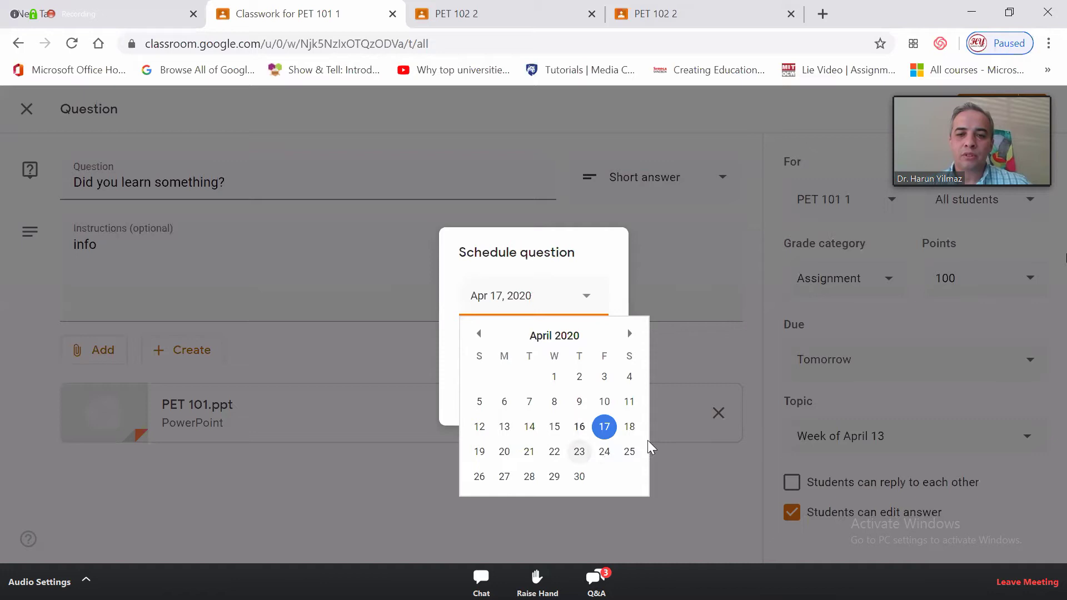
click(479, 451)
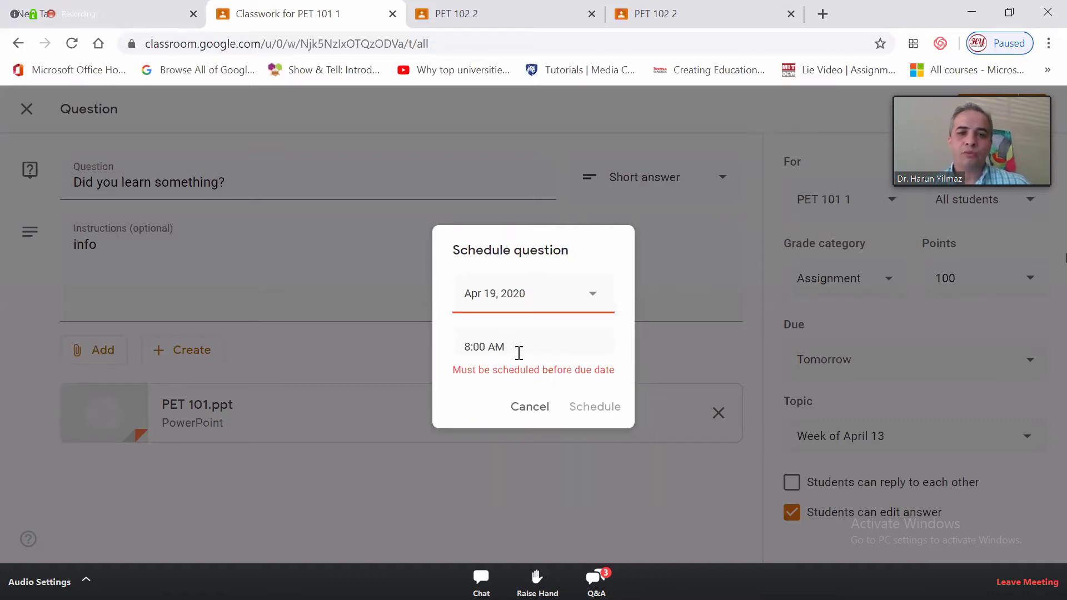
click(498, 347)
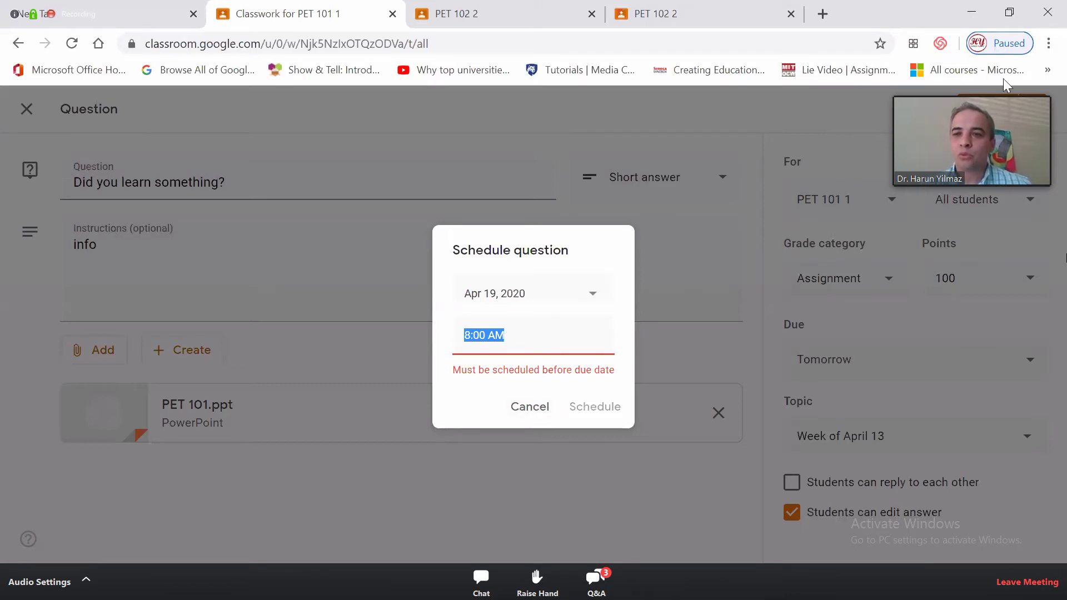
key(Escape)
Post the question to the class and expand it under Week of April 13 to check its details and submission status
click(1035, 109)
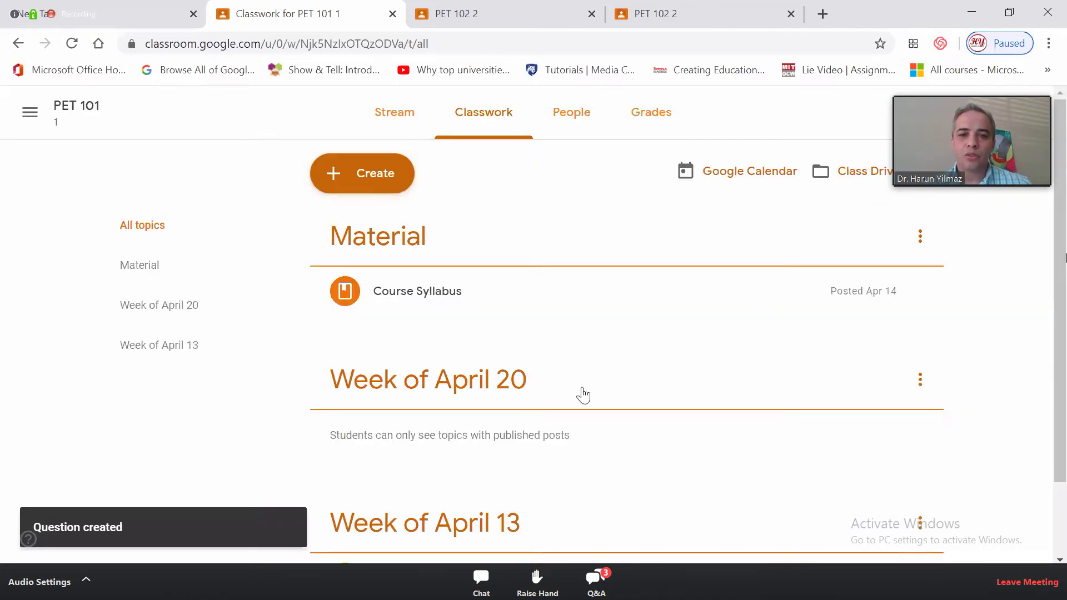
scroll(641, 393, down, 2)
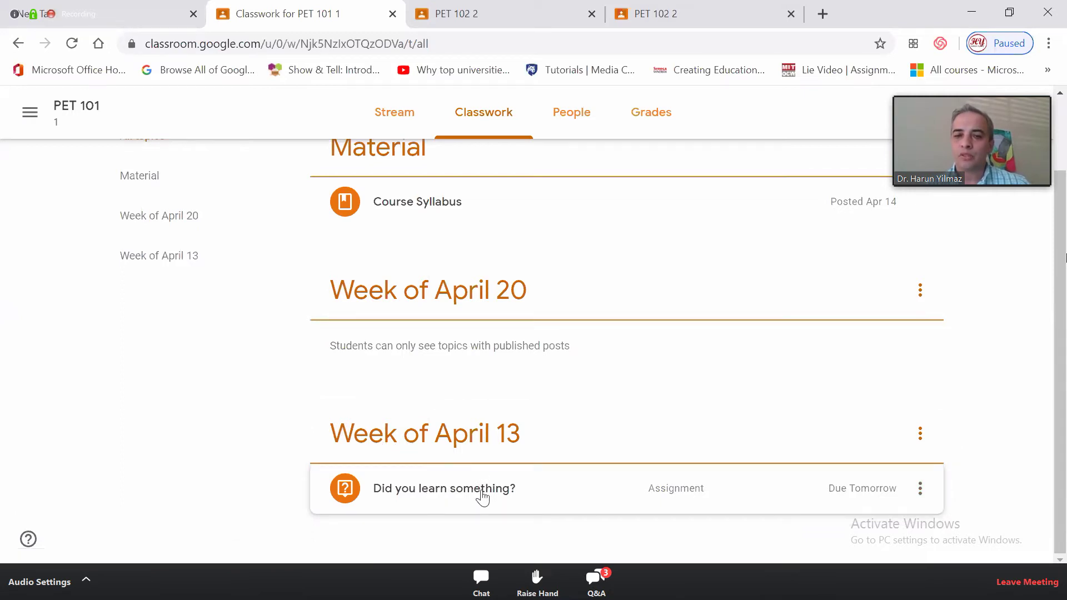
click(466, 496)
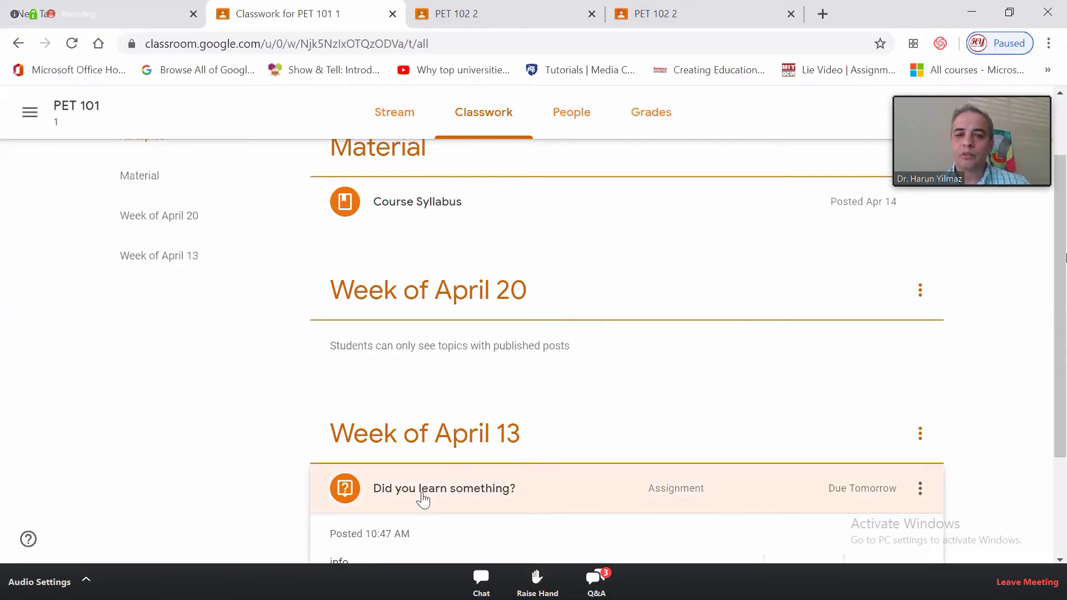
scroll(308, 483, down, 4)
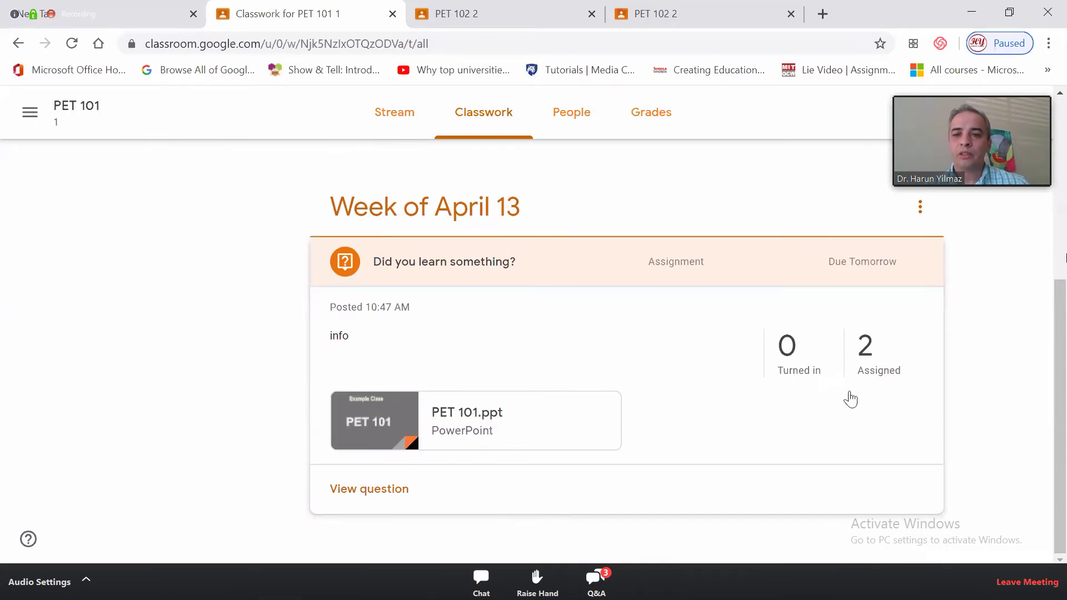
click(798, 360)
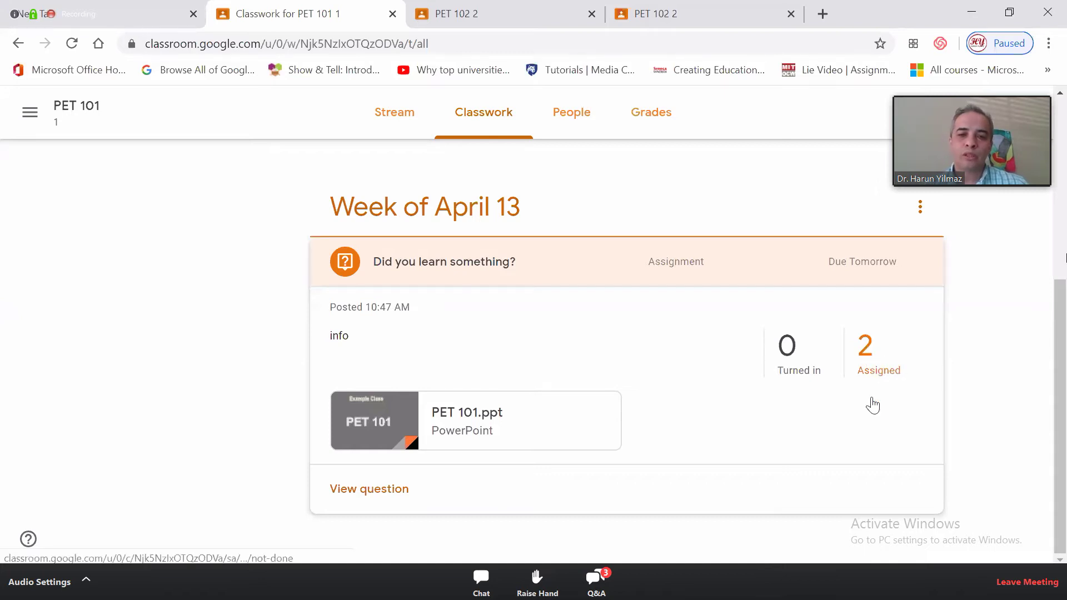
Review the PET 101 people list and gradebook, and return to the classwork
scroll(975, 386, up, 6)
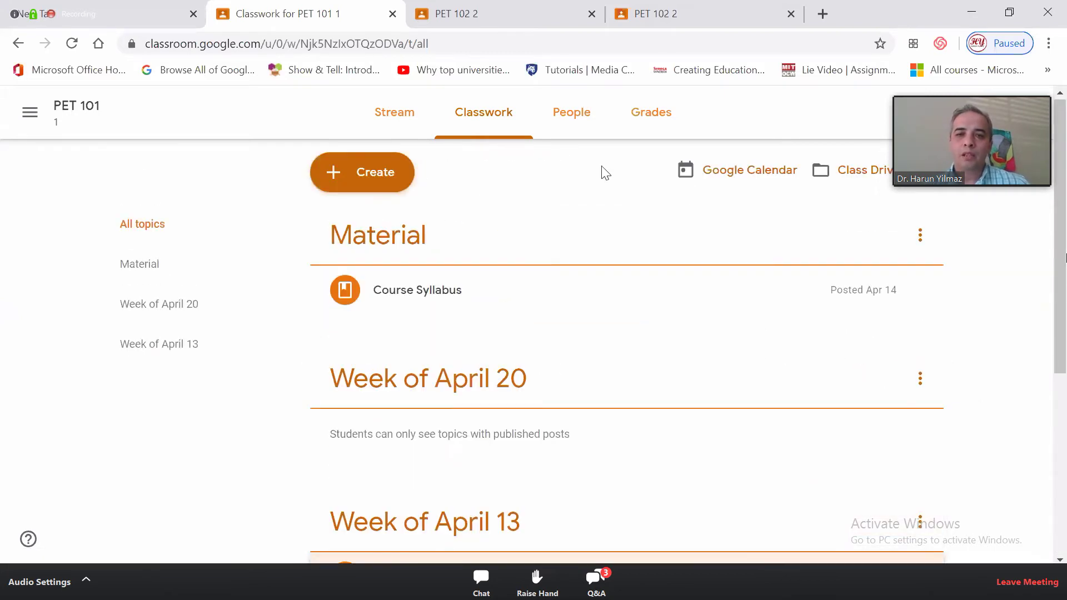
click(580, 119)
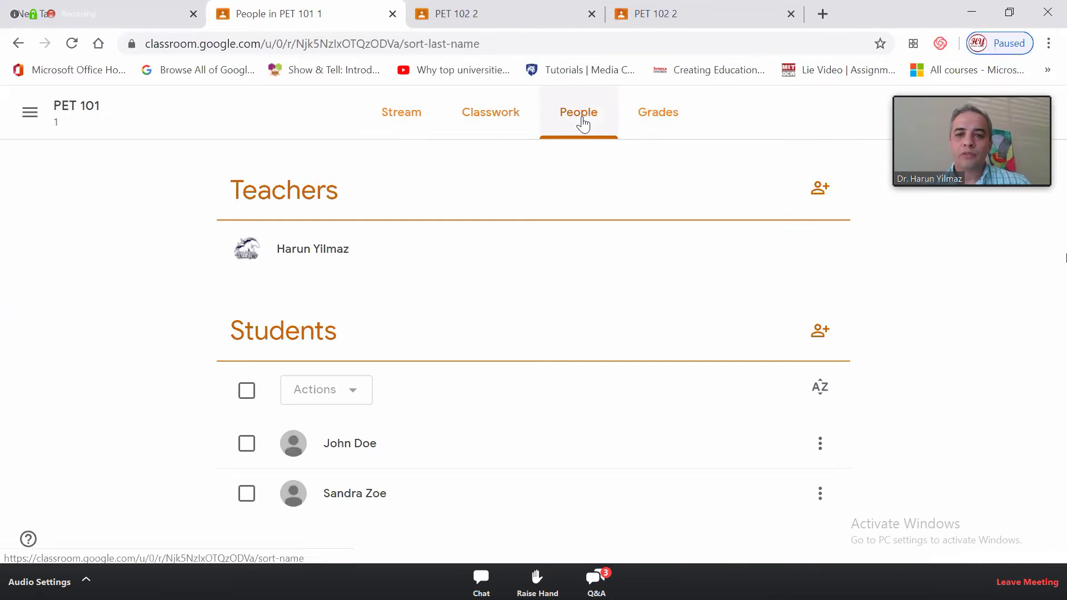
click(667, 118)
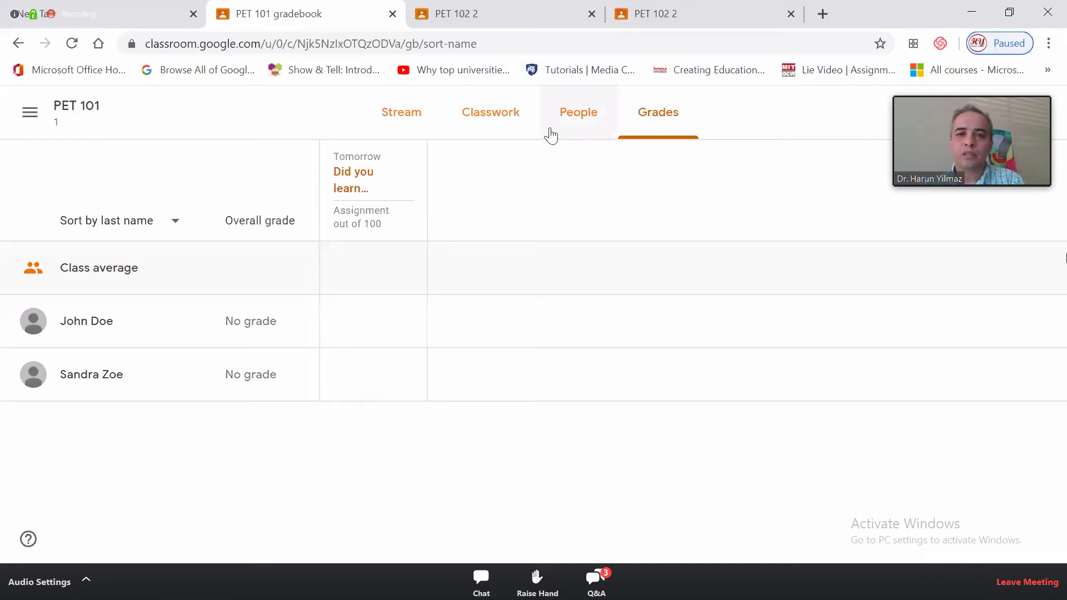
click(493, 122)
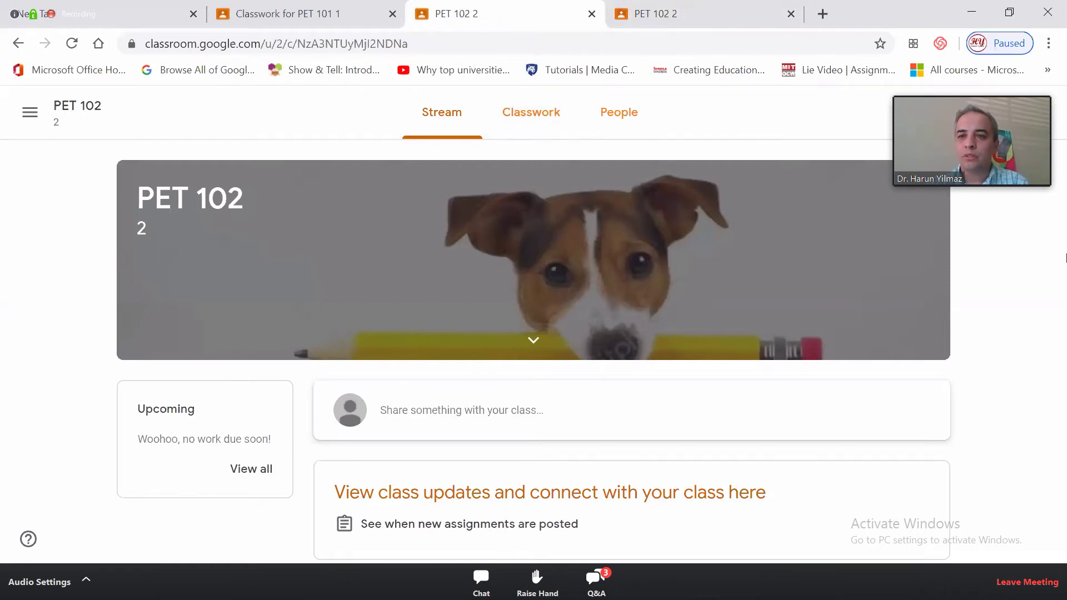
In the student's view, switch from PET 102 to PET 101 and open the question "Did you learn something?" from the stream
click(1009, 112)
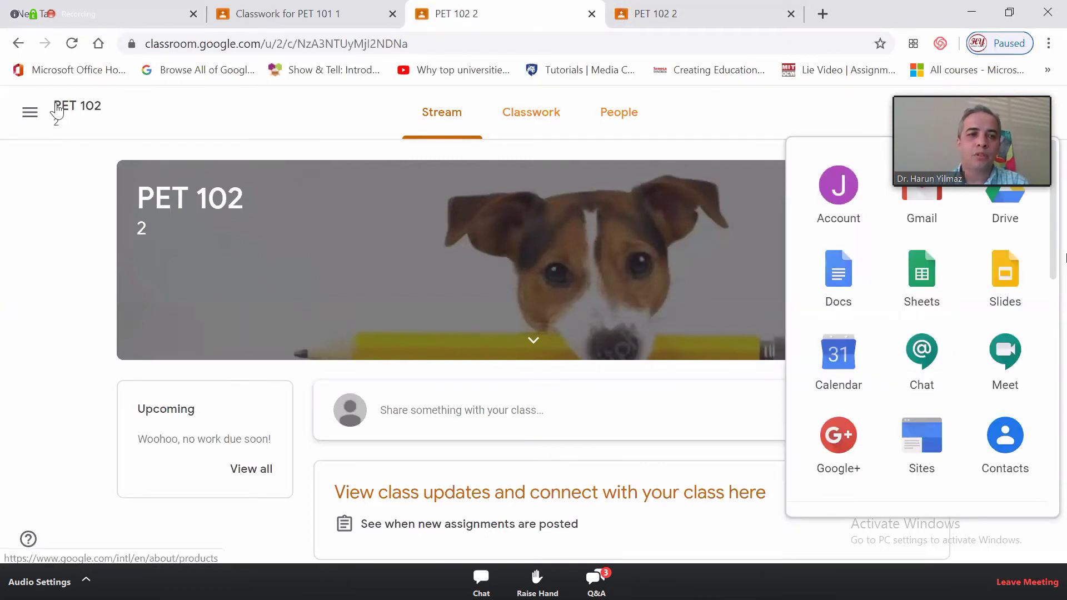
click(31, 113)
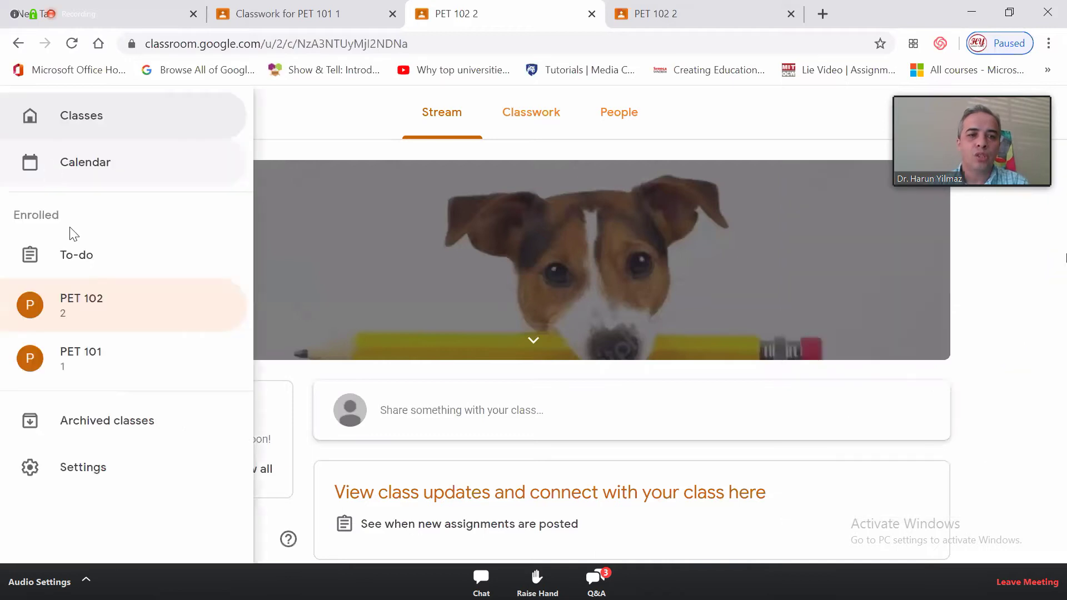
click(72, 355)
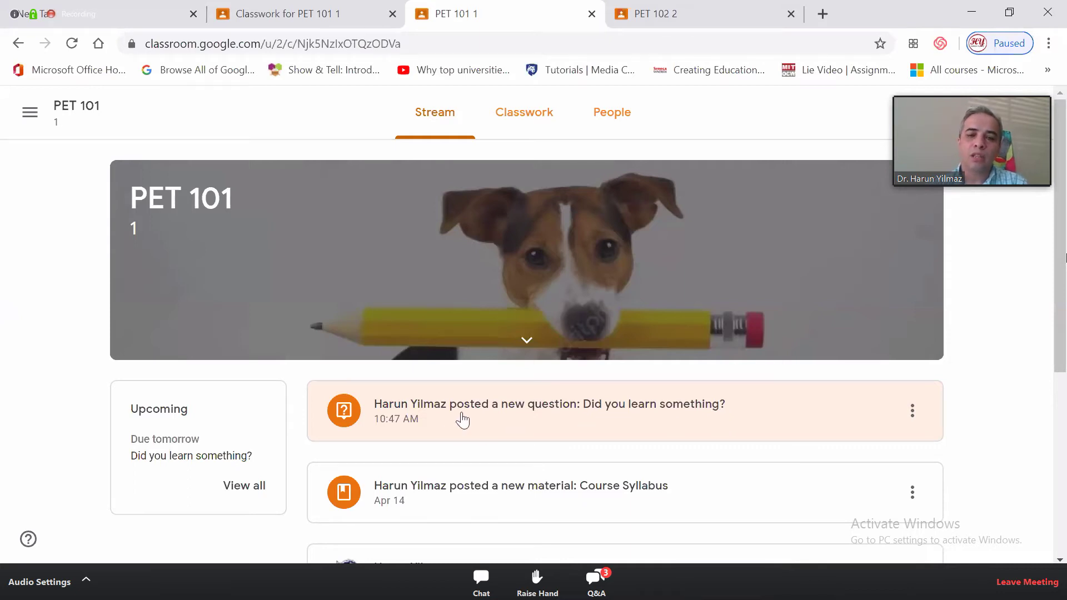
click(485, 410)
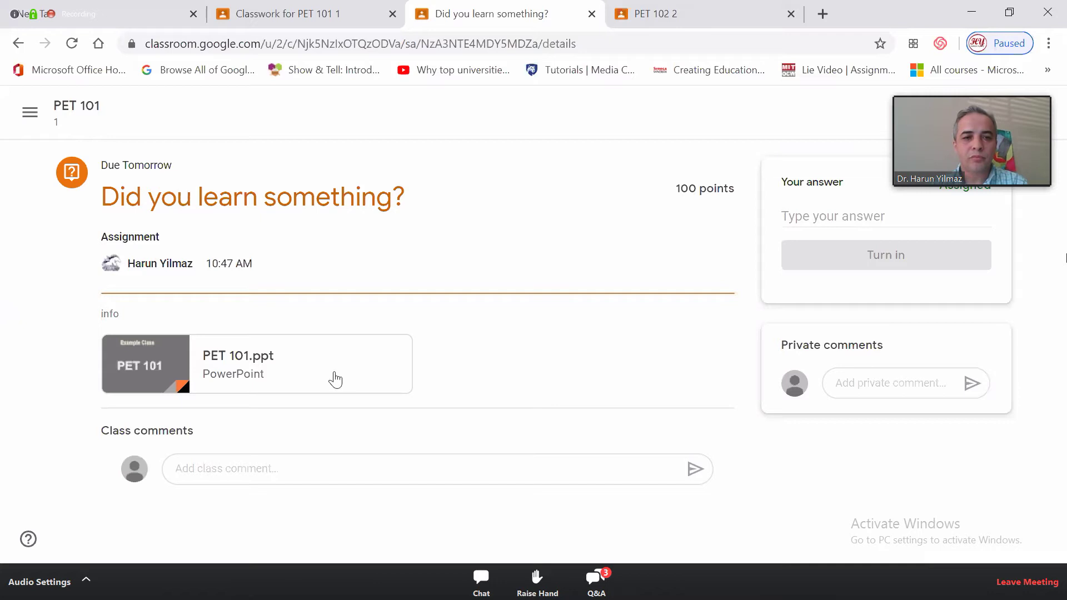
Answer the question as the student with "wow" and turn it in
click(808, 217)
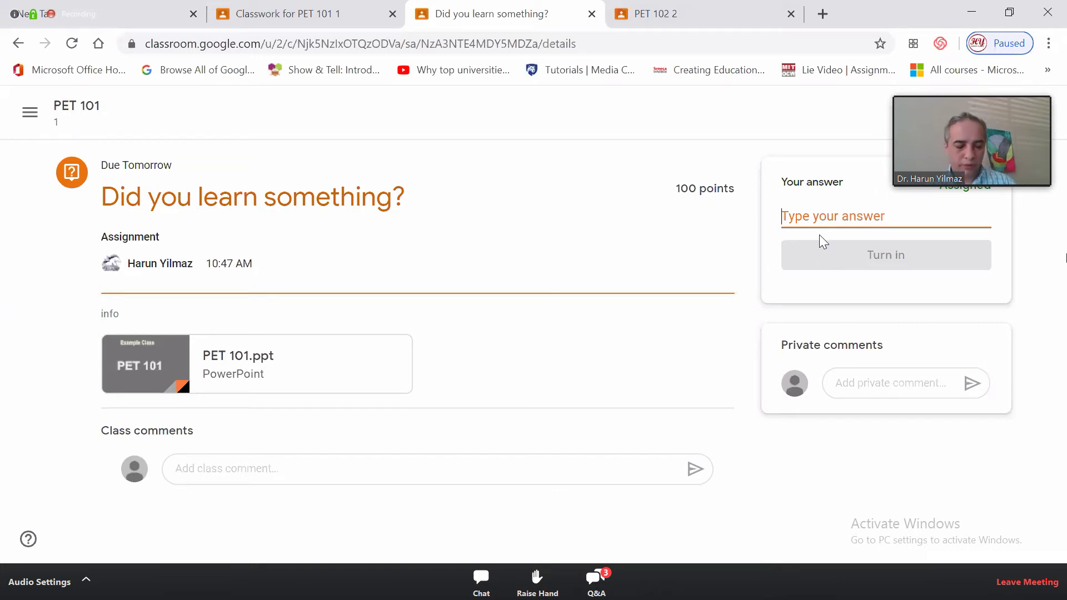
text(wo)
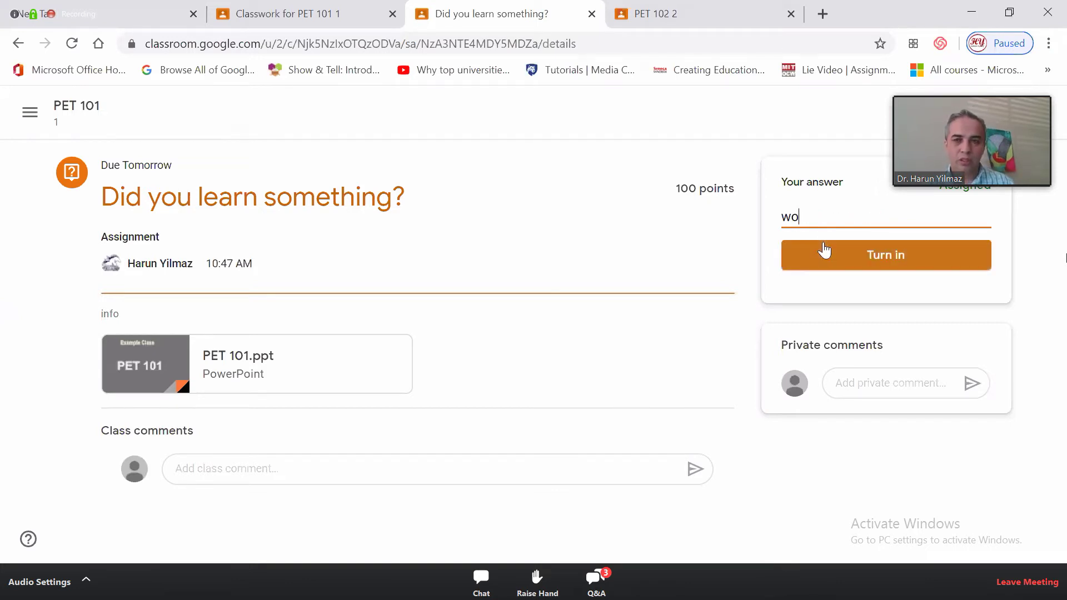
text(q)
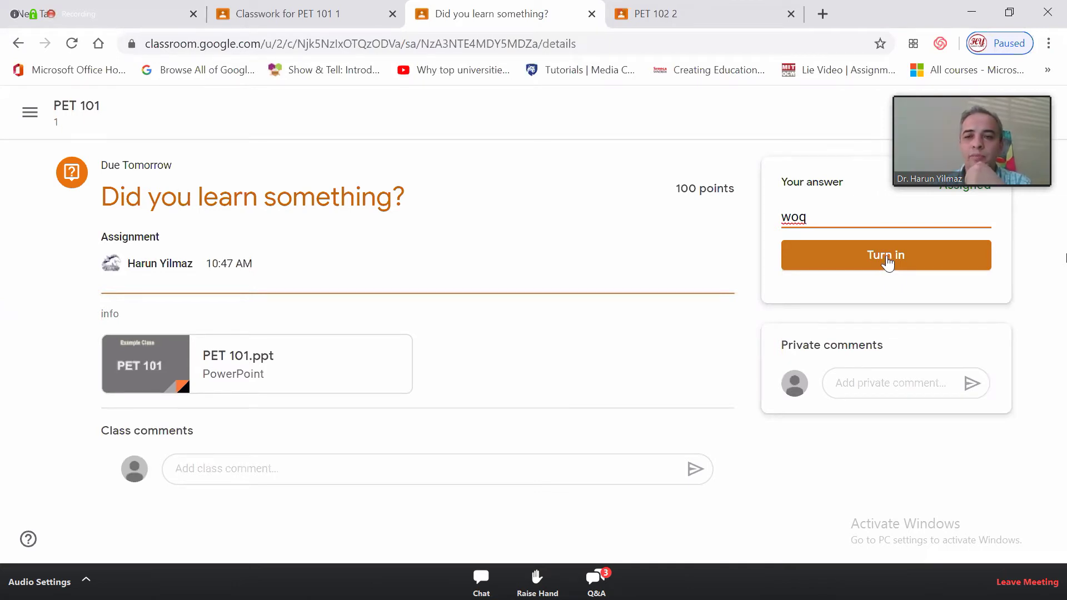
click(872, 383)
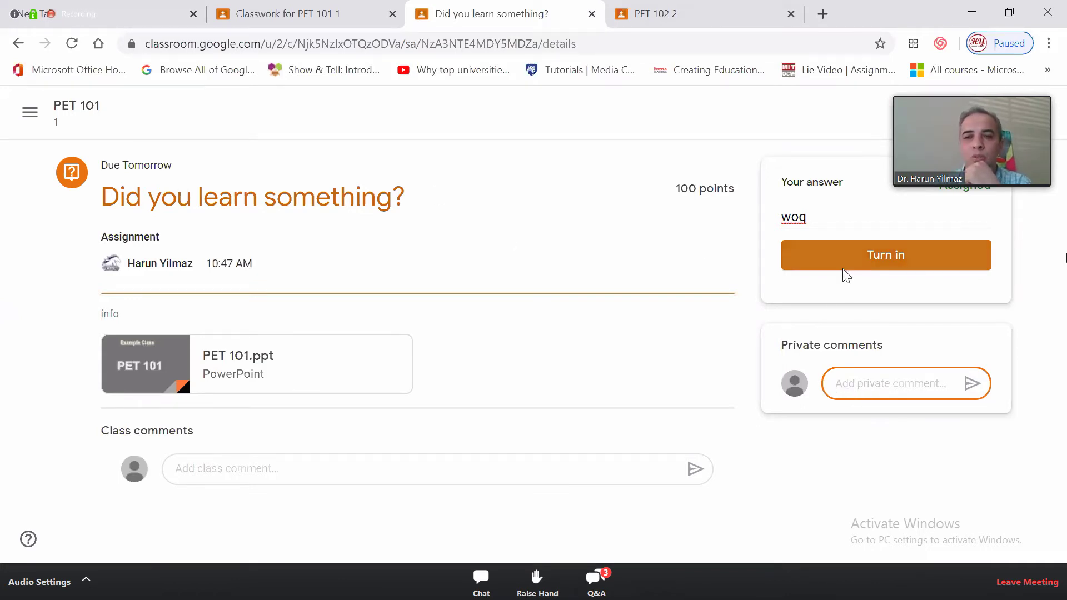
drag(808, 217, 800, 217)
text(w)
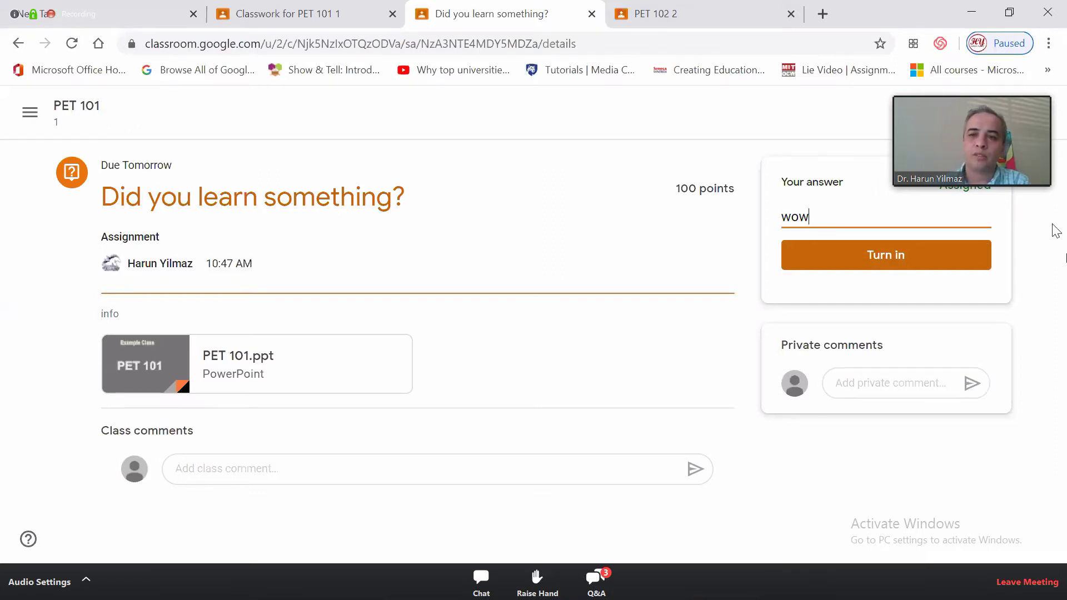
click(899, 262)
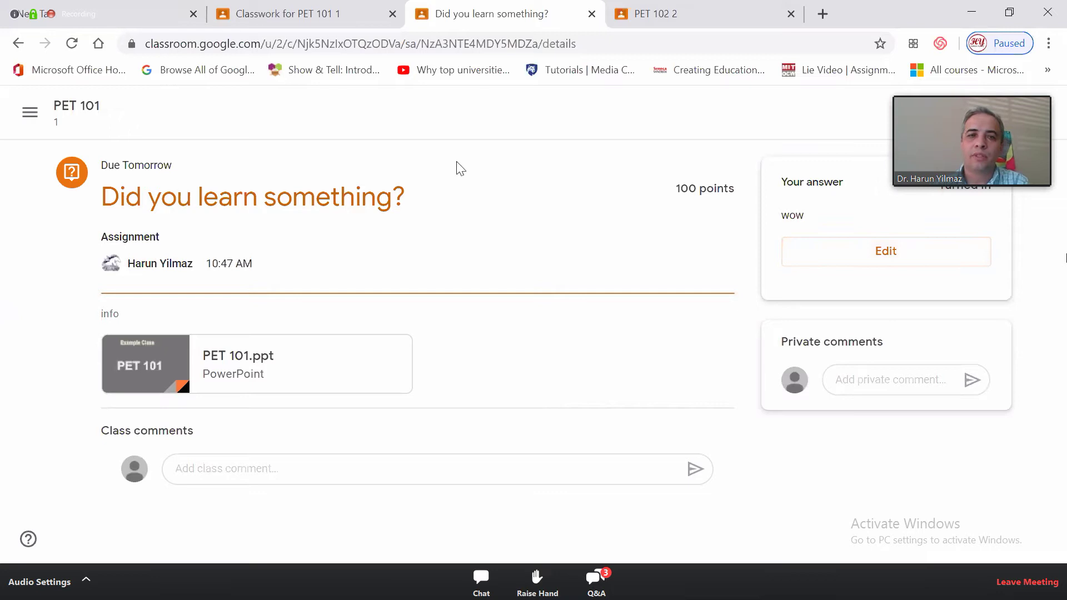
In the teacher's view, open the PET 101 gradebook and view the first student's submission for "Did you learn something?"
click(286, 14)
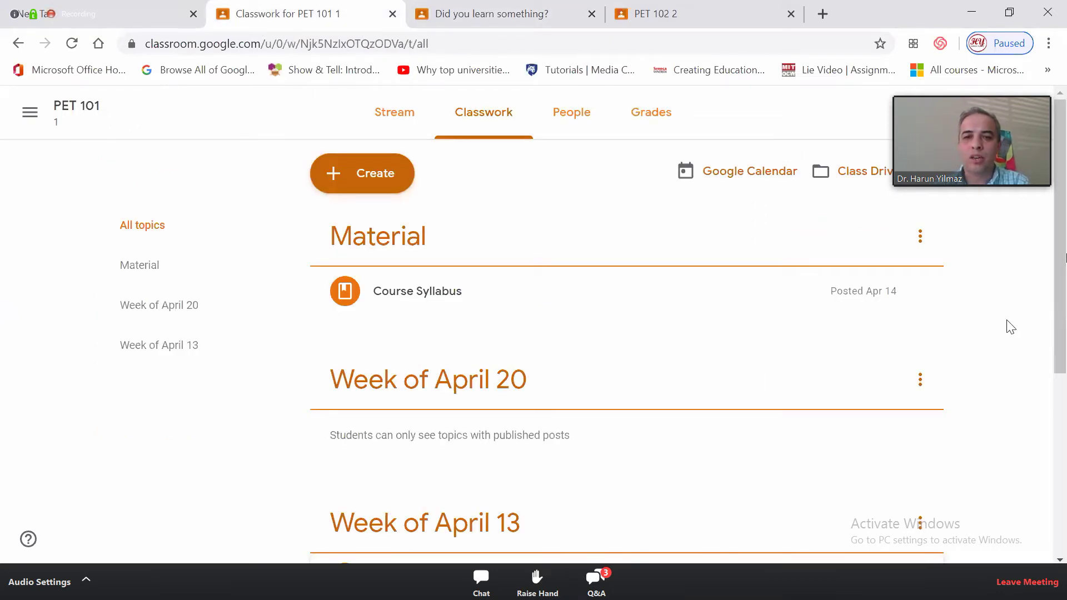
click(648, 118)
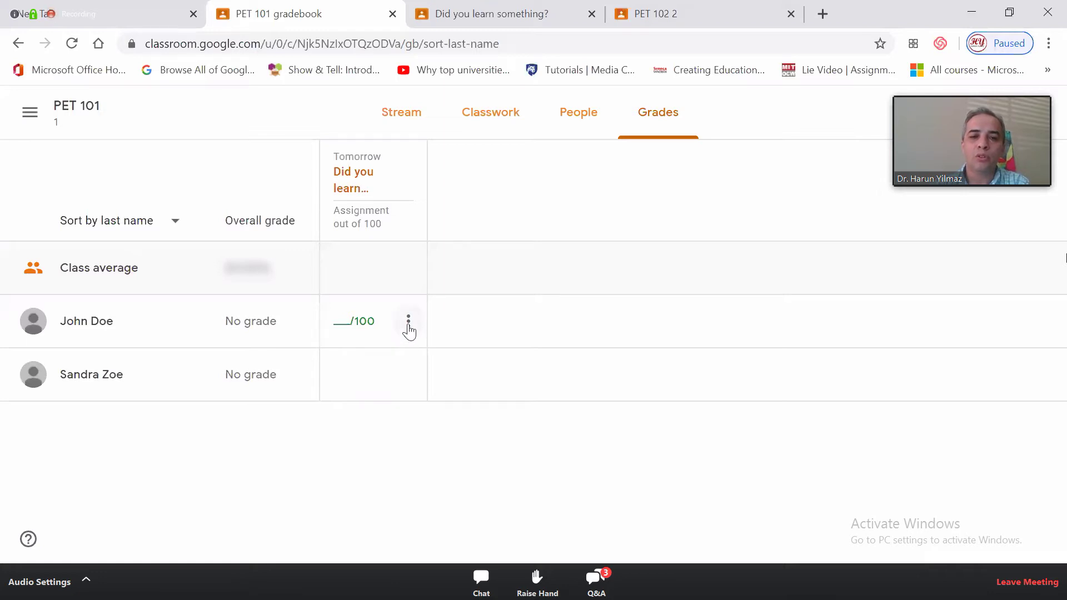
click(408, 327)
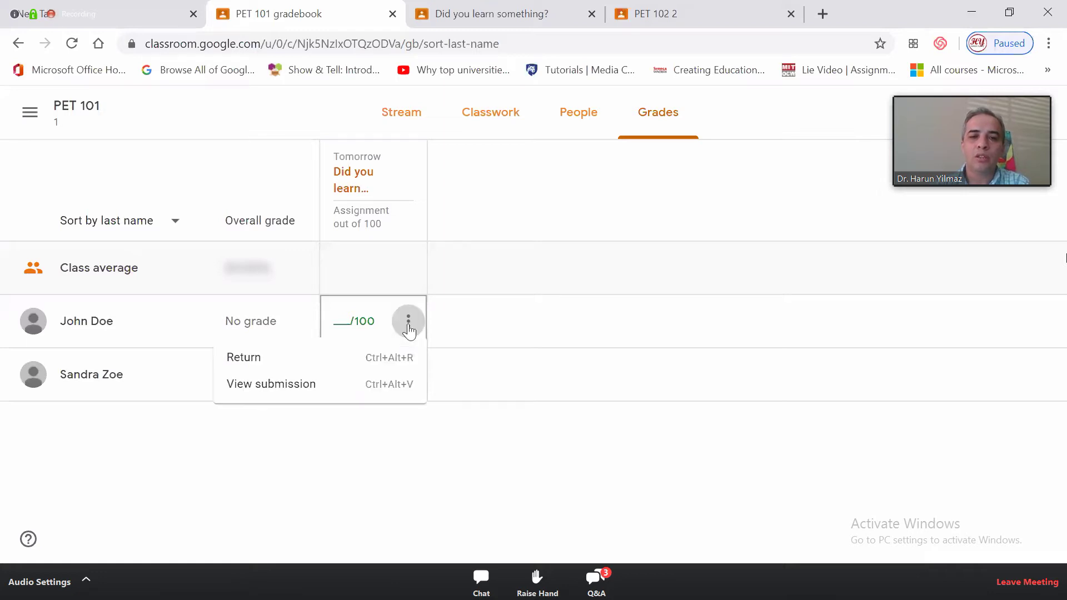
click(259, 392)
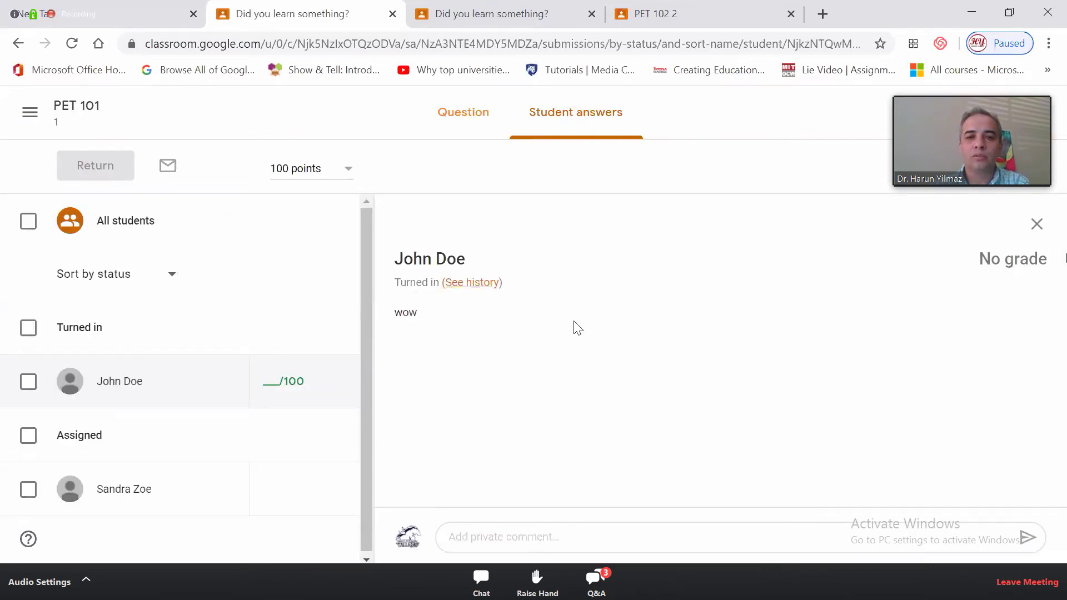
Grade the student's turned-in answer "wow" with 100 out of 100 points
drag(382, 319, 778, 352)
click(1015, 260)
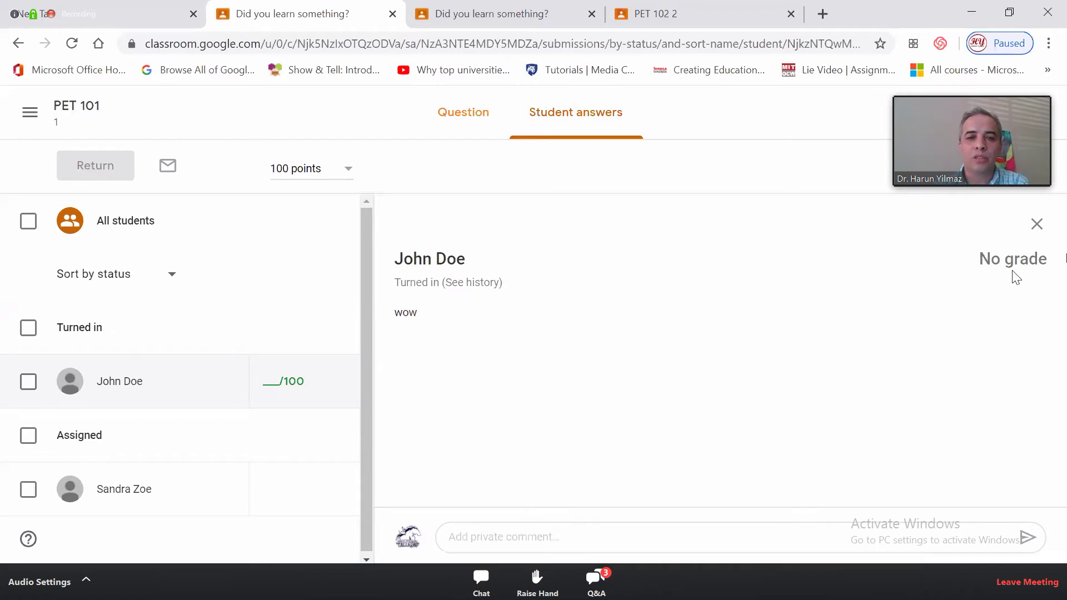
click(276, 381)
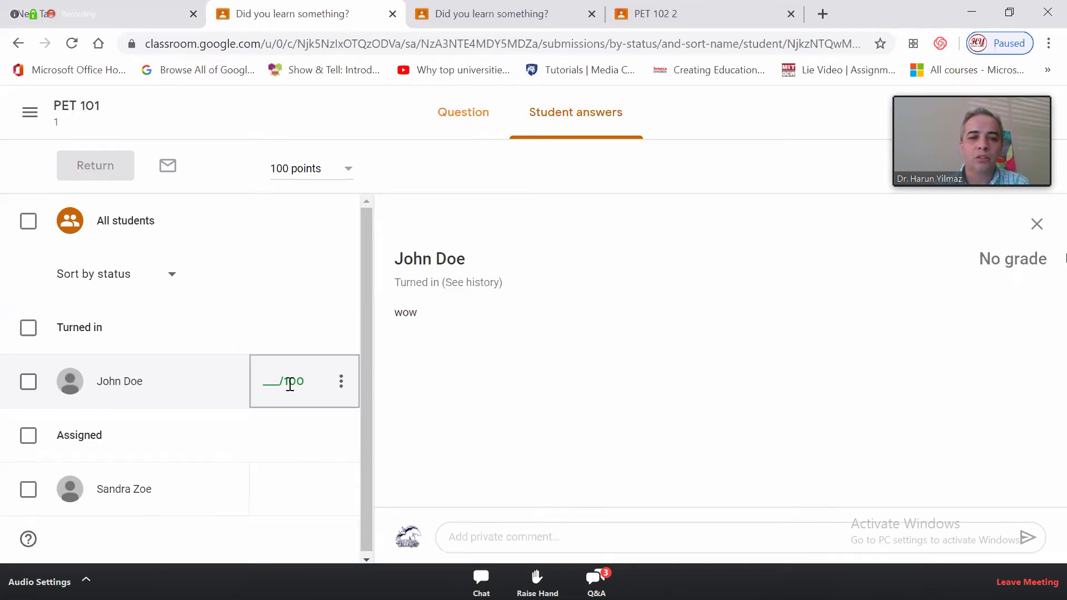
text(100)
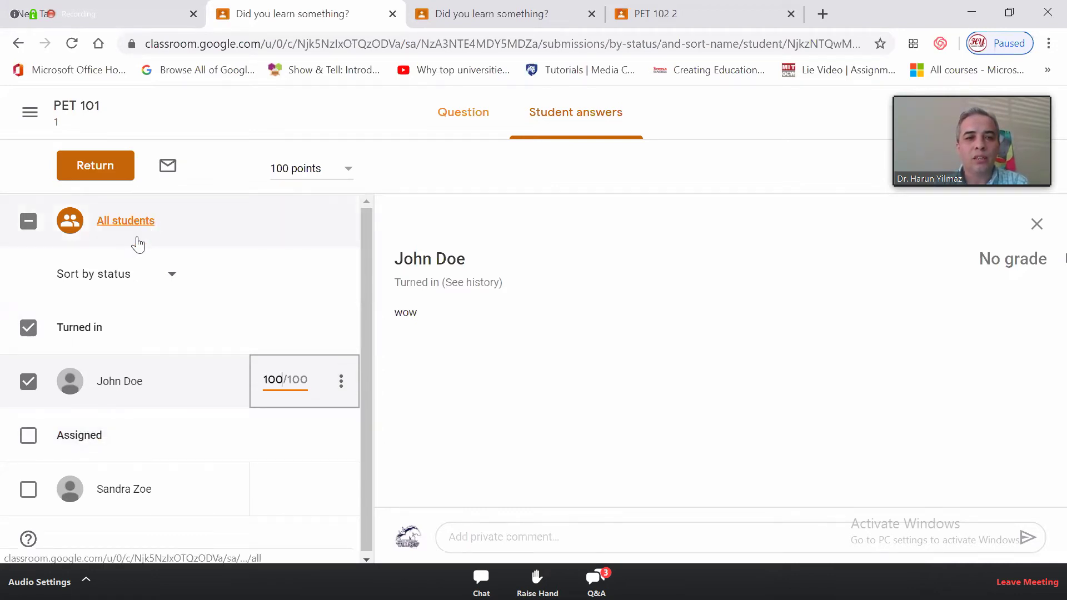
click(179, 275)
click(178, 274)
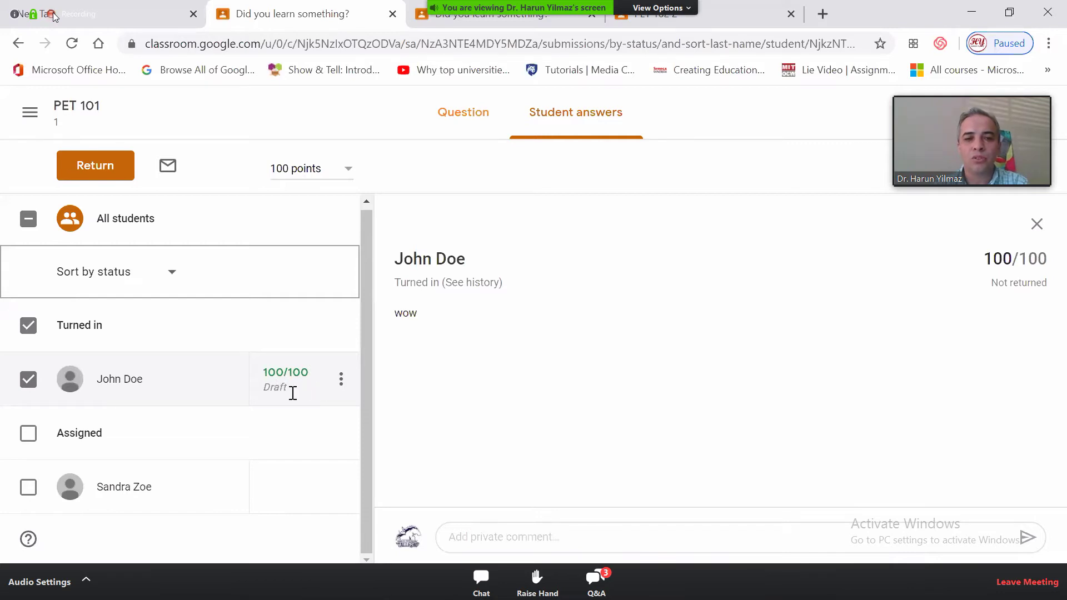
Return the graded answer to the selected student without adding a private comment
click(525, 539)
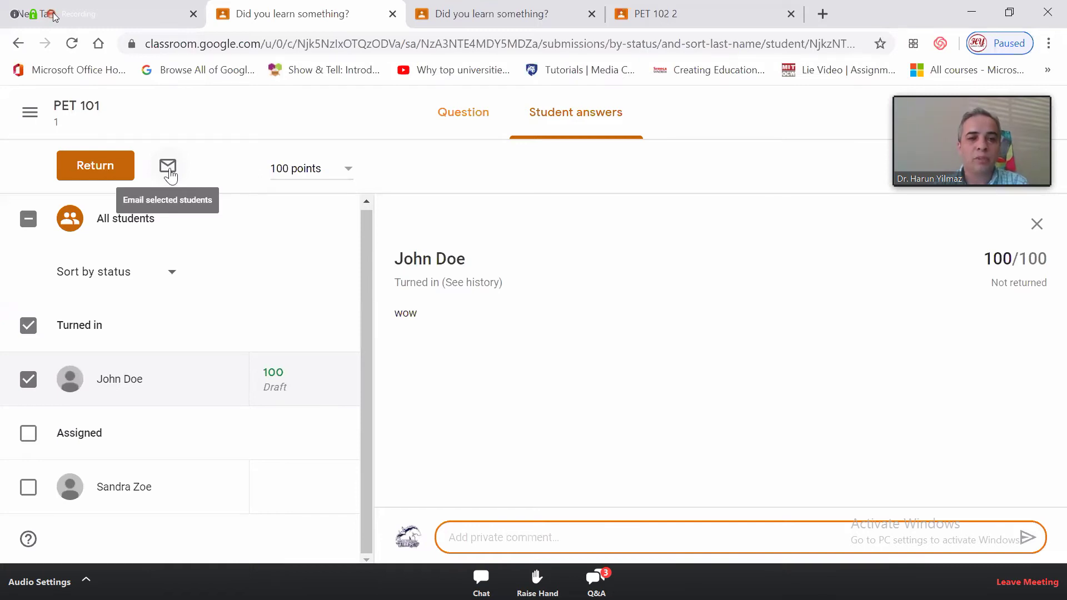
click(98, 170)
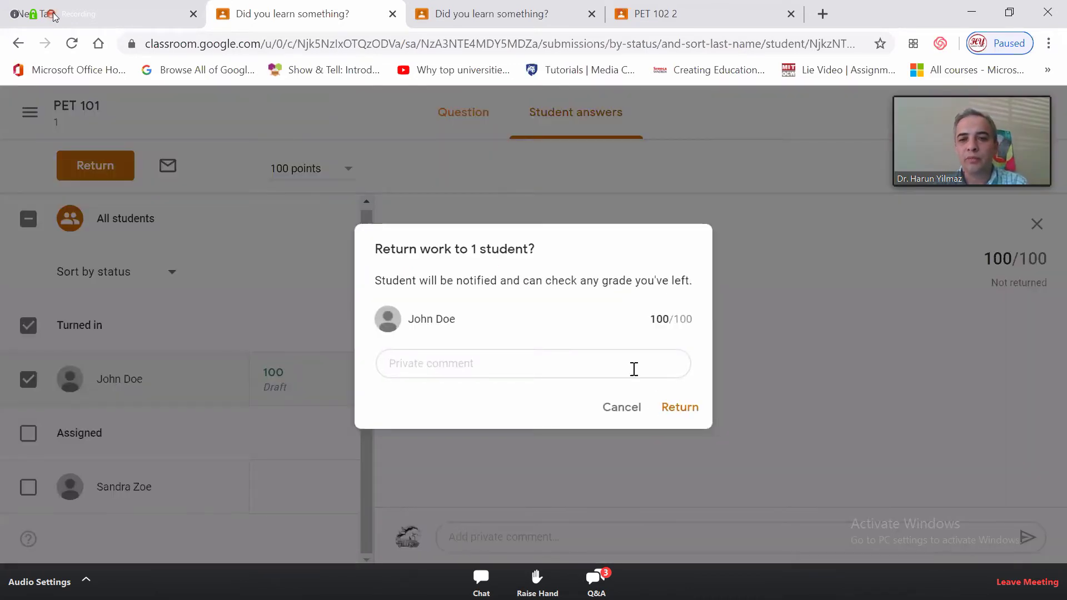
click(682, 414)
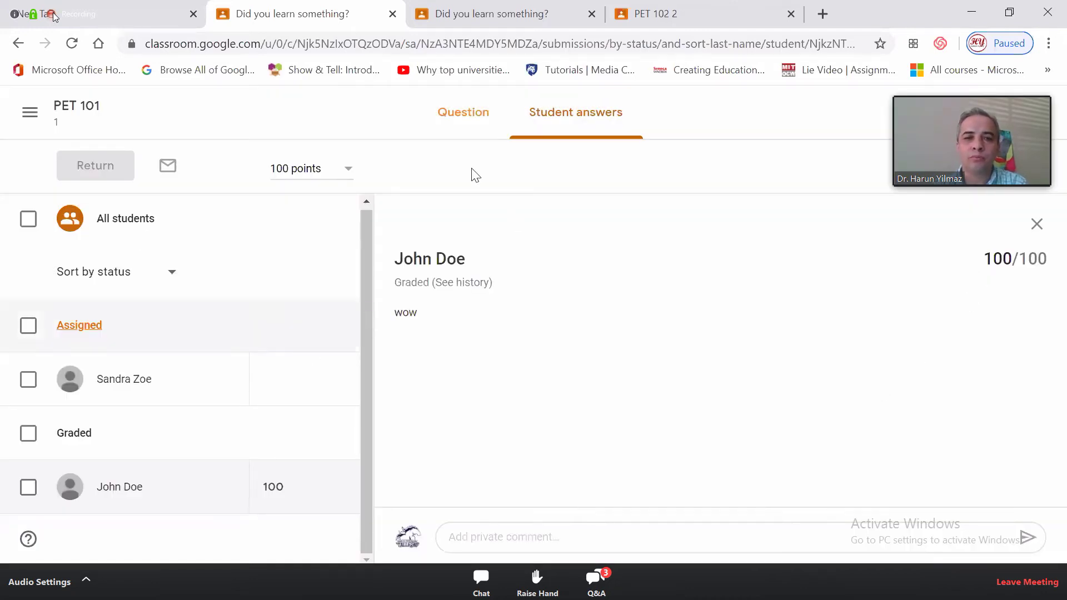
In the student's view, open the PET 101 classwork and expand "Did you learn something?" to check its grading status
click(508, 18)
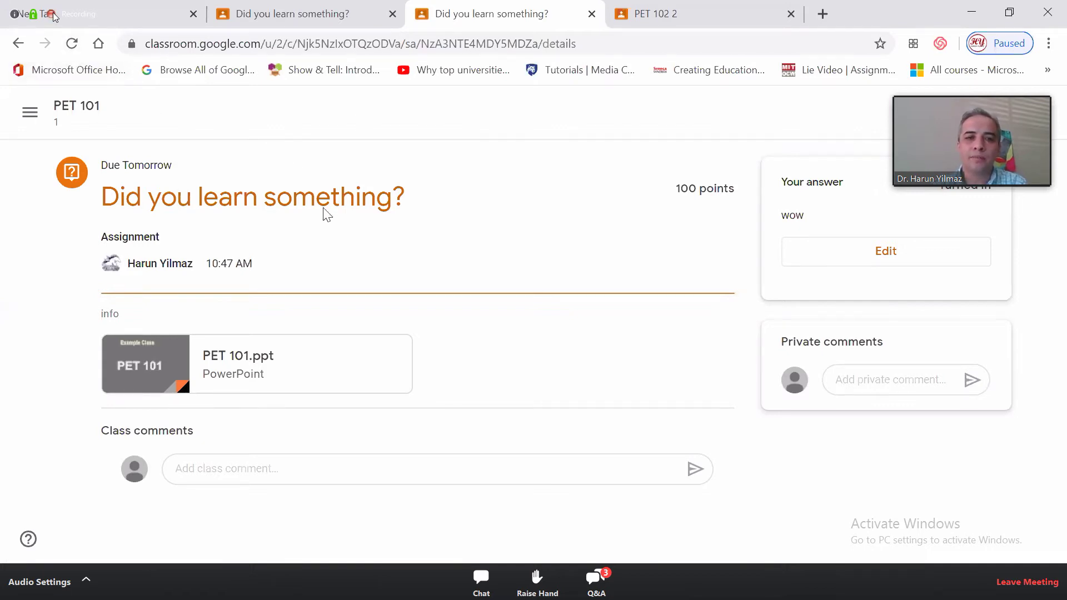
click(247, 130)
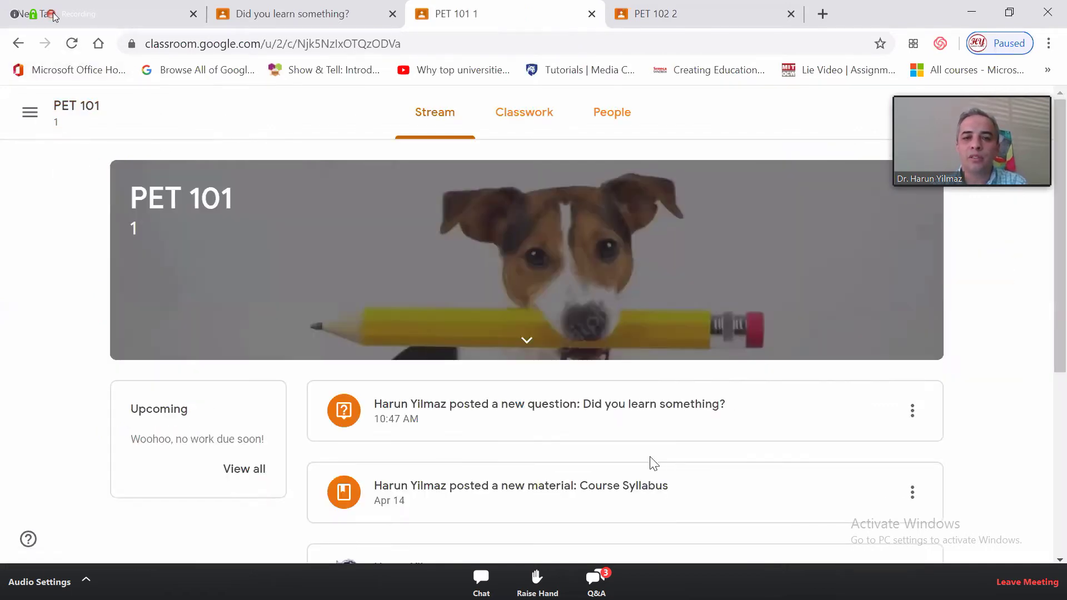
click(524, 123)
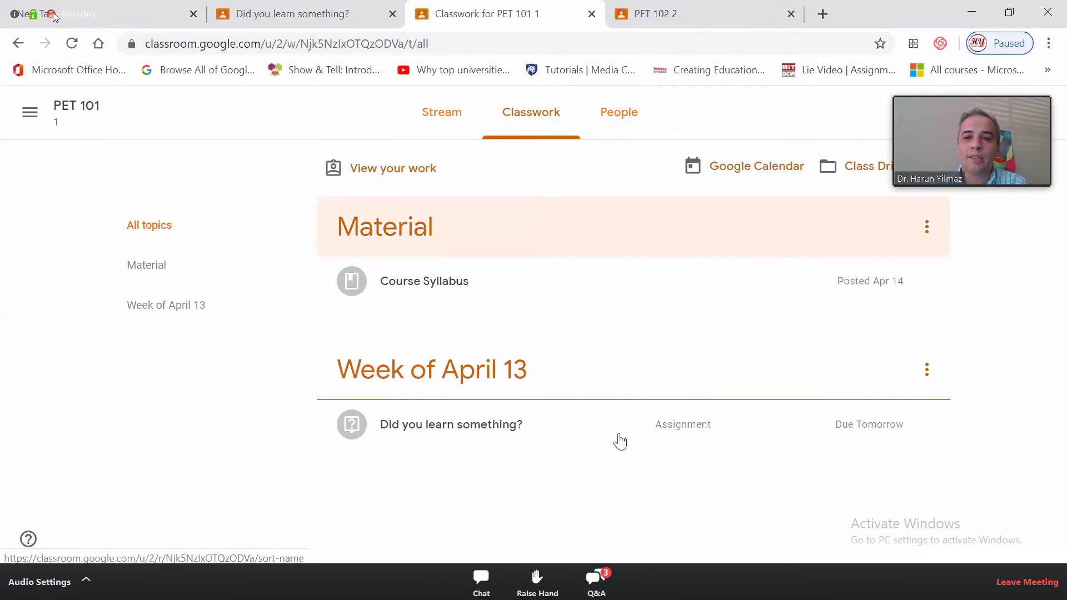
click(462, 432)
scroll(819, 376, down, 2)
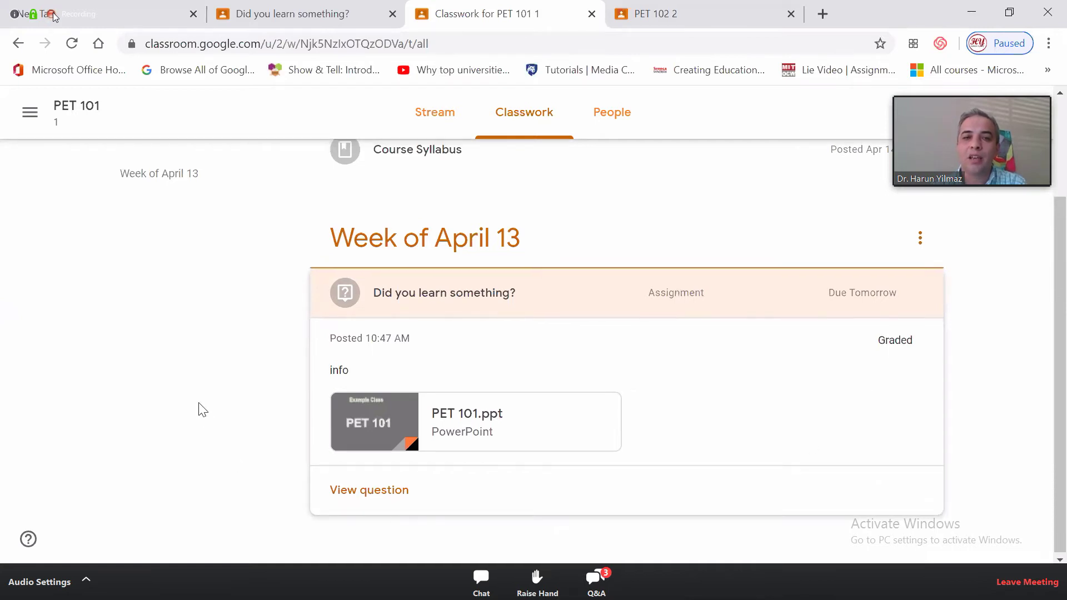
scroll(223, 414, up, 3)
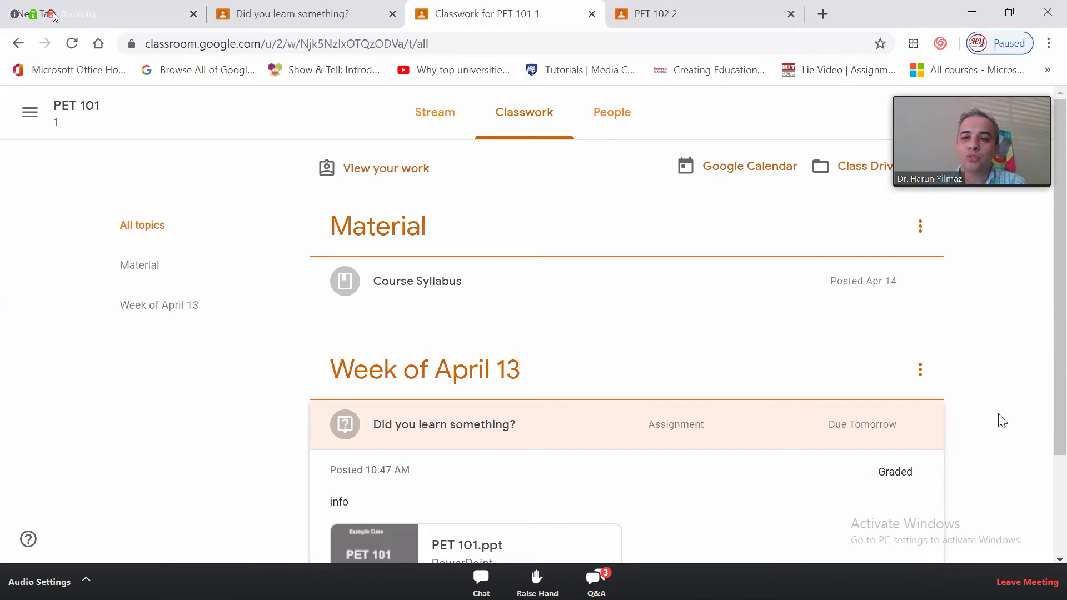
Review the student's own work page with grades and filters, and return to the PET 101 stream
click(375, 178)
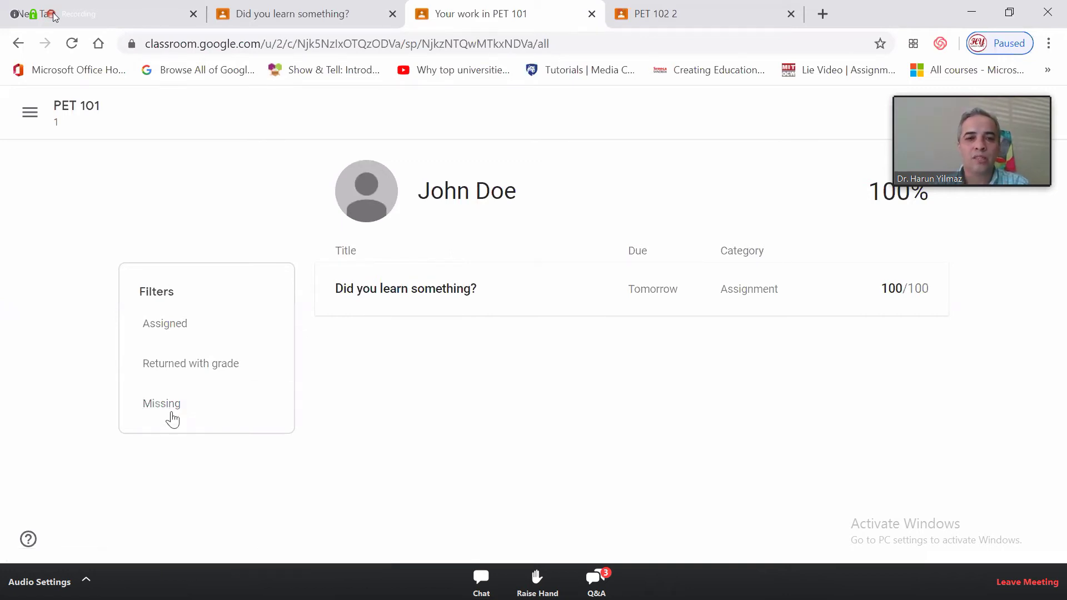
click(17, 45)
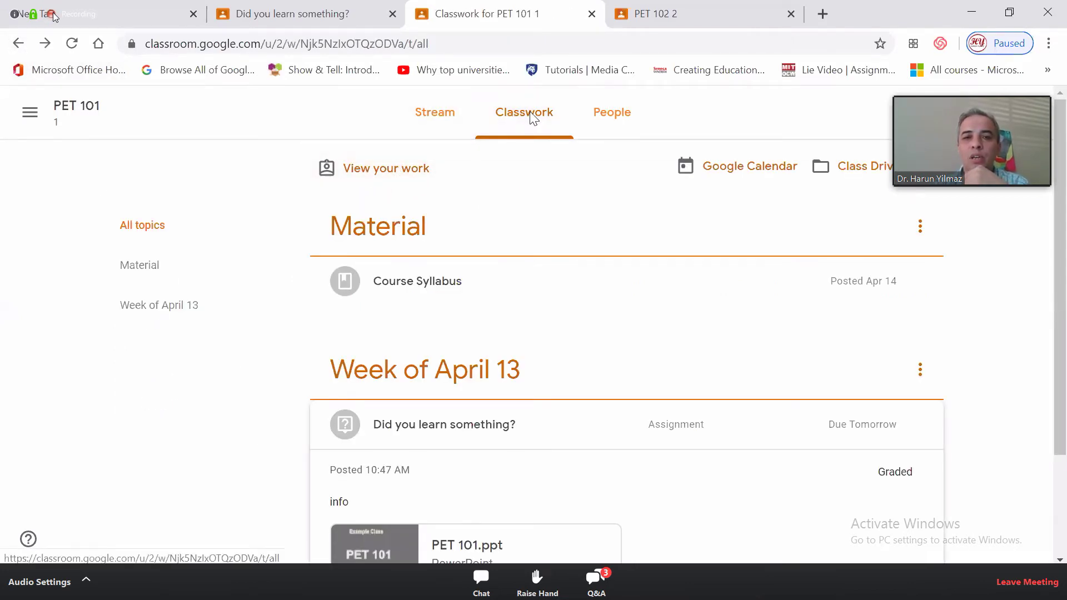
click(373, 173)
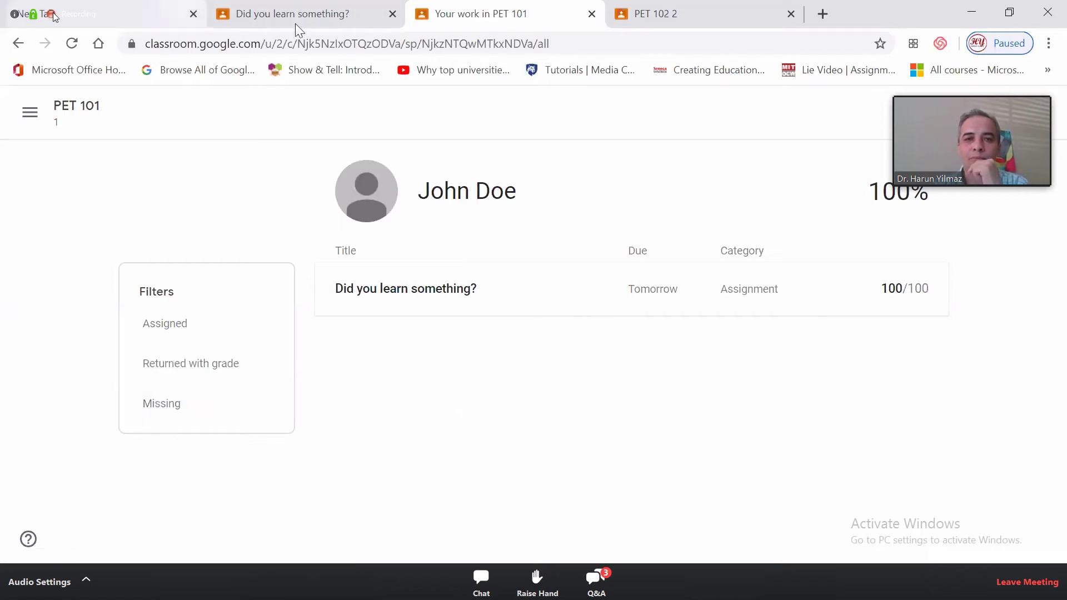
click(77, 107)
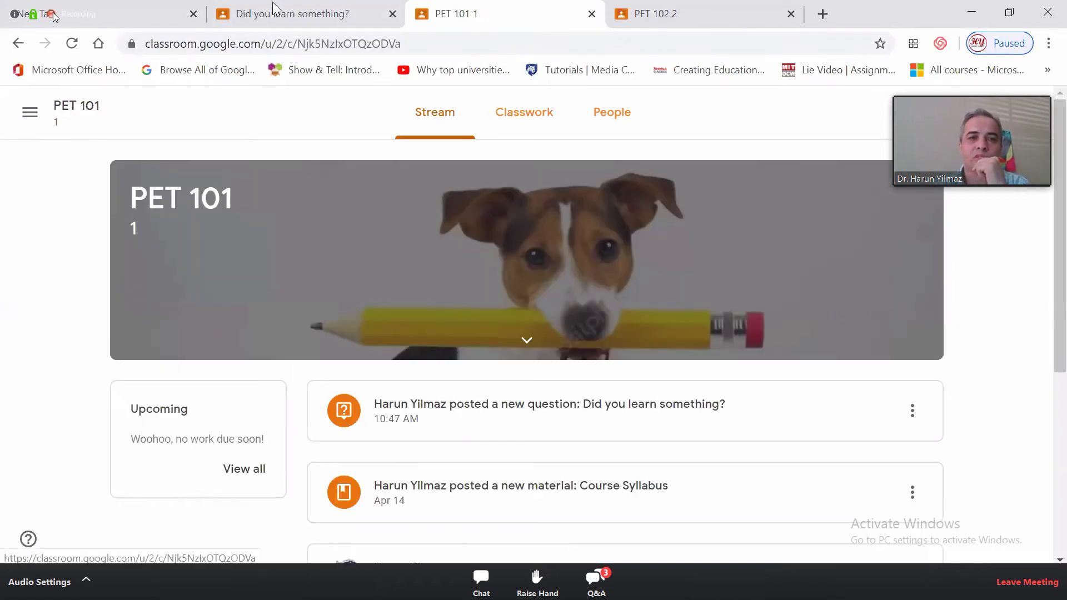
In the teacher's view, leave the student answers, open the class settings from the PET 101 gradebook and close them to check the grades
click(272, 3)
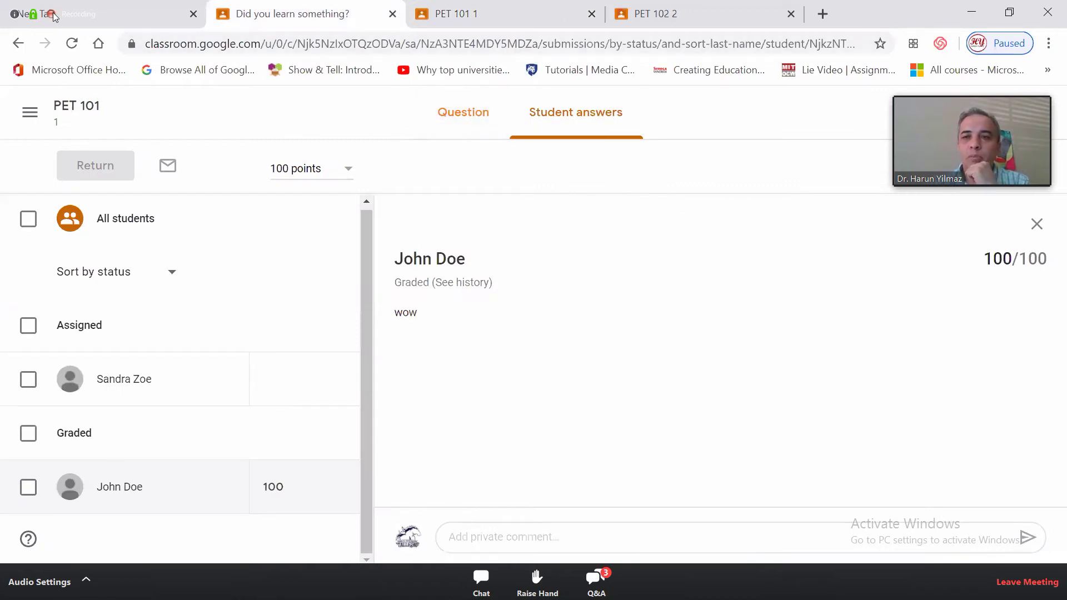
click(173, 102)
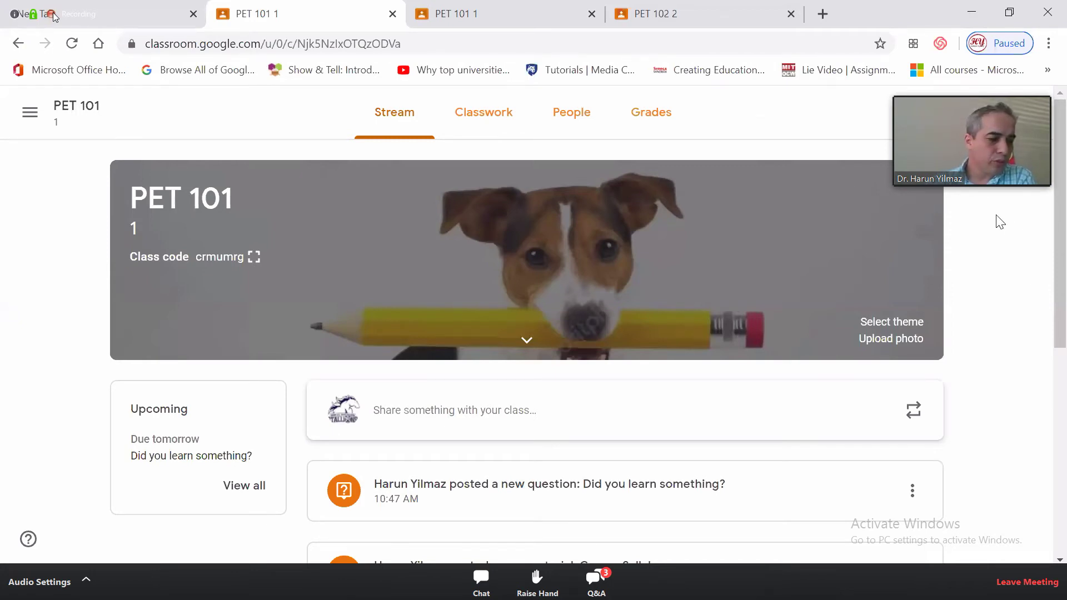
click(655, 120)
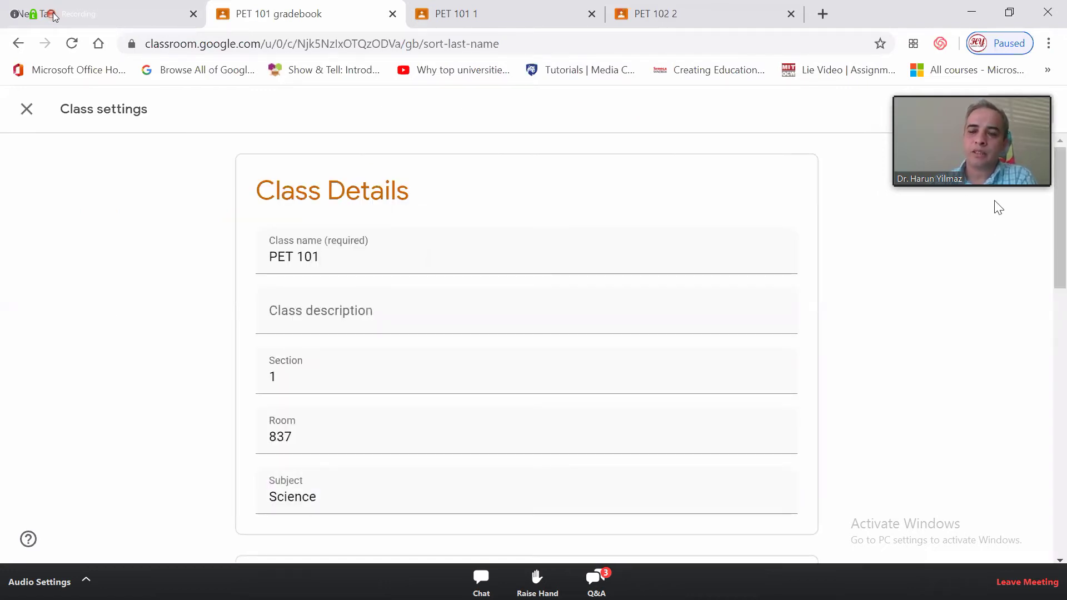
click(26, 109)
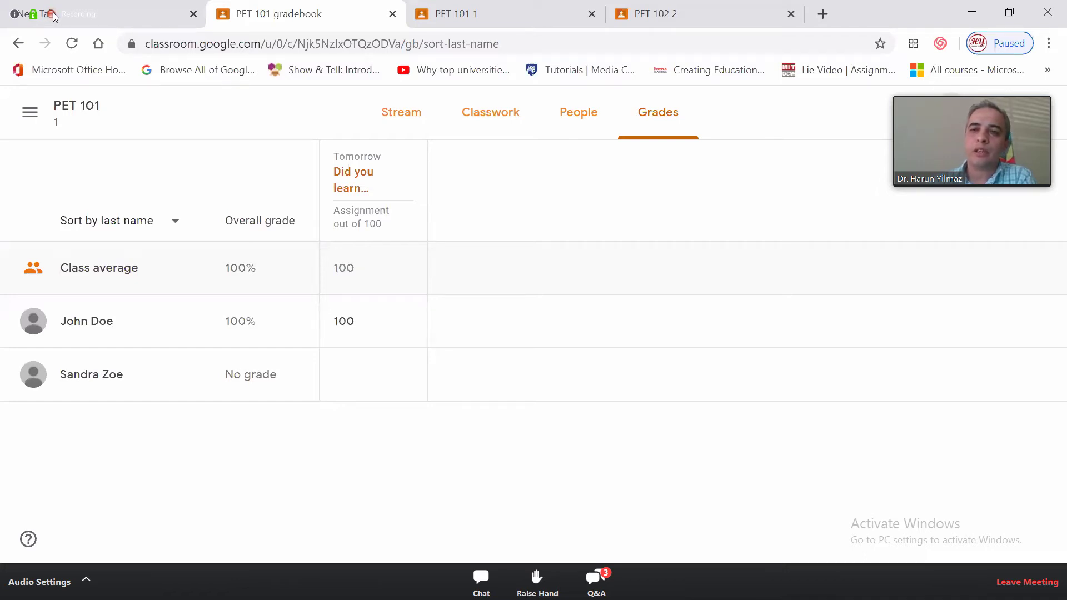
Open the PET 101 class settings and review the class details and the options for managing the class code
click(1027, 111)
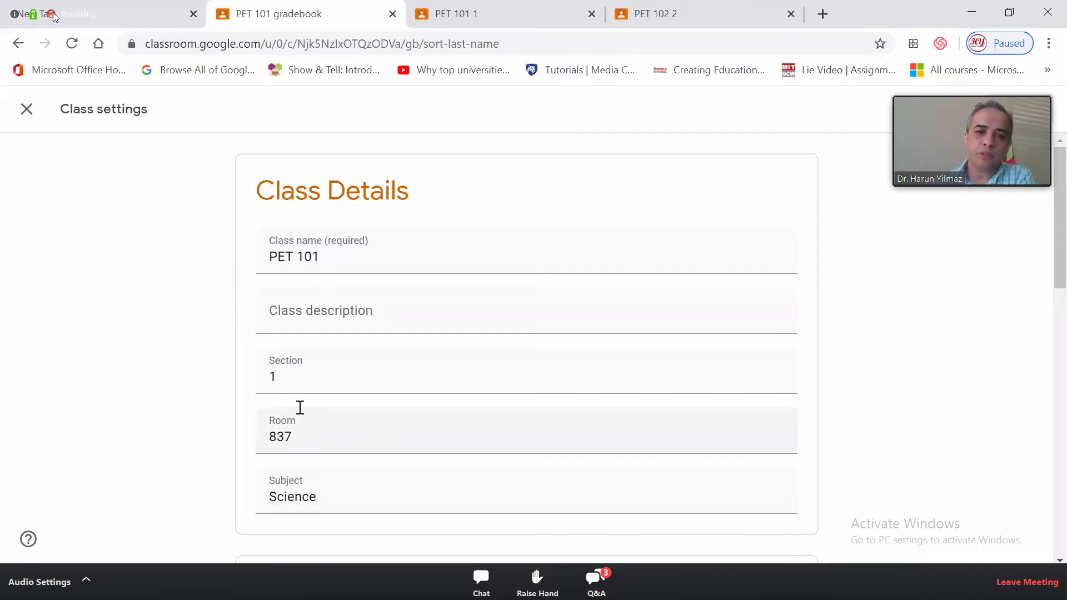
scroll(445, 445, down, 3)
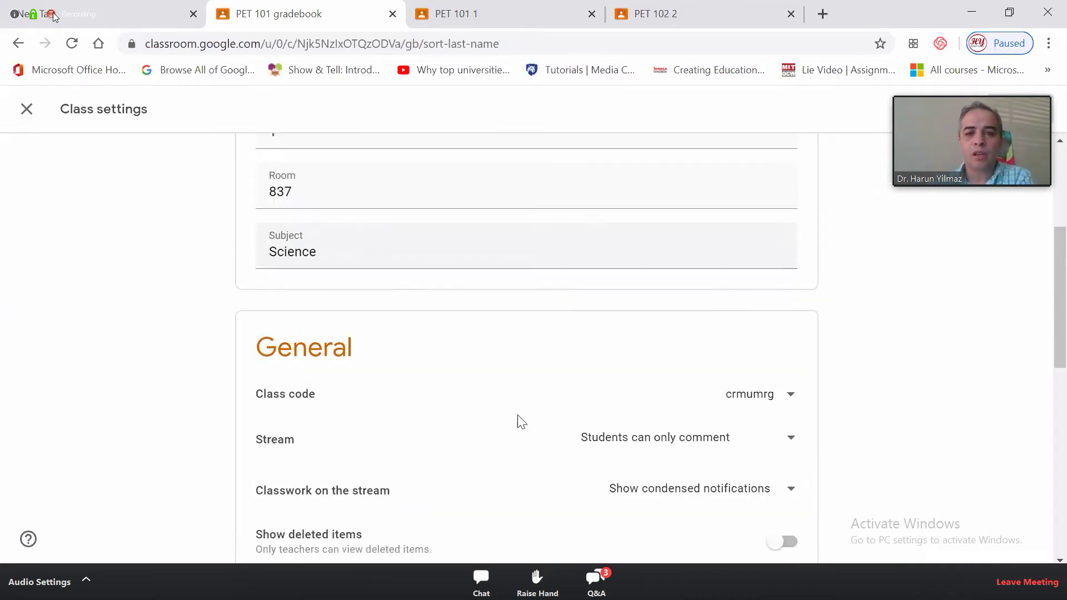
scroll(870, 356, down, 1)
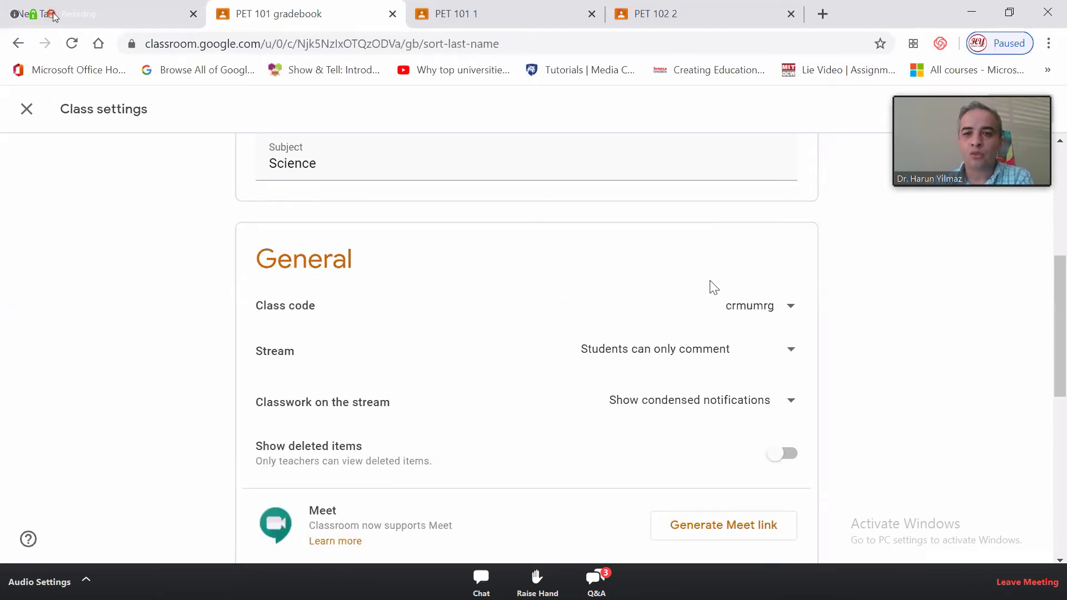
click(794, 305)
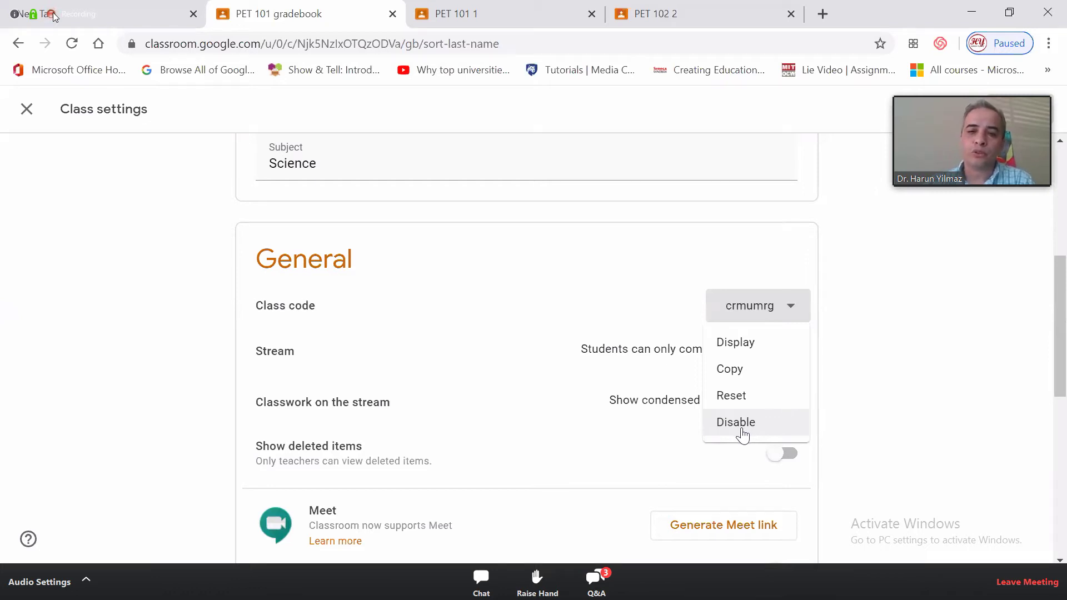
click(971, 373)
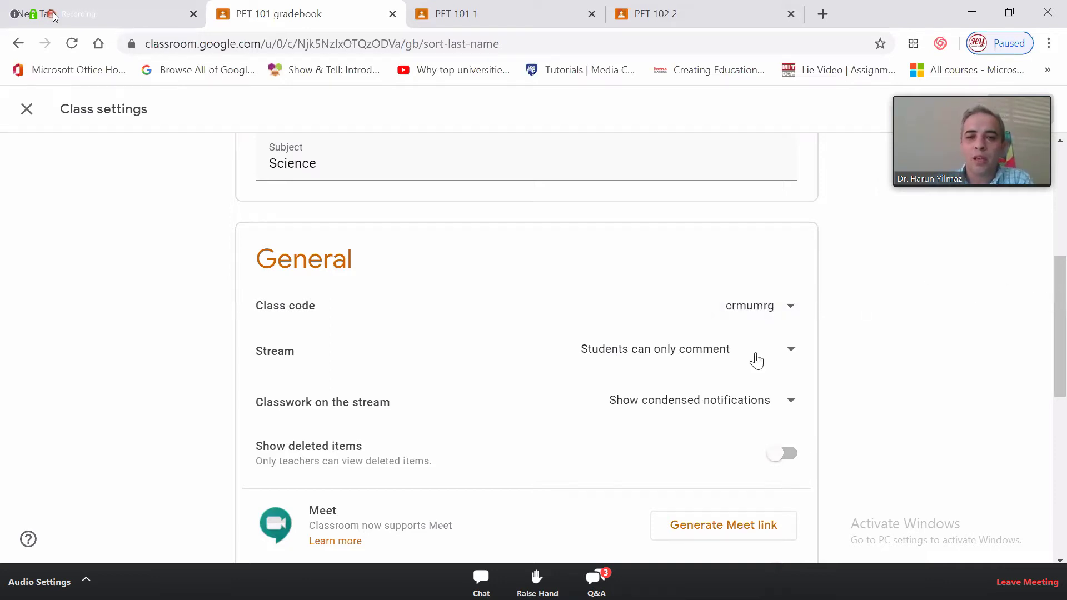
Review the choices for student posting on the stream and for classwork notifications, keeping the current selections
click(679, 356)
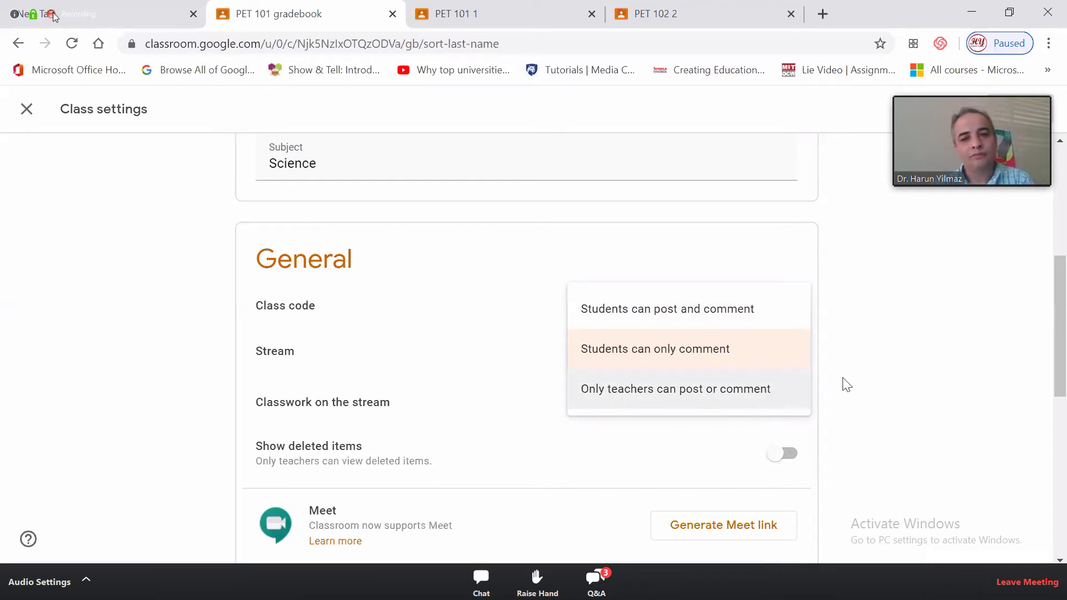
click(893, 379)
click(698, 408)
click(925, 393)
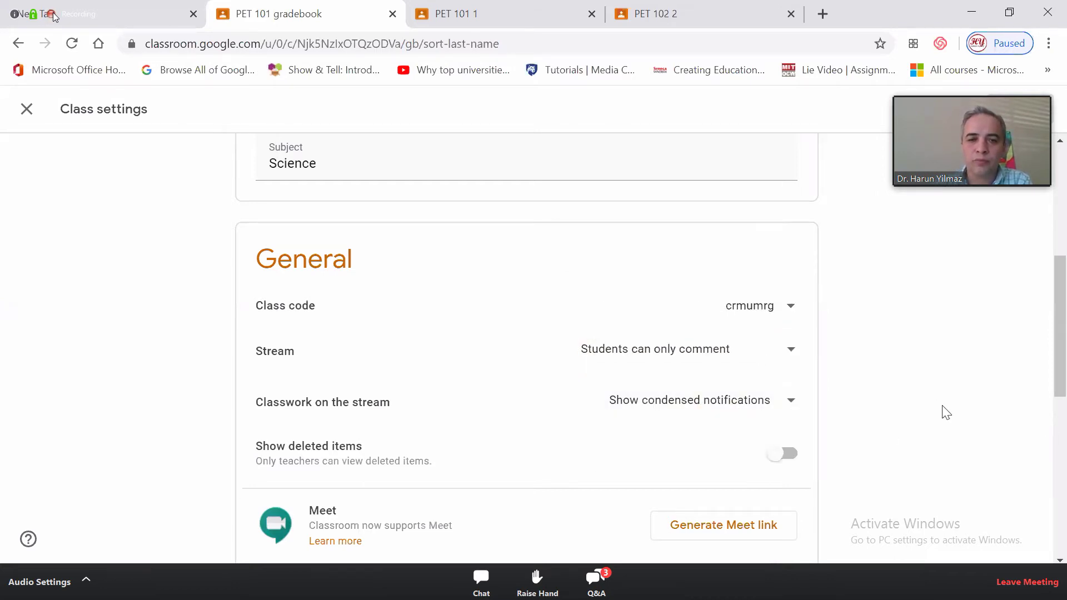
Turn on Show deleted items in the general class settings and turn it back off
scroll(868, 359, down, 5)
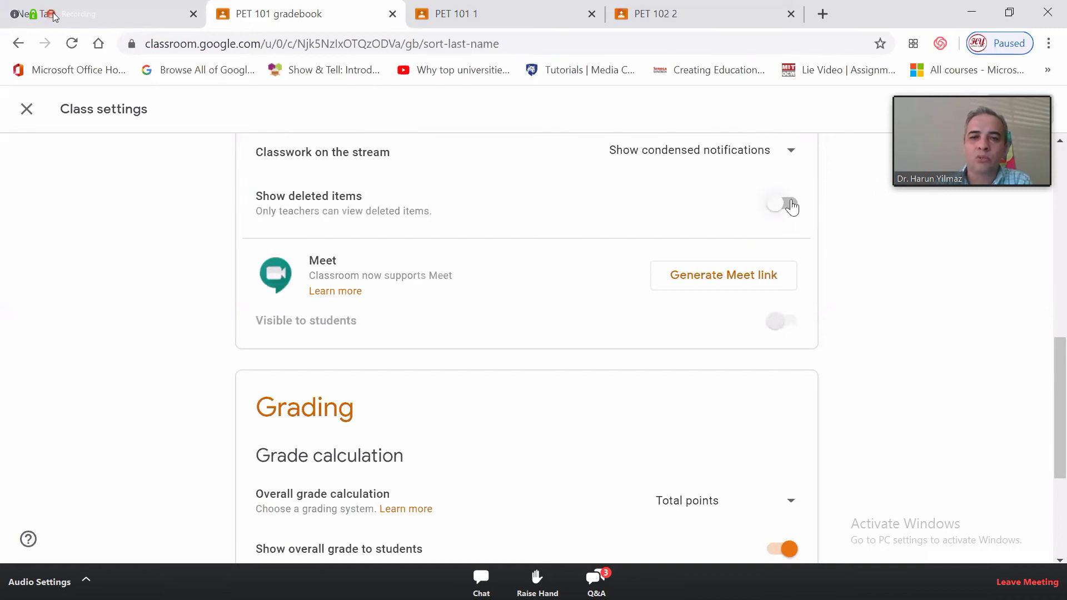
click(784, 207)
click(786, 207)
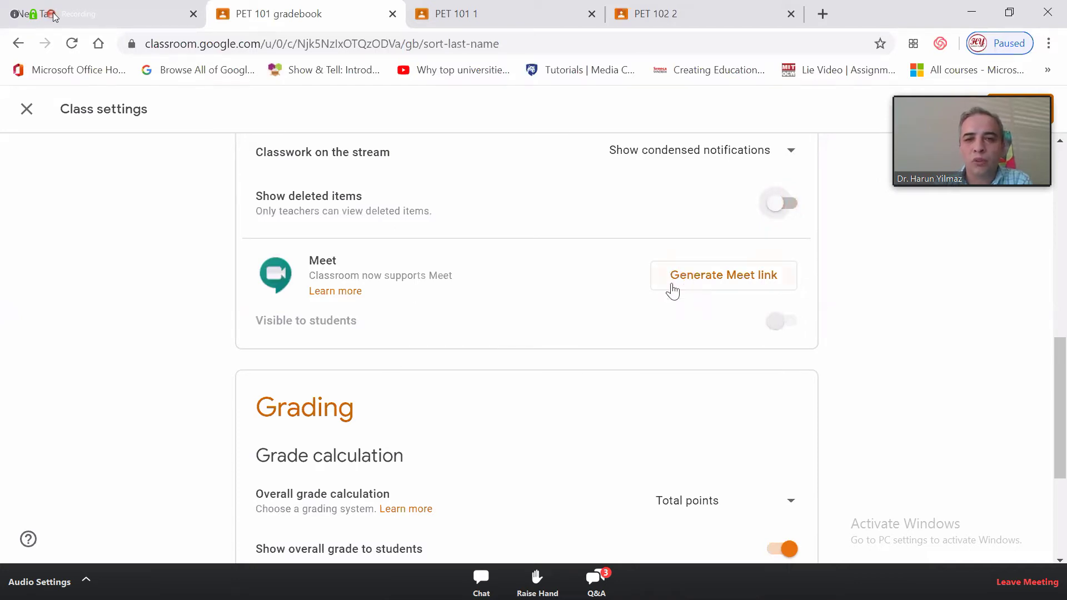
Add a grade category named Presentation with 100 default points in the PET 101 grading settings
scroll(890, 395, down, 4)
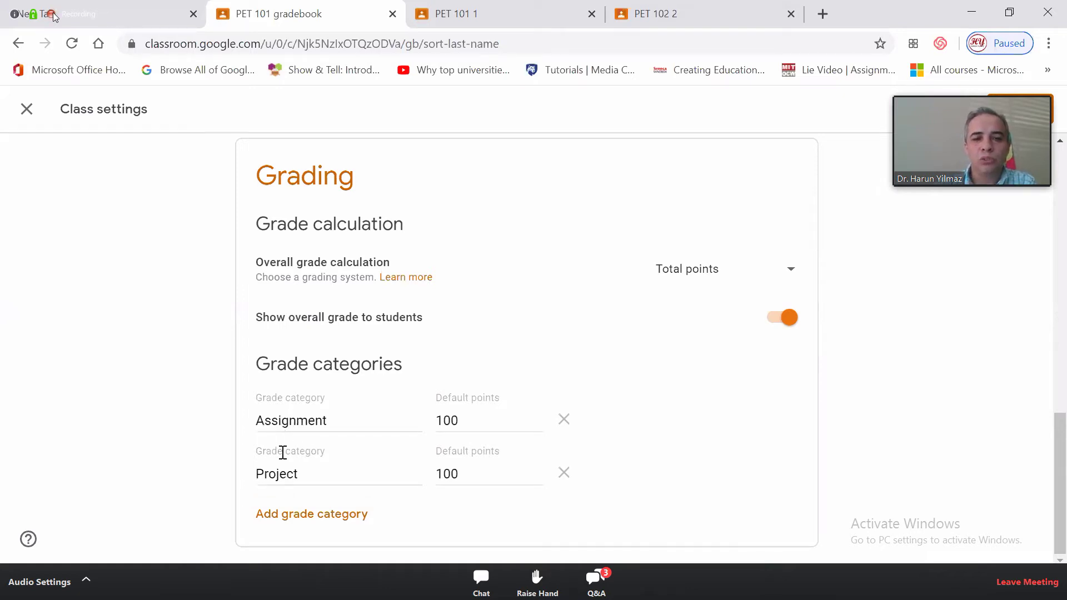
click(290, 517)
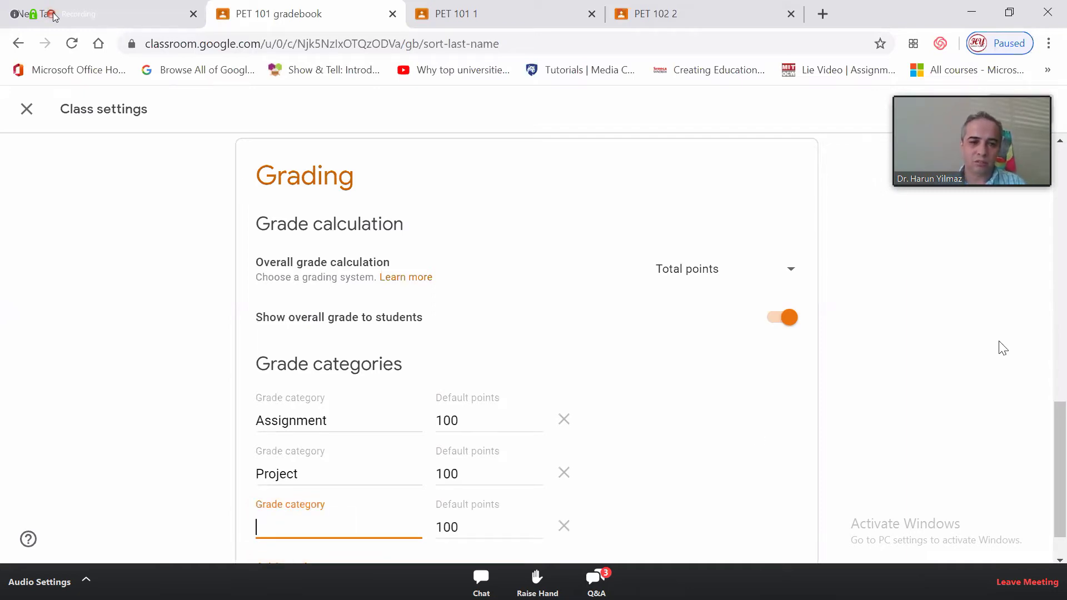
text(Presentation)
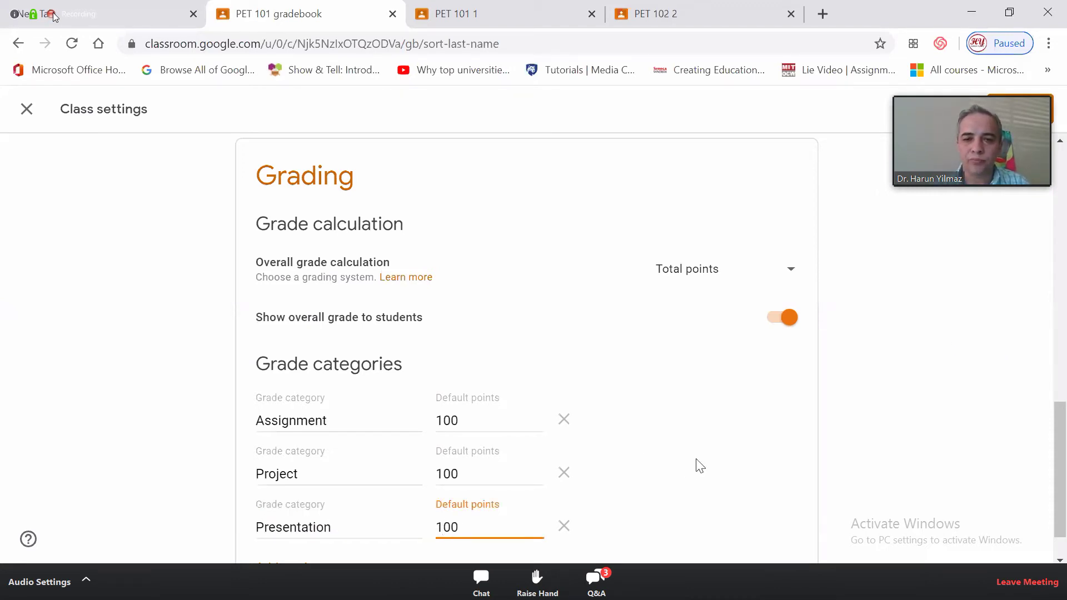
Set the default points to 80 for the Project category and 20 for the Assignment category
scroll(698, 465, down, 1)
drag(467, 422, 382, 423)
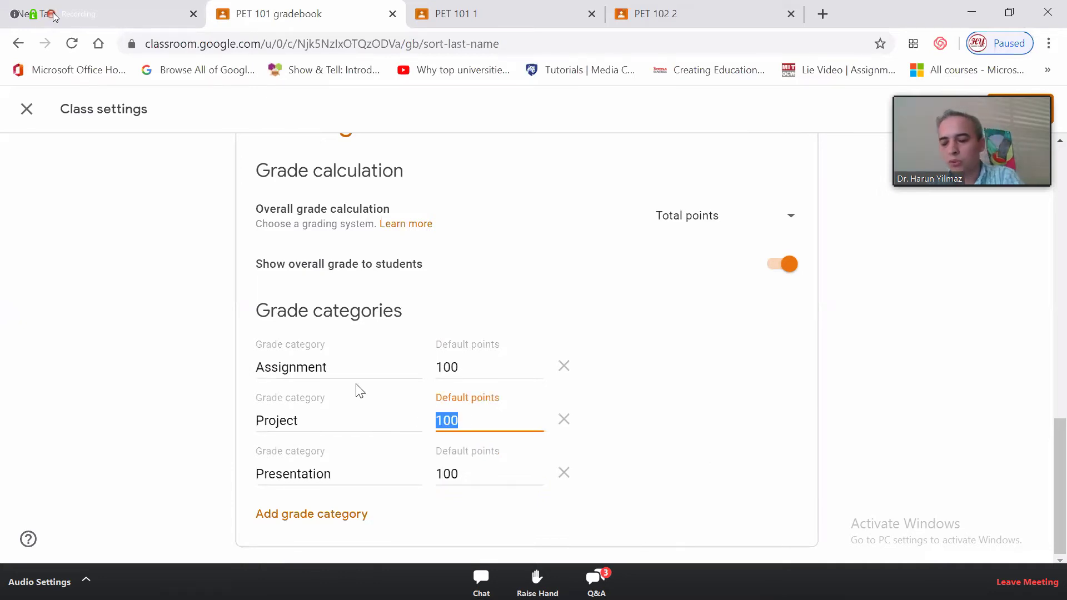
text(80)
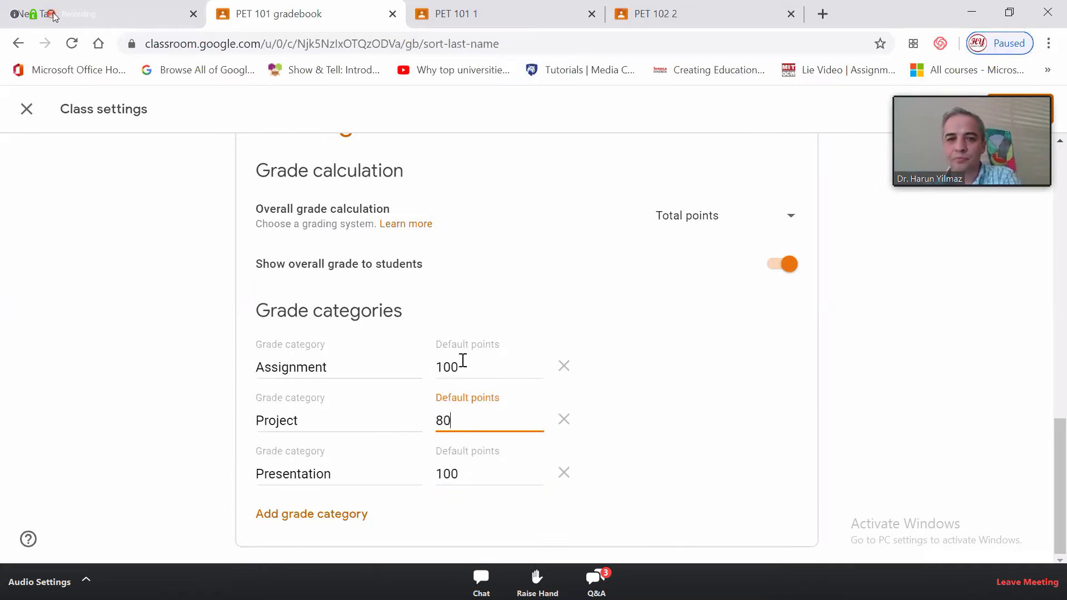
drag(462, 367, 412, 369)
text(20)
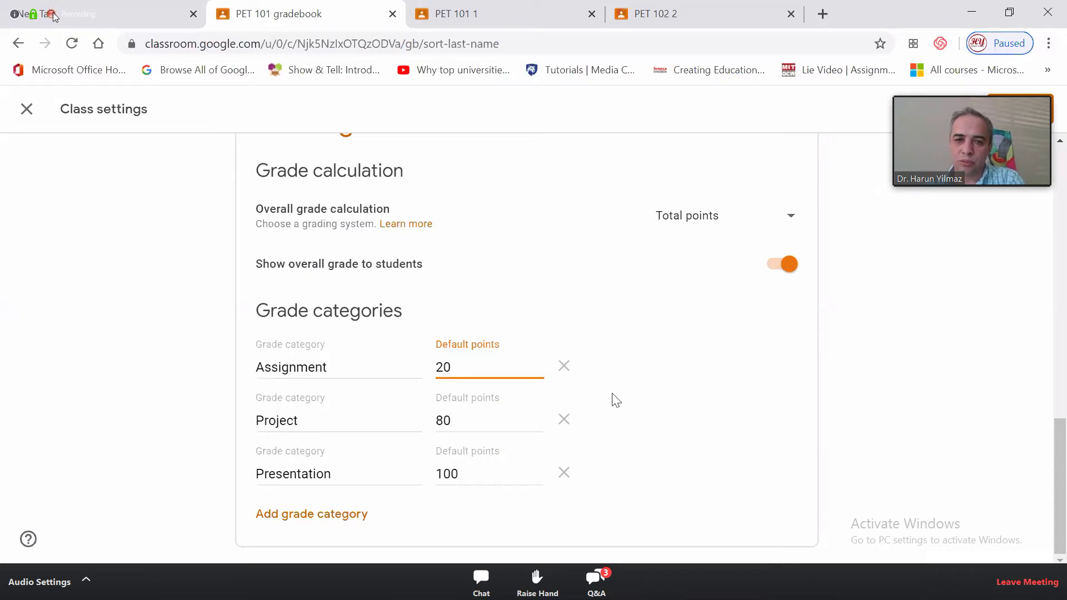
Restore the default points of the Assignment and Project categories to 100 each
key(ctrl+a)
text(100)
drag(454, 421, 429, 435)
text(100)
click(786, 433)
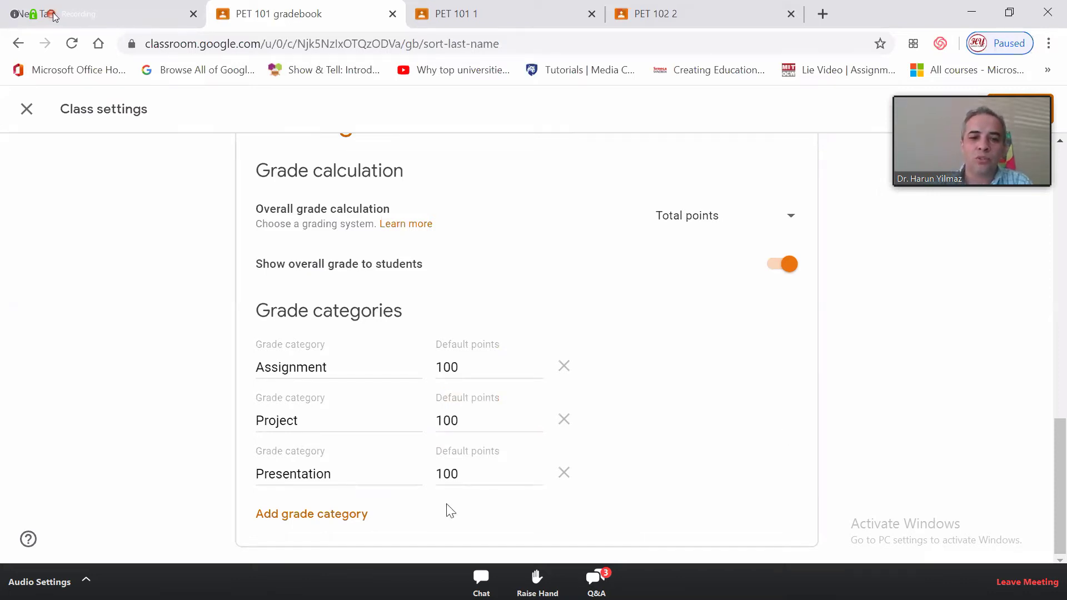
Add another grade category named Writing, keeping its default points at 100
click(286, 516)
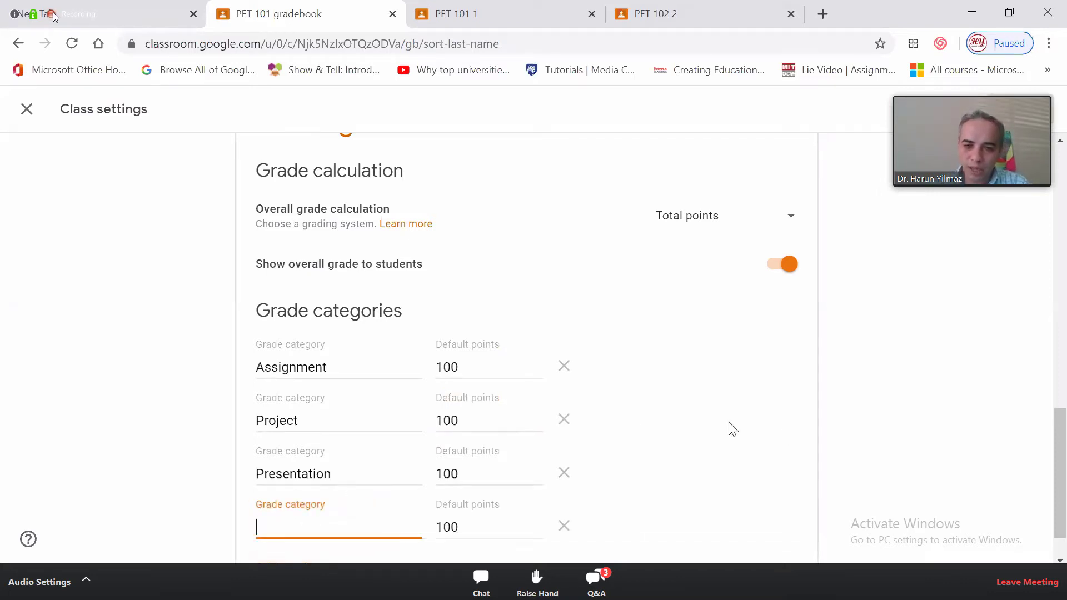
scroll(561, 447, down, 1)
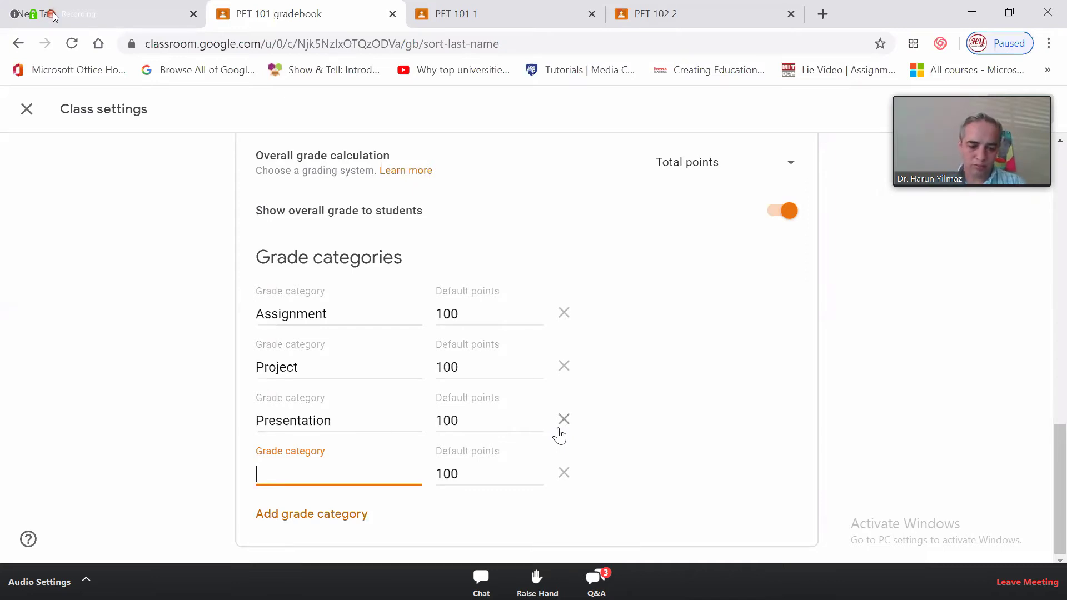
text(Writing)
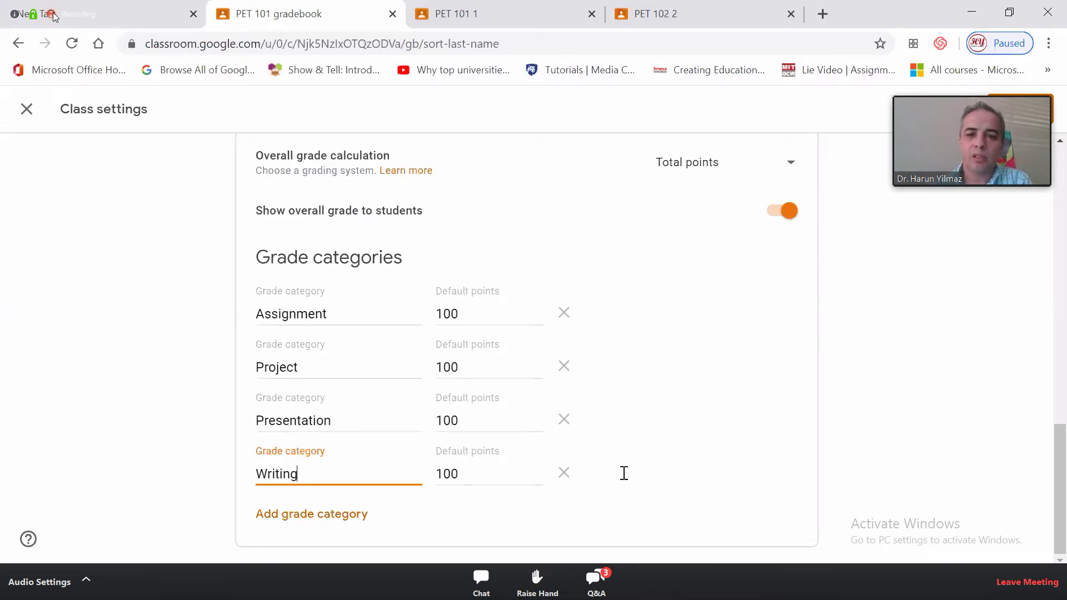
click(666, 429)
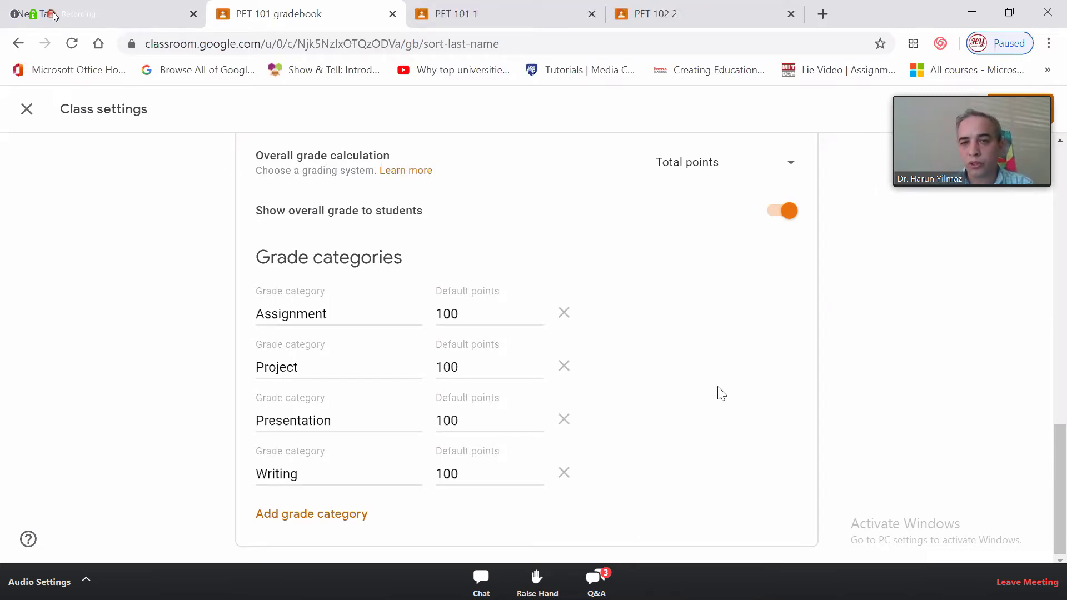
Save the PET 101 class settings with the added grade categories
scroll(725, 396, up, 3)
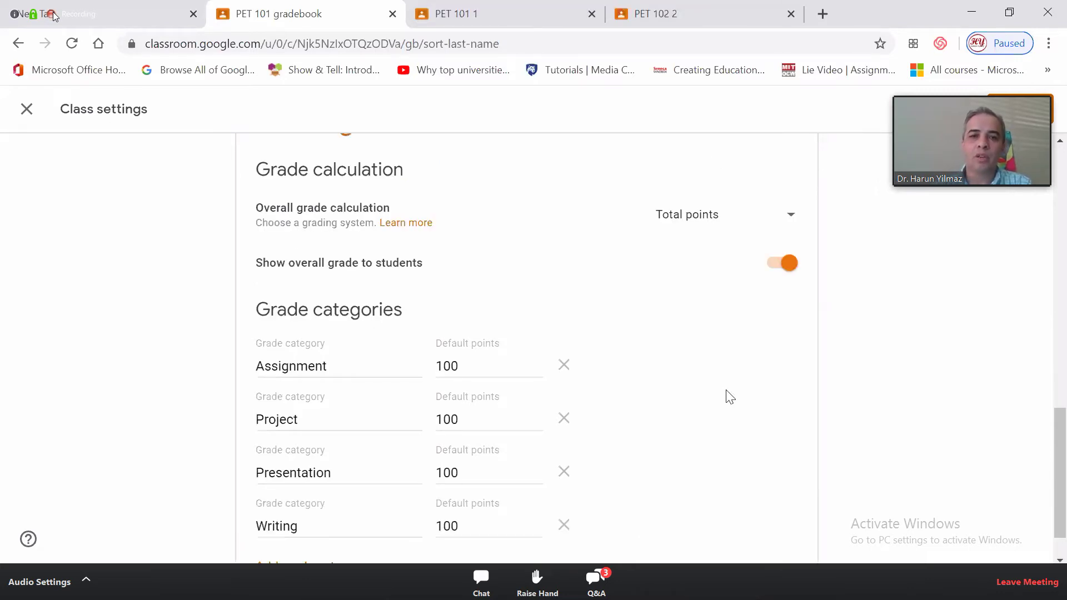
drag(1062, 461, 1062, 232)
click(1020, 109)
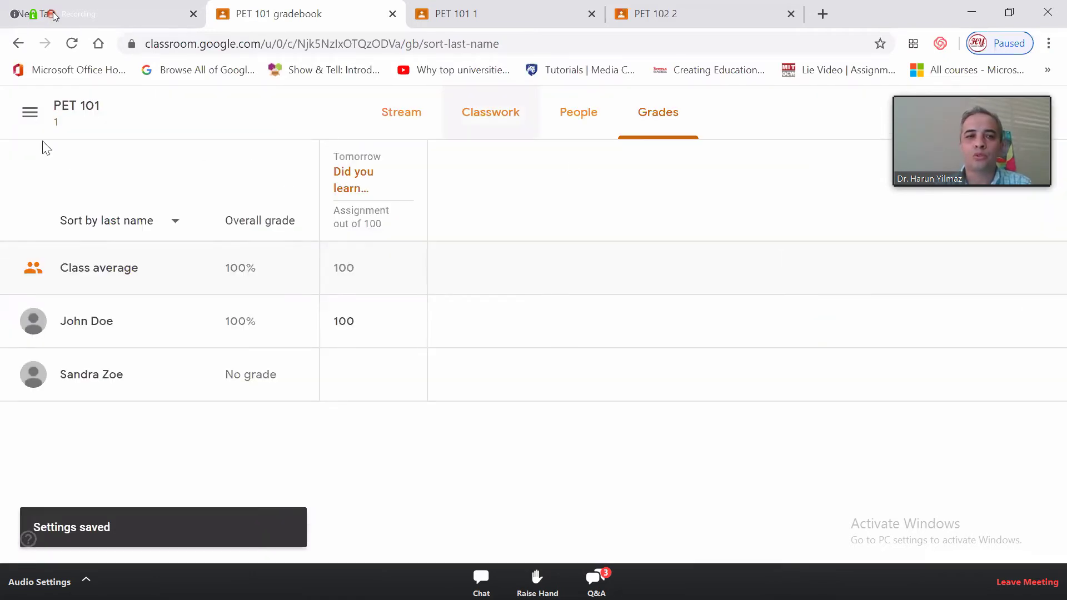
Reopen the class settings from the PET 101 class page and review the overall grade calculation options, keeping Total points
click(65, 109)
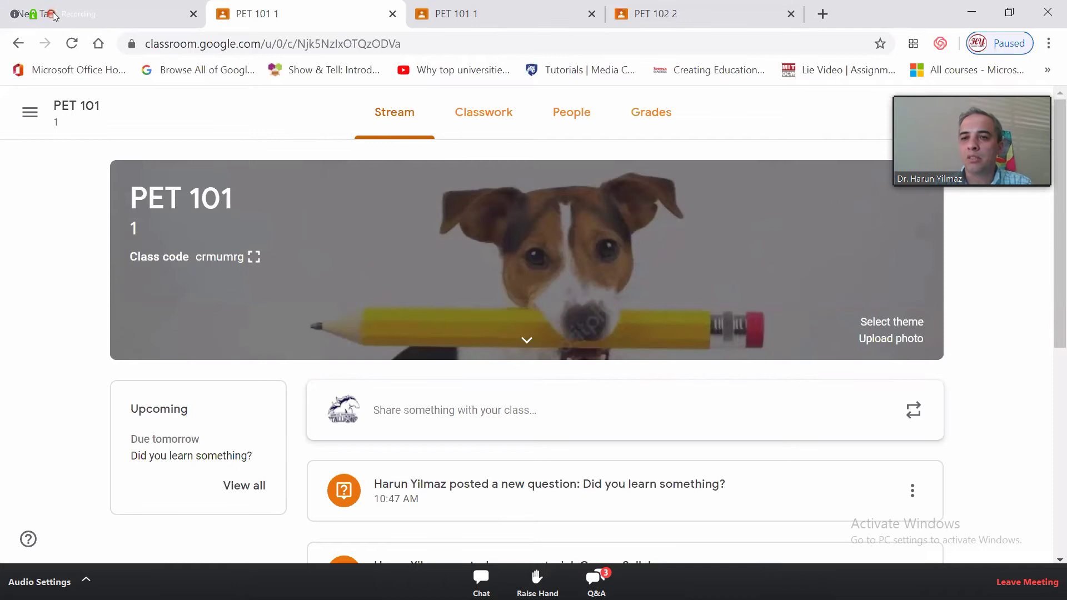
click(935, 112)
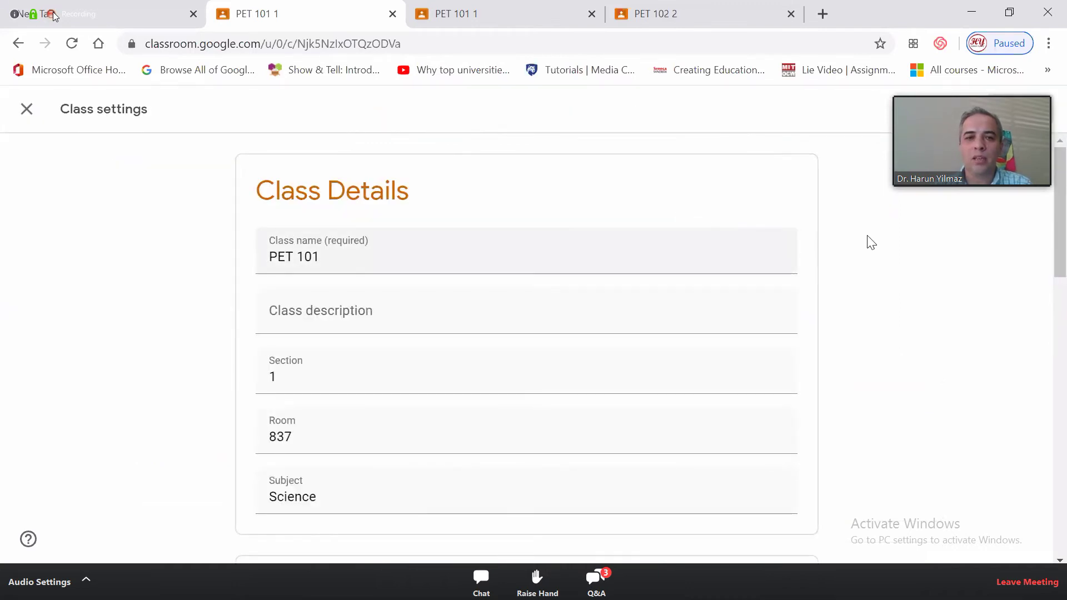
scroll(873, 245, down, 2)
scroll(878, 253, down, 10)
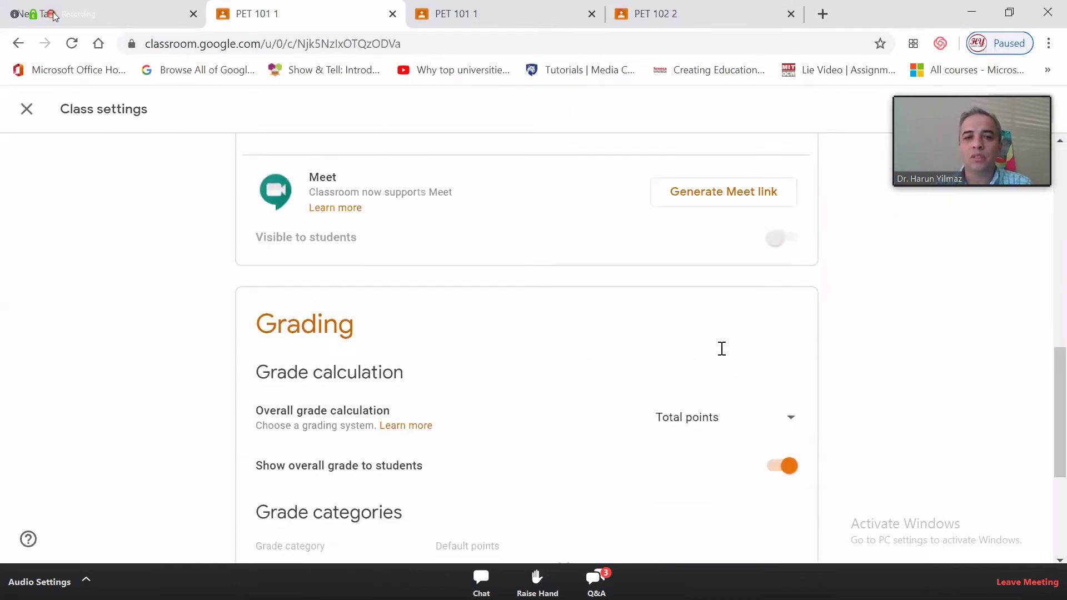
scroll(341, 401, down, 3)
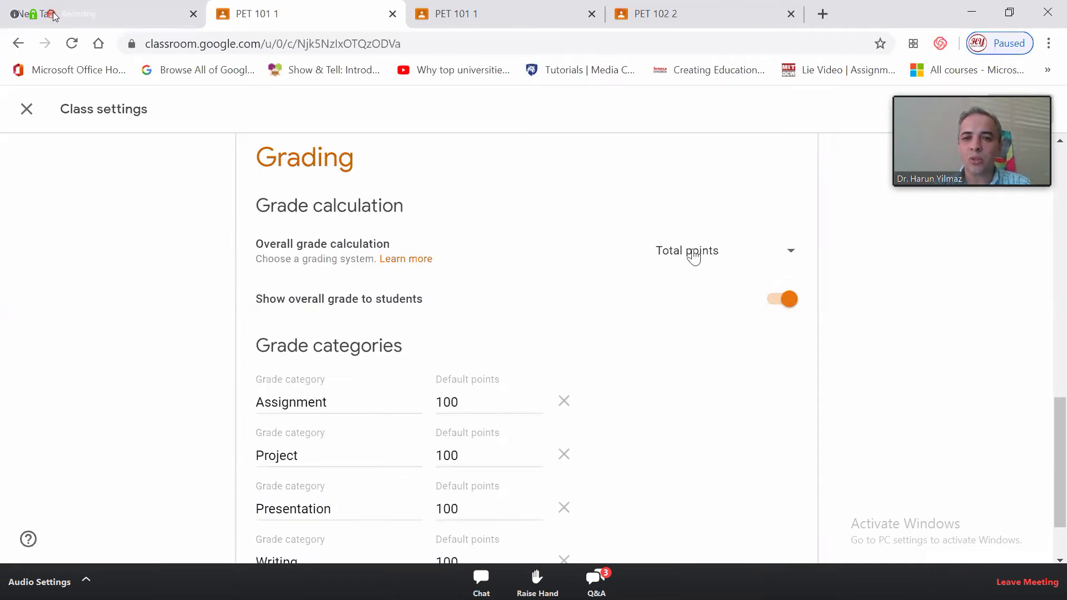
click(712, 254)
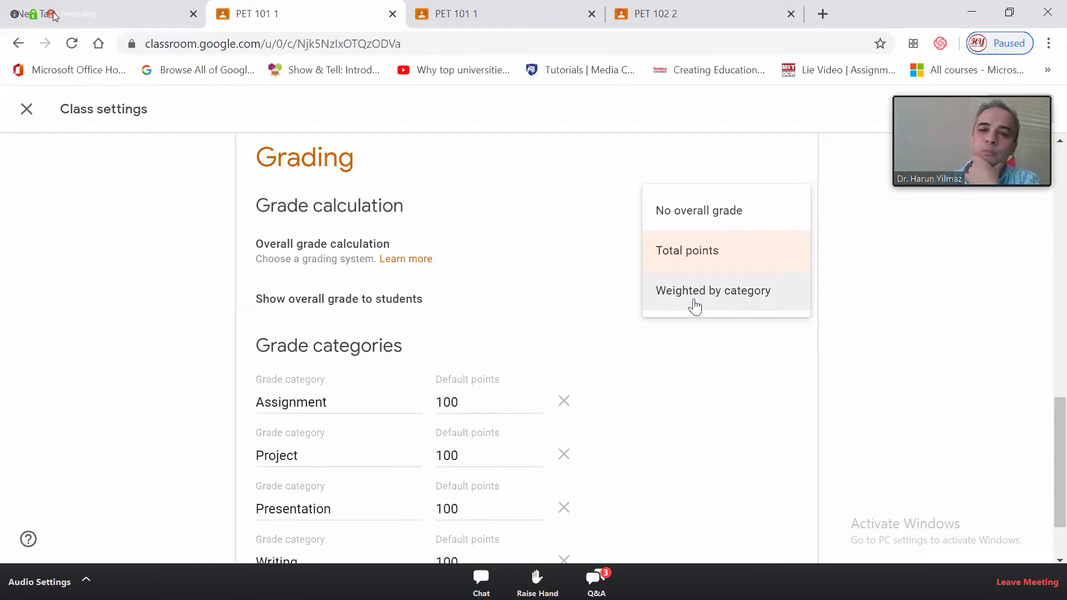
click(679, 260)
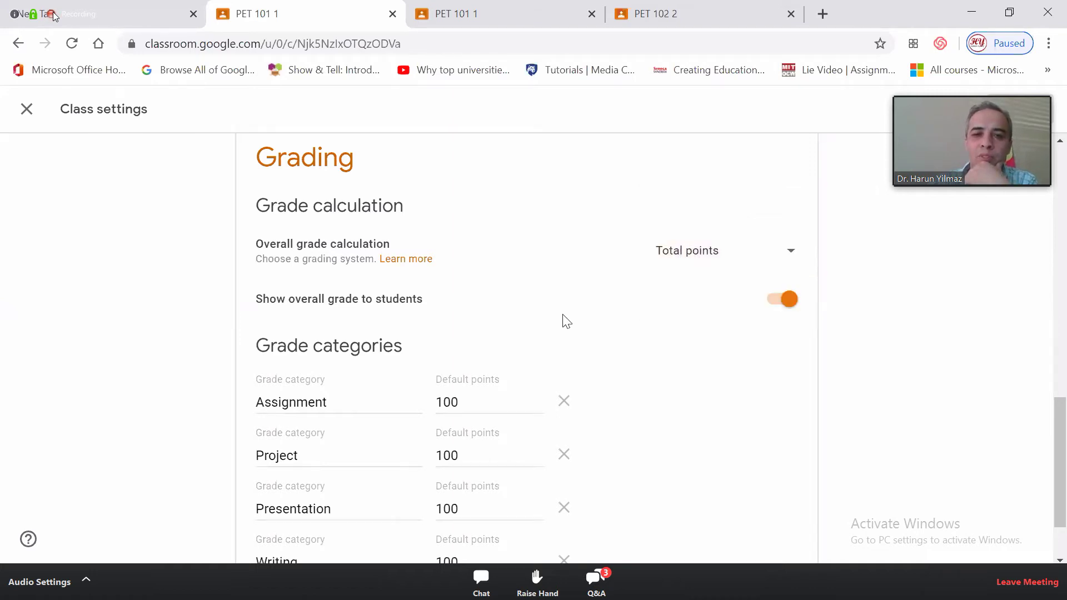
Turn Show overall grade to students off and back on, and save the class settings
click(790, 304)
click(799, 305)
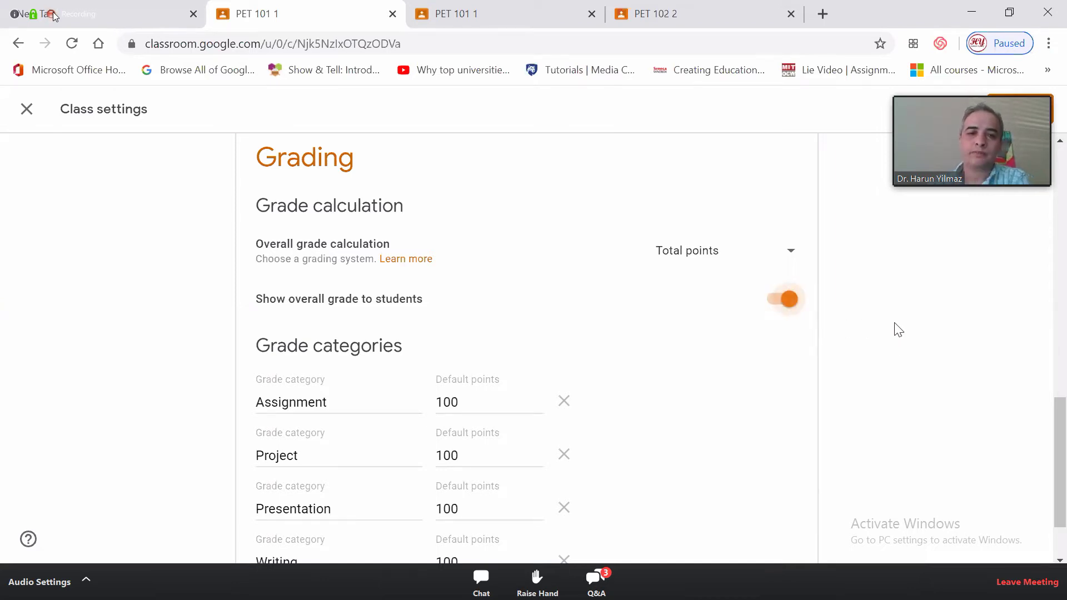
scroll(903, 303, down, 2)
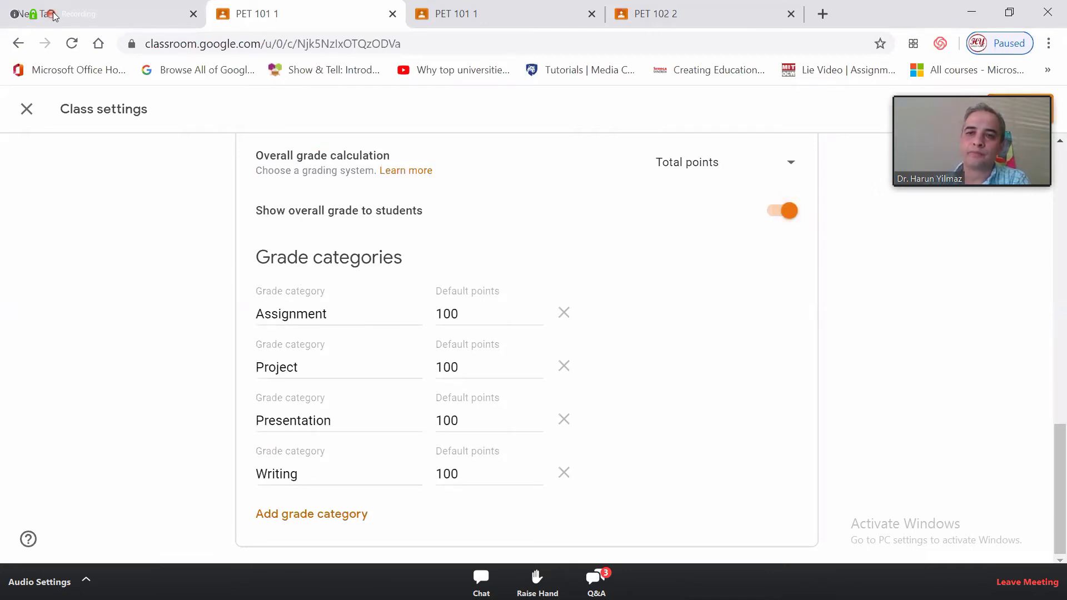
click(1020, 108)
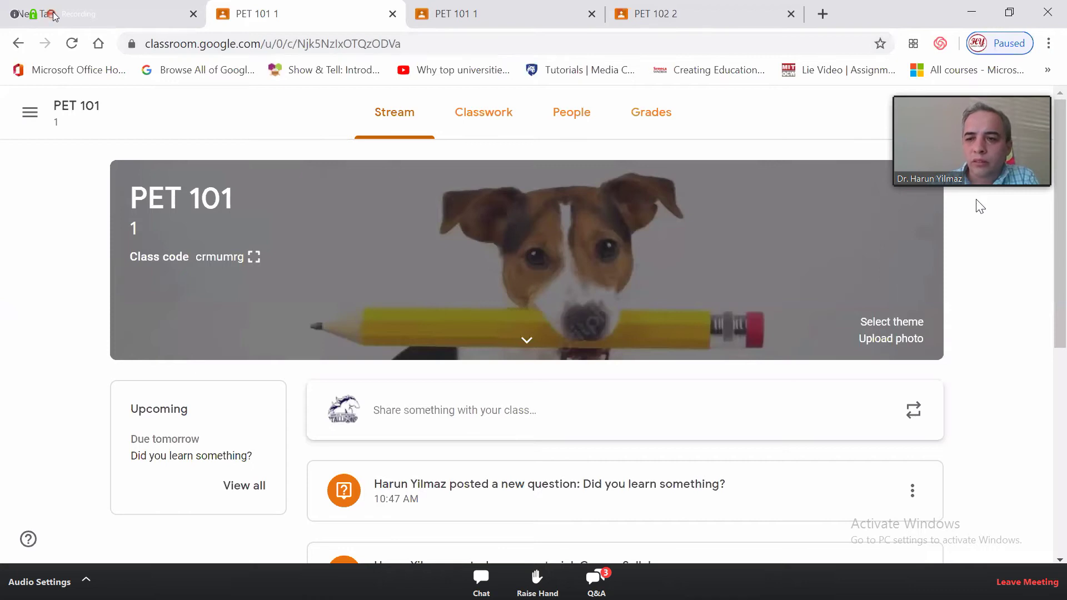
Start a new Material post in the PET 101 classwork
click(489, 123)
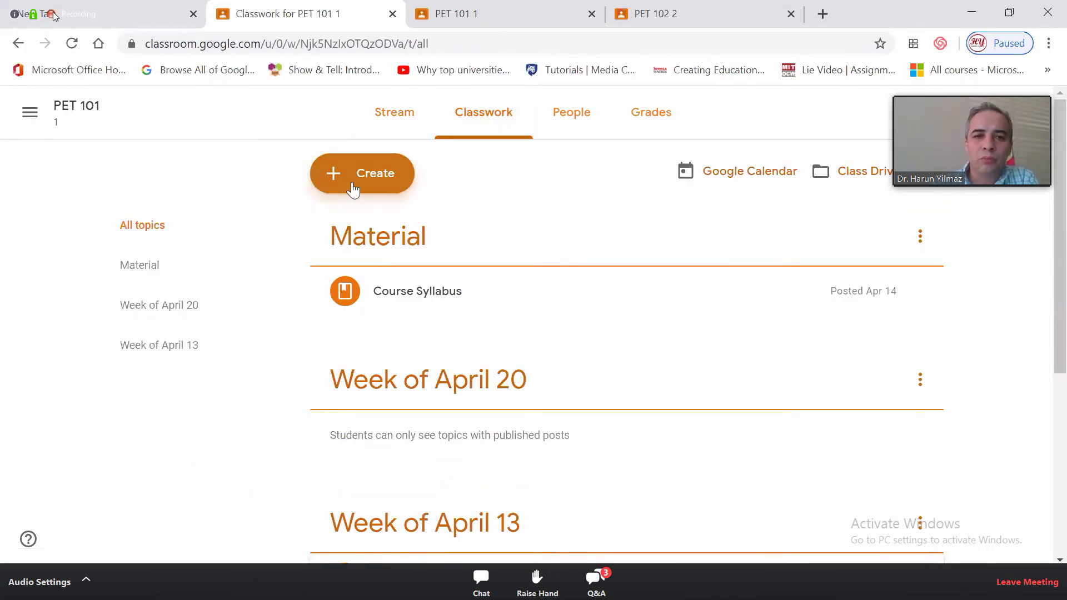
click(360, 179)
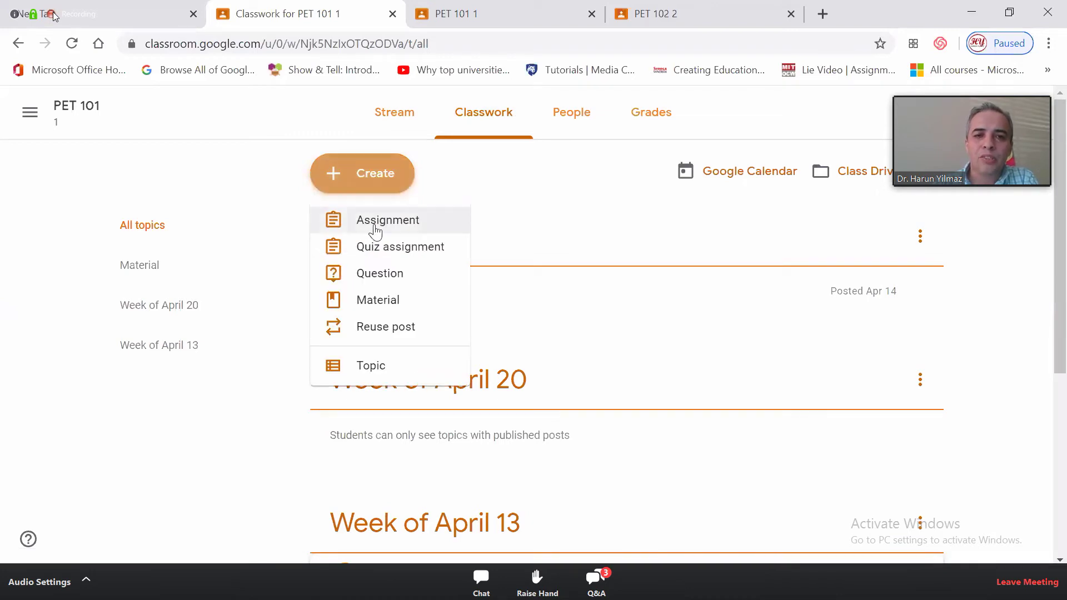
click(383, 305)
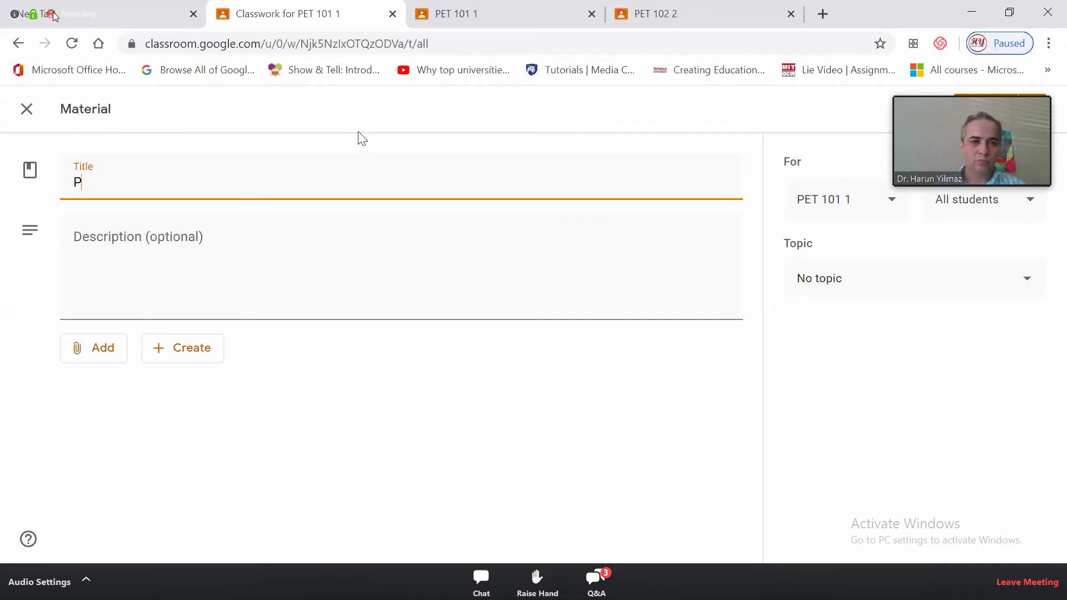
Title the material "Class Presentation" and enter "info" as its description
text(esenat)
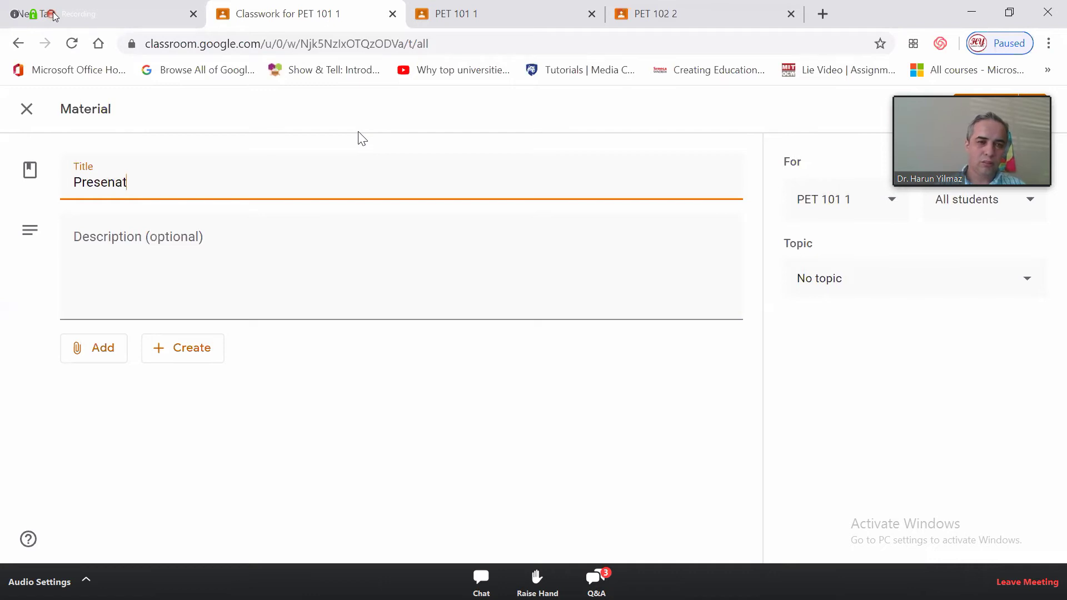
key(BackSpace)
key(BackSpace)
key(BackSpace)
key(BackSpace)
key(BackSpace)
key(BackSpace)
key(BackSpace)
key(BackSpace)
text(Class Presen)
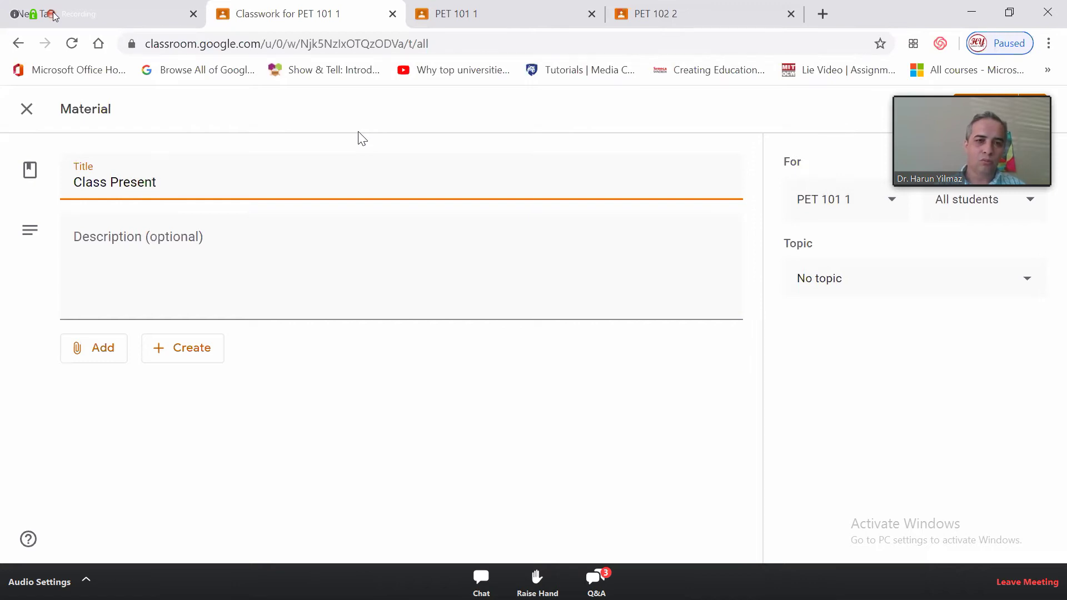
text(tation)
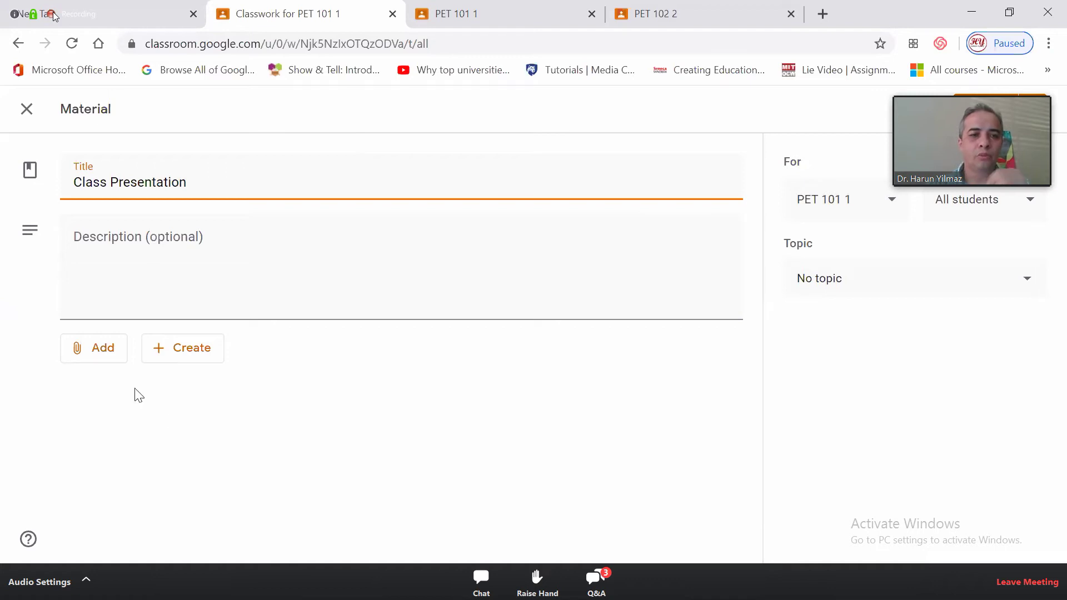
click(127, 252)
text(info)
Search YouTube for "class presentation" to find a video attachment for the material
click(101, 343)
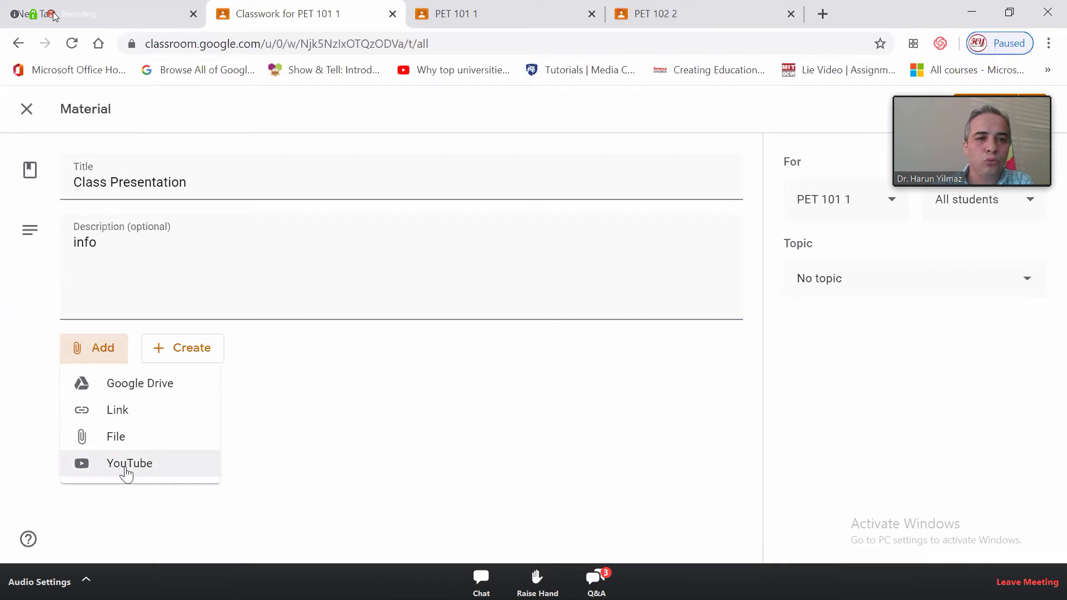
click(127, 473)
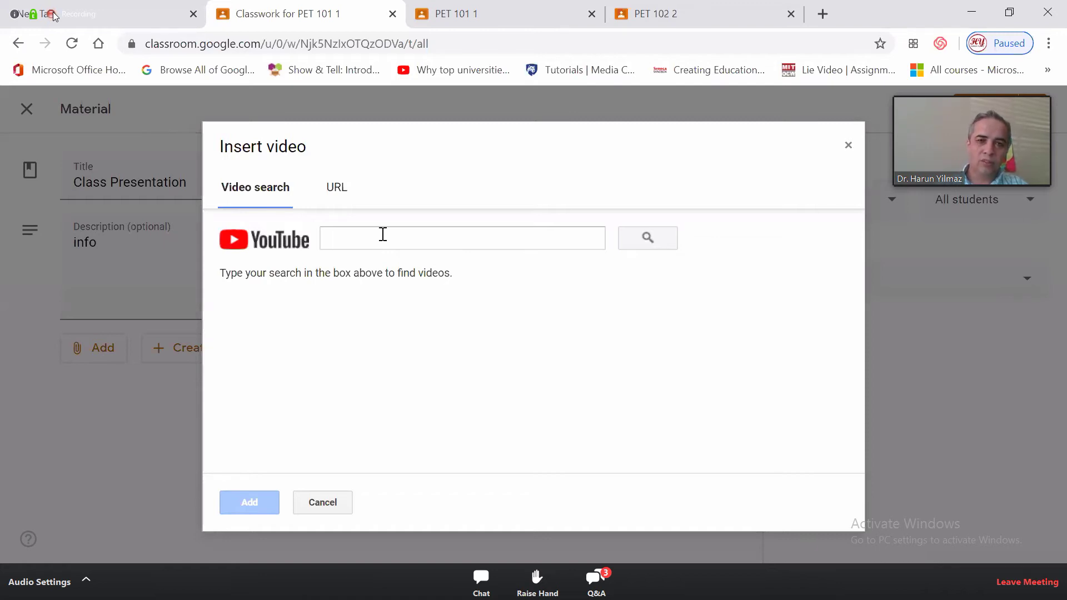
click(365, 234)
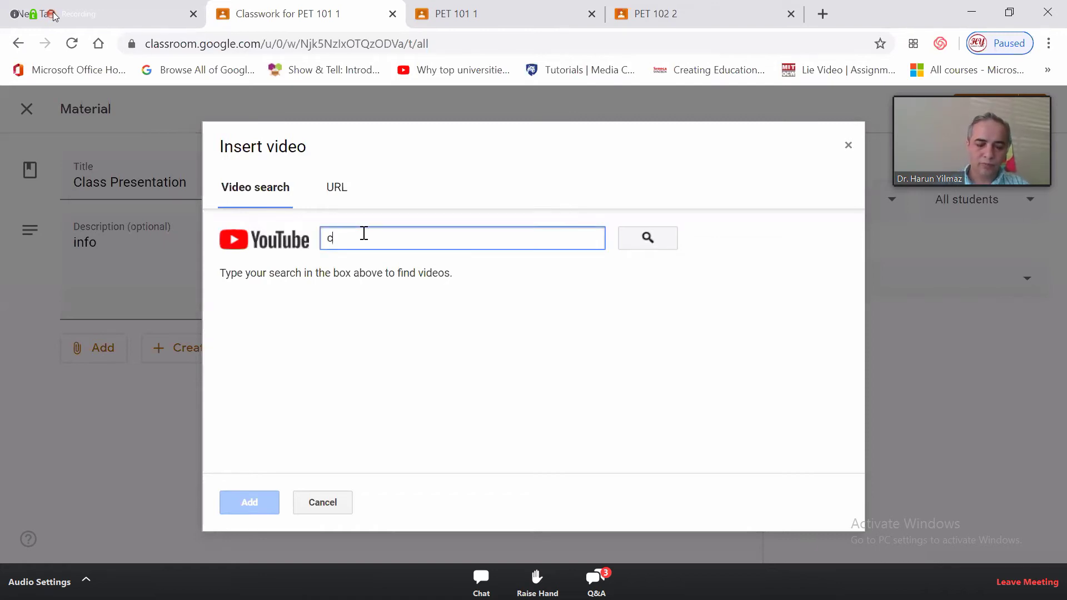
text(class)
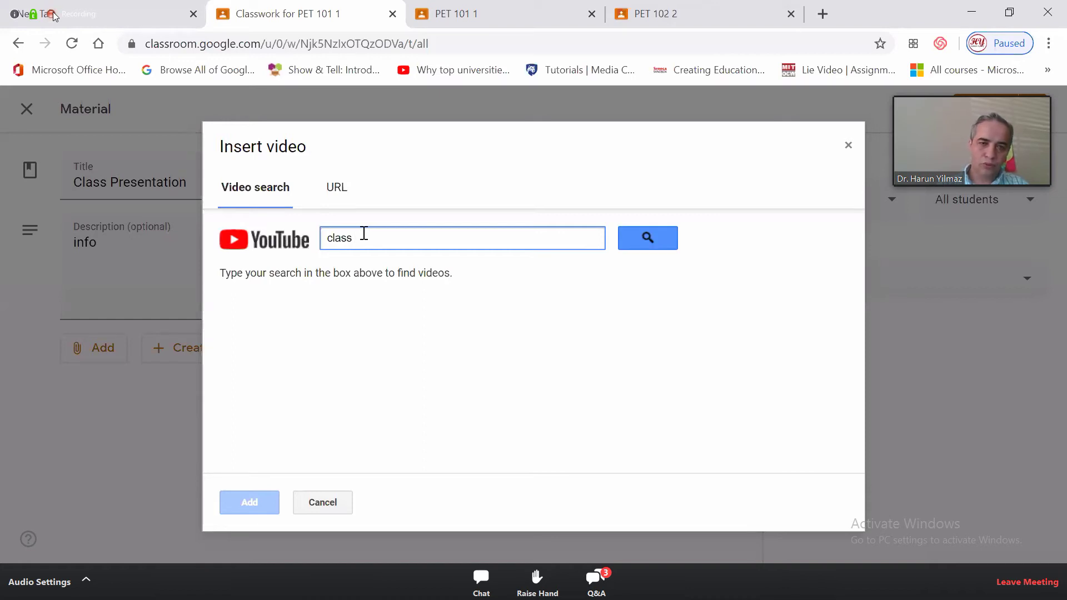
text( presentation)
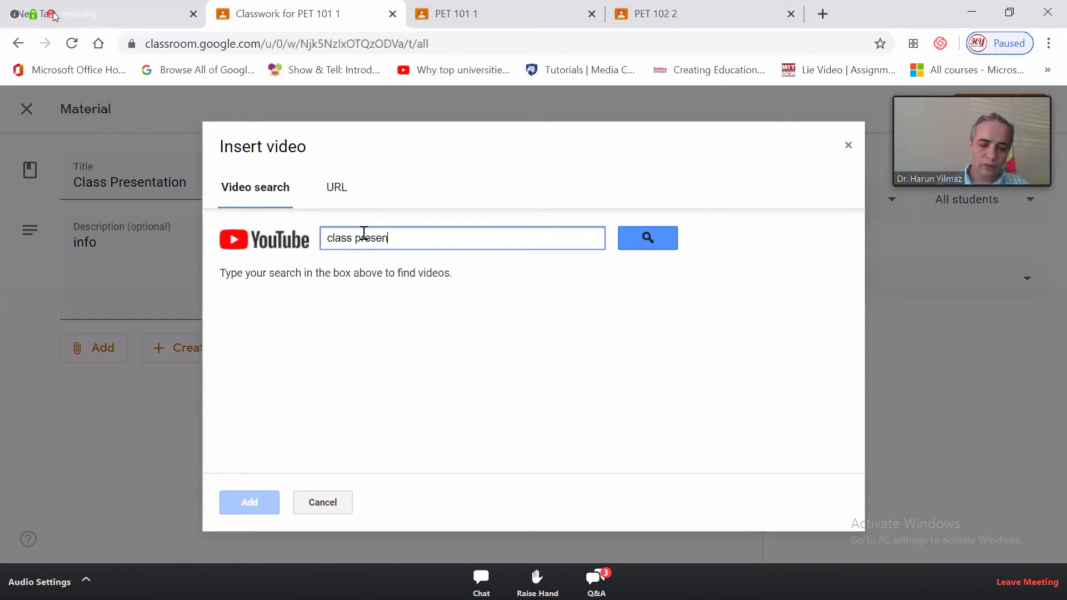
click(673, 239)
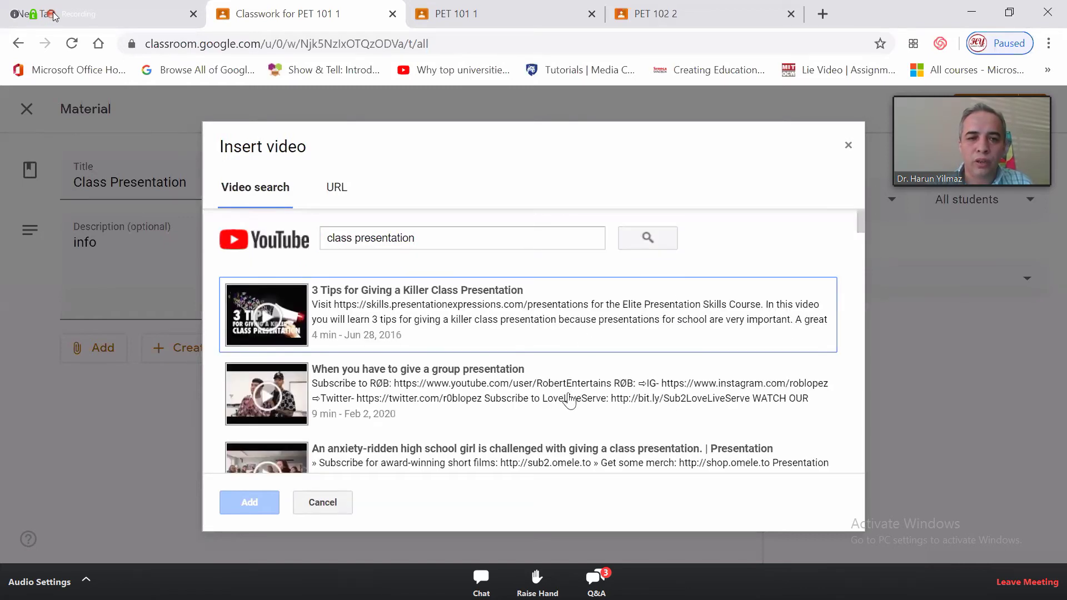
Attach the 2-minute YouTube video "Presentation Good/Bad Examples" from the search results to the material
scroll(627, 385, down, 3)
scroll(627, 384, down, 3)
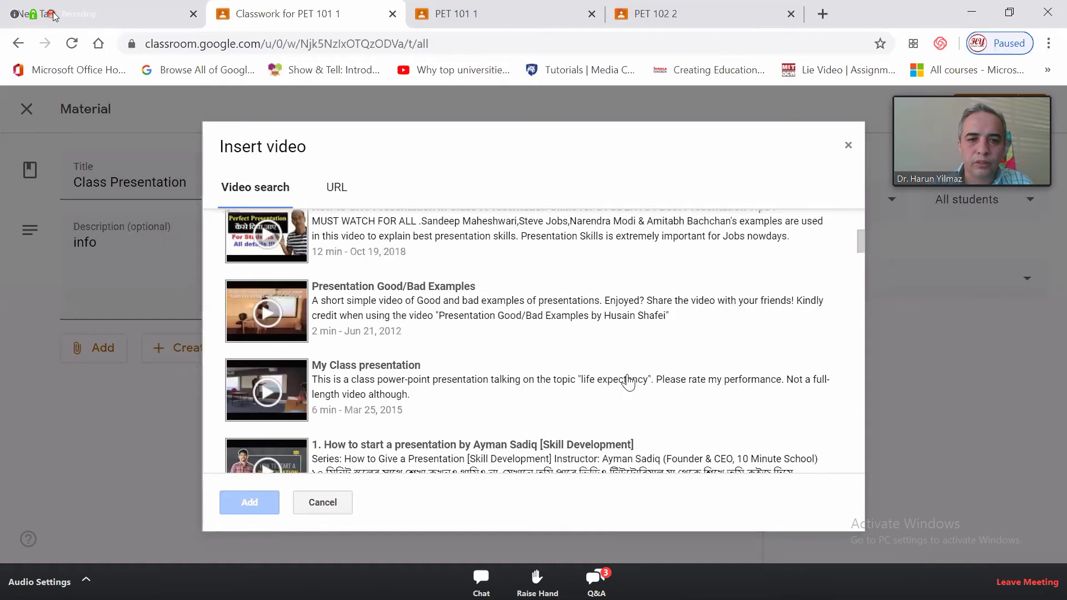
click(268, 301)
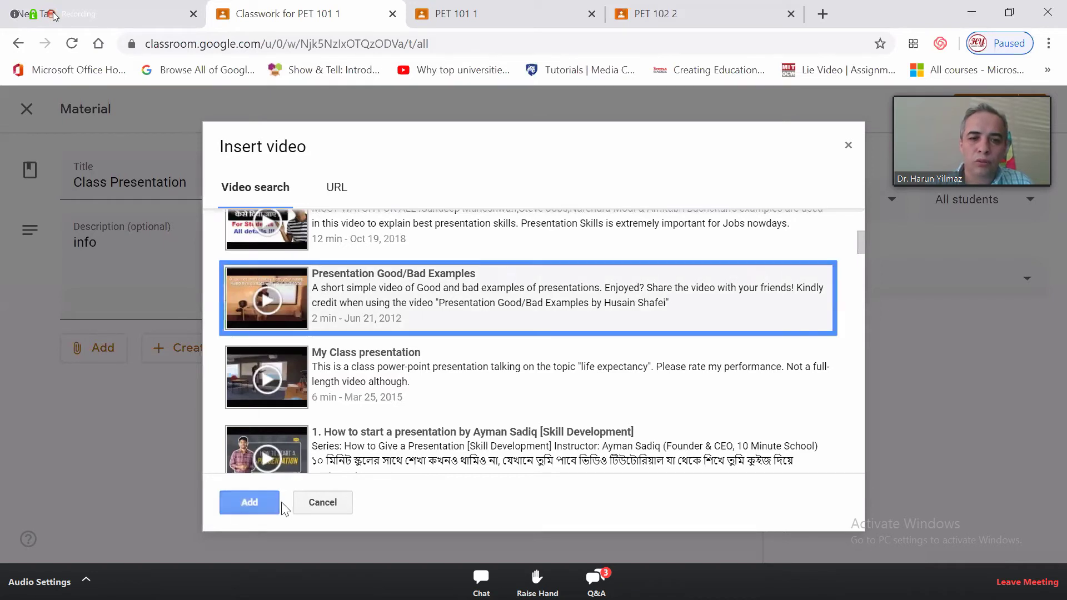
click(253, 503)
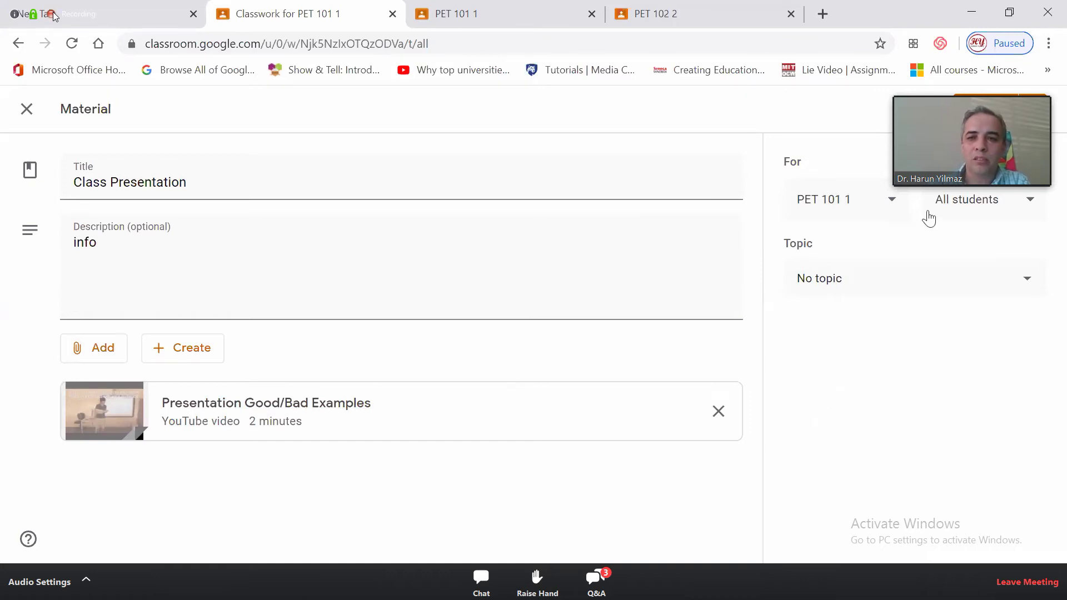
Include PET 102 alongside PET 101 as a recipient class for the material
click(867, 210)
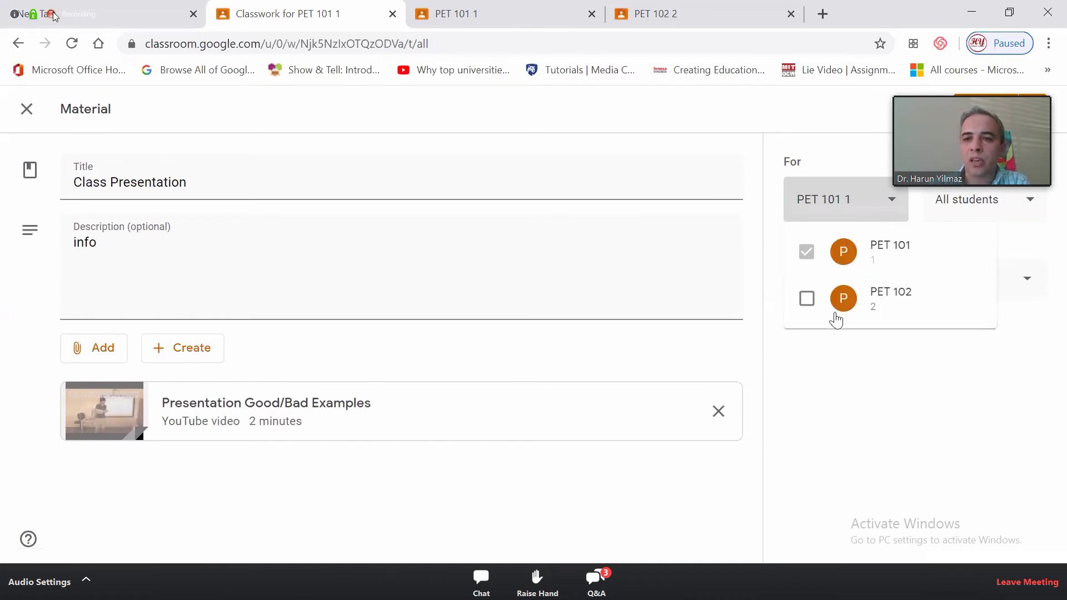
click(806, 293)
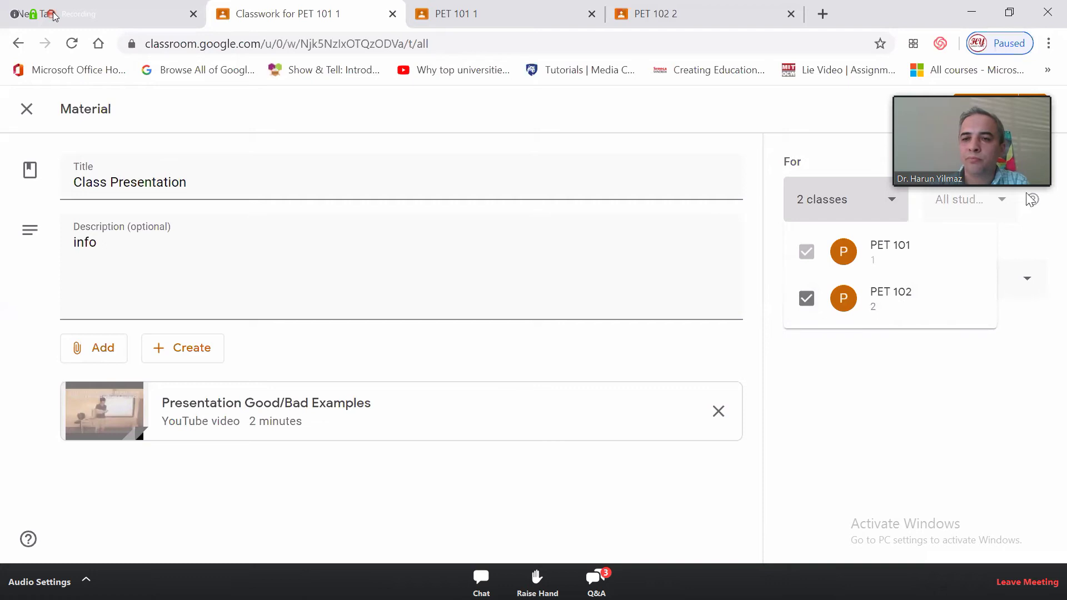
click(1003, 214)
File the Class Presentation material under the Material topic and post it
click(864, 278)
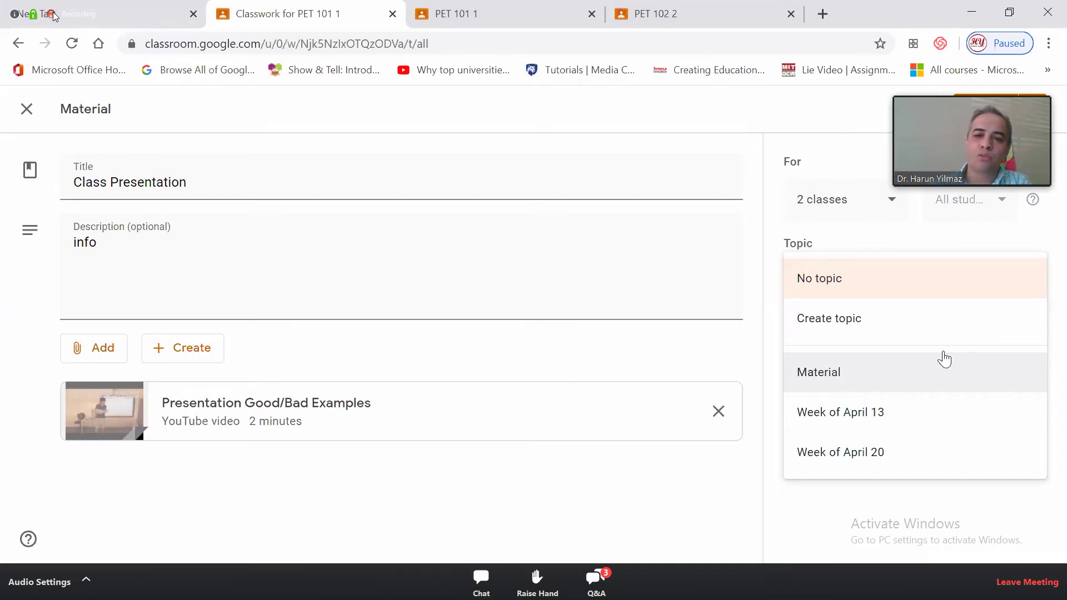
click(825, 377)
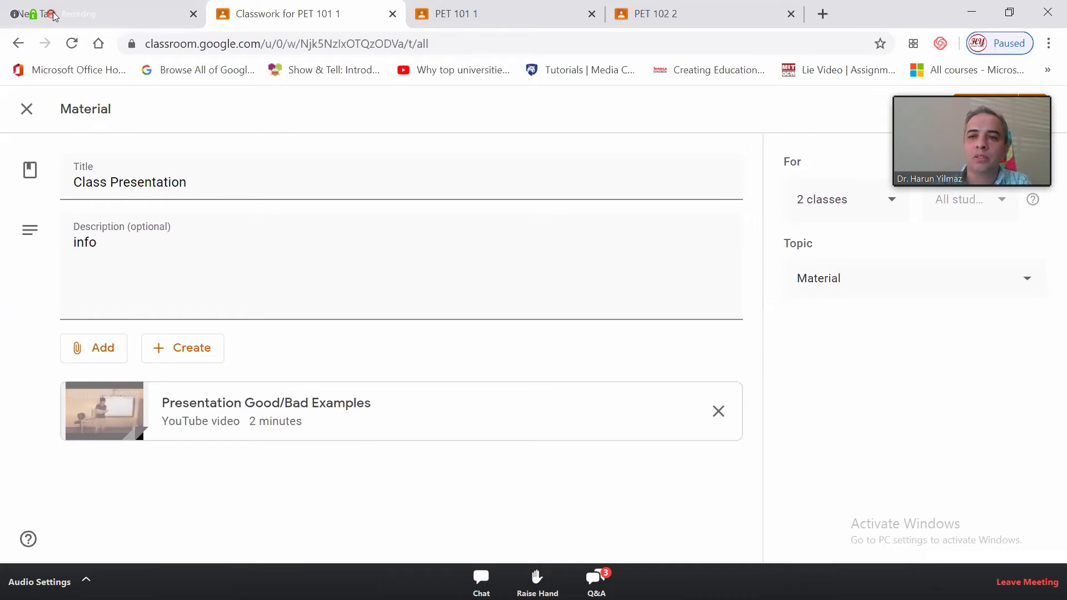
click(987, 109)
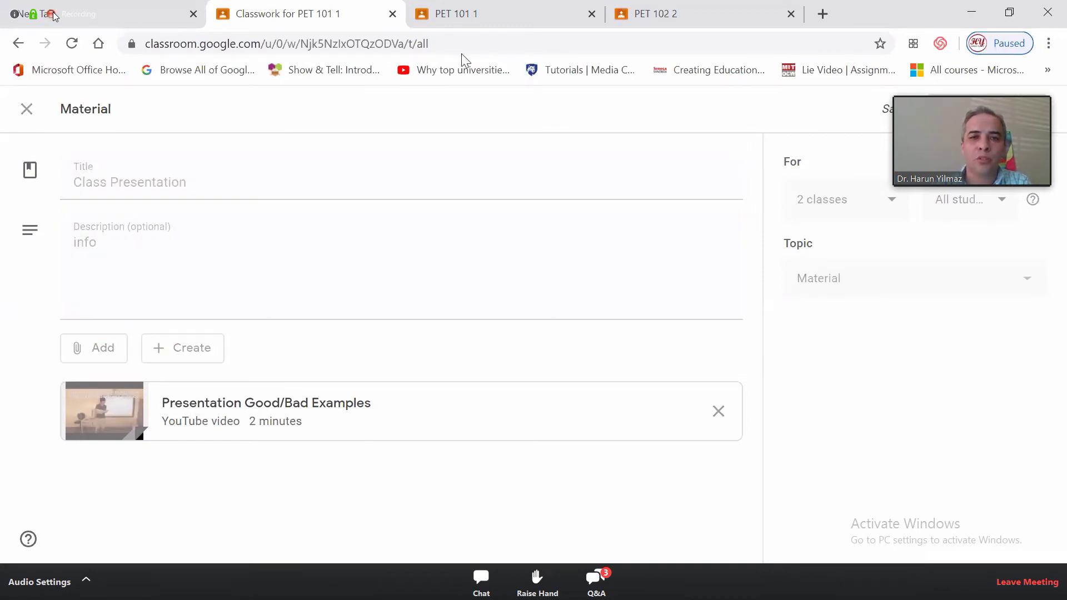
Refresh the student view of PET 101 and expand the Class Presentation post in its classwork
click(493, 18)
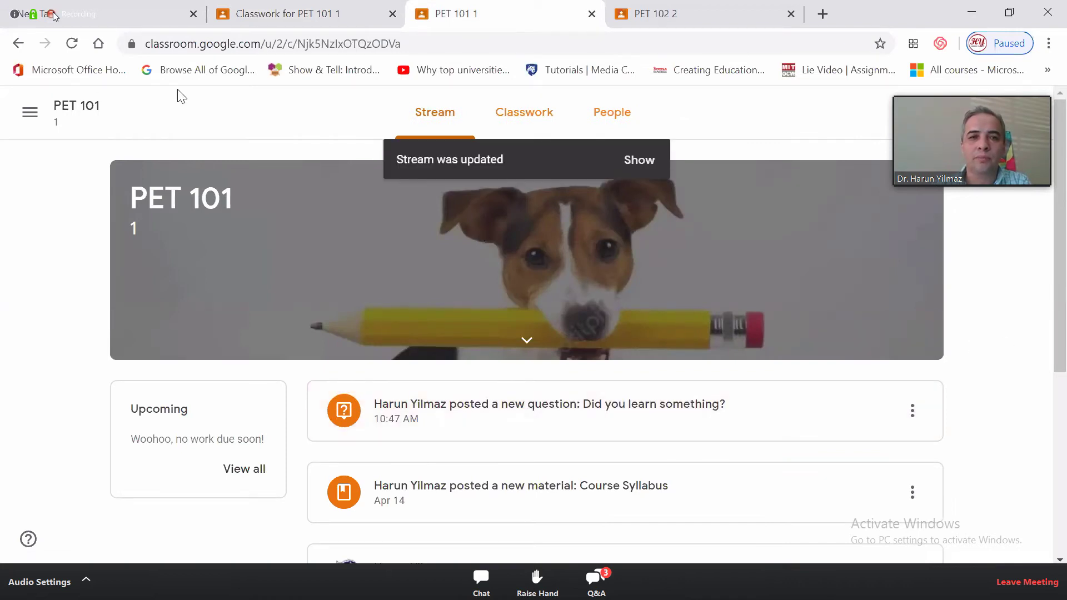
click(71, 43)
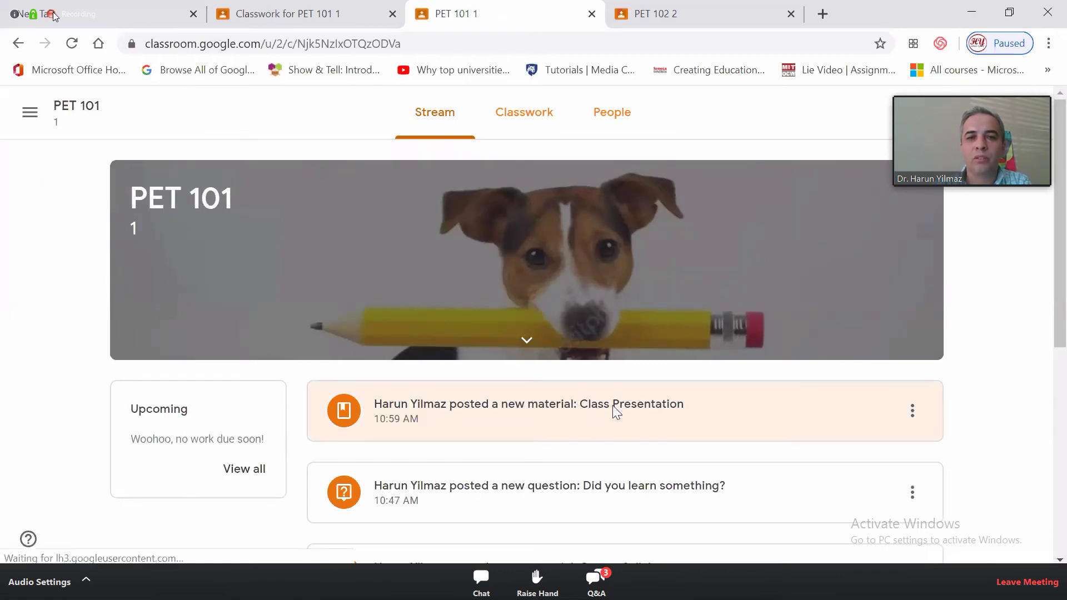
click(531, 118)
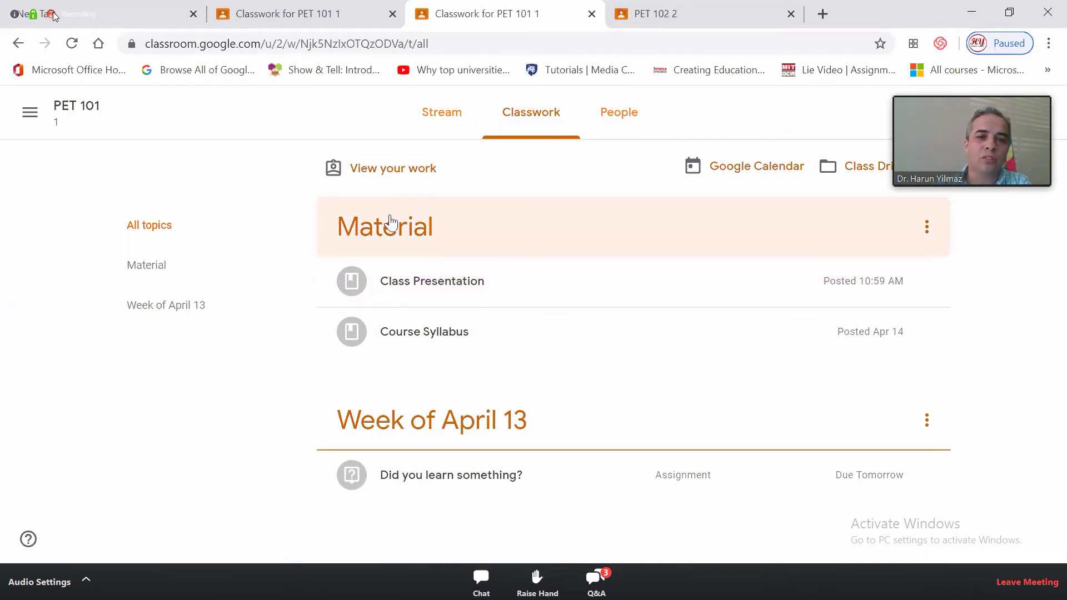
click(436, 295)
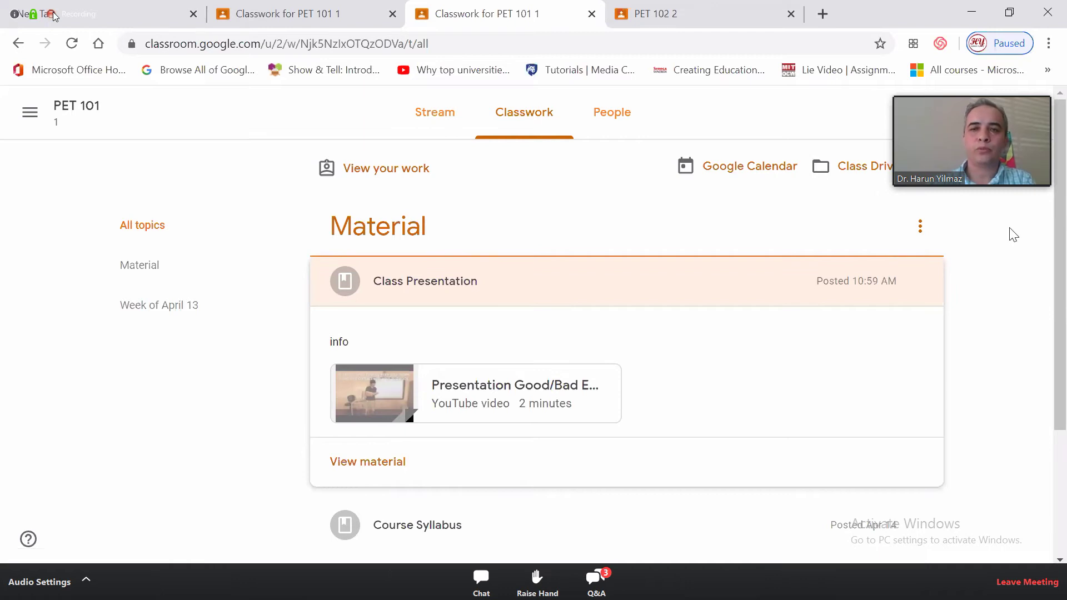
Return to the teacher's PET 101 classwork page and start a new Assignment
click(308, 22)
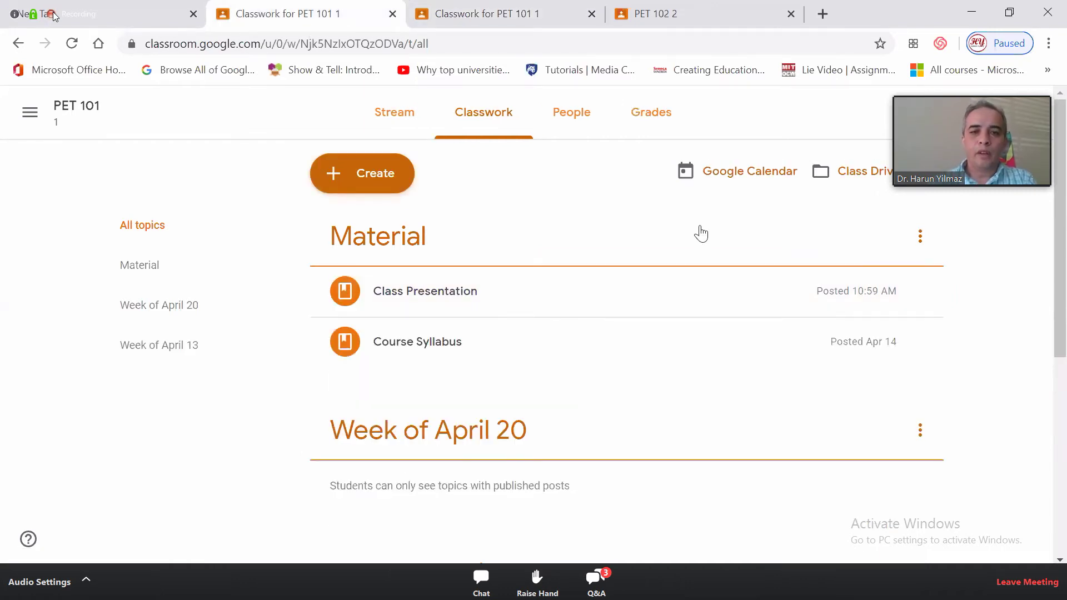
click(357, 178)
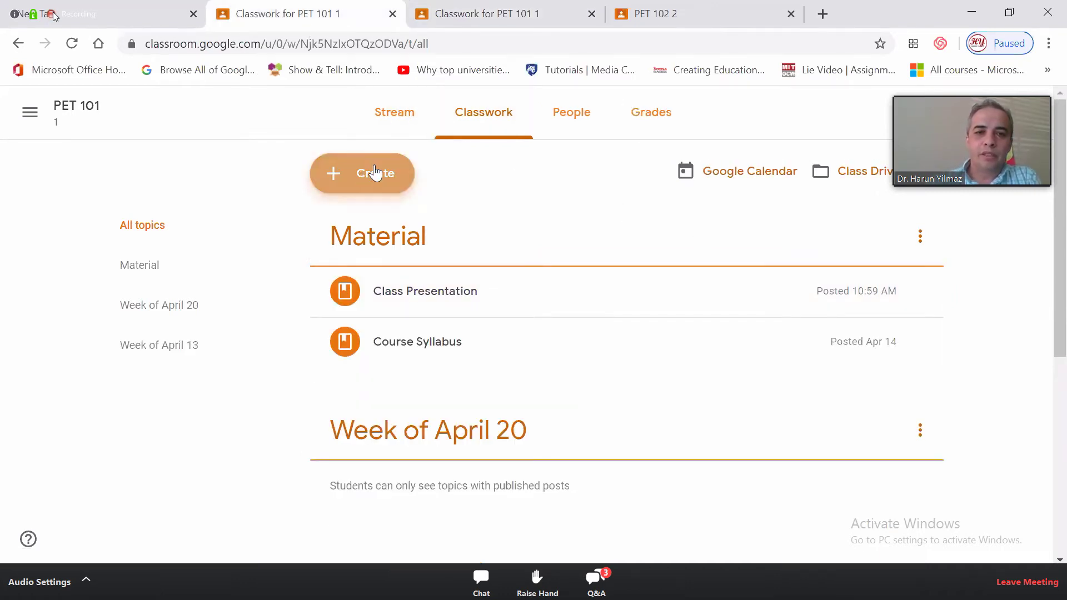
click(375, 225)
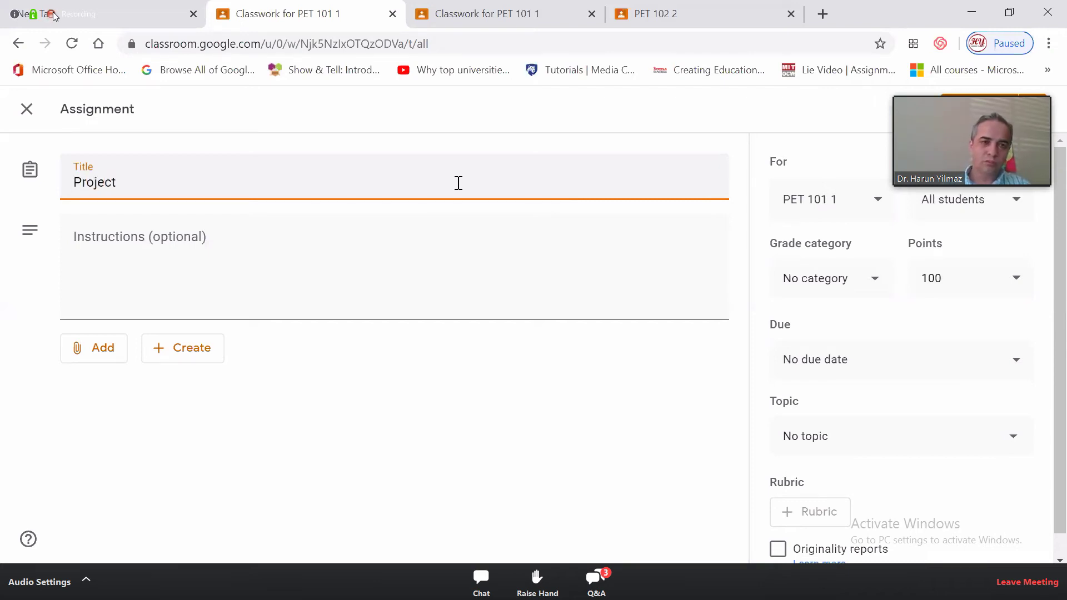
Title the assignment "Research Project" and enter "info" as its instructions
key(BackSpace)
key(BackSpace)
key(BackSpace)
key(BackSpace)
key(BackSpace)
key(BackSpace)
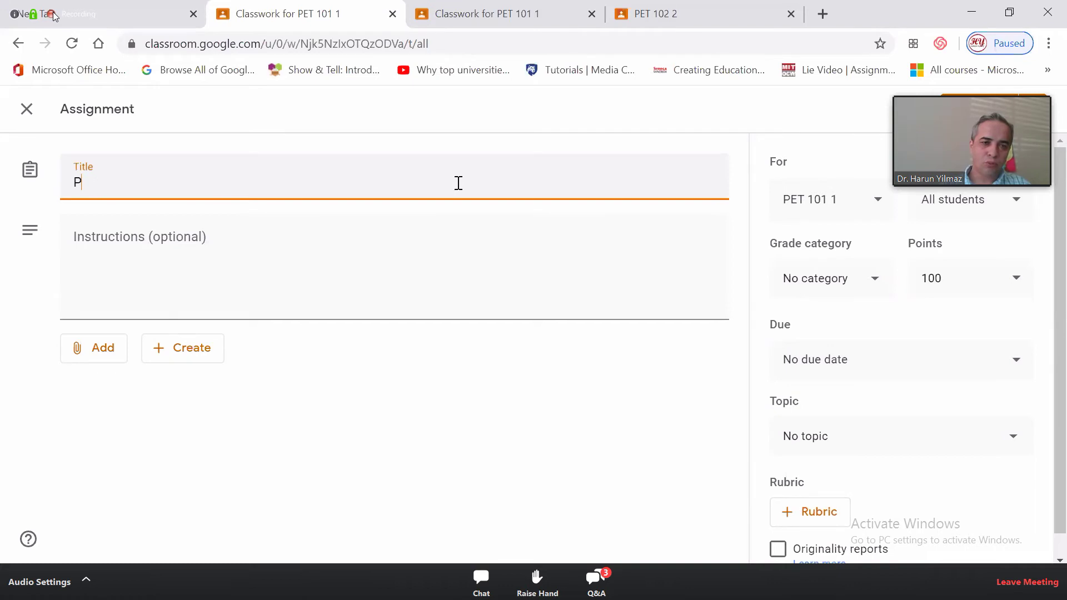
text(arch Project)
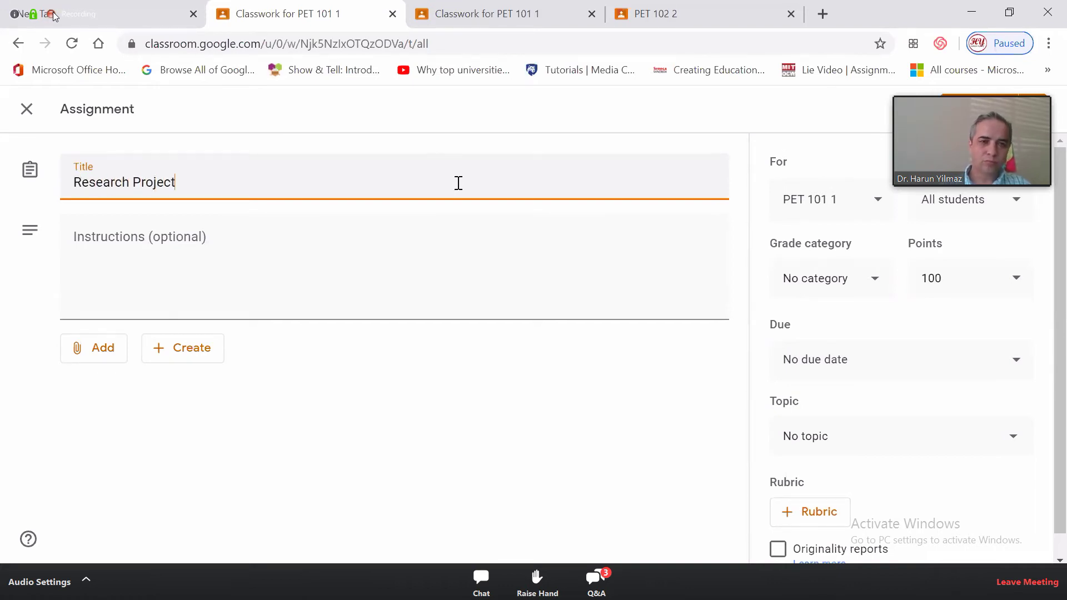
click(142, 239)
text(info)
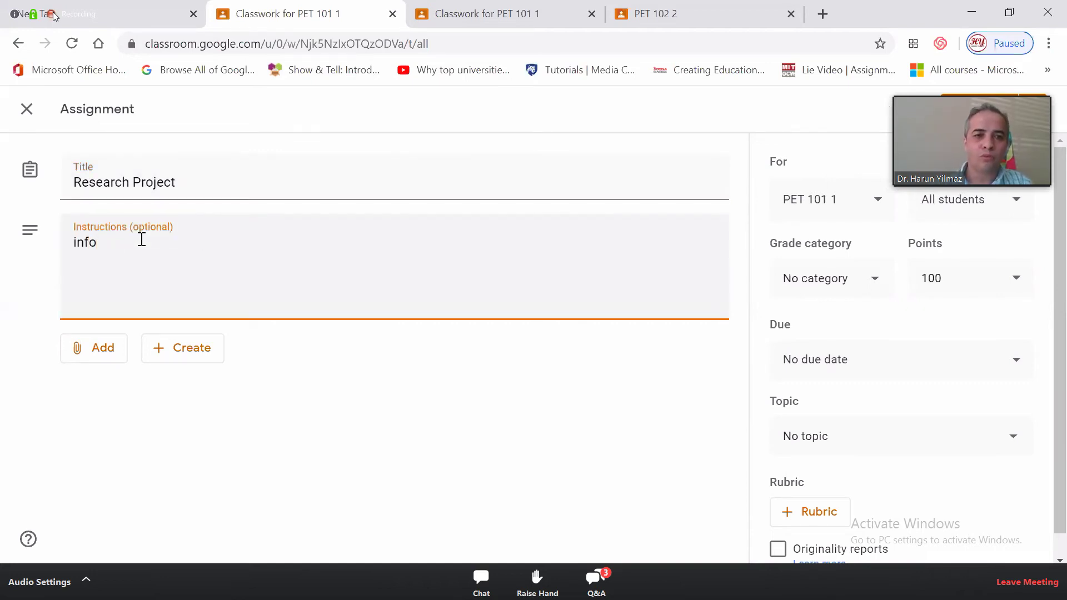
Attach the PET Class Assignment Google Docs file from My Drive to the assignment
click(89, 351)
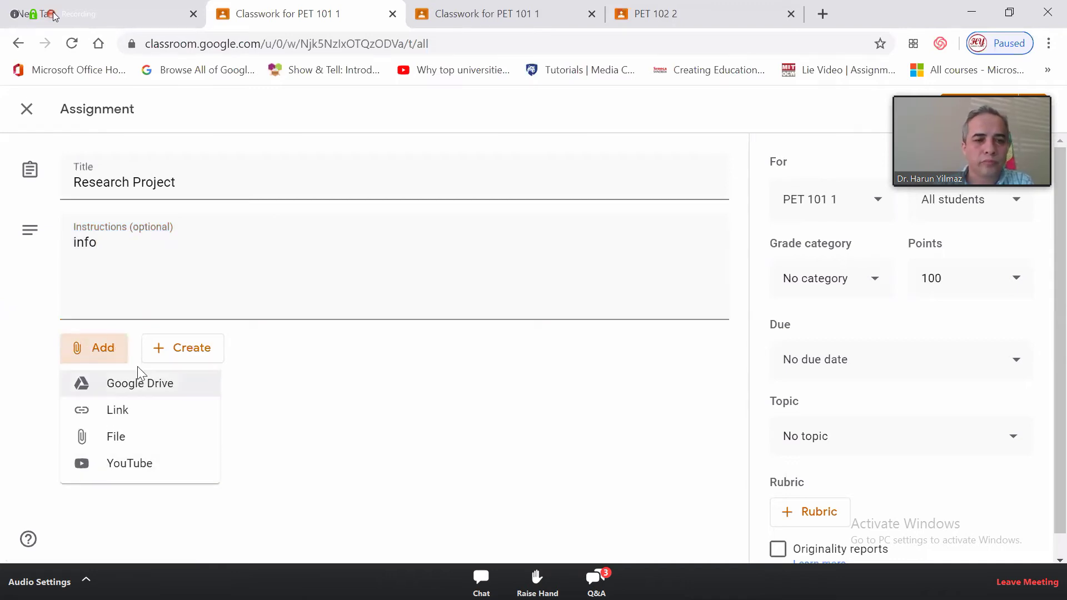
click(154, 381)
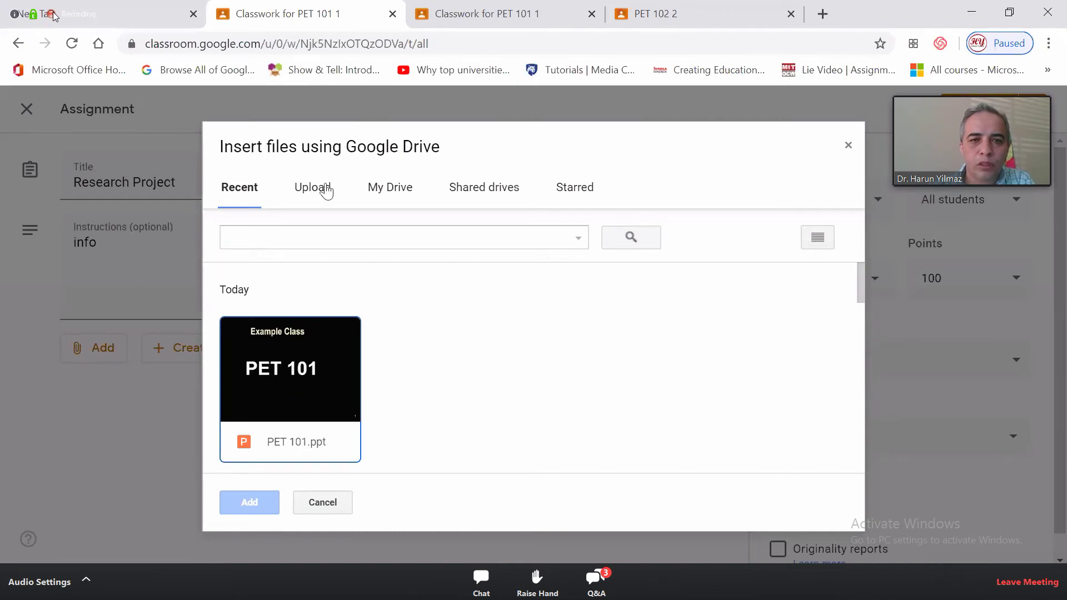
click(388, 199)
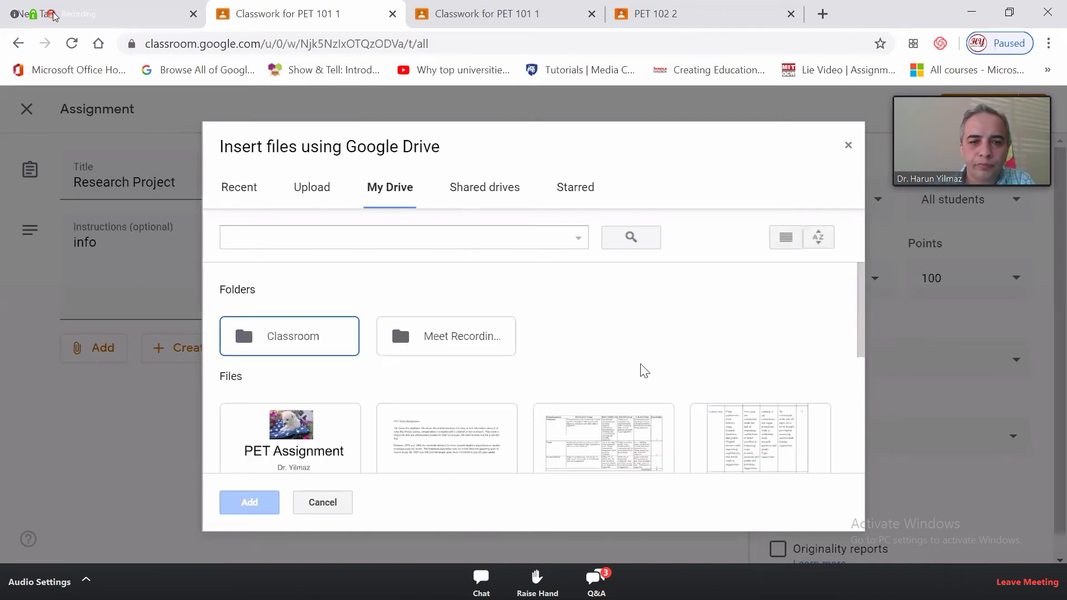
scroll(633, 378, down, 3)
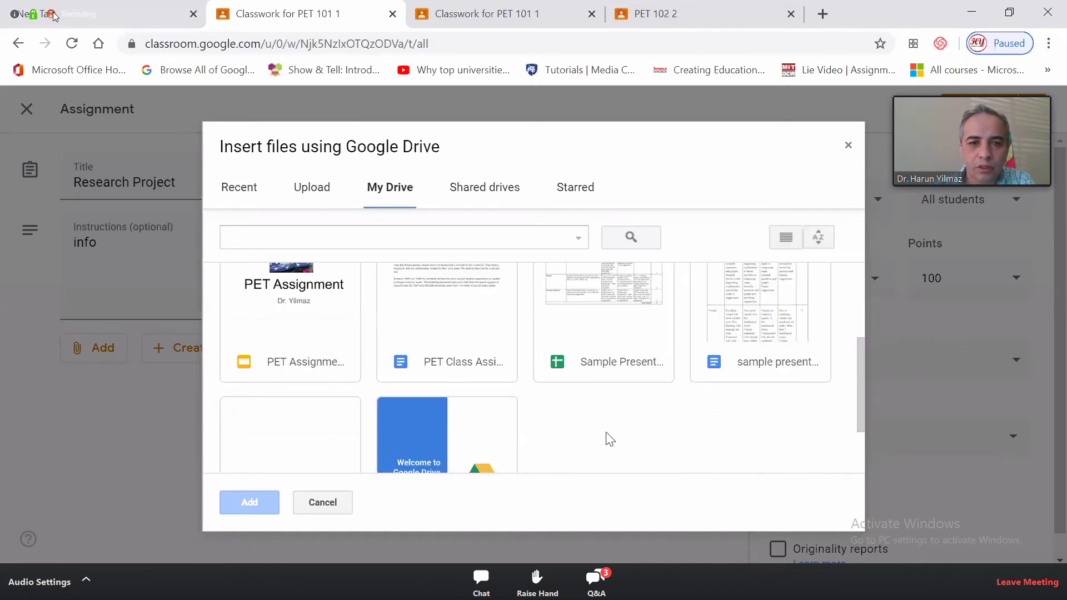
scroll(608, 439, up, 1)
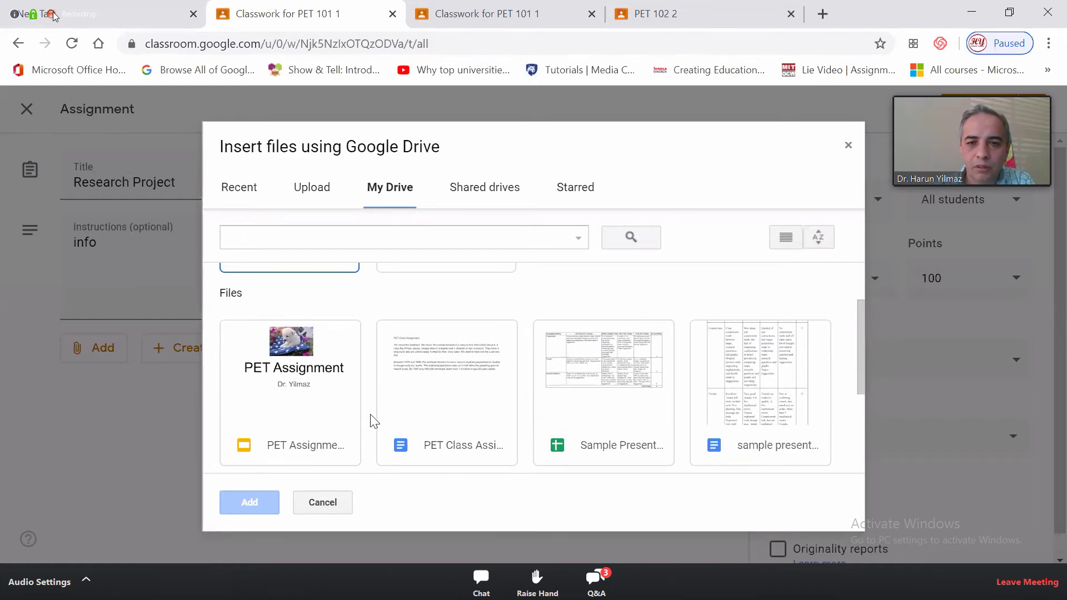
click(433, 364)
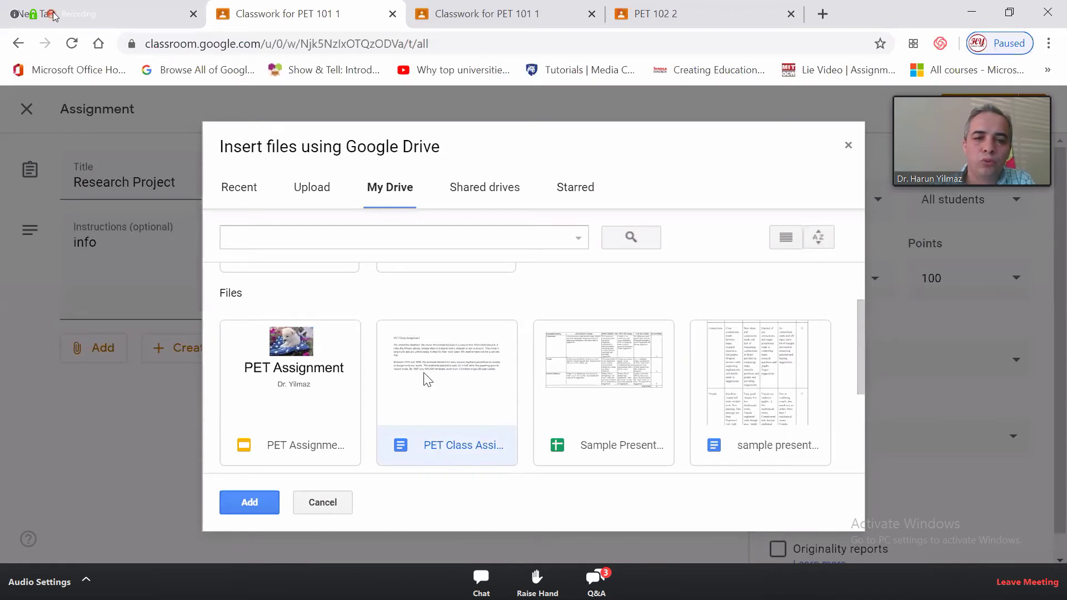
click(247, 506)
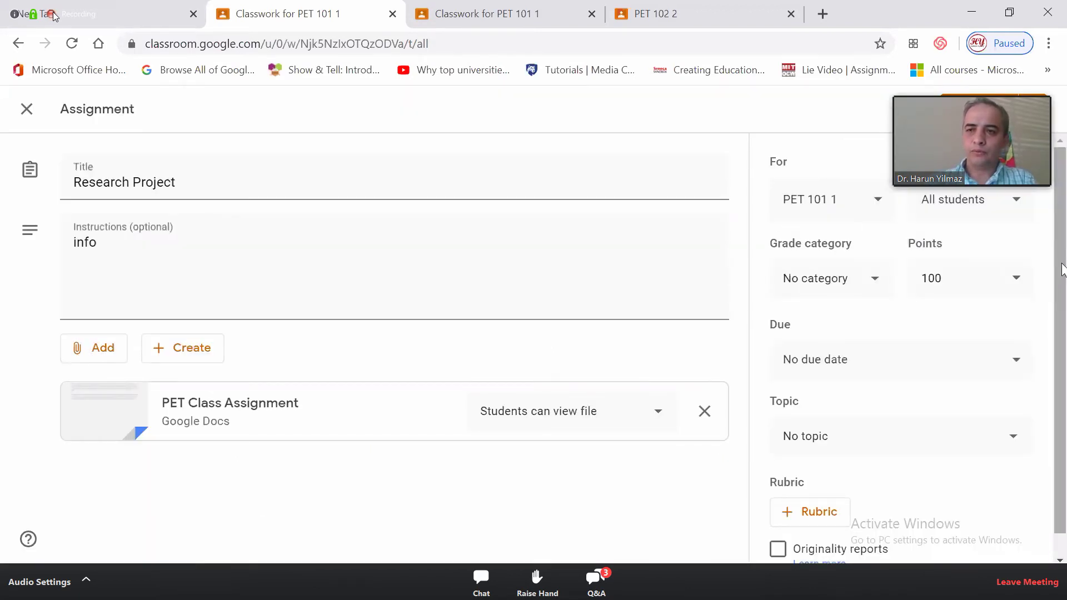
Review the student access options for the attached PET Class Assignment file, keeping Students can view file
drag(1063, 270, 1066, 325)
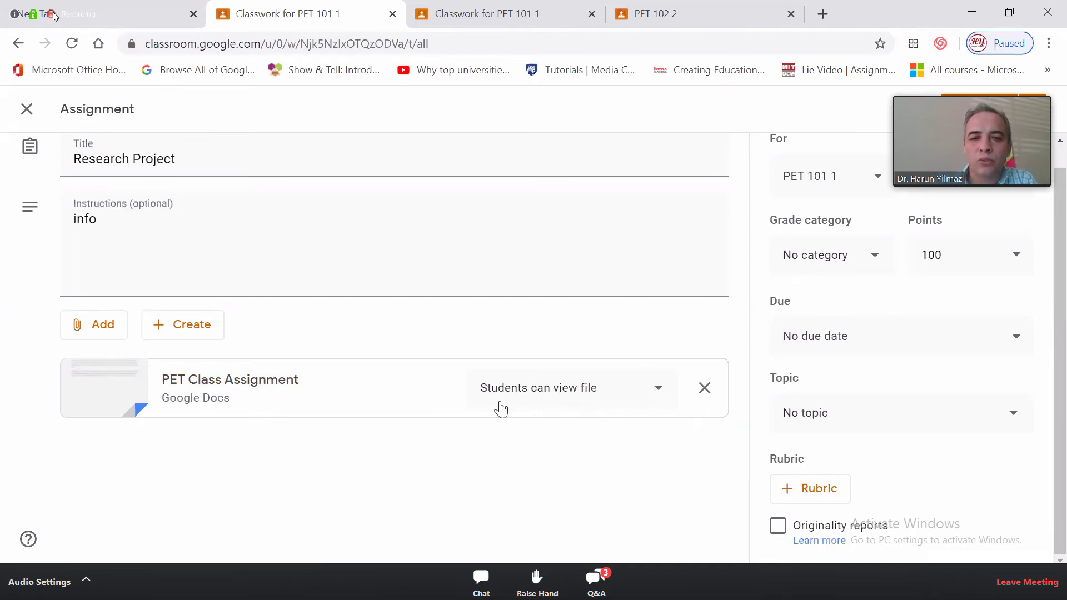
click(660, 394)
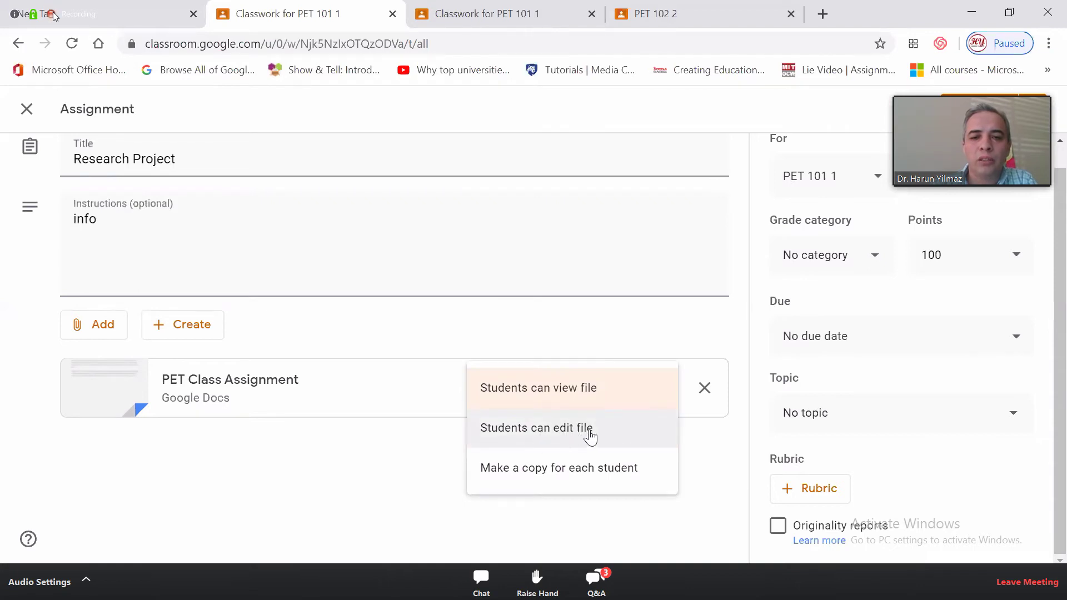
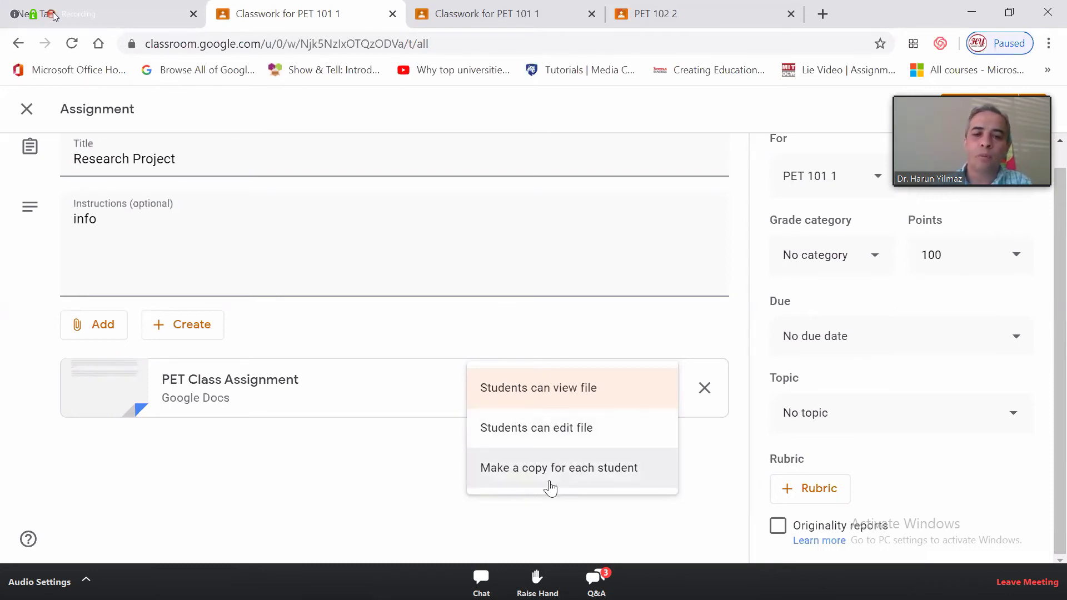
click(488, 514)
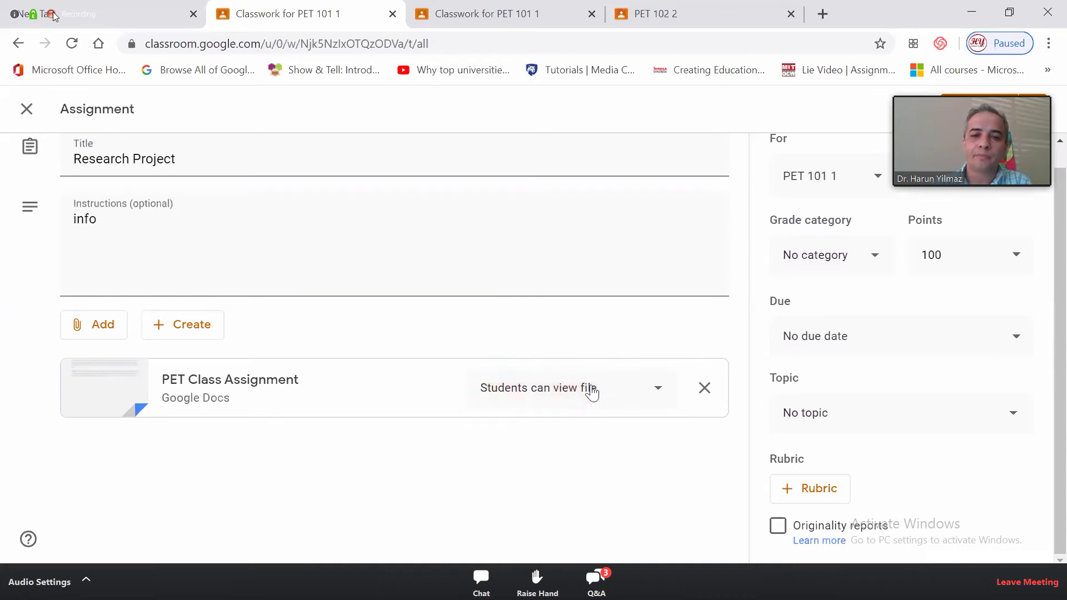
Set the attached PET Class Assignment file to Make a copy for each student
click(581, 412)
click(565, 465)
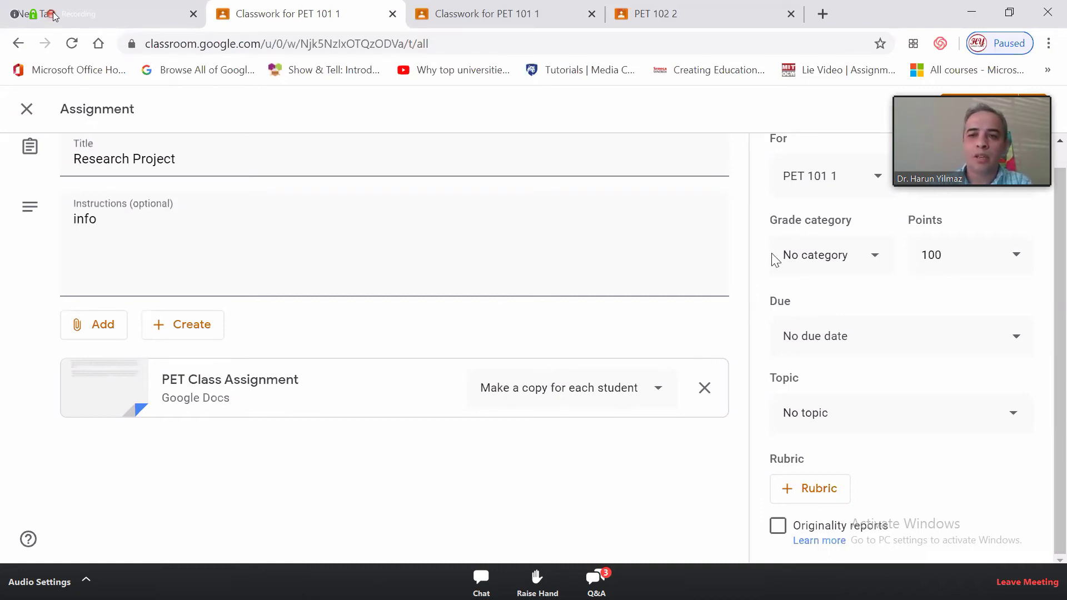
Review the class and student recipient options for the assignment, keeping PET 101 and All students selected
scroll(786, 231, up, 1)
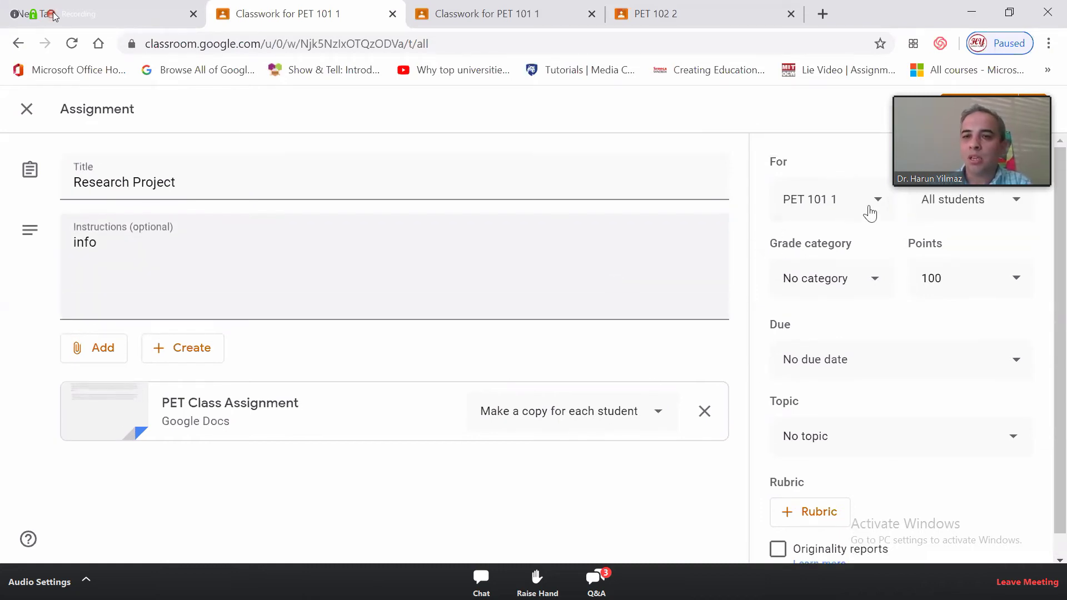
click(878, 203)
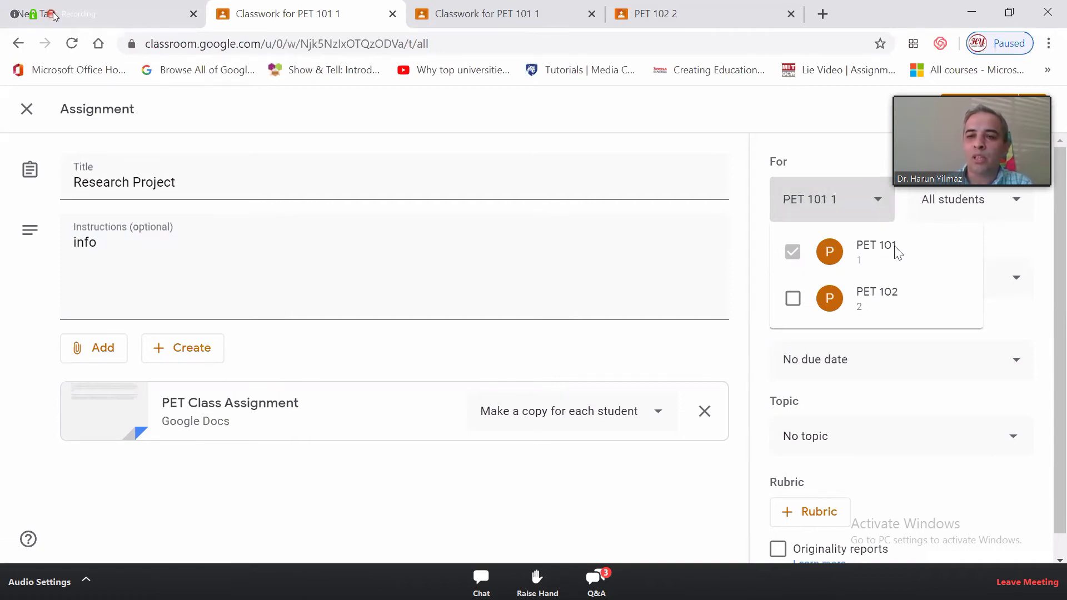
click(1002, 200)
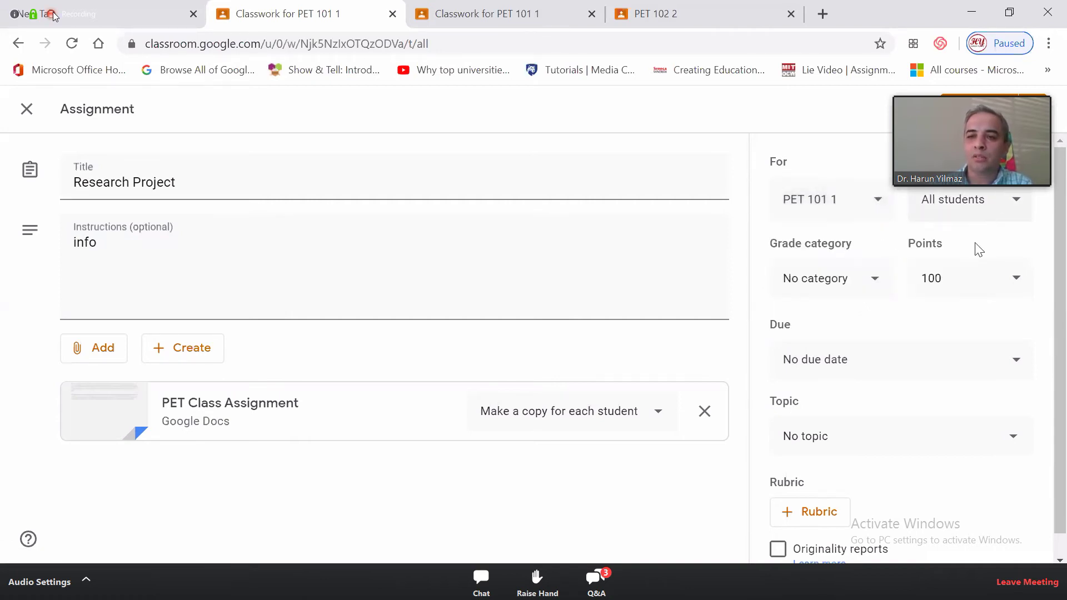
click(1003, 207)
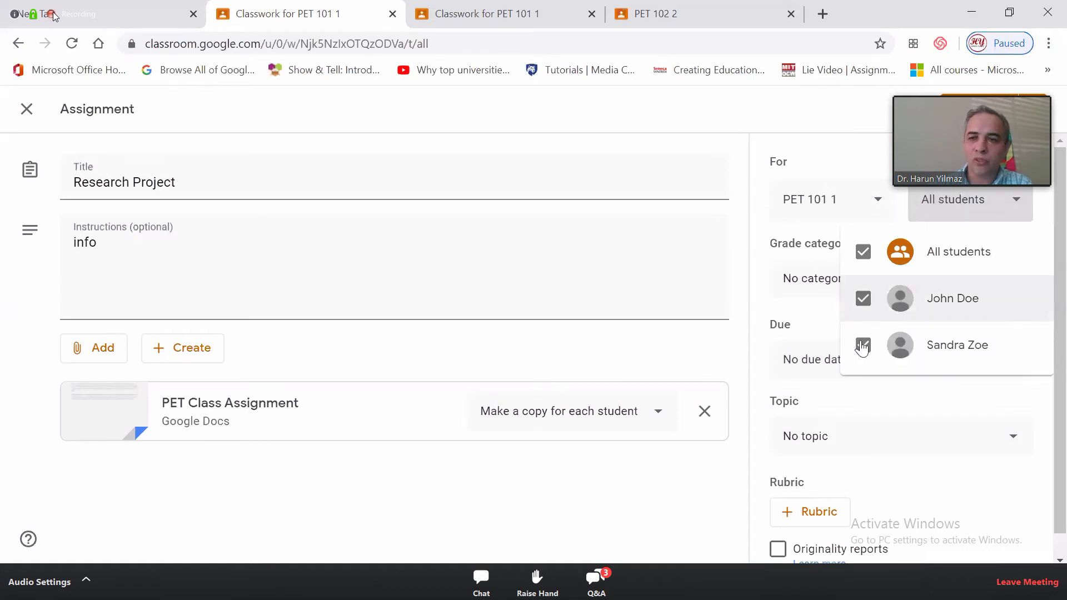
click(862, 300)
click(862, 345)
click(863, 303)
click(890, 253)
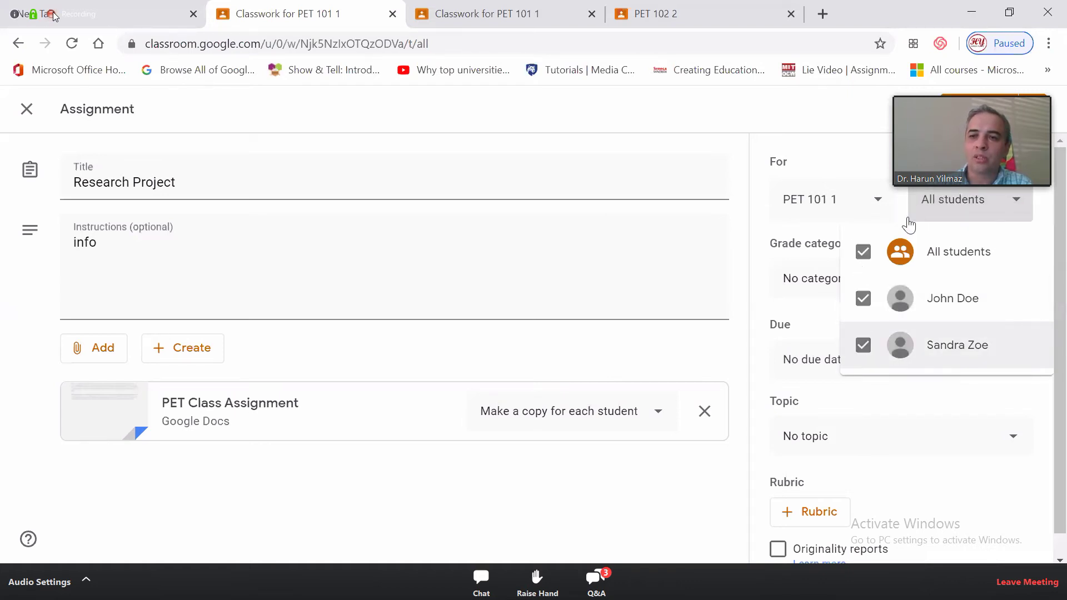
click(990, 195)
Set the assignment's grade category to Project and its due date to Apr 17, 2020
click(863, 288)
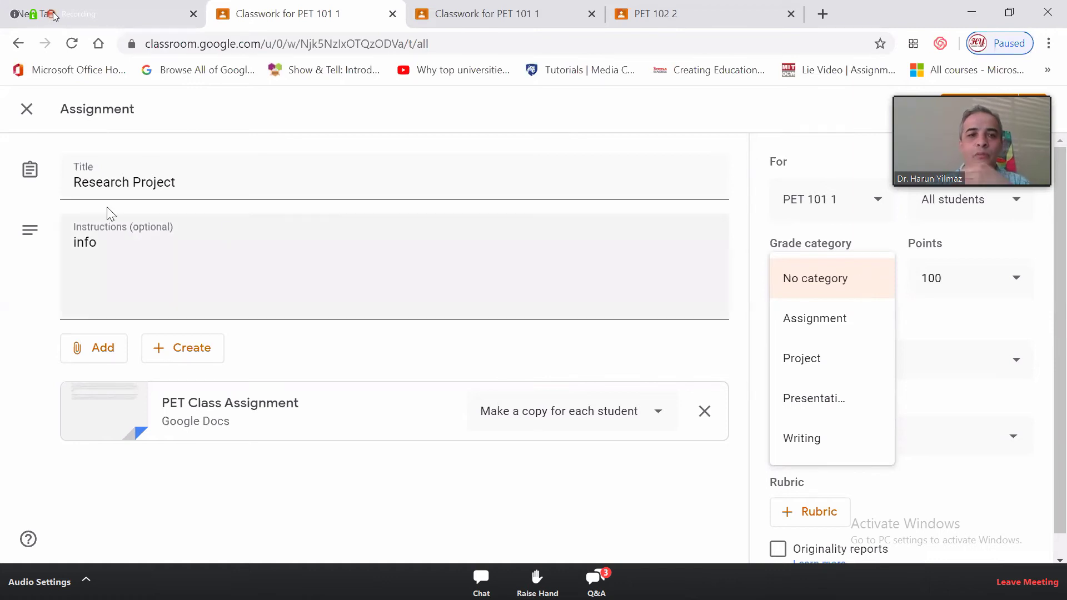
click(814, 364)
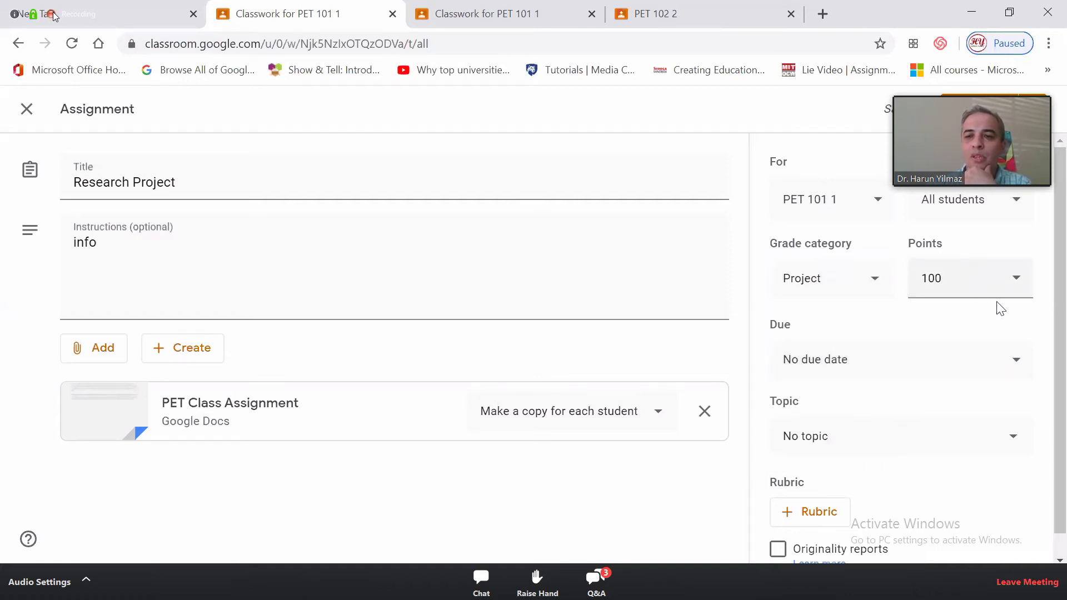
click(853, 362)
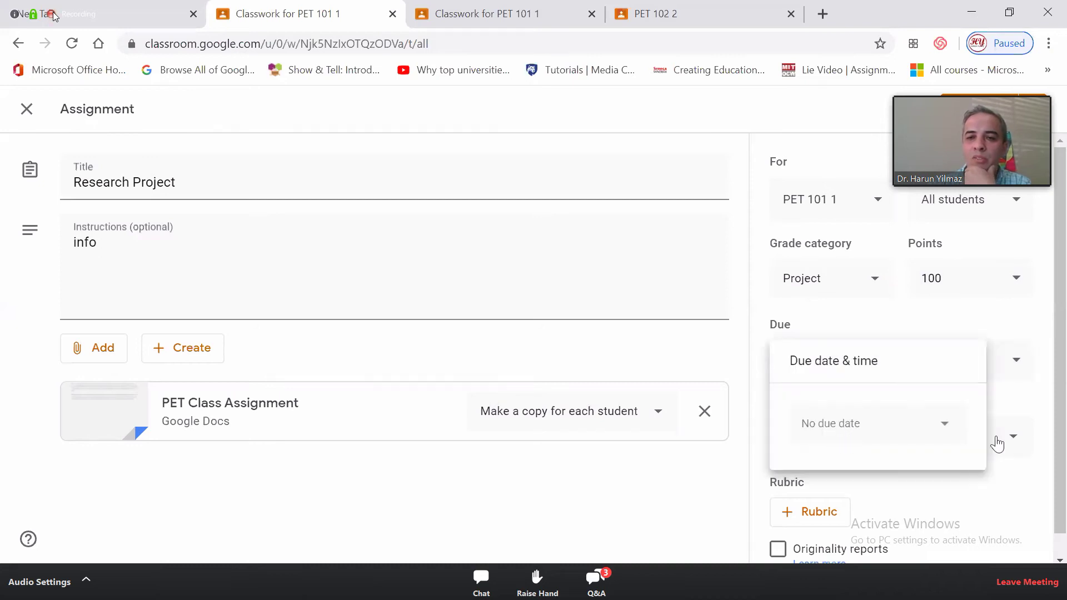
click(948, 430)
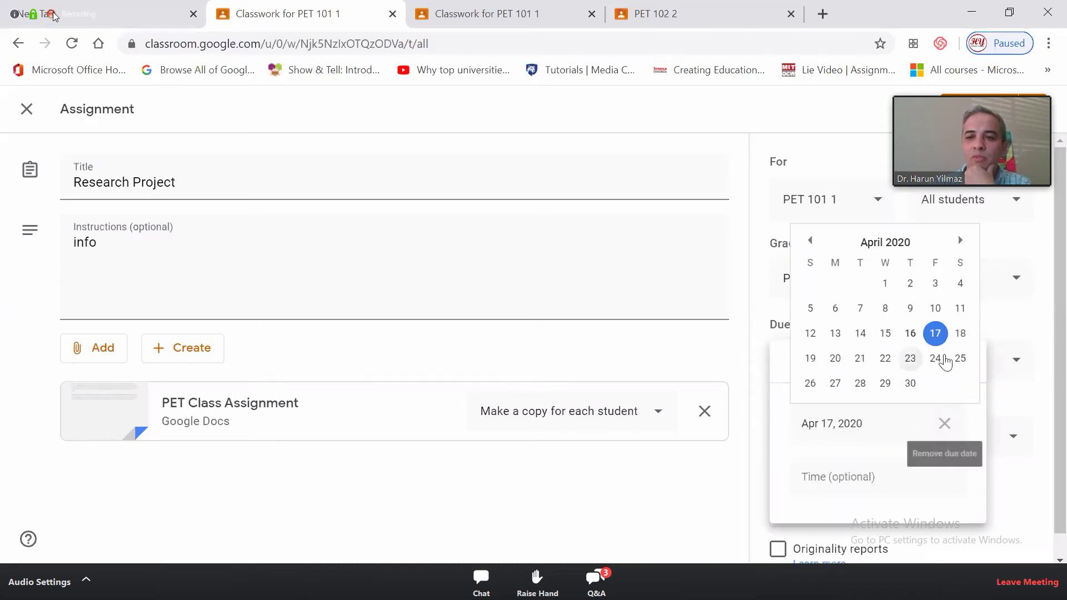
click(758, 294)
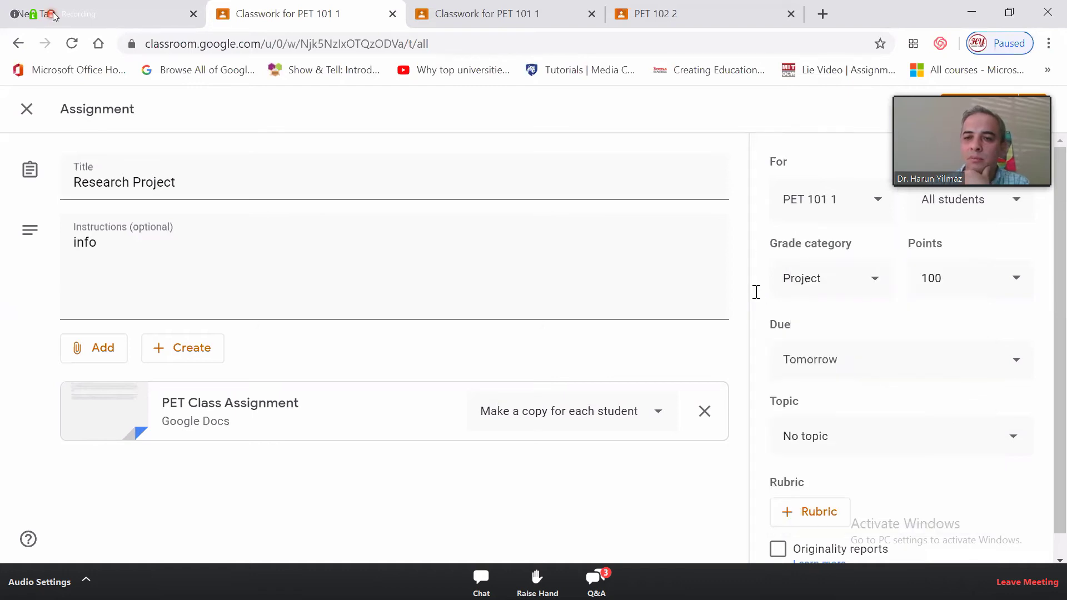
File the Research Project assignment under the Week of April 20 topic
click(821, 443)
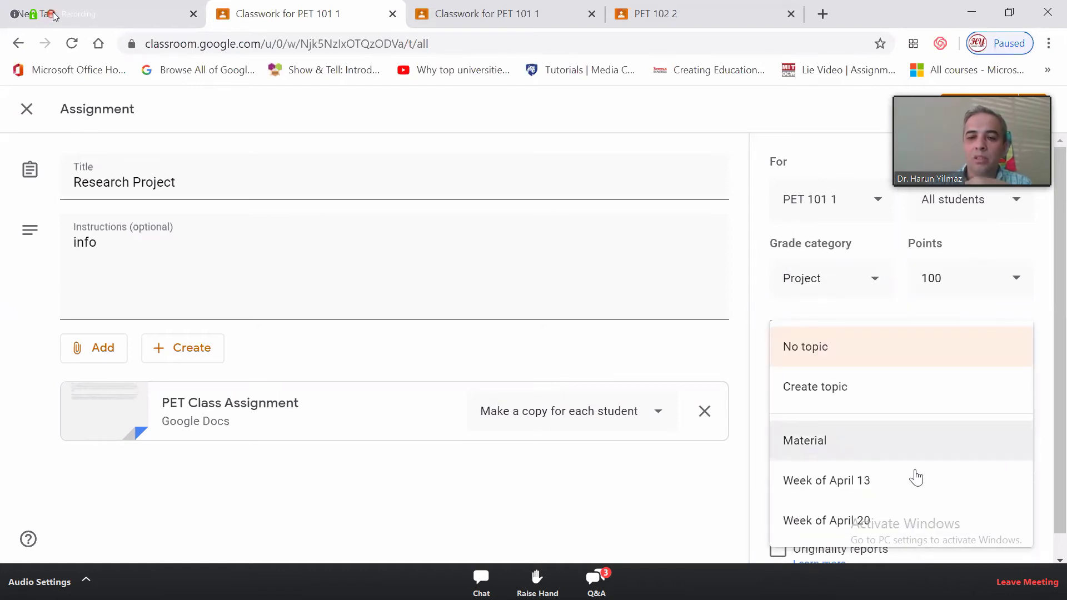
click(836, 528)
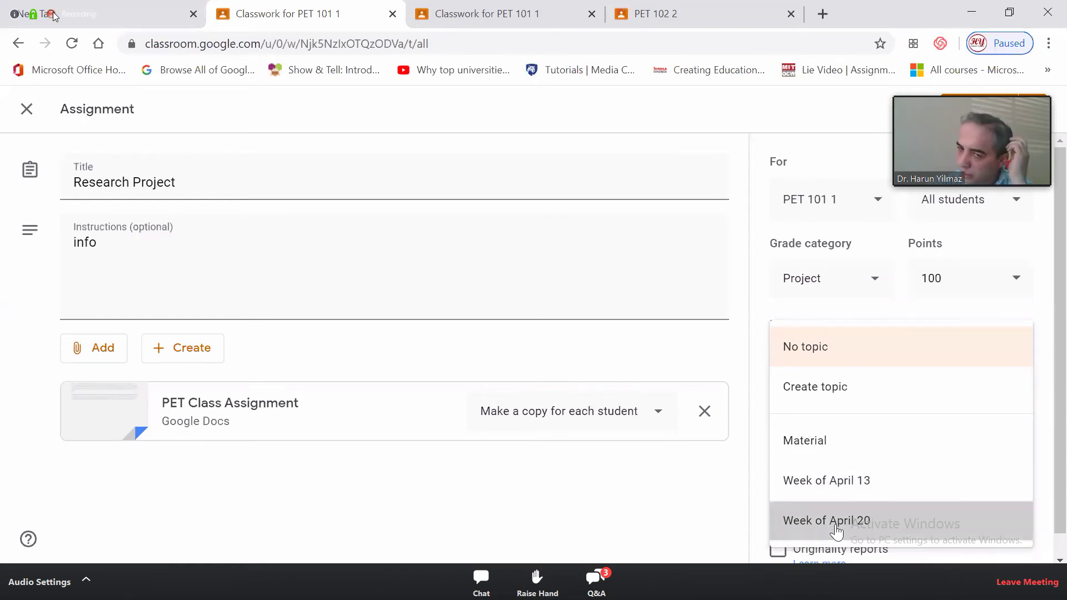
click(837, 528)
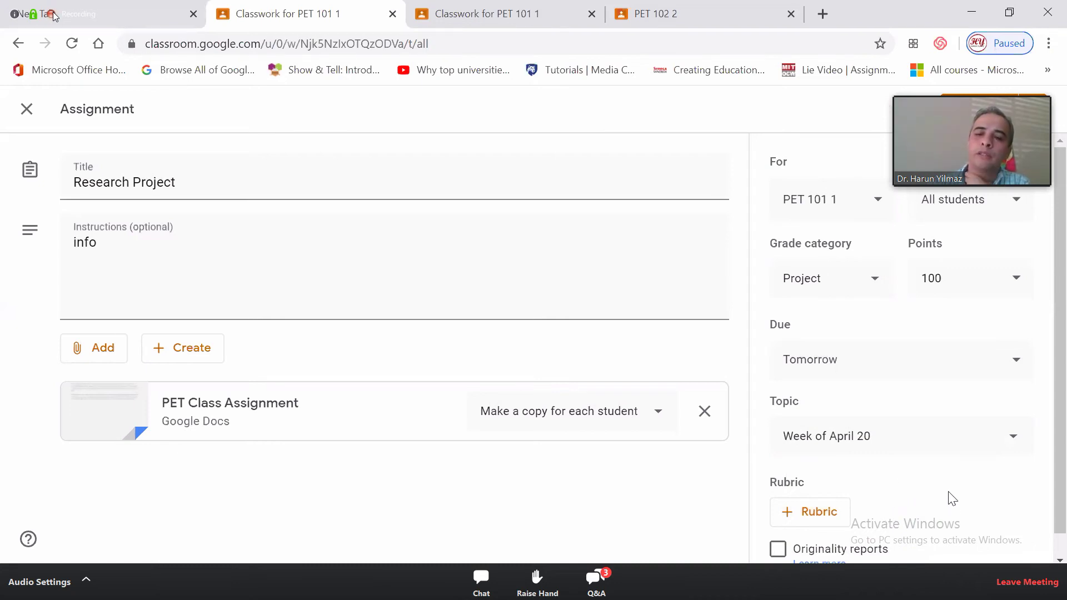
Check the originality reports allowance for the class without enabling the option on the assignment
scroll(952, 498, down, 1)
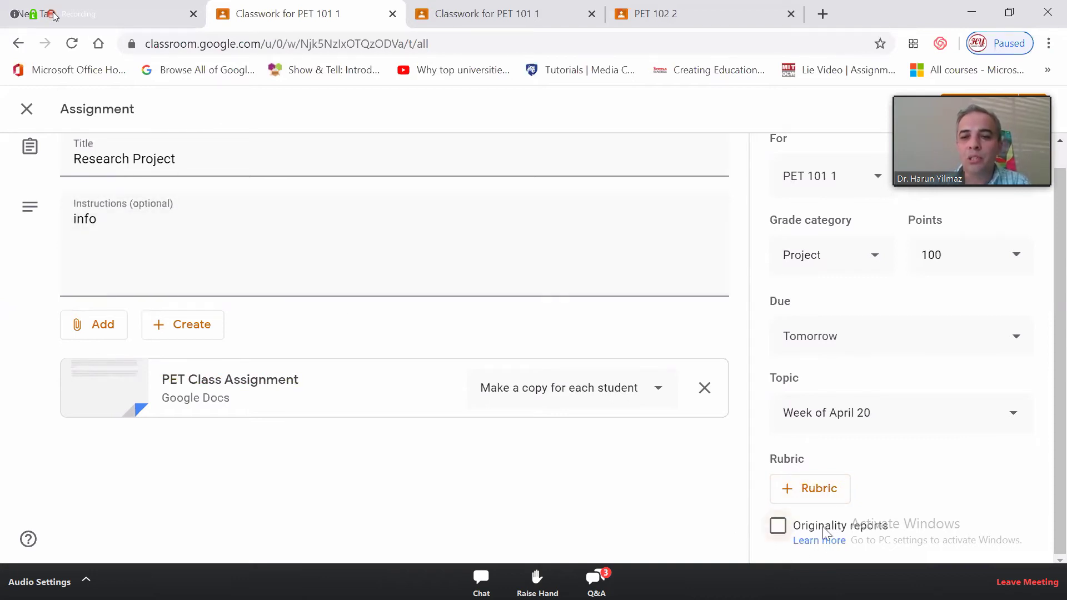
click(779, 527)
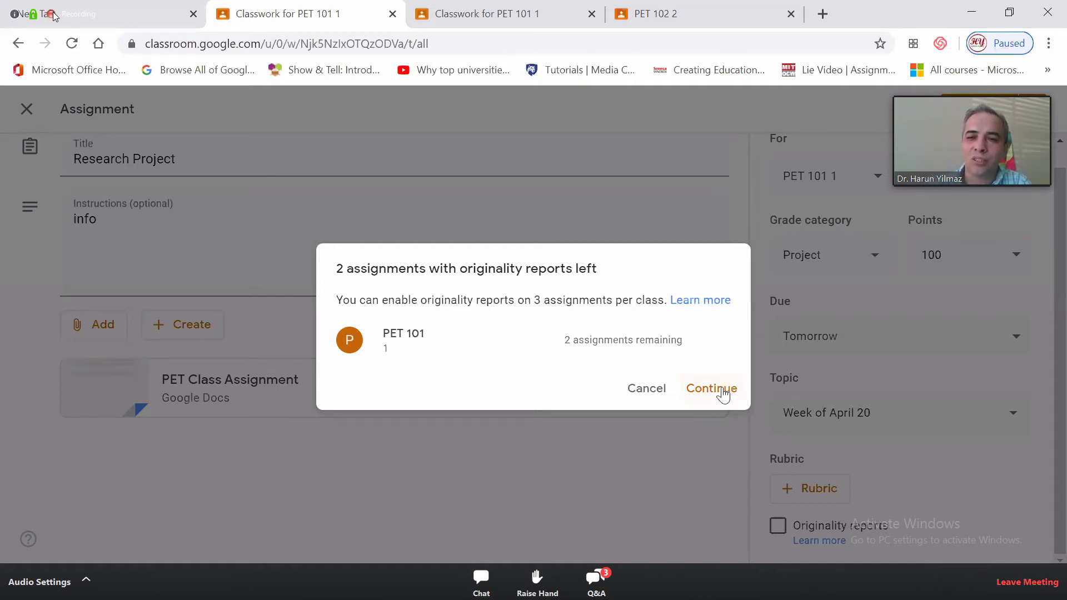
click(654, 400)
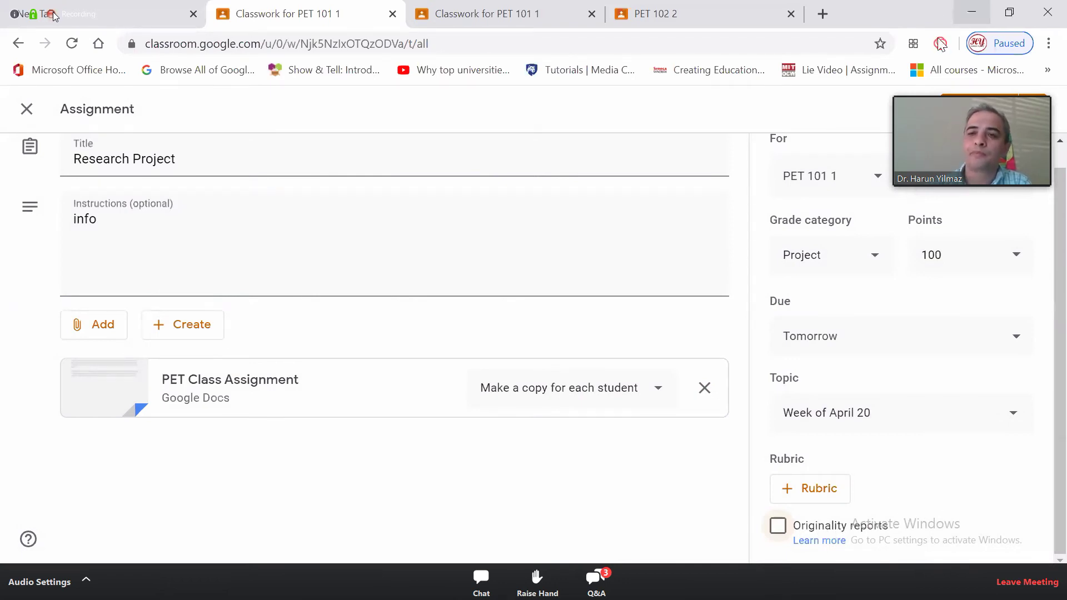
Post the Research Project assignment to the PET 101 class
click(1035, 108)
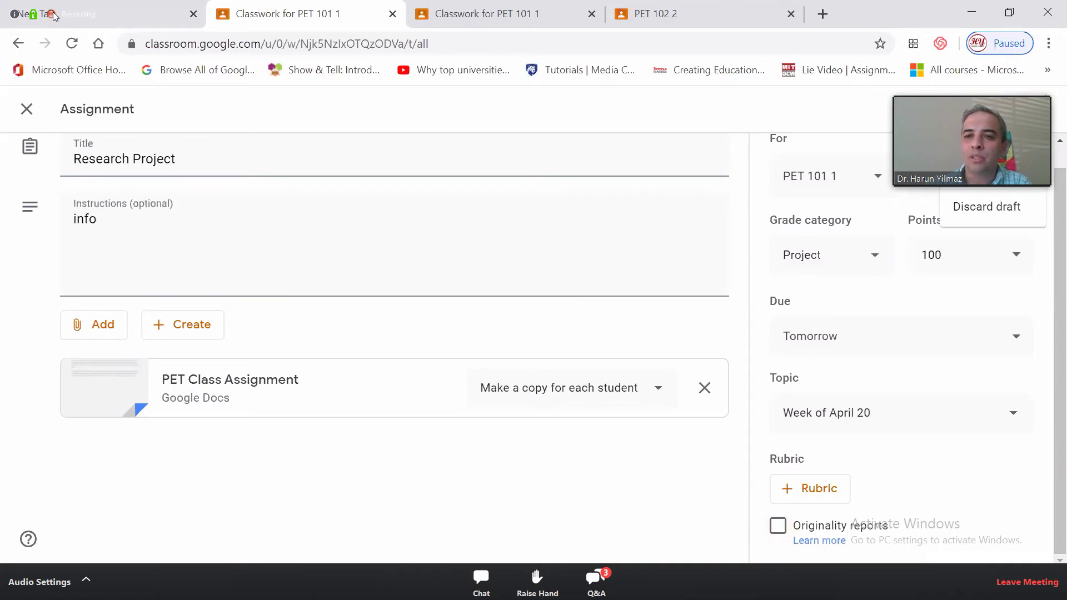
click(987, 180)
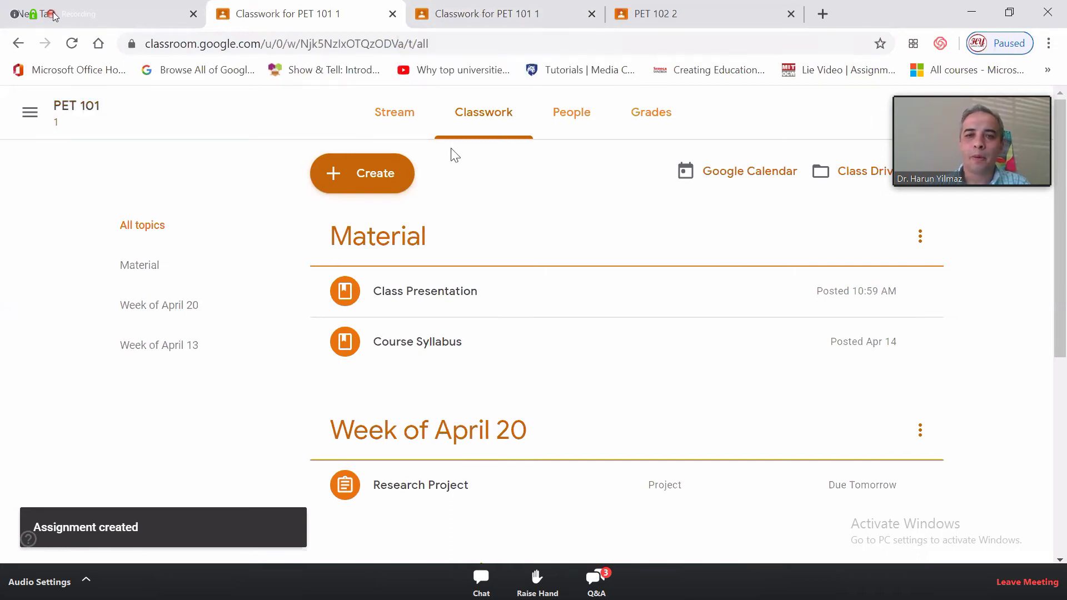
Check for the Research Project assignment in the teacher's class stream and in the student's stream and classwork pages
click(76, 113)
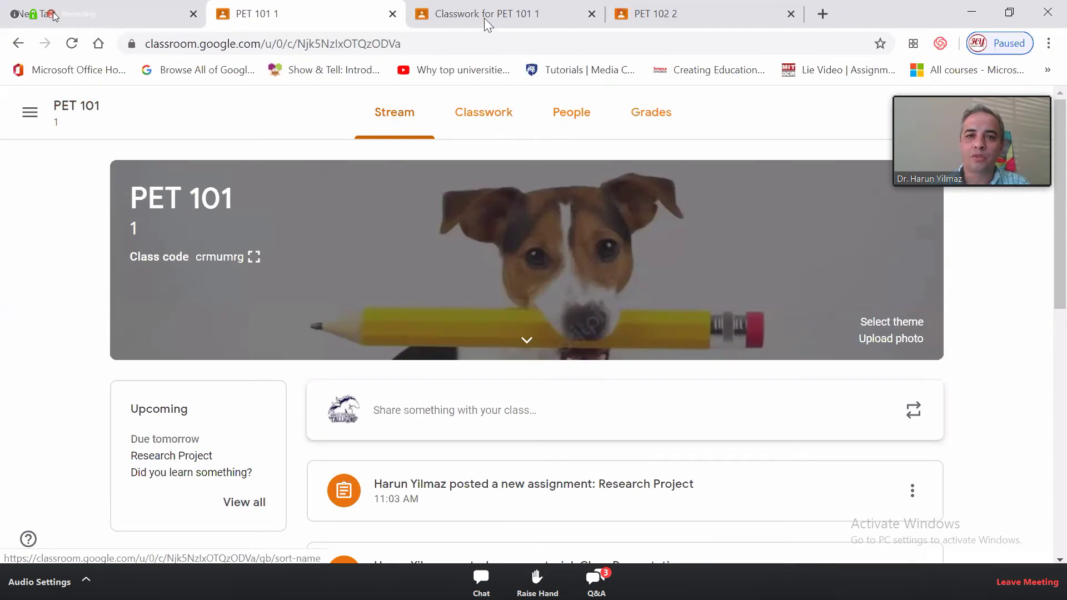
key(ctrl+Tab)
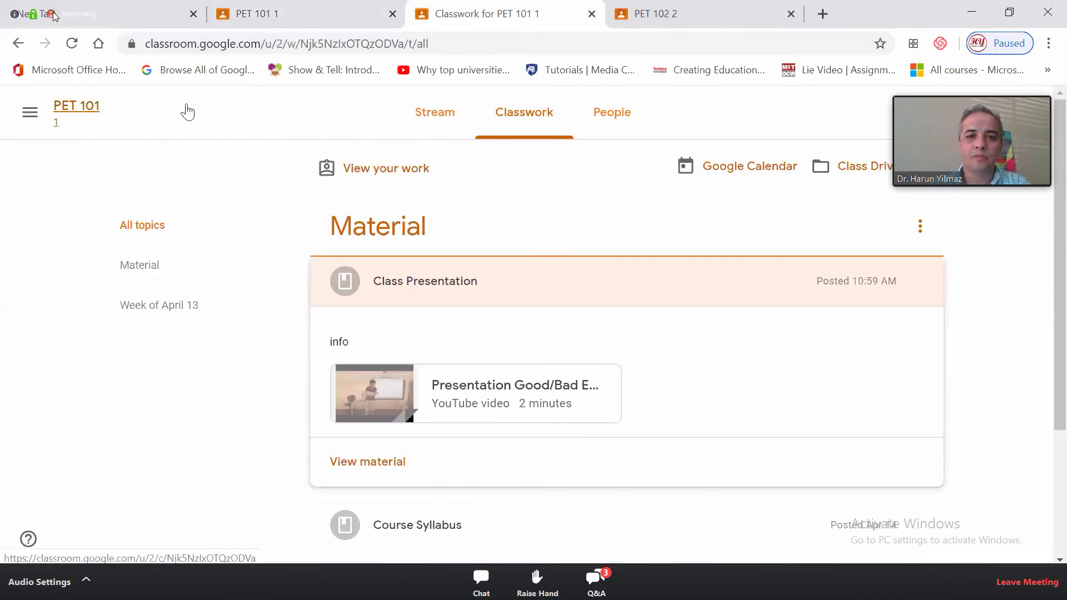
click(417, 109)
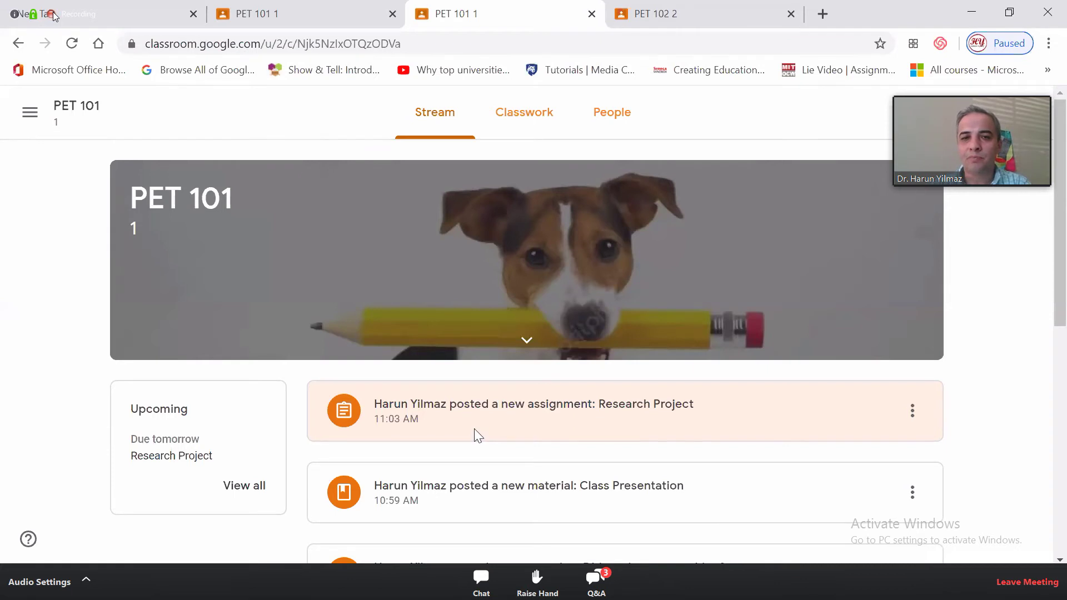
click(523, 119)
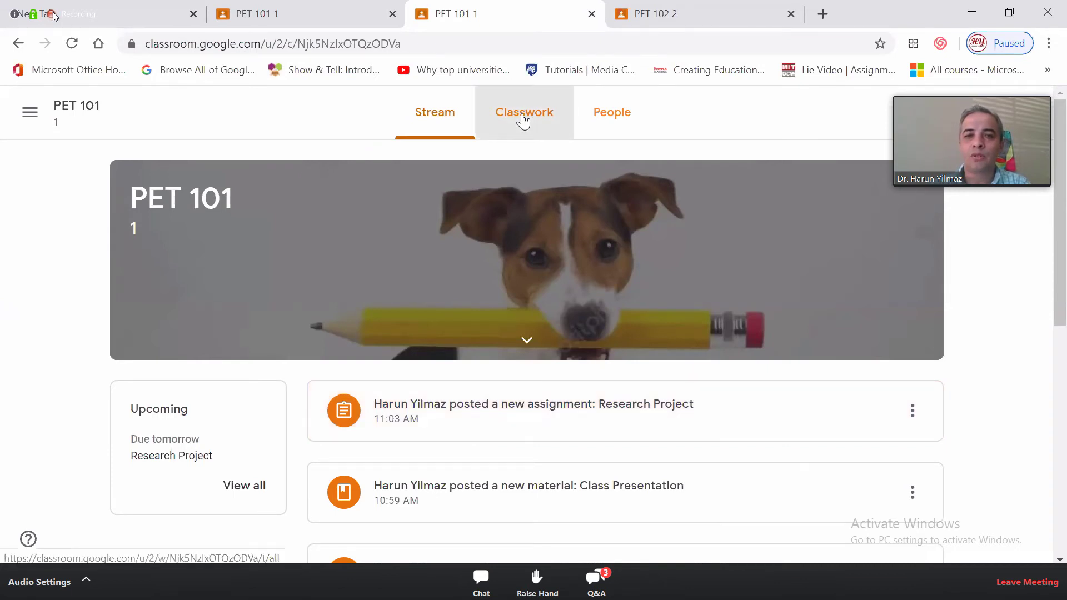
scroll(1014, 276, down, 3)
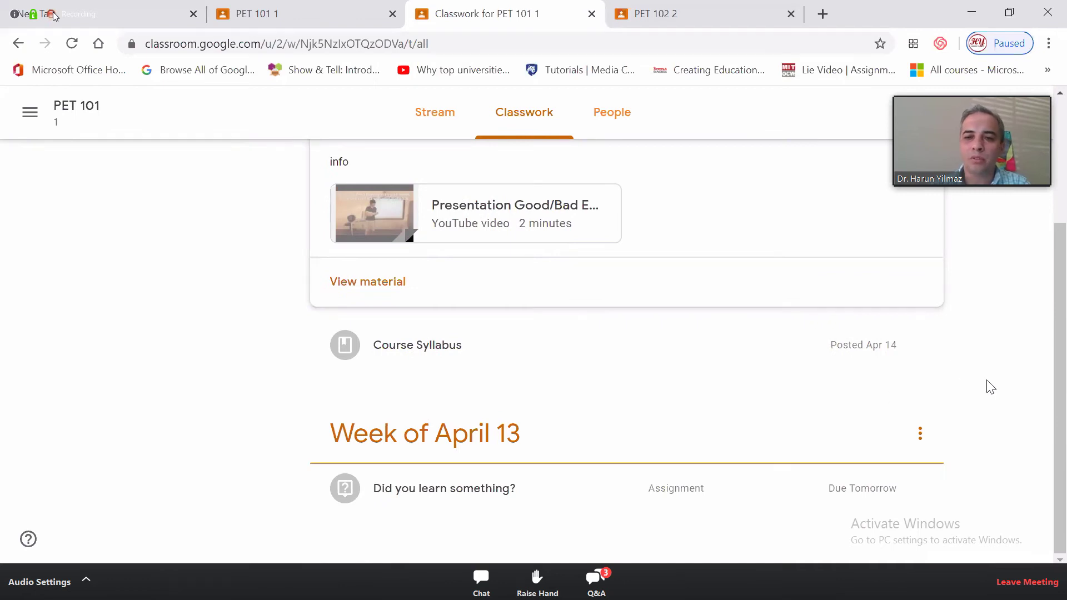
scroll(989, 386, up, 3)
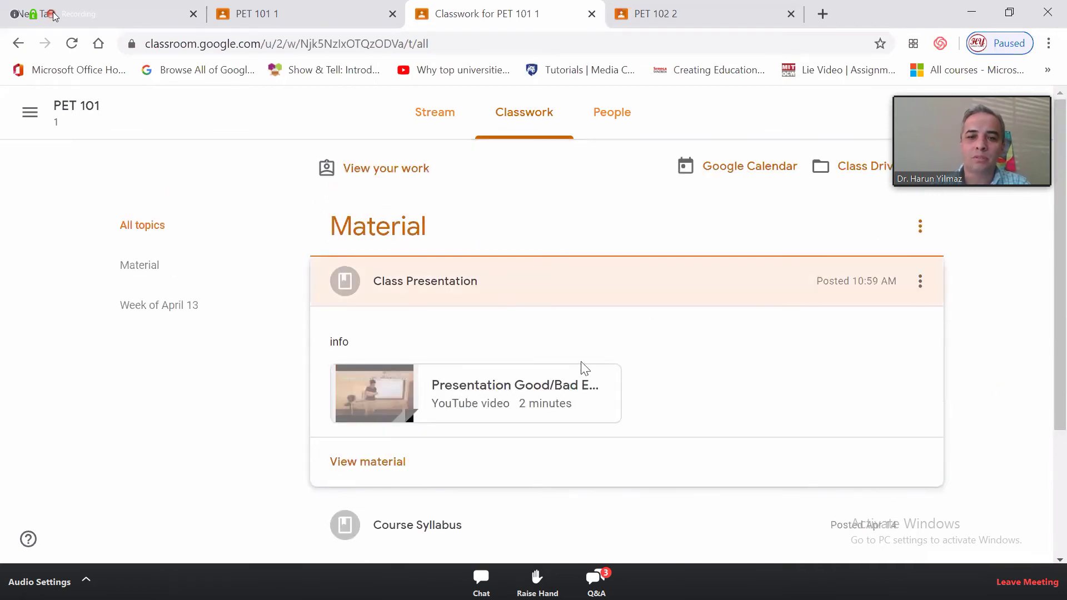
scroll(583, 368, down, 3)
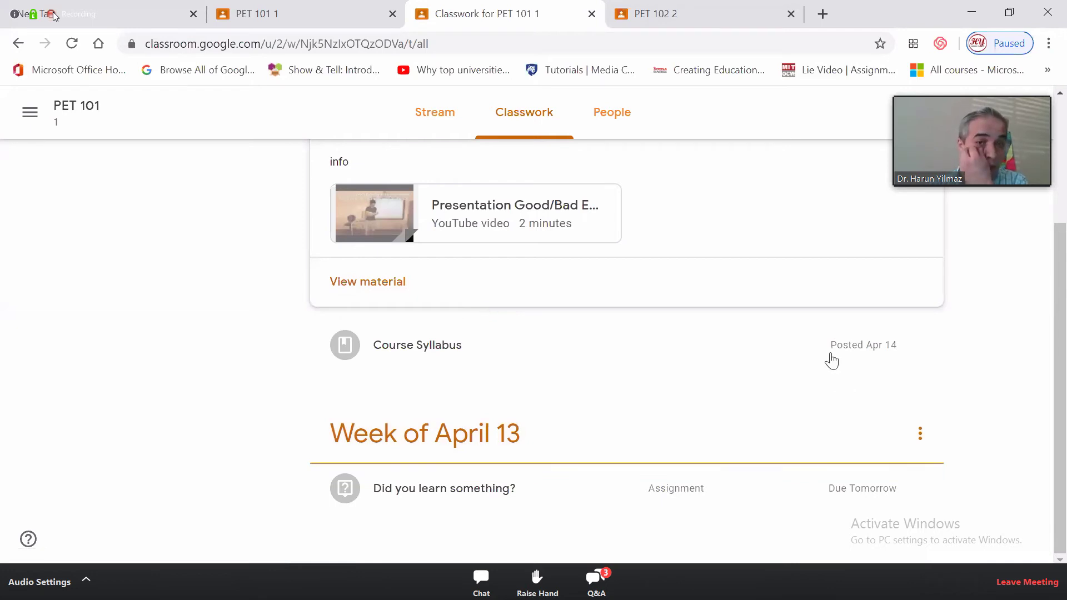
Return to the teacher's PET 101 classwork page and expand the Research Project assignment under Week of April 20
click(279, 11)
click(494, 112)
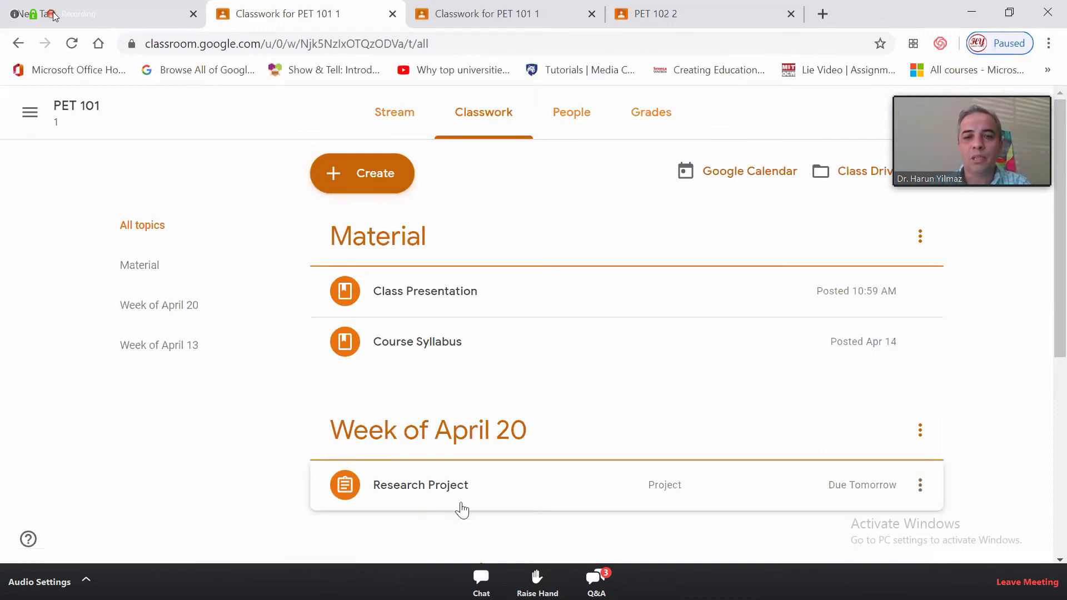
scroll(469, 505, down, 5)
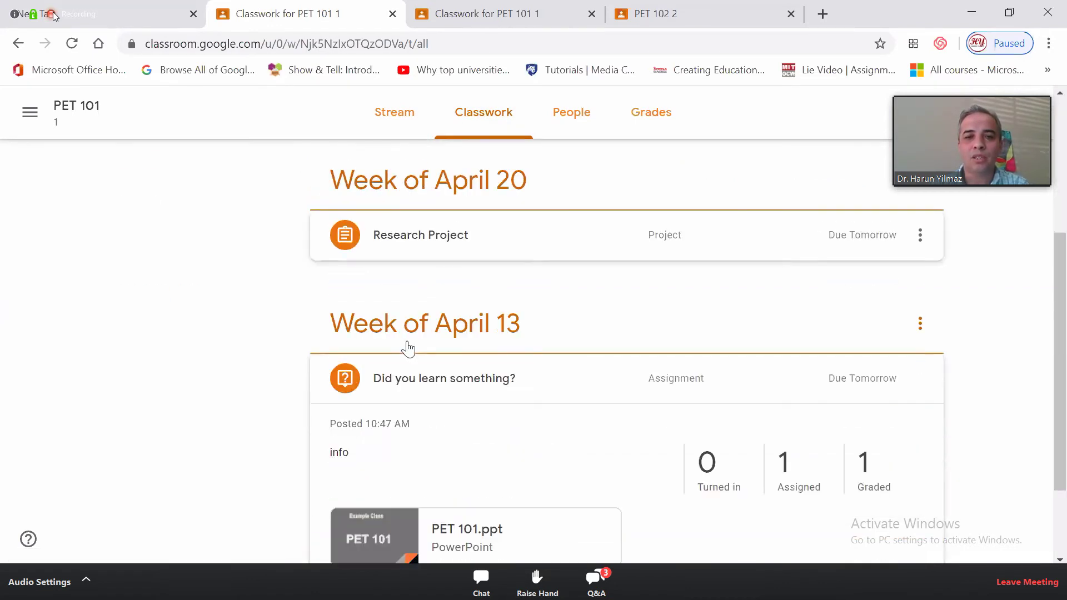
click(444, 239)
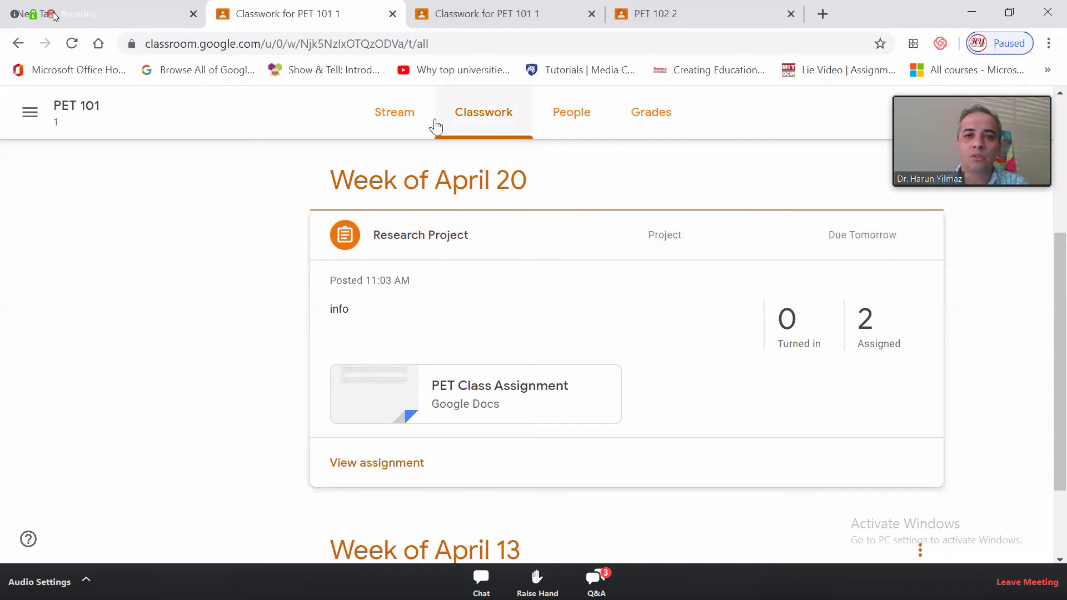
Switch to the student's view of PET 101 and open the student's PET Class Assignment document from the Research Project assignment
click(477, 16)
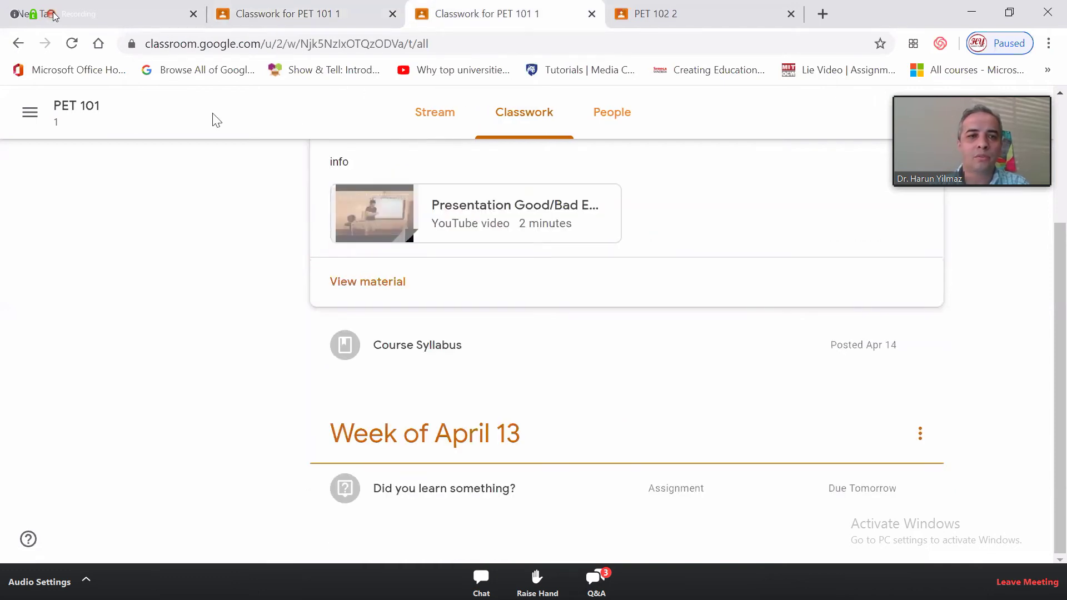
click(85, 109)
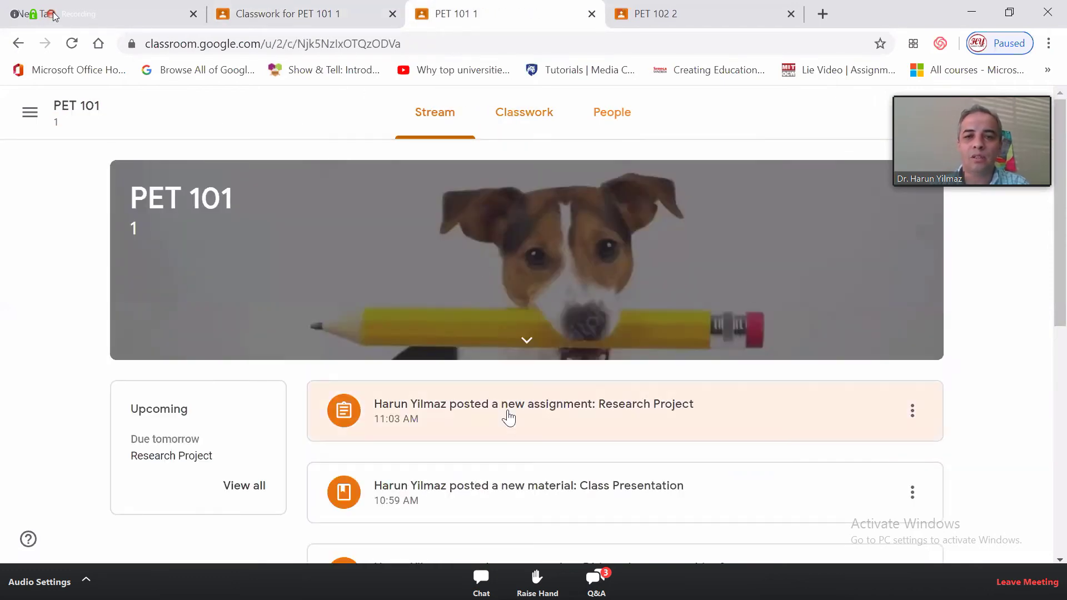
click(528, 410)
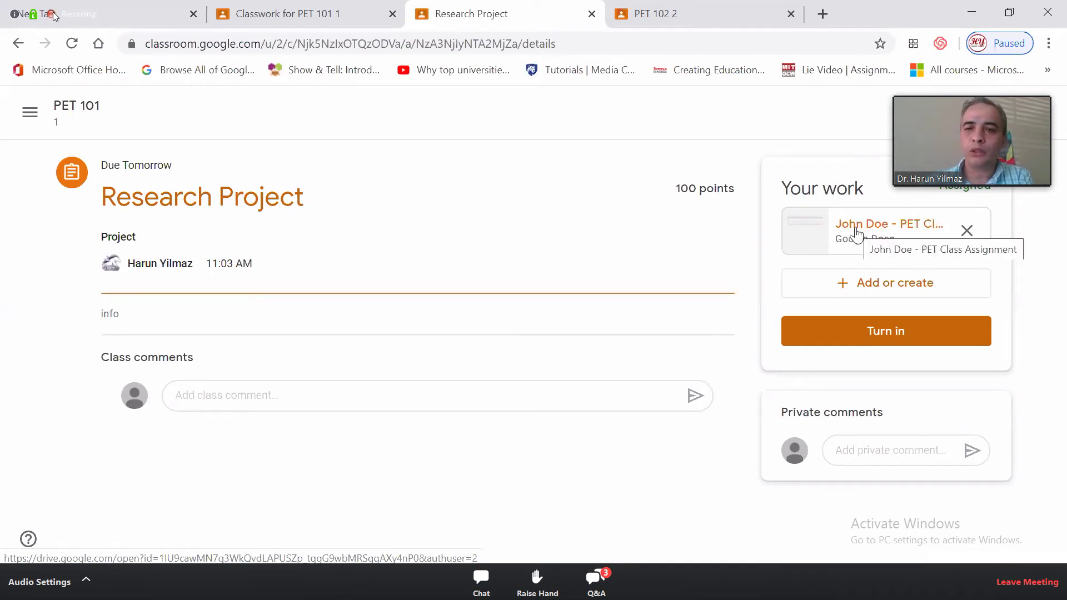
click(881, 236)
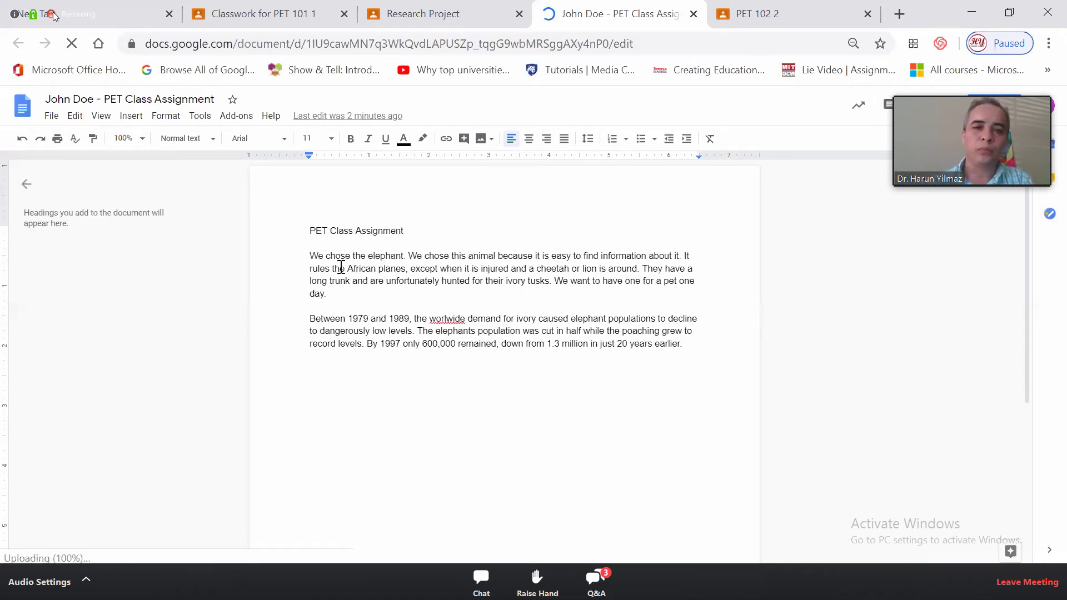
Copy the paragraph beginning "Between 1979 and 1989" and paste three copies of it below the original
click(689, 349)
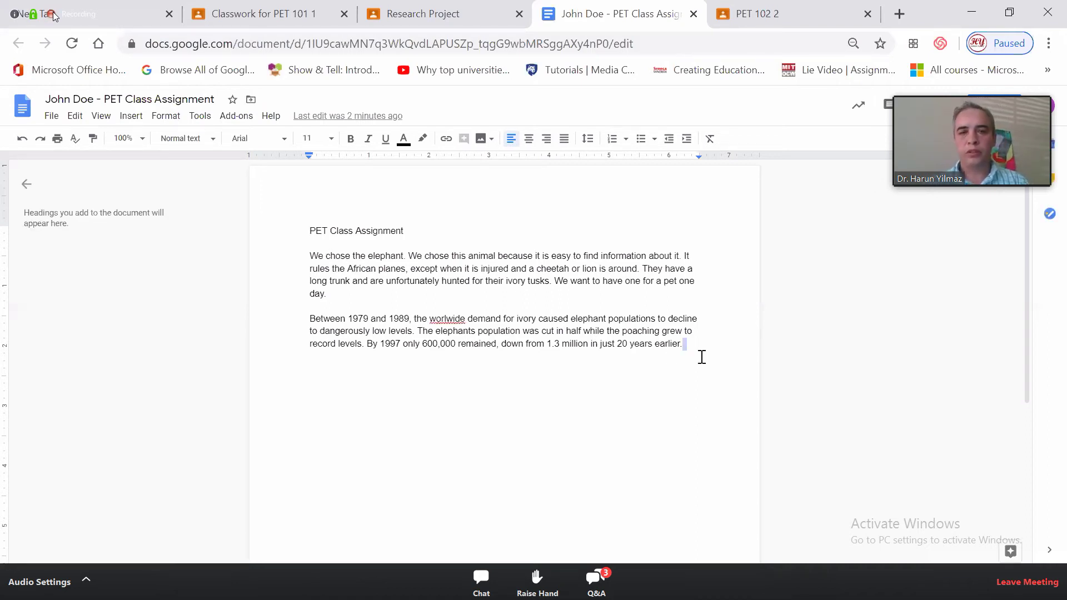
drag(312, 318, 712, 361)
key(ctrl+c)
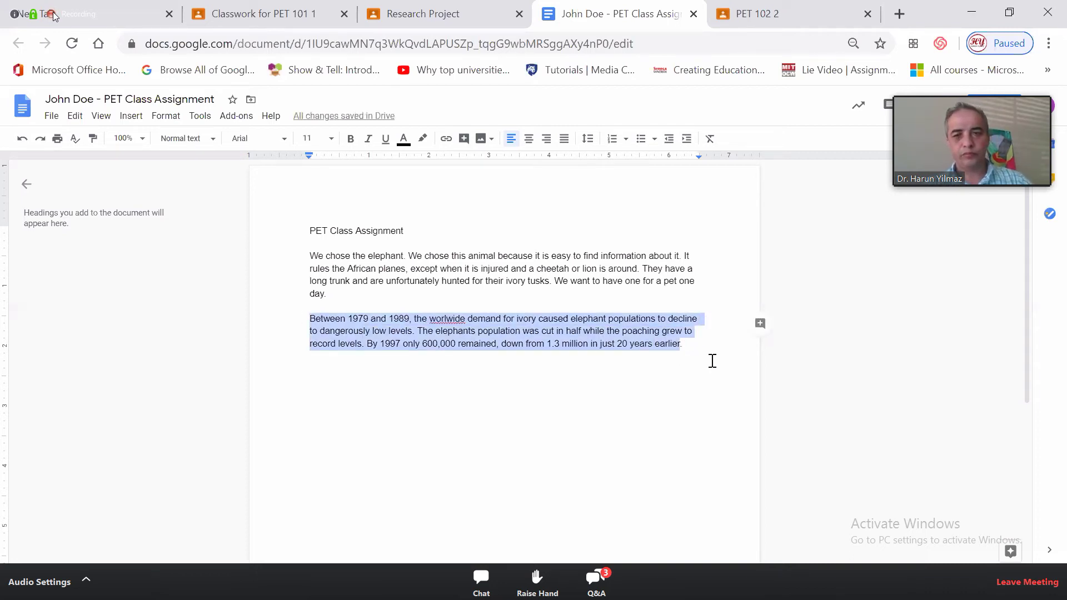
key(Right)
key(Return)
key(Return)
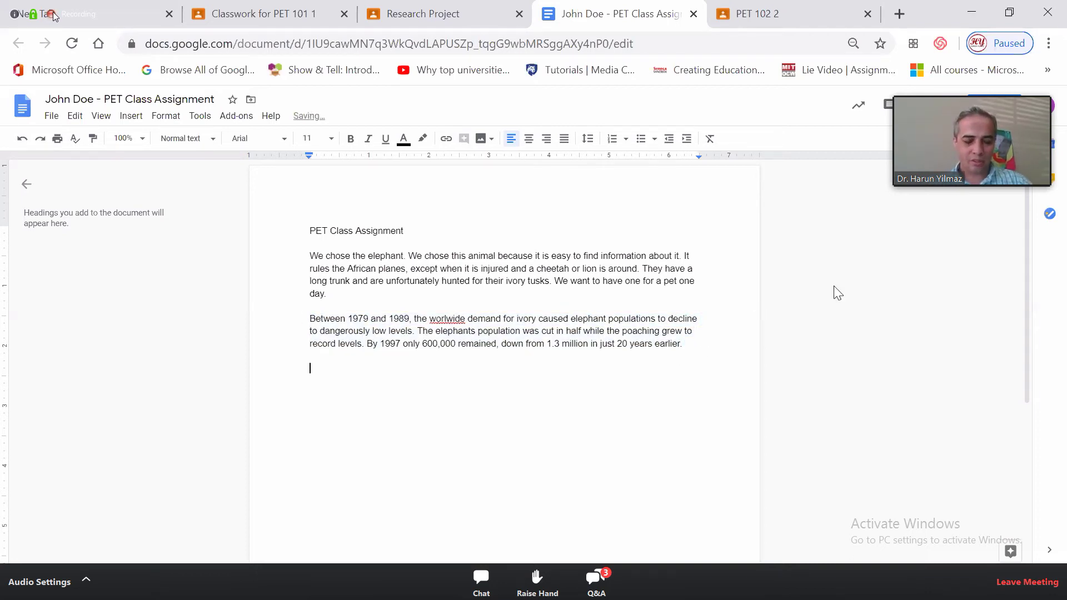
key(ctrl+v)
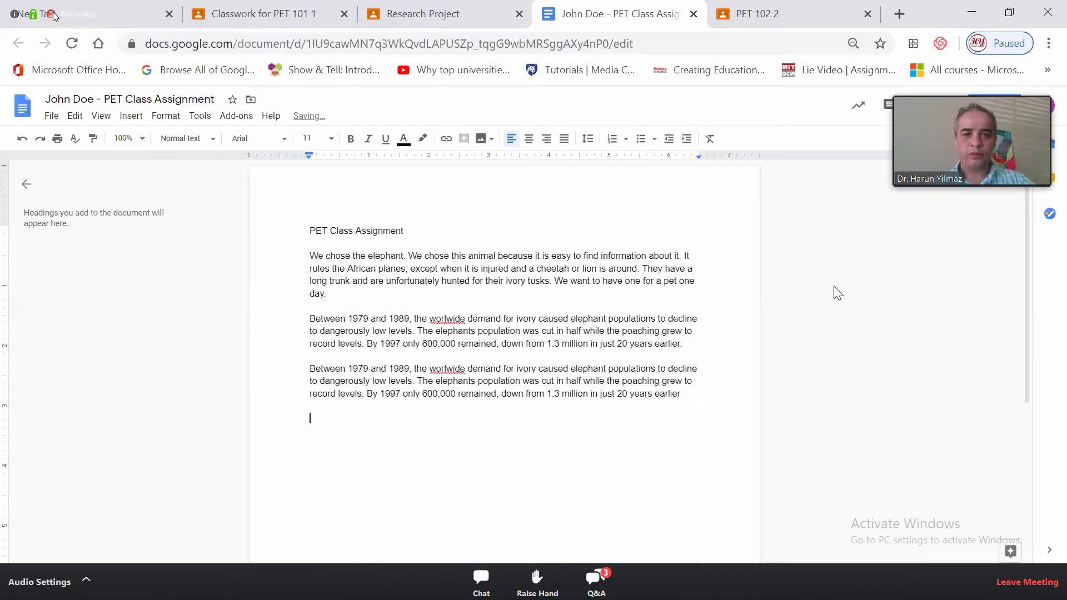
text(Between 1979 and 1989, the worlwide demand for ivory caused elephant populations to decline to dangerously low levels. The elephants population was cut in half while the poaching grew to record levels. By 1997 only 600,000 remained, down from 1.3 million in just 20 years earlier)
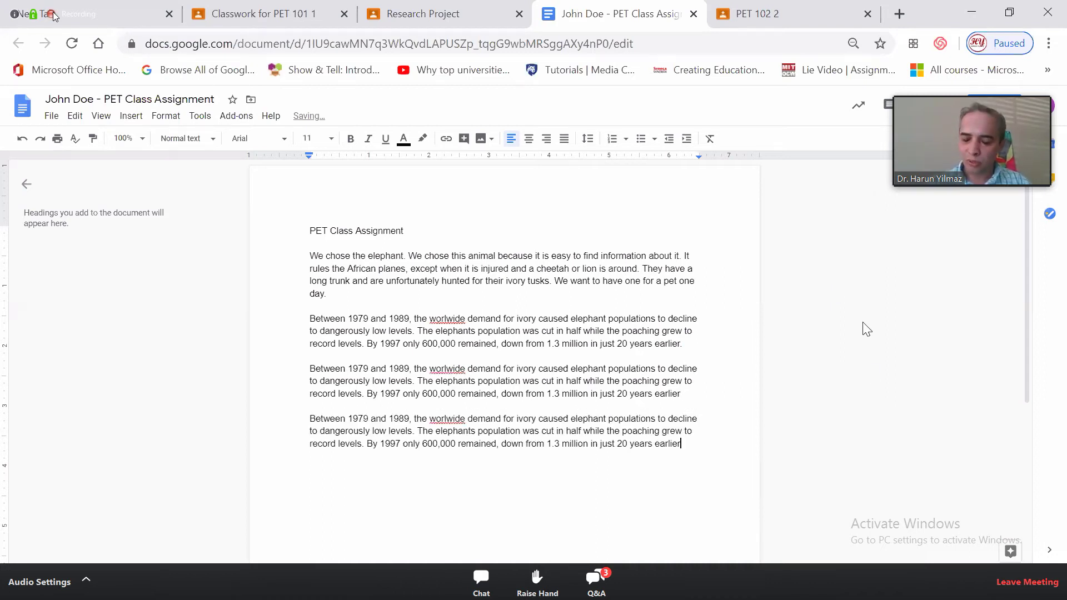
text(Between 1979 and 1989, the worlwide demand for ivory caused elephant populations to decline to dangerously low levels. The elephants population was cut in half while the poaching grew to record levels. By 1997 only 600,000 remained, down from 1.3 million in just 20 years earlier)
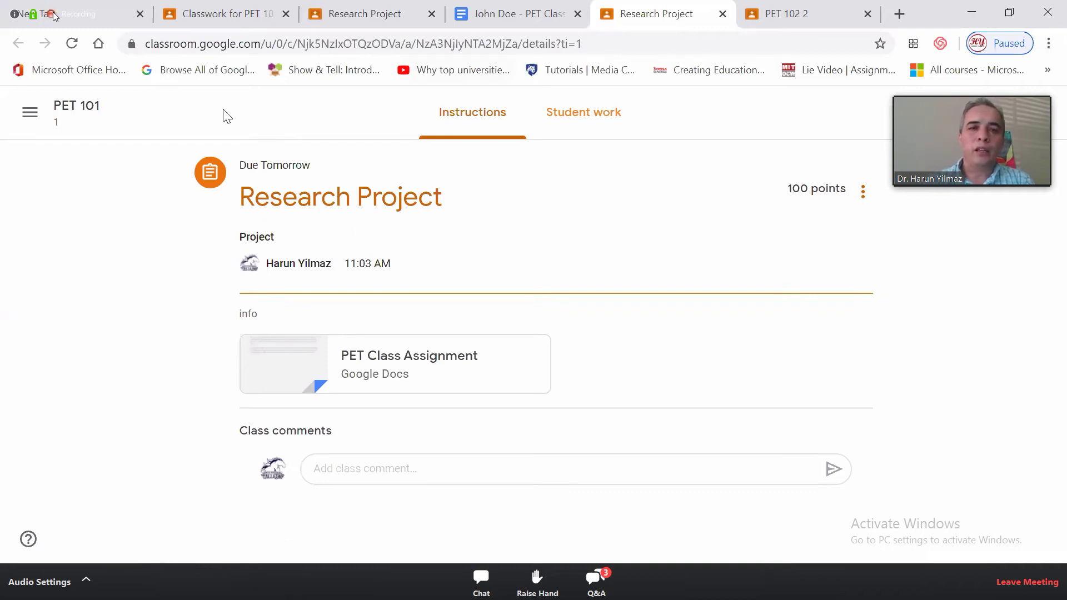
In the teacher's view of PET 101, open the first student's Research Project submission from the gradebook
click(66, 111)
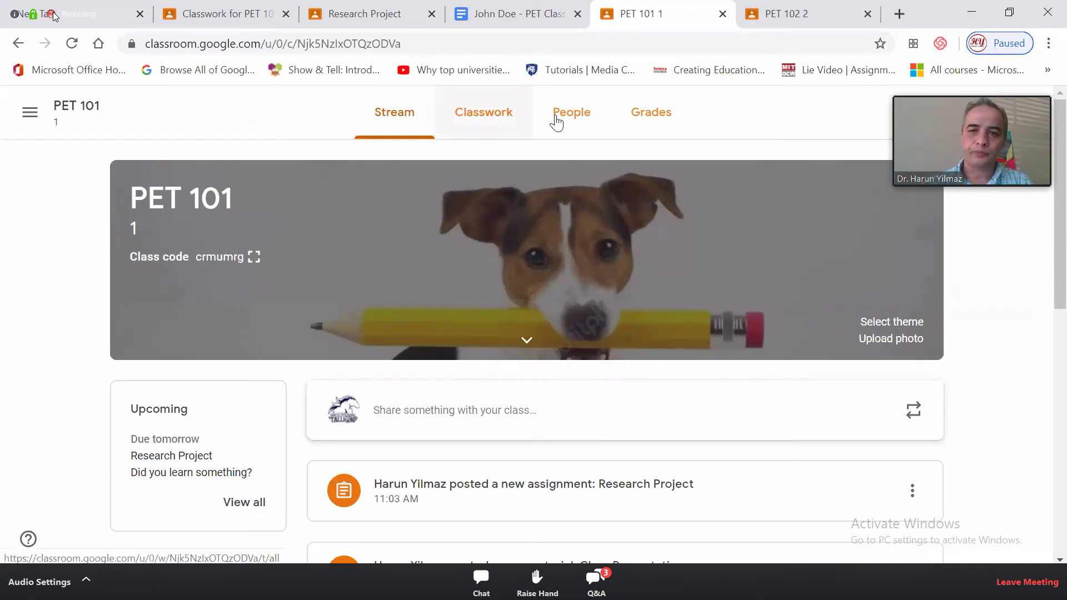
click(654, 117)
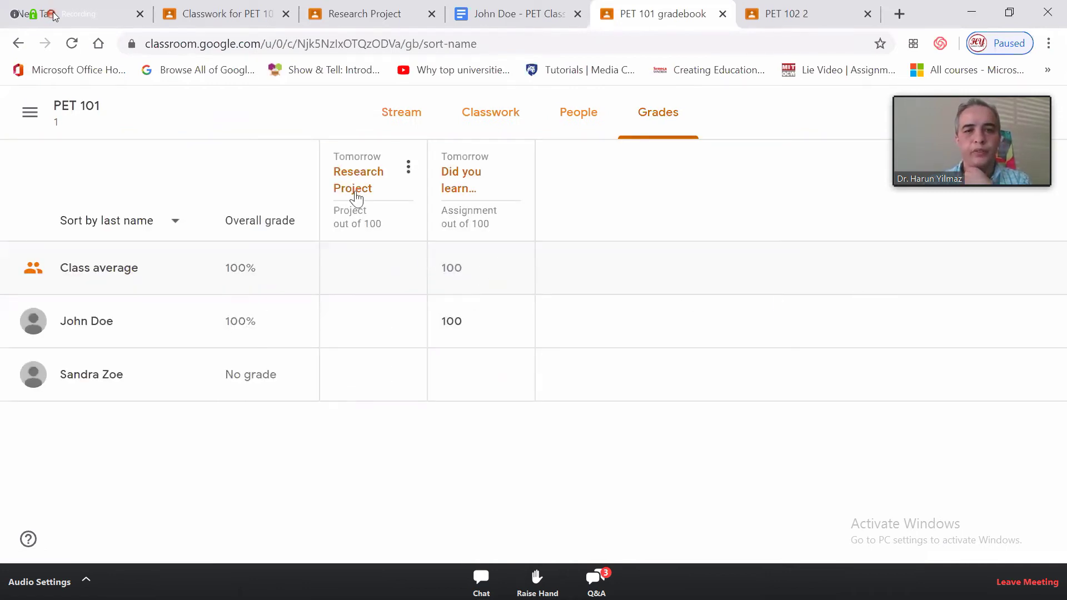
click(355, 334)
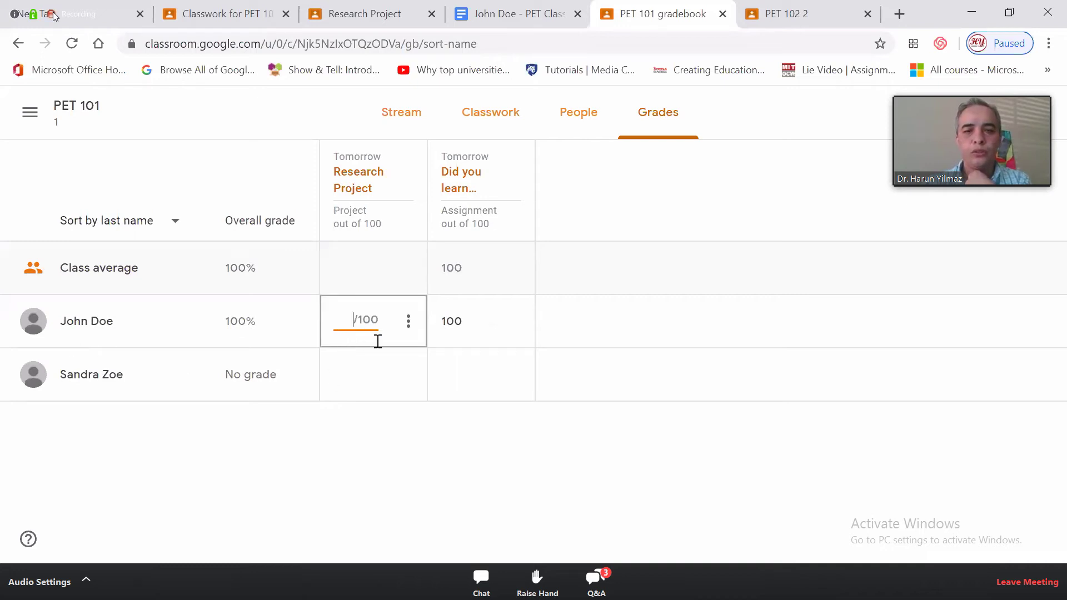
click(409, 322)
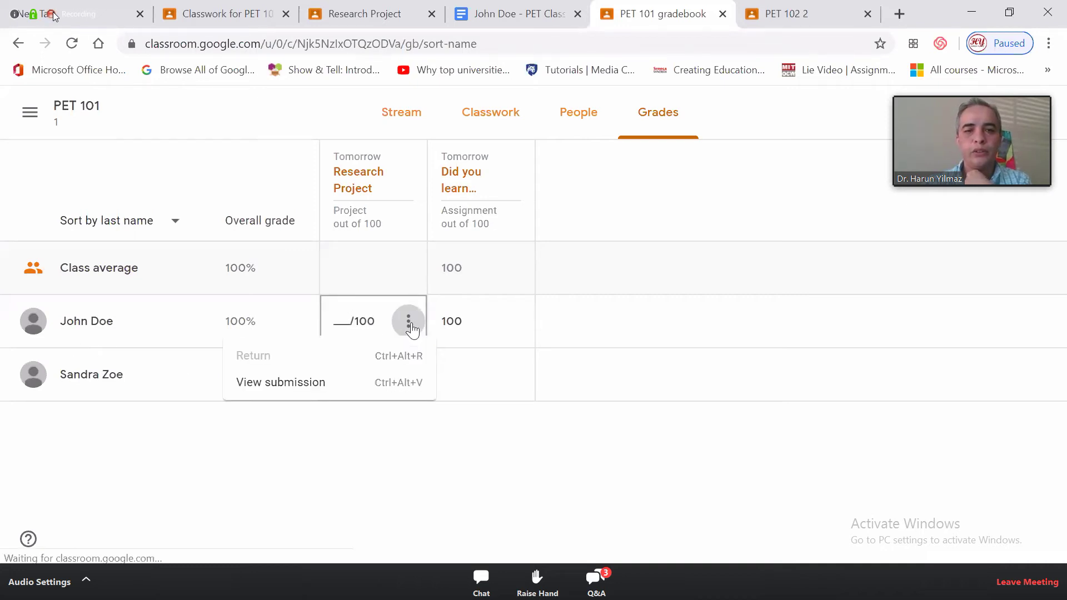
click(265, 389)
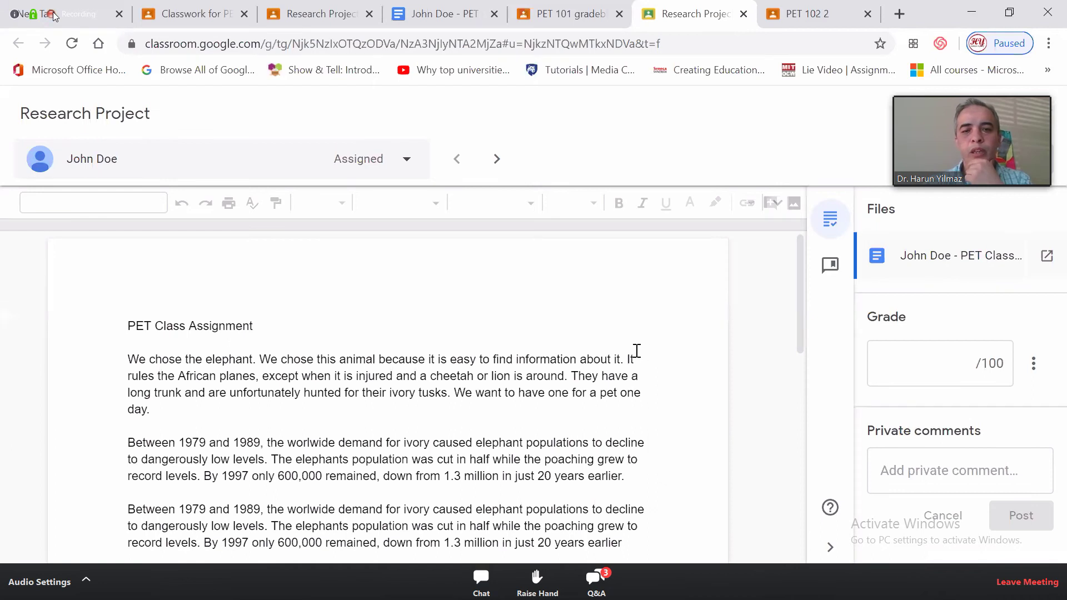
Examine the student's submitted document from the title through the repeated "Between 1979 and 1989" paragraphs
scroll(637, 351, down, 3)
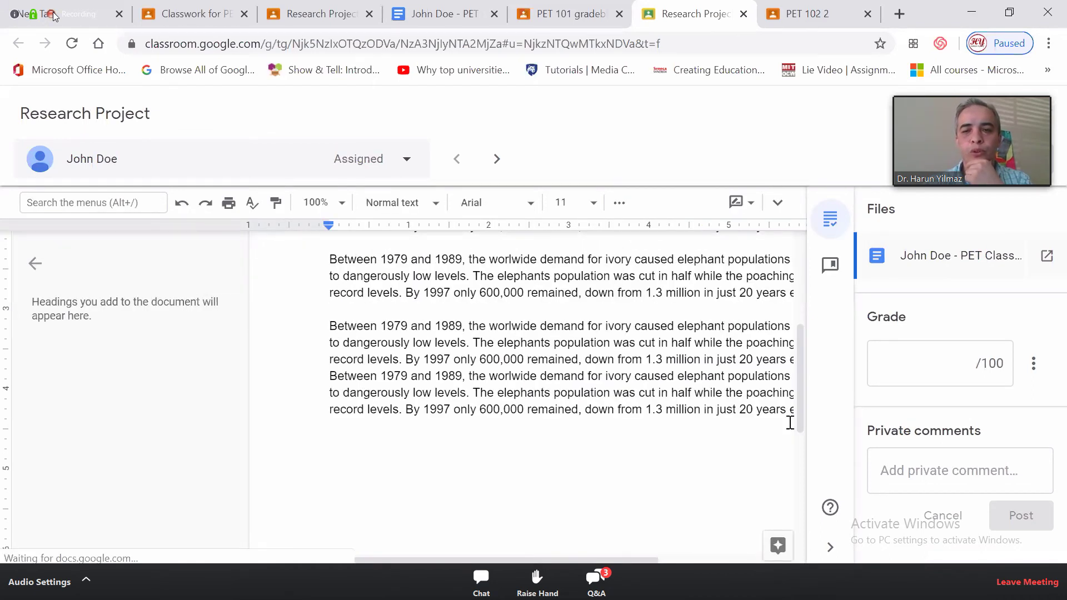
scroll(811, 374, up, 5)
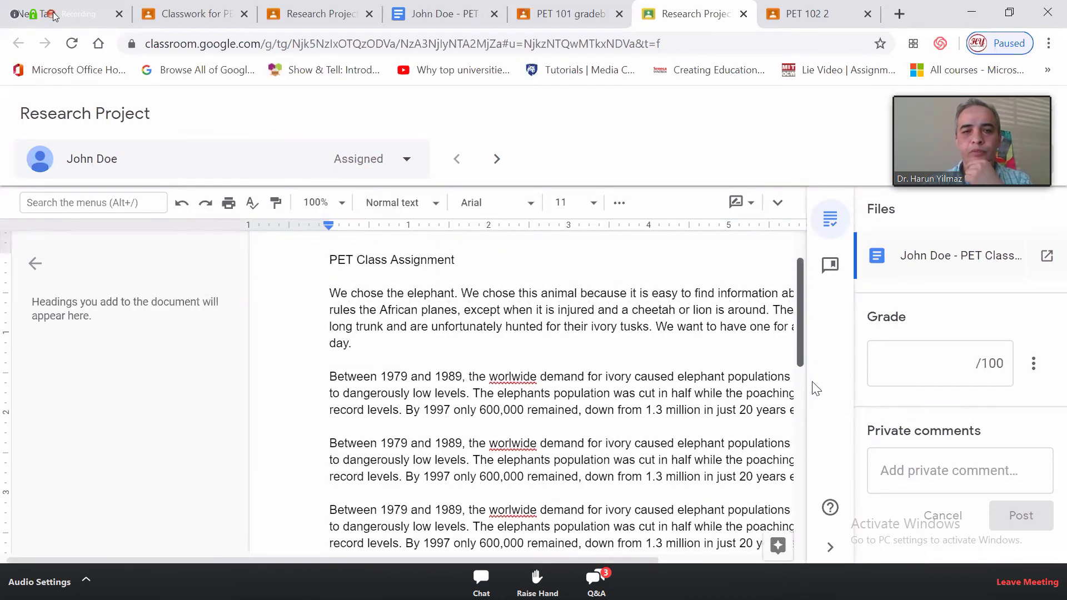
scroll(816, 388, down, 3)
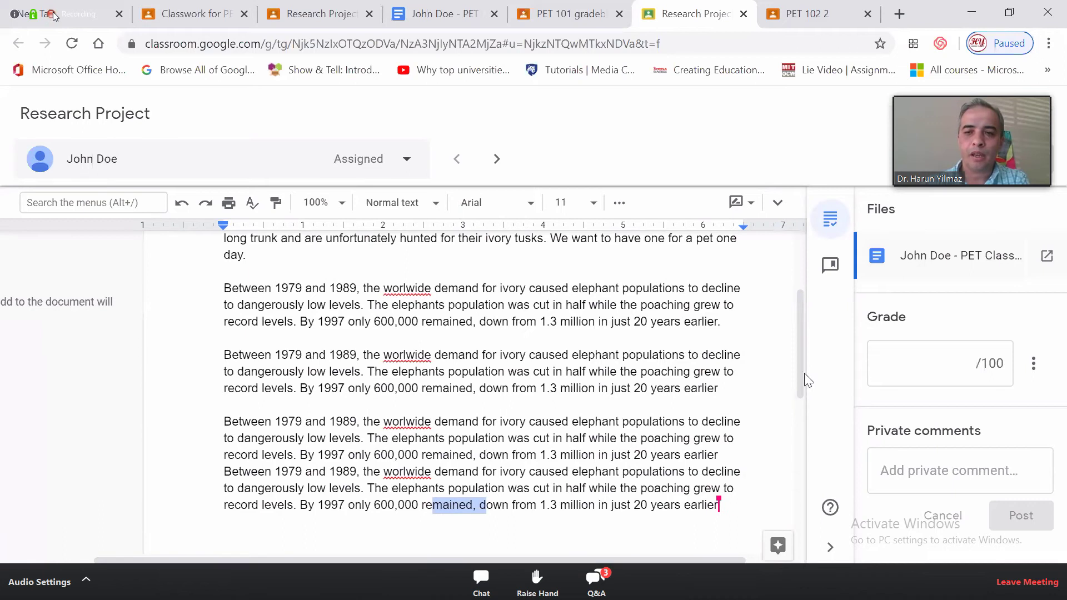
scroll(805, 374, up, 2)
scroll(808, 390, down, 2)
scroll(811, 411, down, 1)
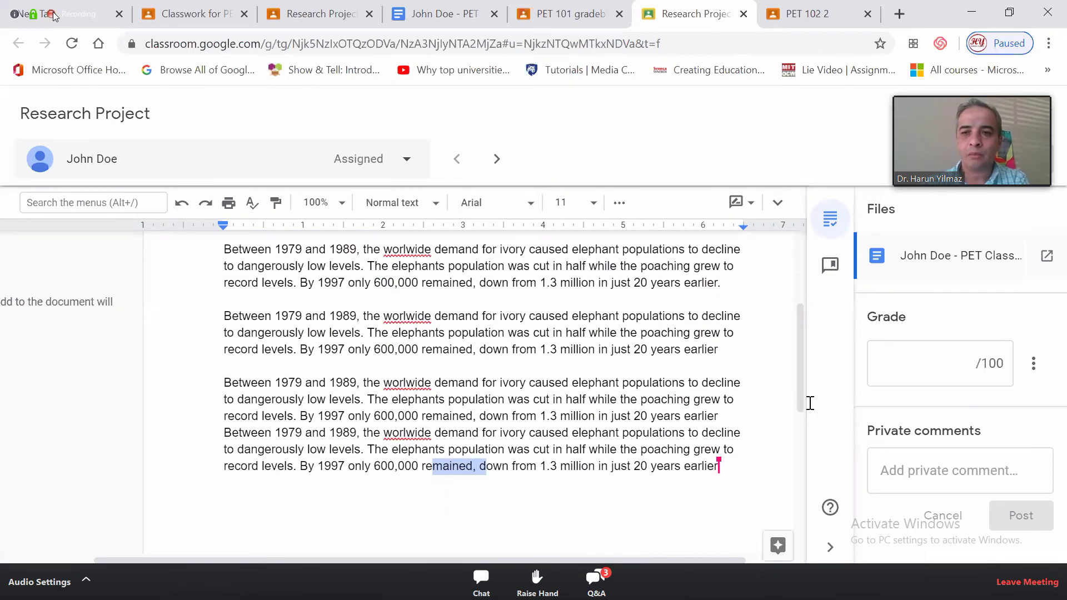
Try Paint format with "600,000 remained, down from 1.3 million in" as the source on the following paragraph
drag(376, 283, 607, 285)
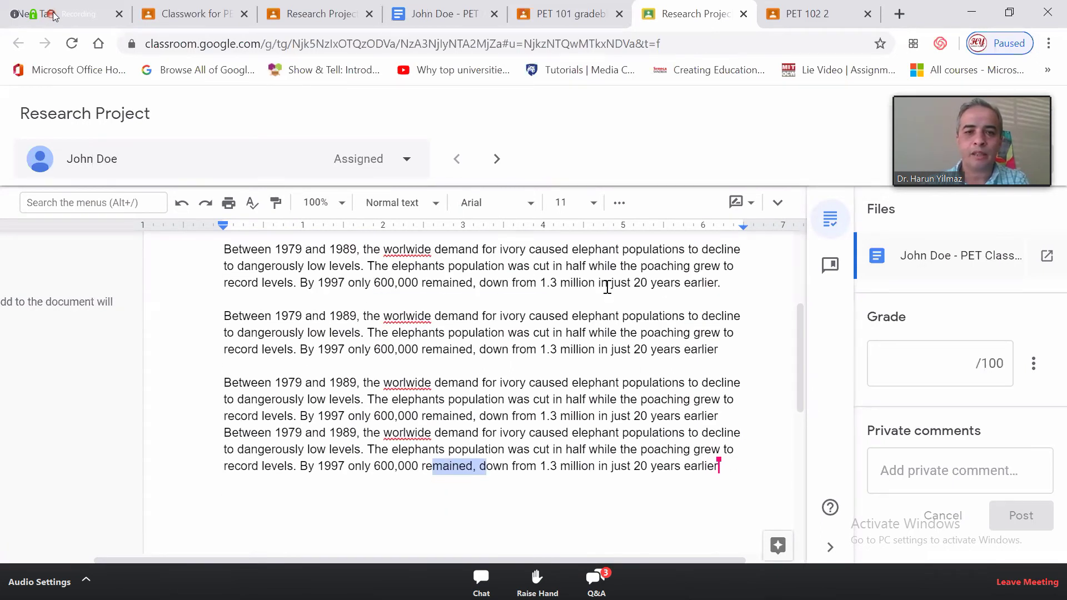
click(276, 203)
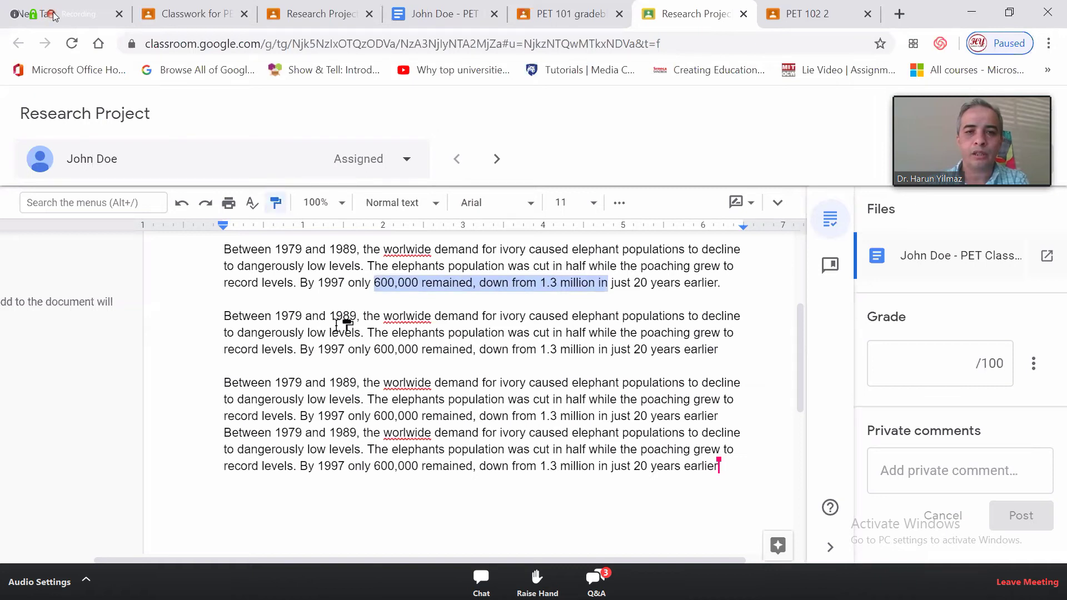
click(335, 317)
click(556, 361)
drag(551, 349, 551, 333)
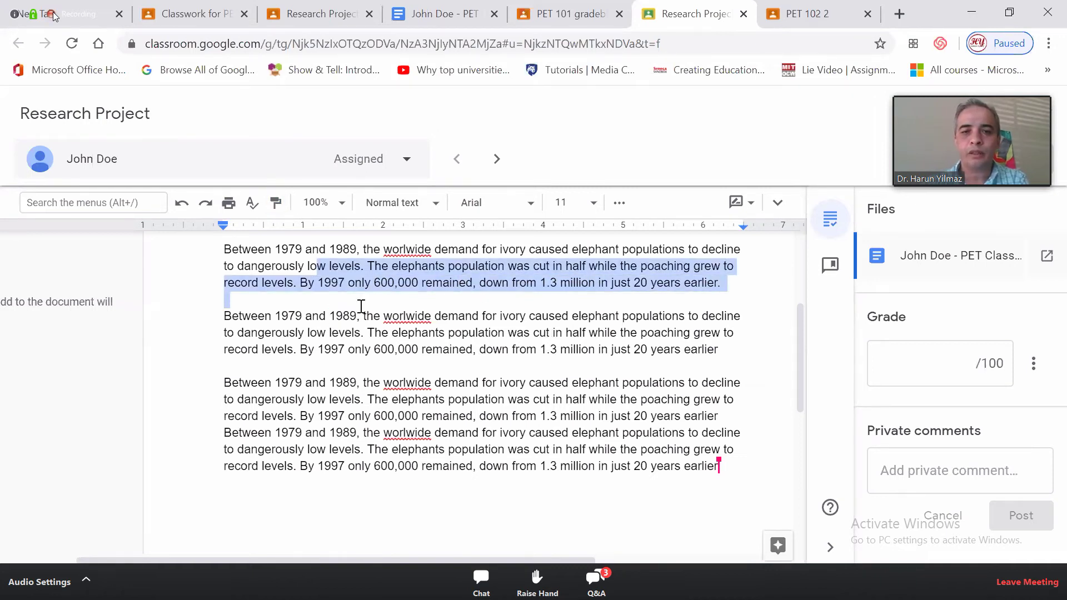
Run the spelling and grammar check and accept "worldwide" in place of "worlwide" in the third "Between 1979 and 1989" paragraph
click(251, 203)
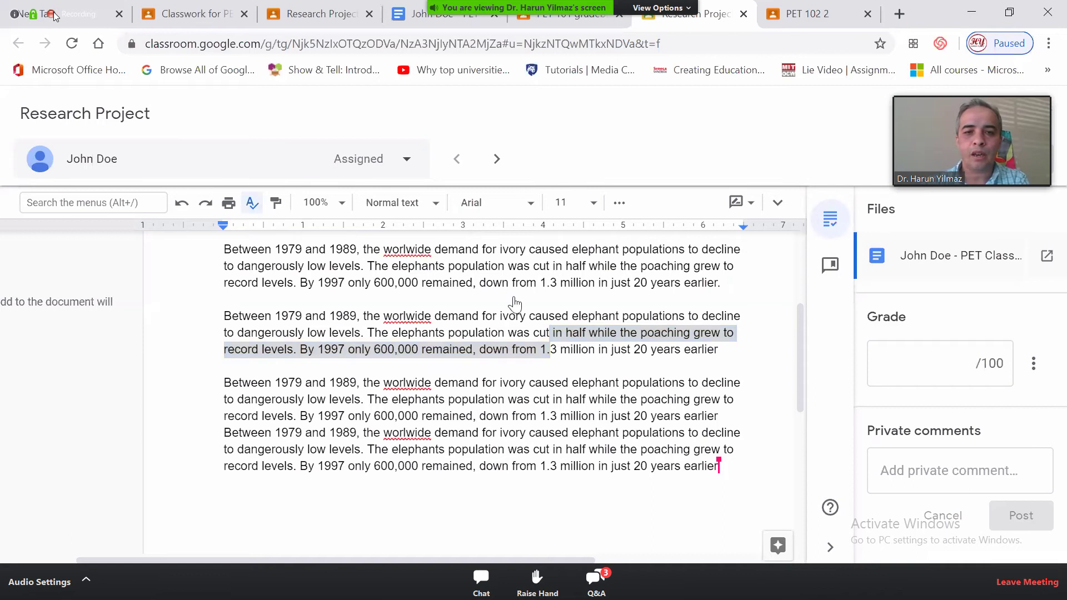
click(706, 369)
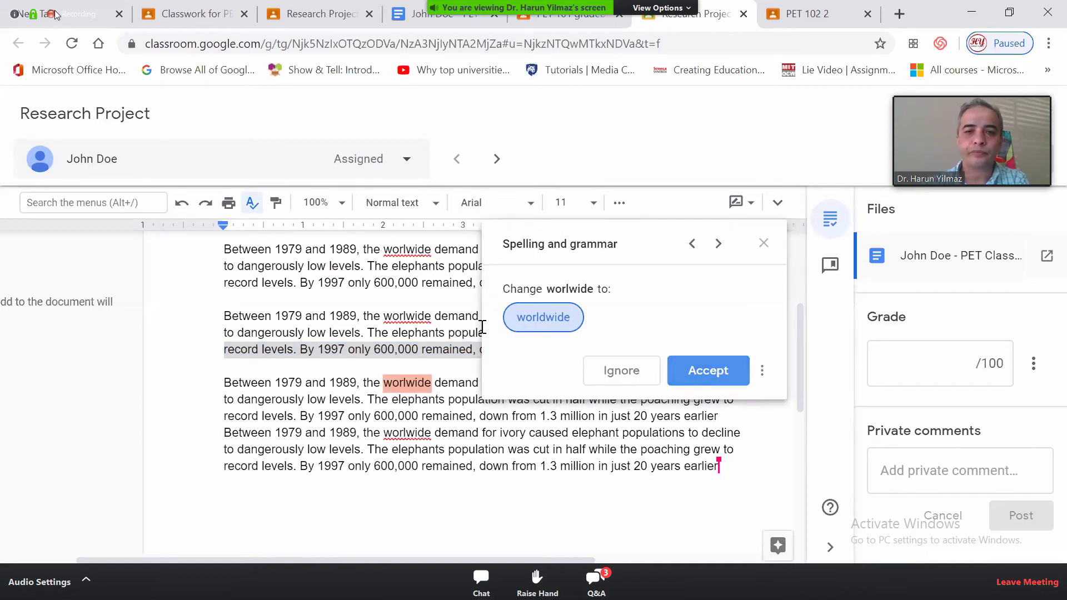
click(764, 243)
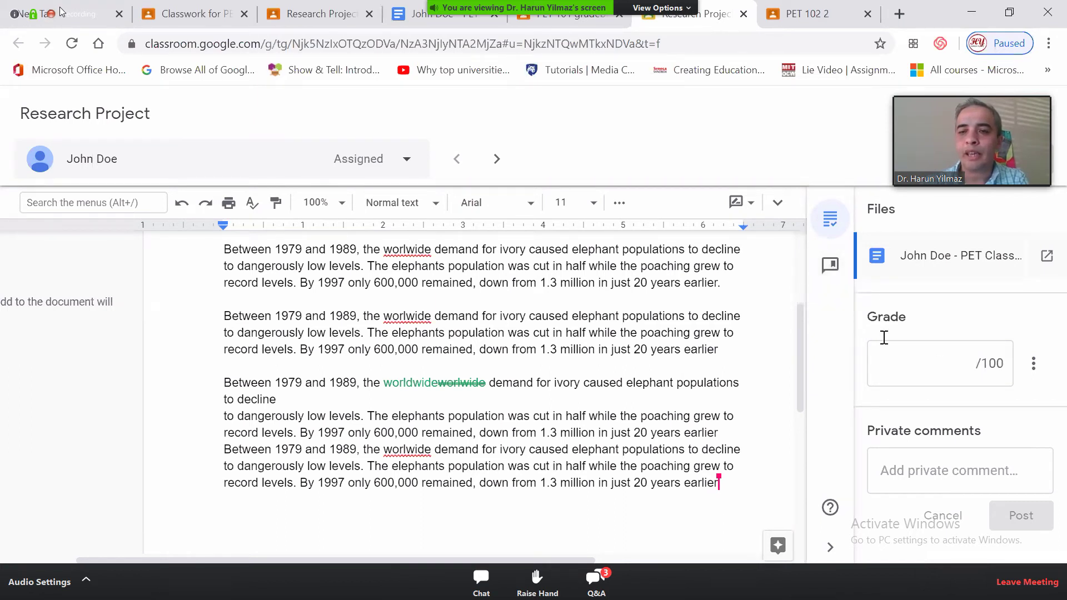
Open the comment bank and add the reusable comment "good job!" to it
click(831, 269)
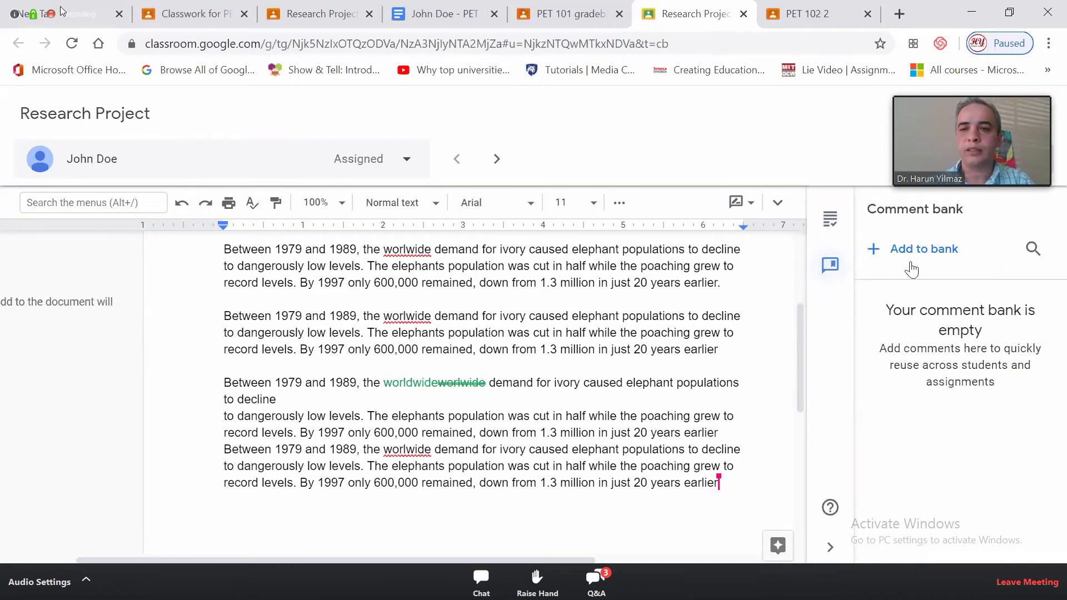
click(941, 261)
text(good hob!)
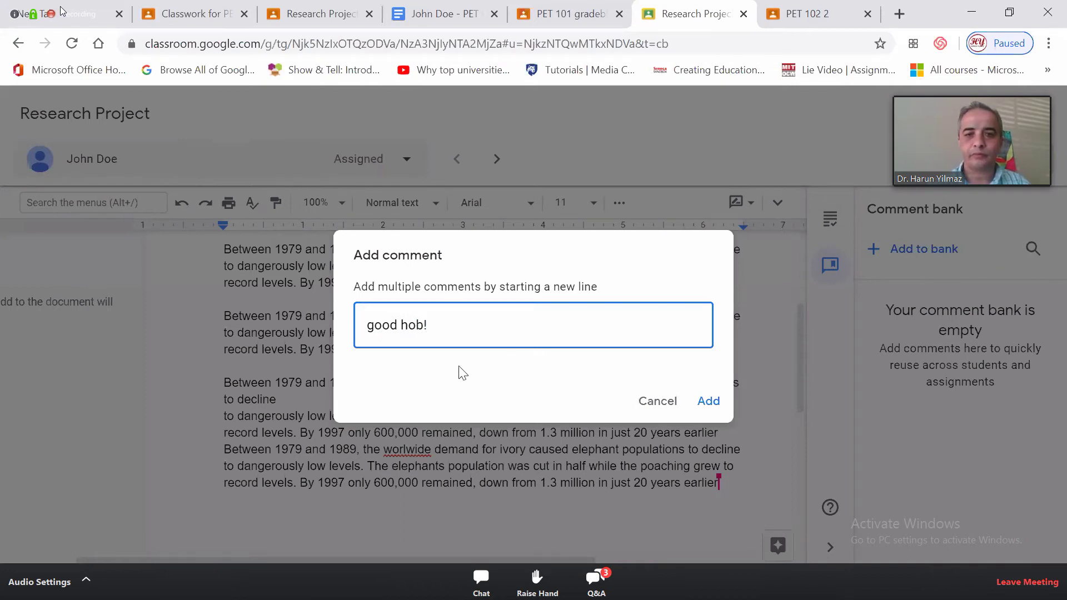
key(Delete)
text(j)
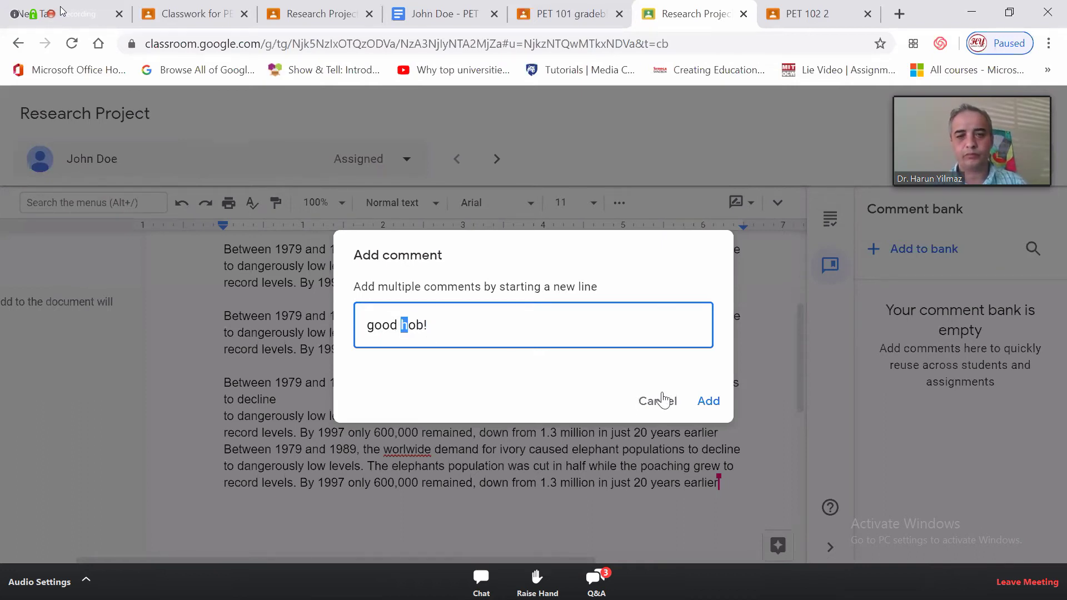
click(724, 401)
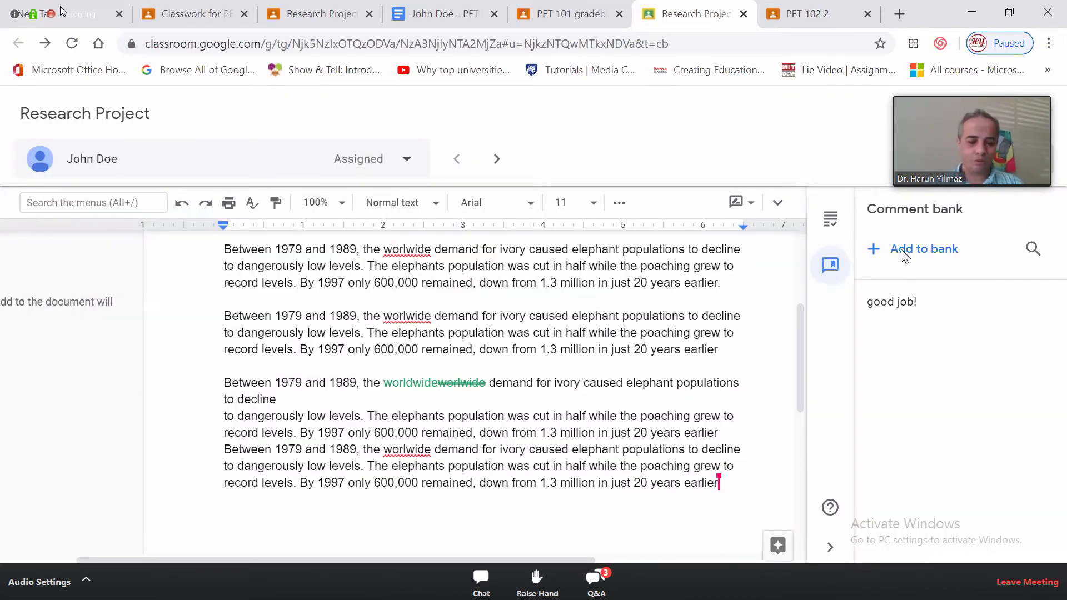
Add two more reusable comments, "Well done!" and "Nice!", to the comment bank
click(905, 254)
text(Well done!)
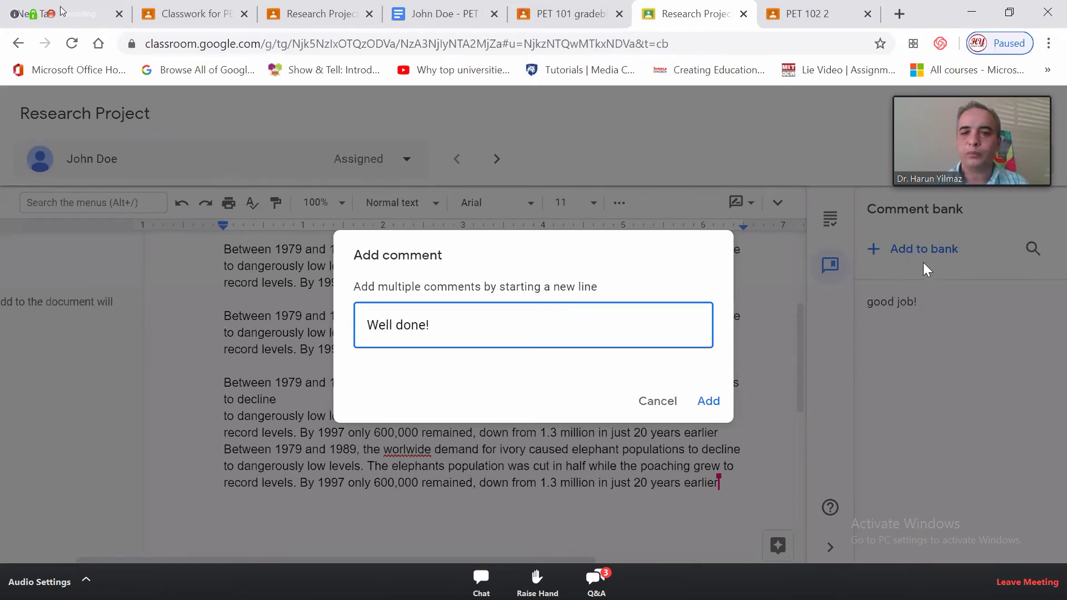
click(717, 405)
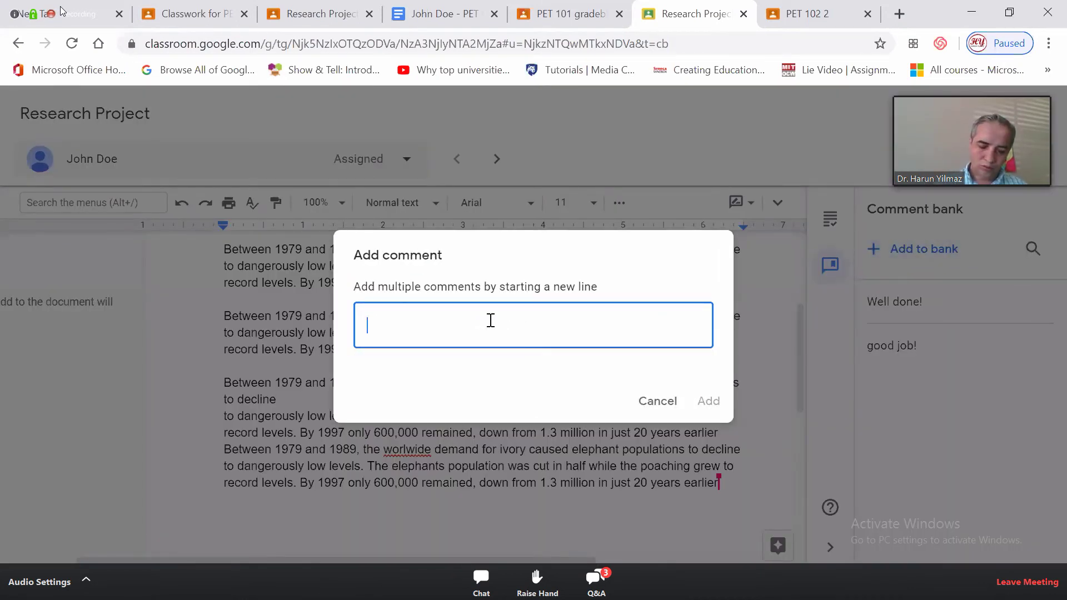
text(Nice!)
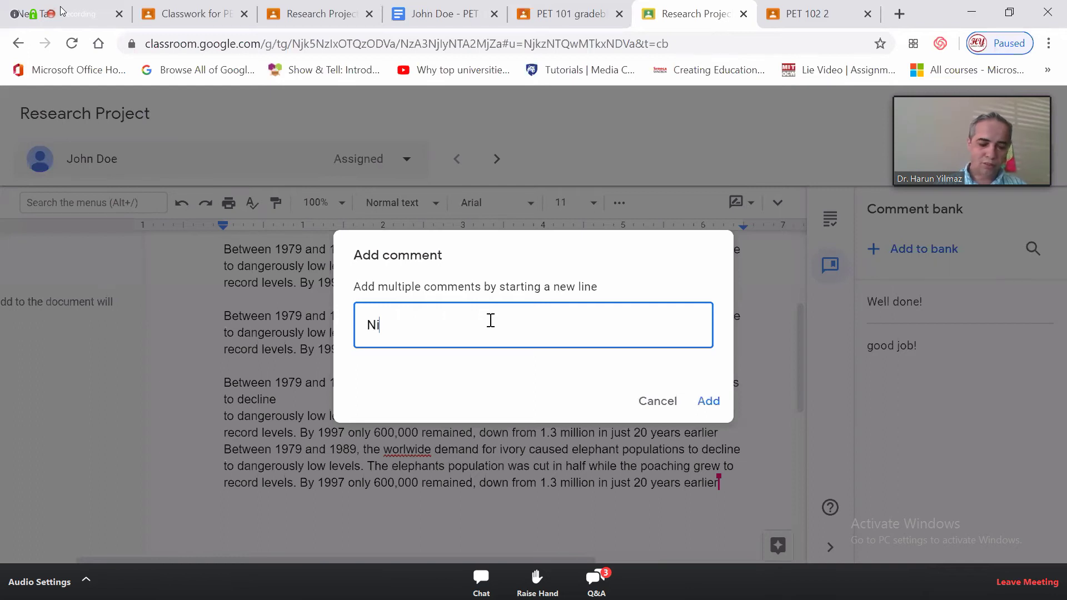
click(717, 402)
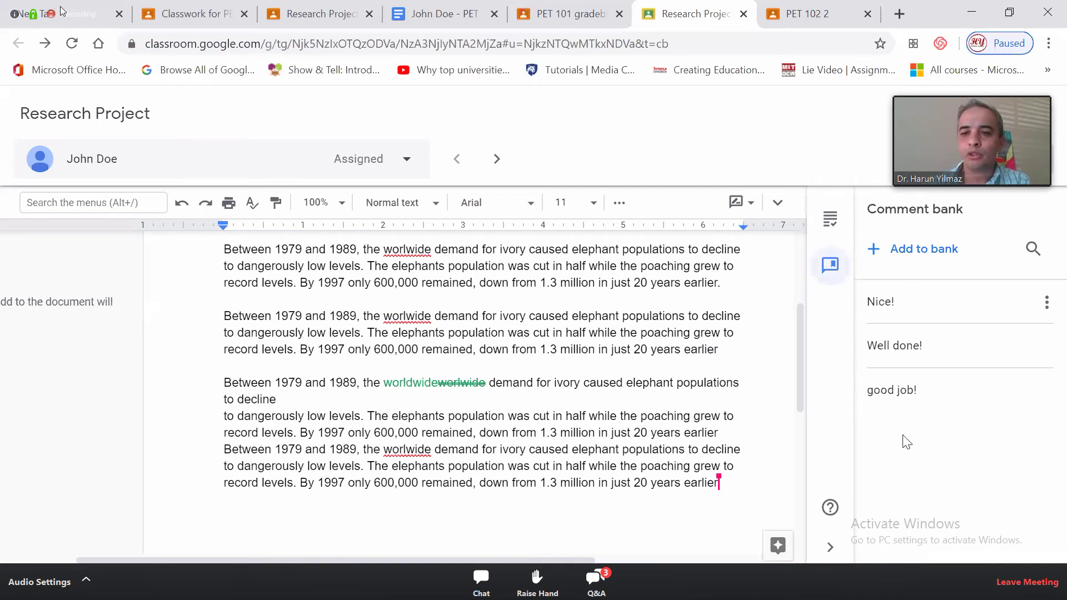
Switch from the comment bank back to the submission's files and grading view
click(830, 219)
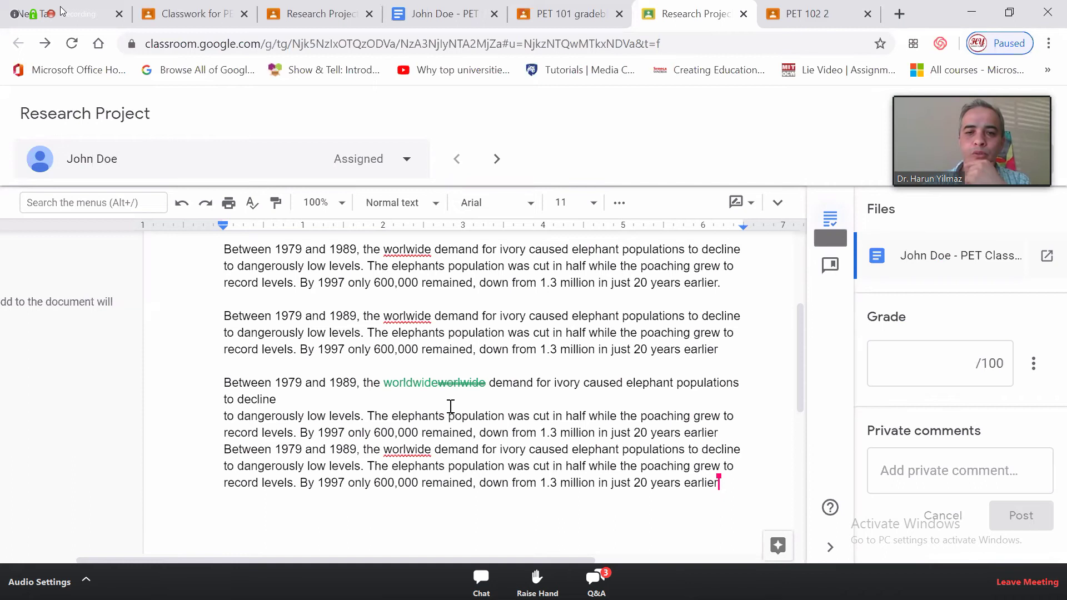
click(525, 333)
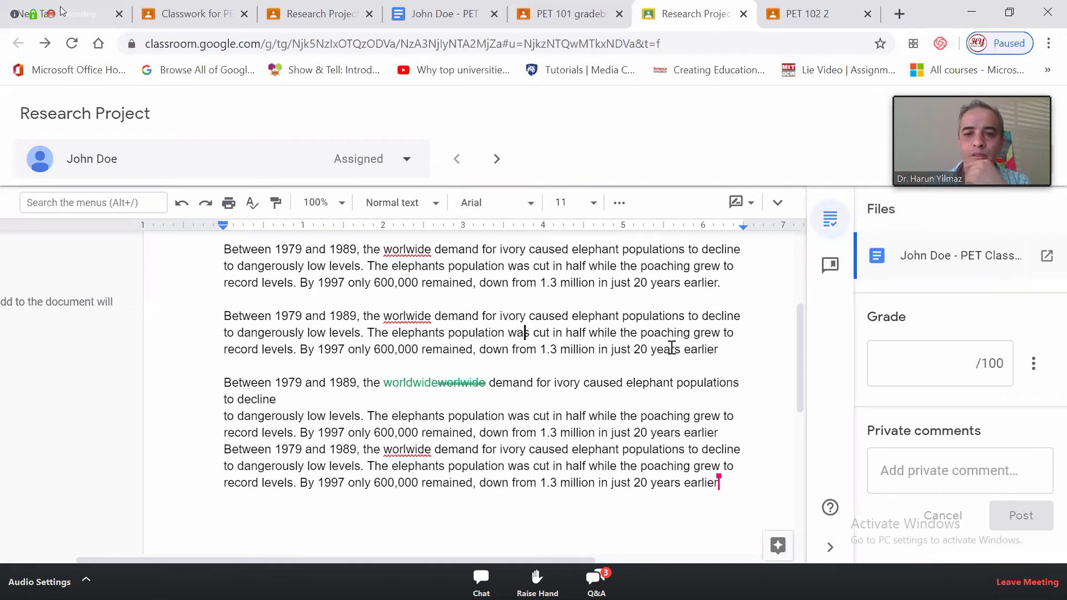
drag(671, 348, 735, 352)
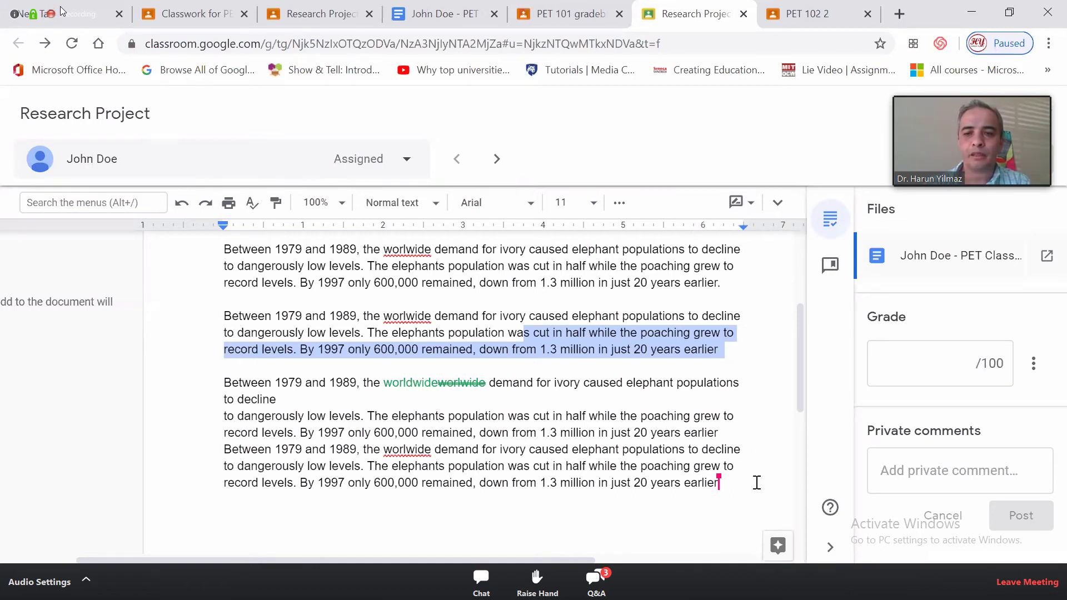
click(738, 483)
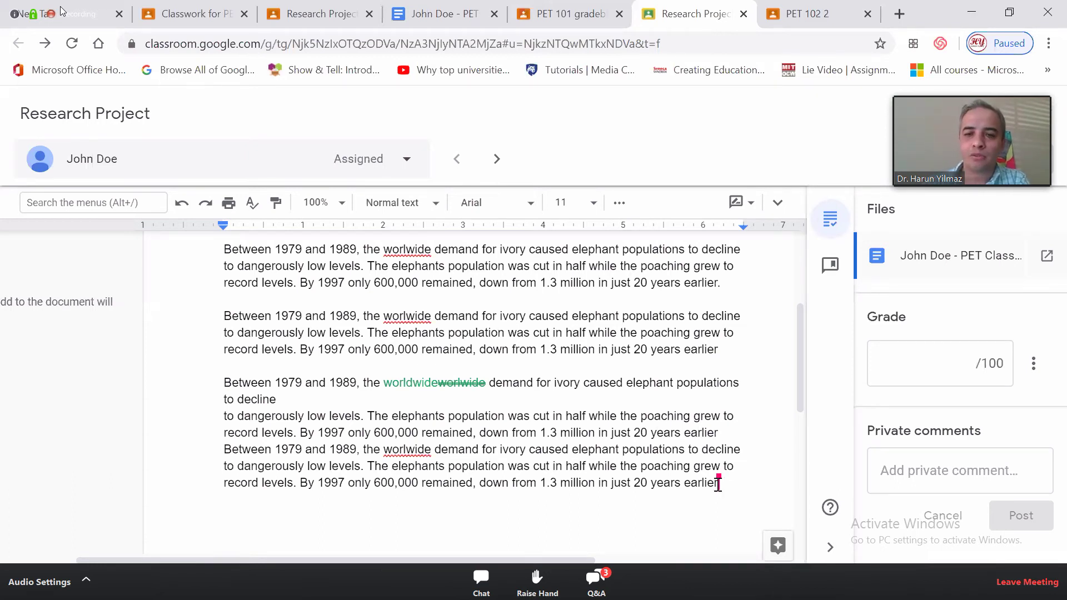
Copy "own from 1.3 million in just 20 years e" from the third "Between 1979 and 1989" paragraph onto a new line below the last paragraph
drag(486, 433, 632, 445)
right_click(632, 445)
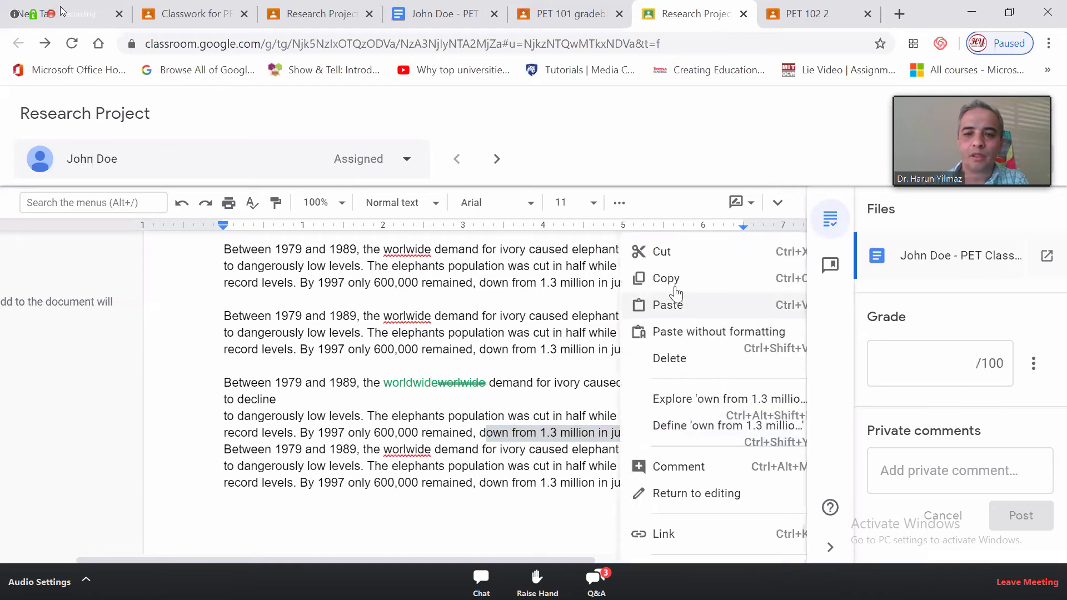
click(685, 344)
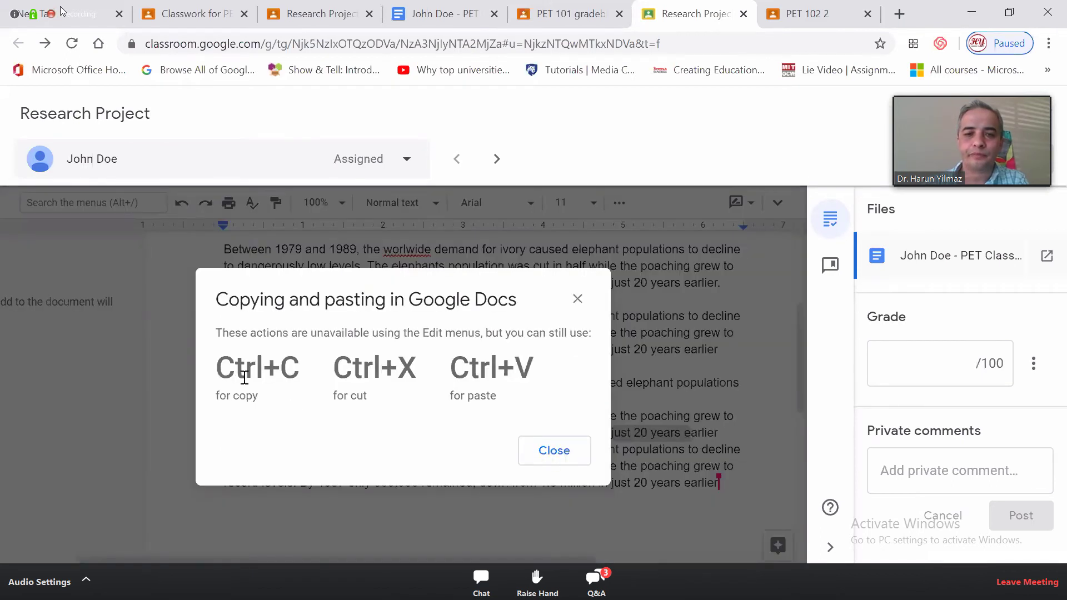
key(Escape)
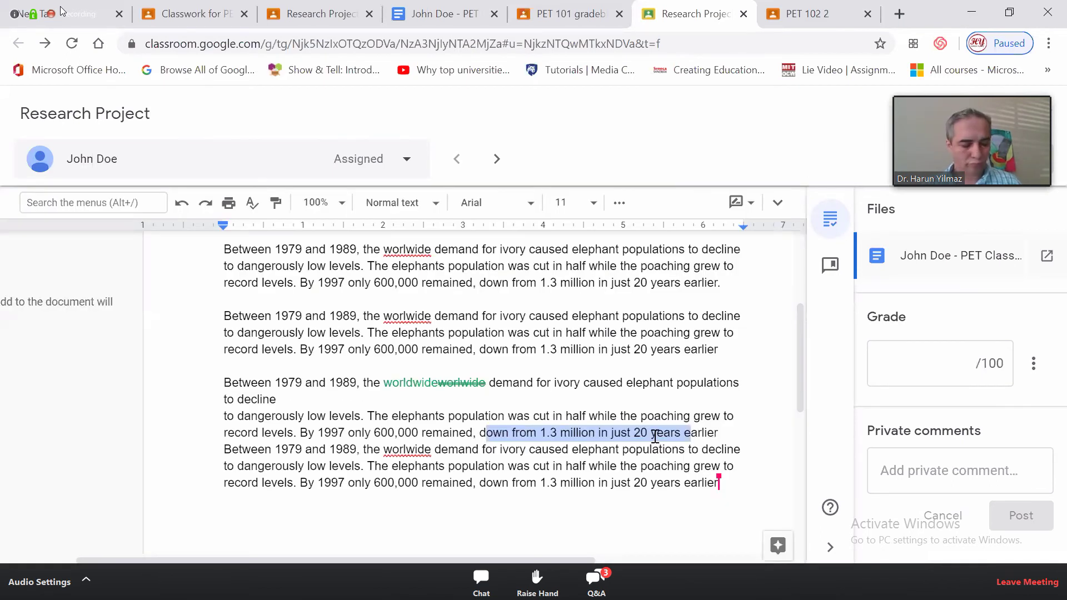
click(729, 483)
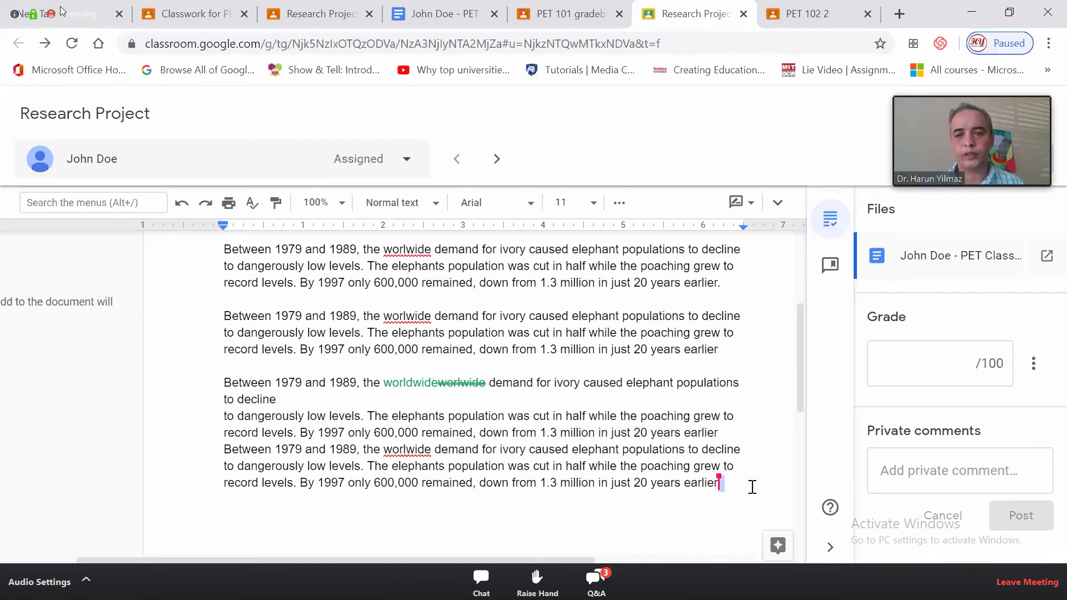
text(own from 1.3 million in just 20 years e)
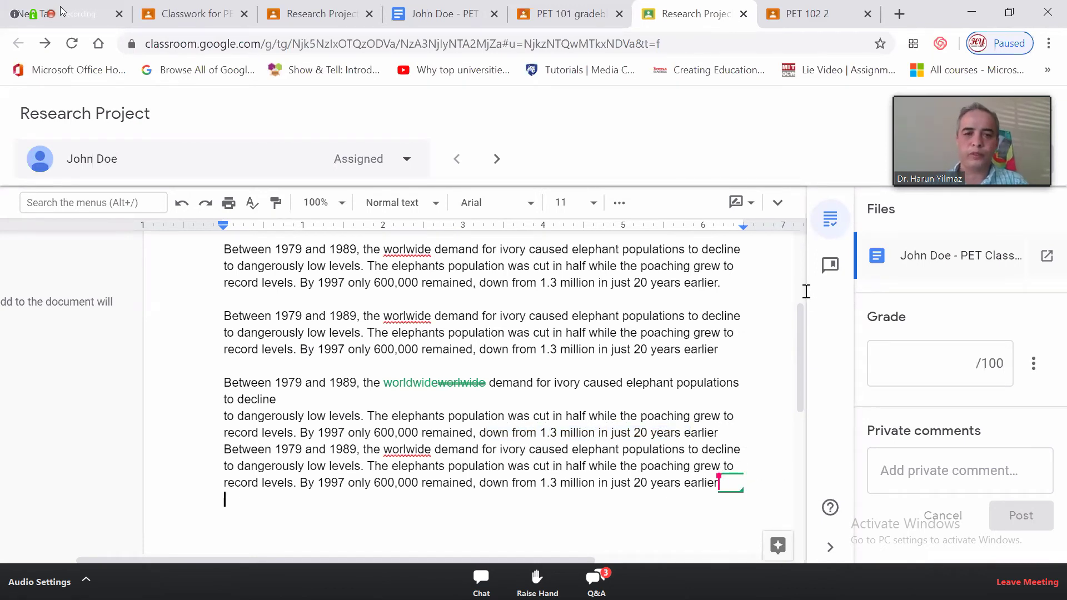
Set the font of the pasted line at the end of the document to Comfortaa
drag(427, 500, 211, 501)
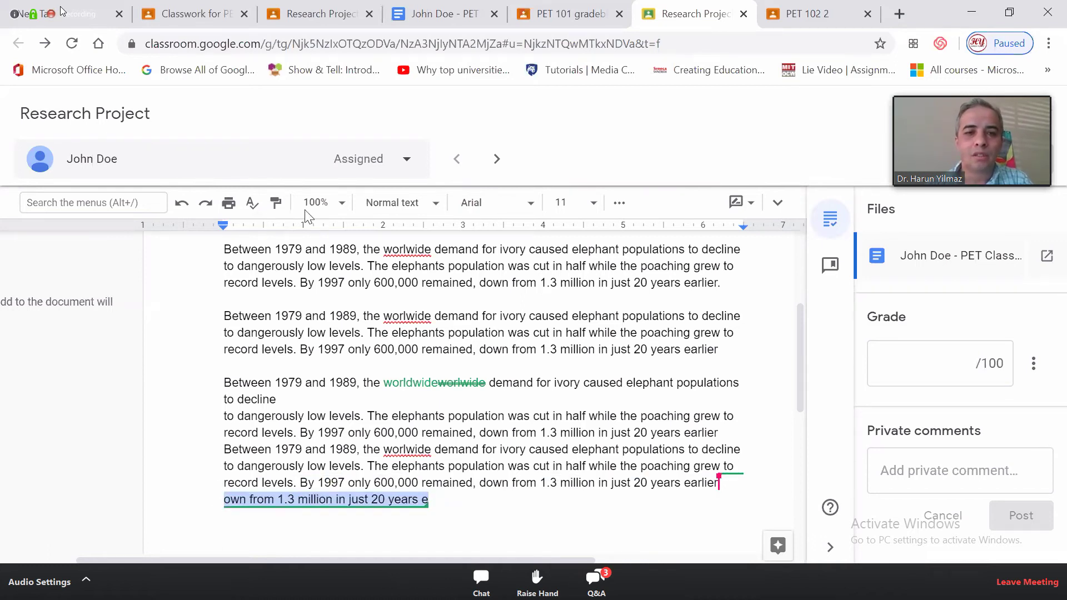
click(501, 205)
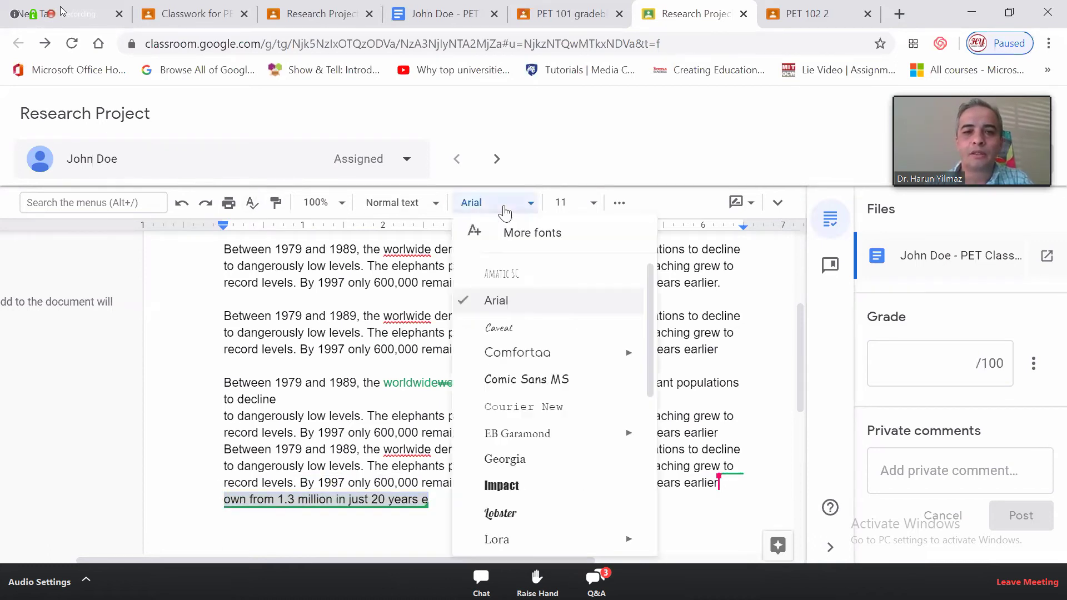
click(502, 352)
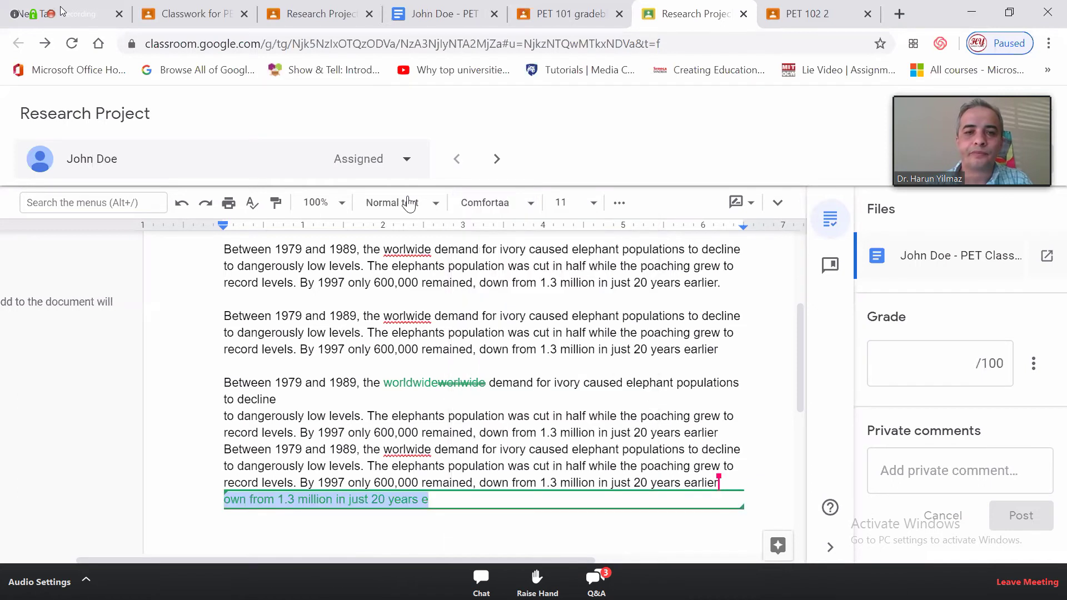
Examine the paragraph styles and the additional formatting options available for the pasted line
click(412, 209)
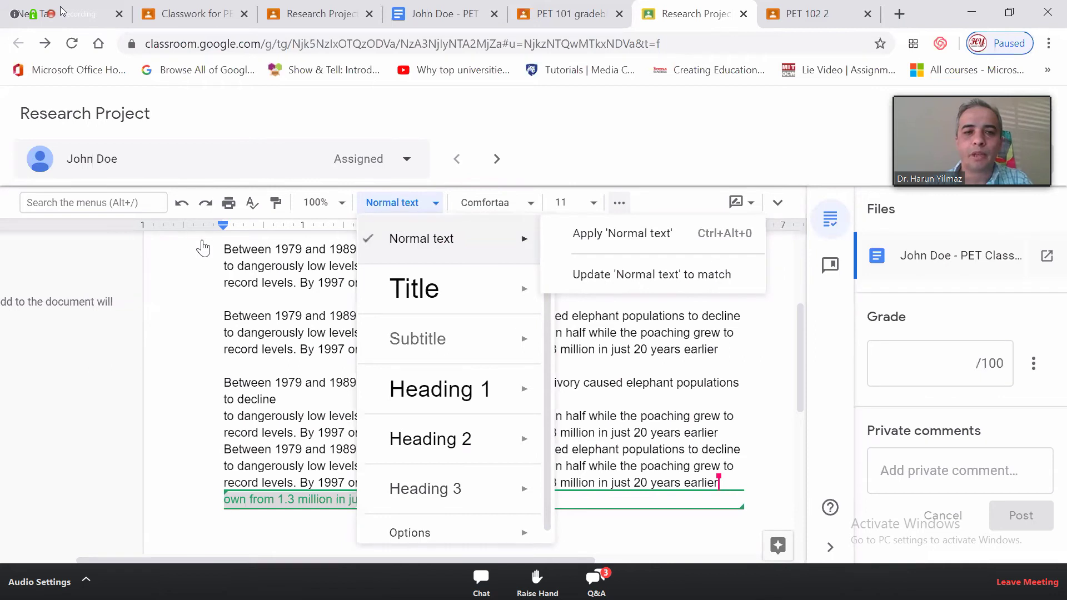
click(235, 247)
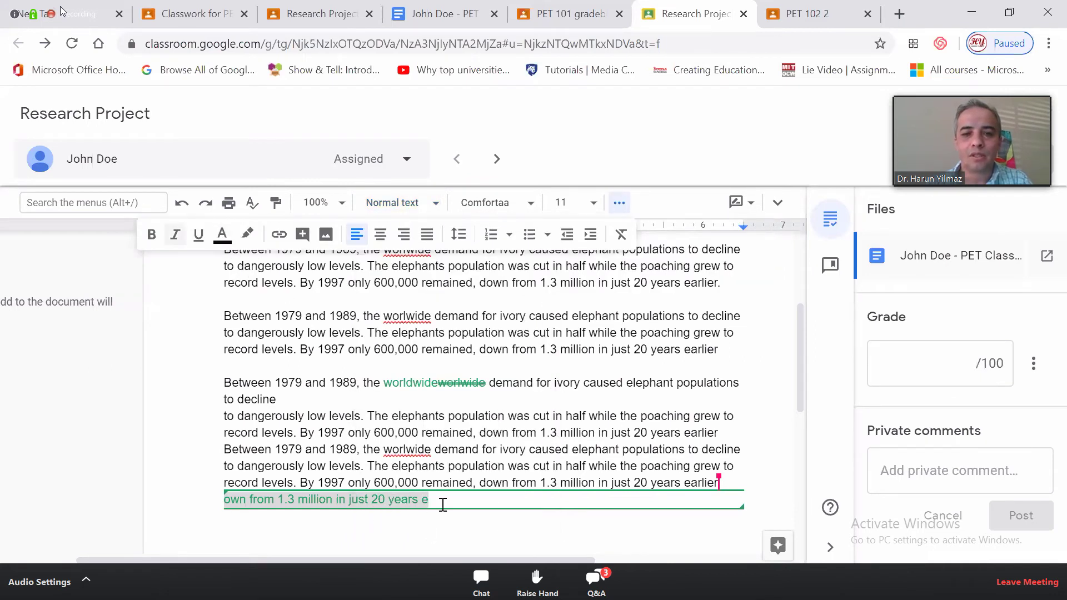
key(Right)
key(Return)
key(Escape)
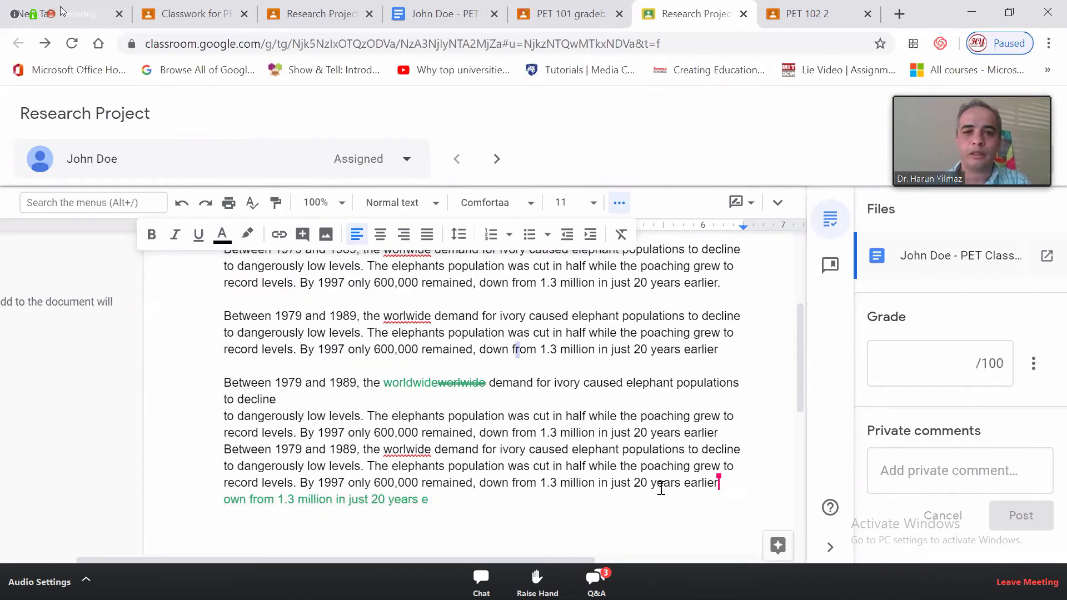
key(Down)
key(Down)
key(Down)
key(Down)
key(Down)
key(Down)
key(Down)
key(Down)
key(Down)
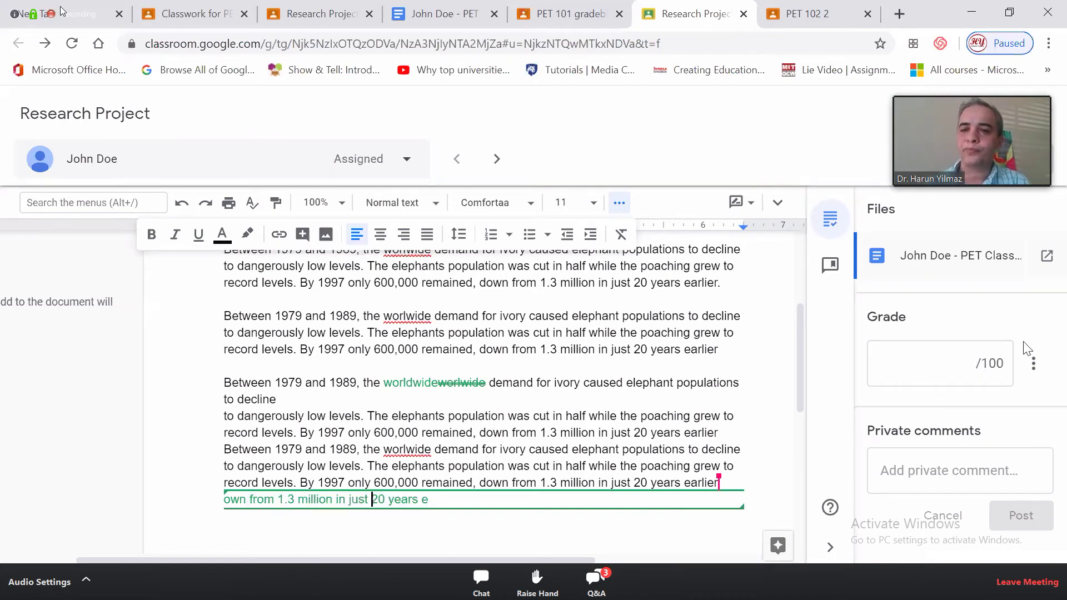
Enter a grade of 80 out of 100 for the student's Research Project submission
click(992, 356)
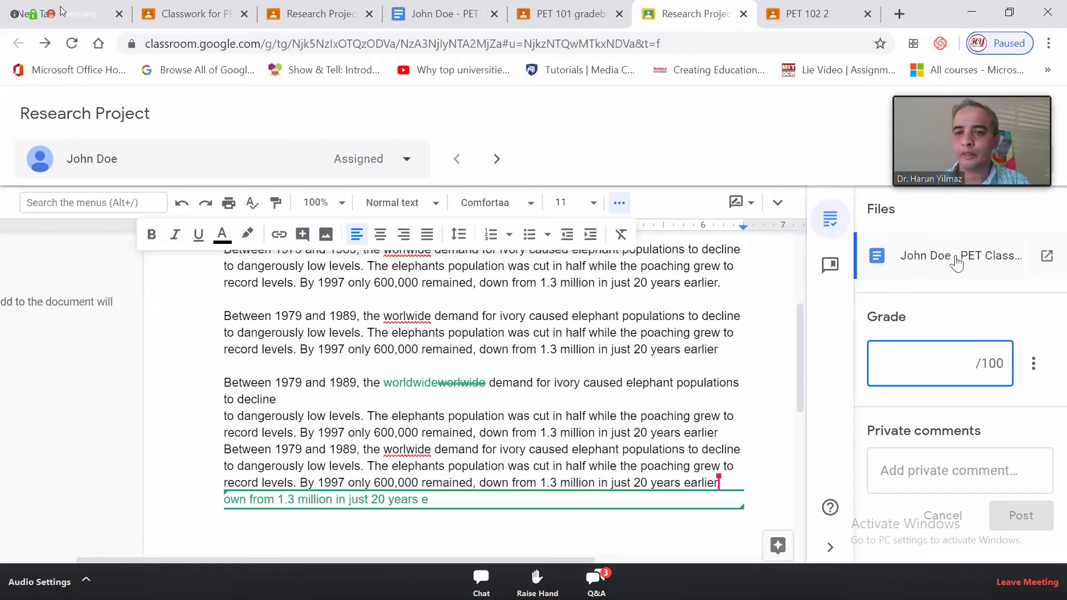
text(80)
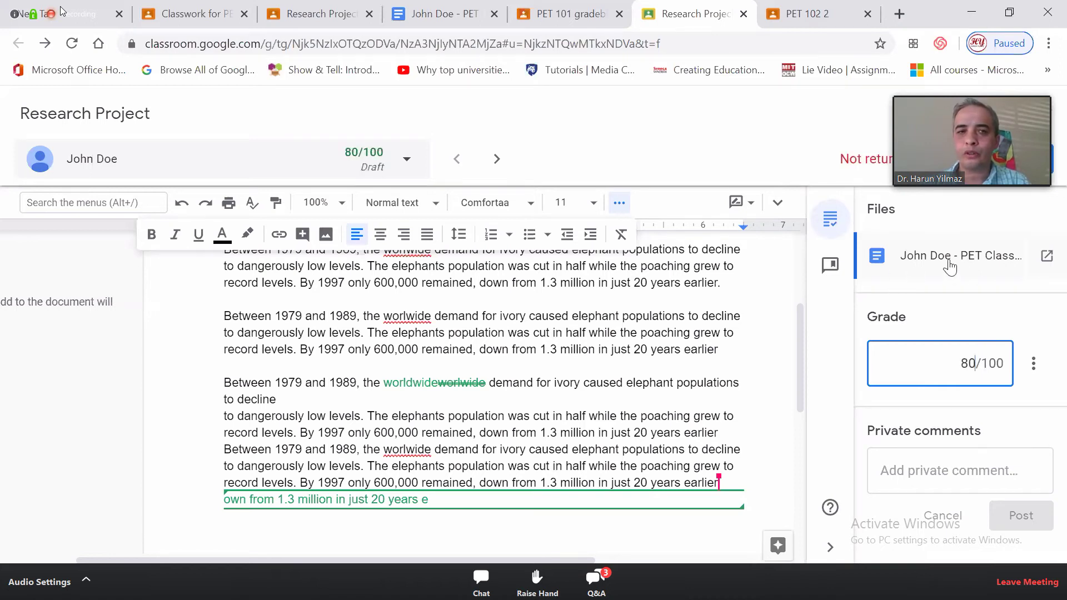
click(497, 160)
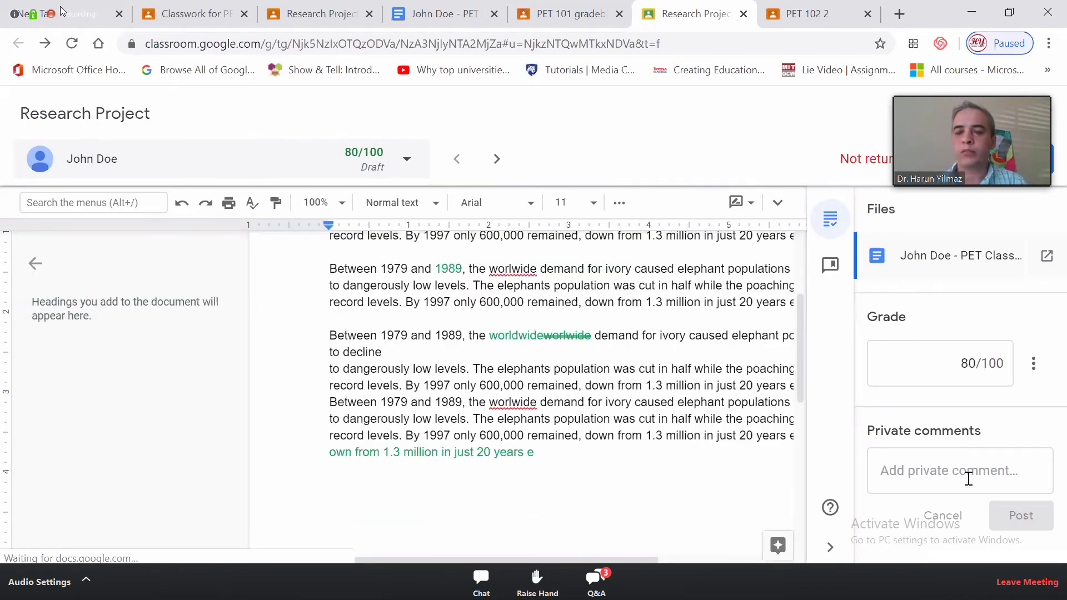
Draft the private comment "wow" for the student and reopen the comment bank
click(968, 478)
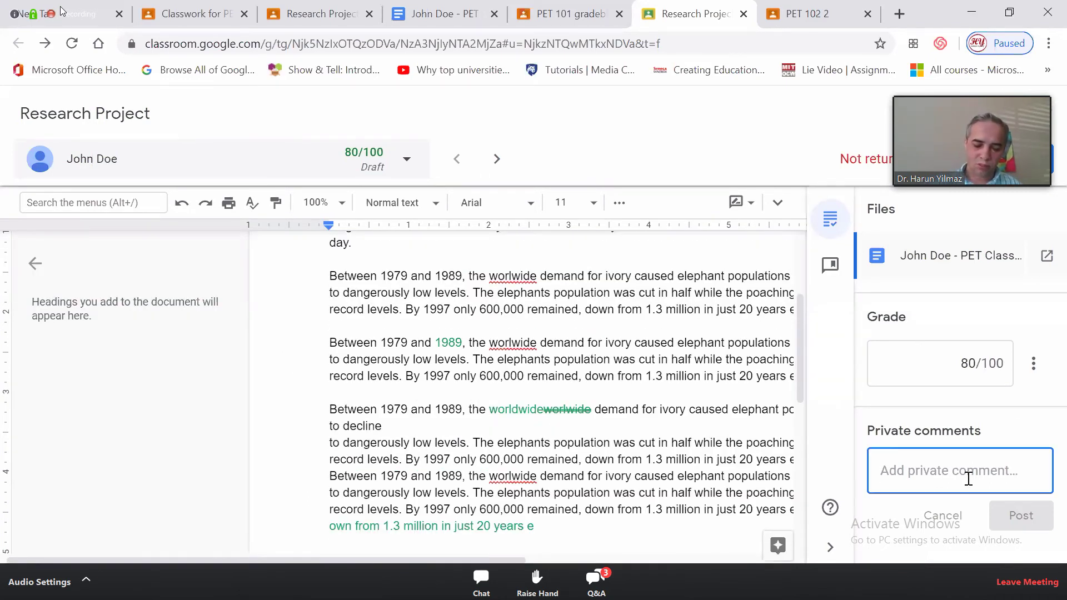
text(wow)
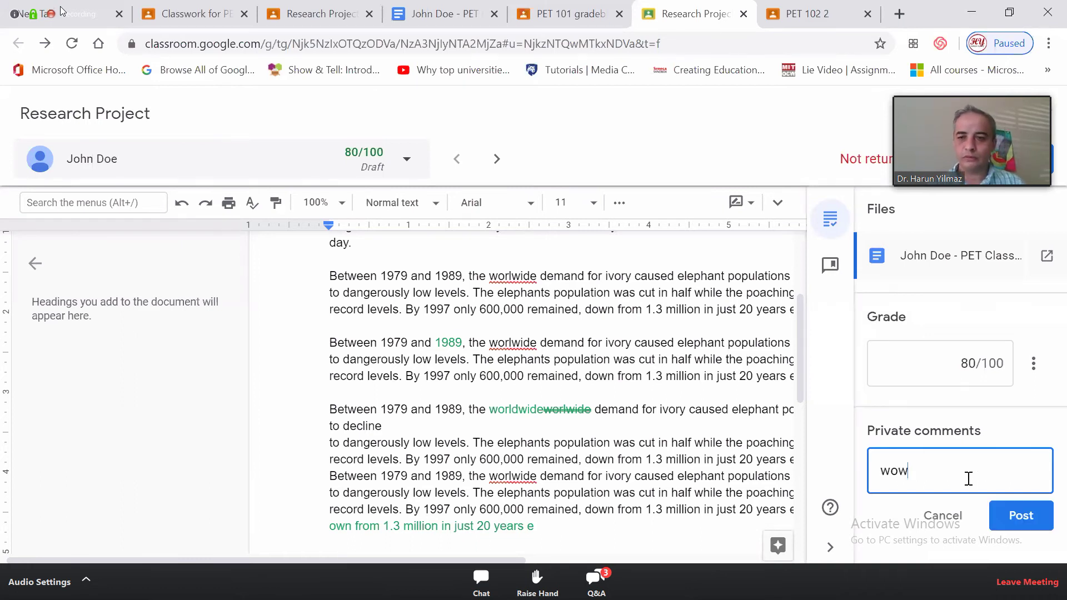
click(830, 265)
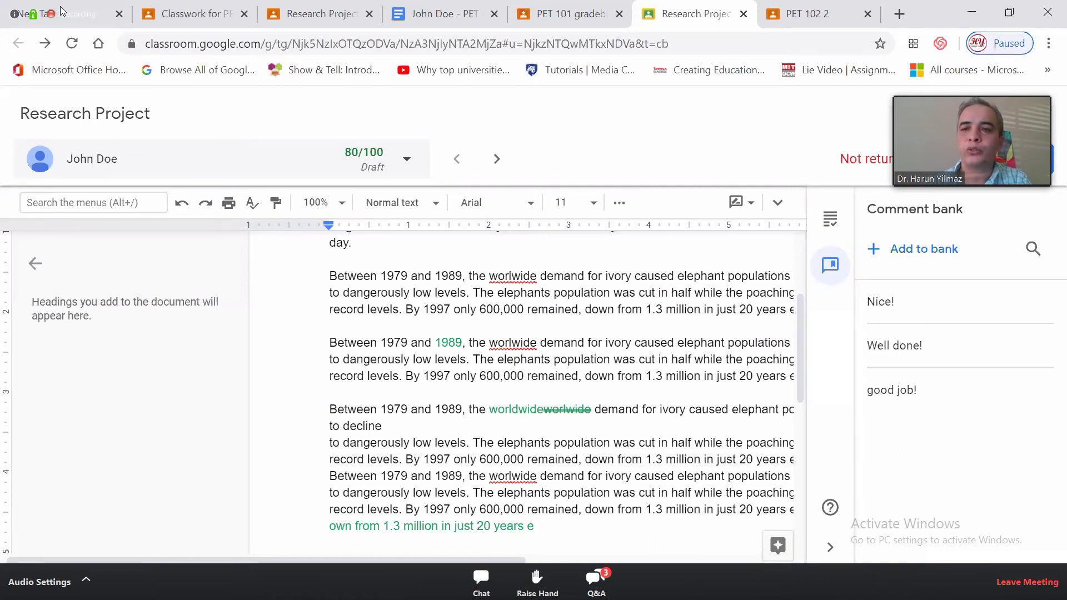
Return this single Research Project submission to the student with its grade and confirm the return
click(1045, 159)
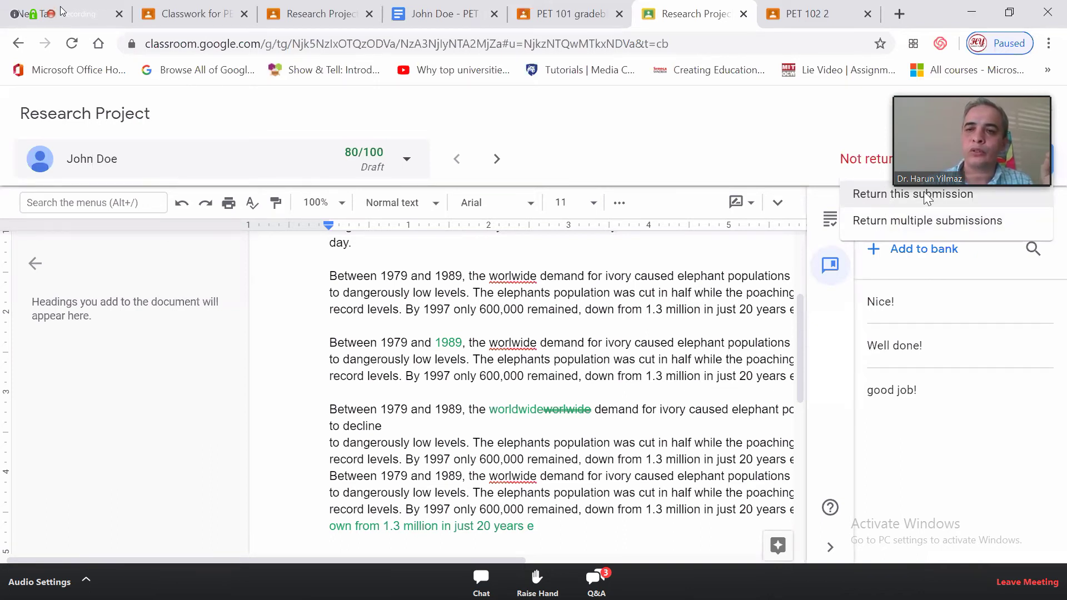
click(945, 194)
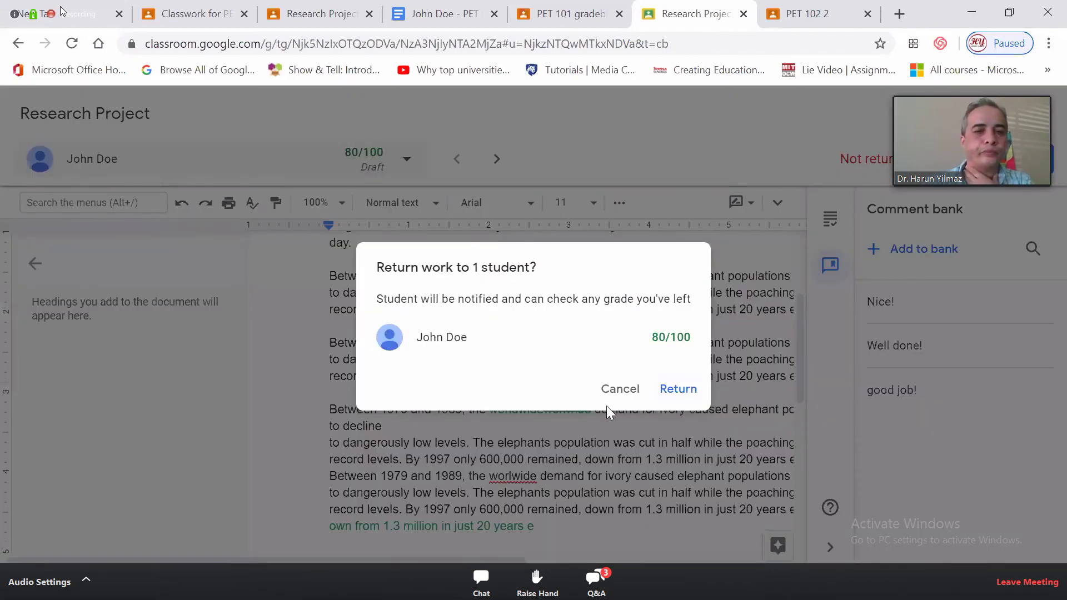
key(Return)
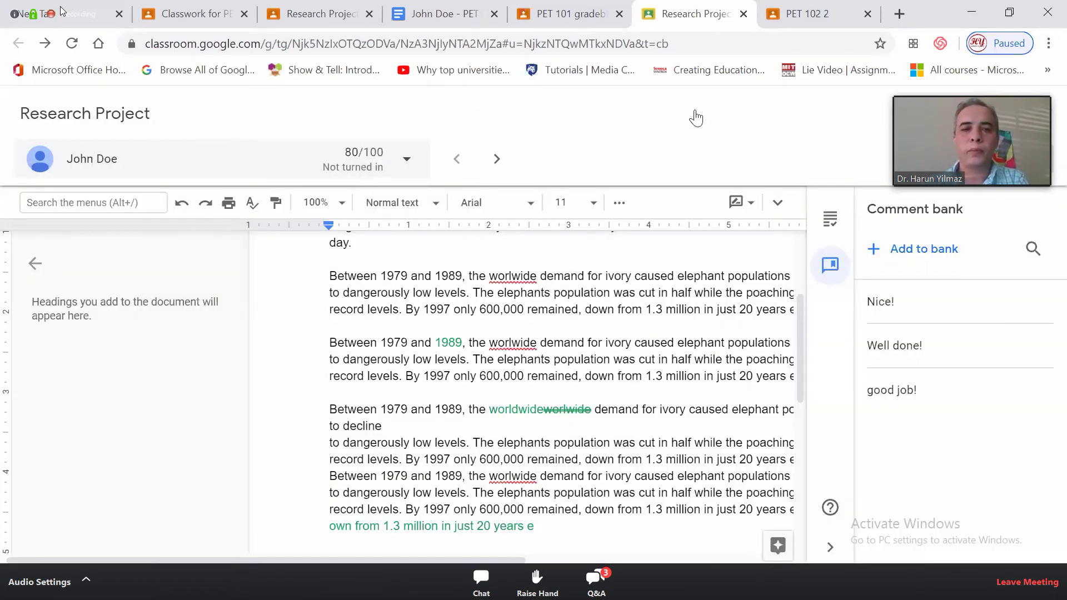
Check the PET 101 gradebook, and in the student's account open the overview of their own work for the class
click(519, 17)
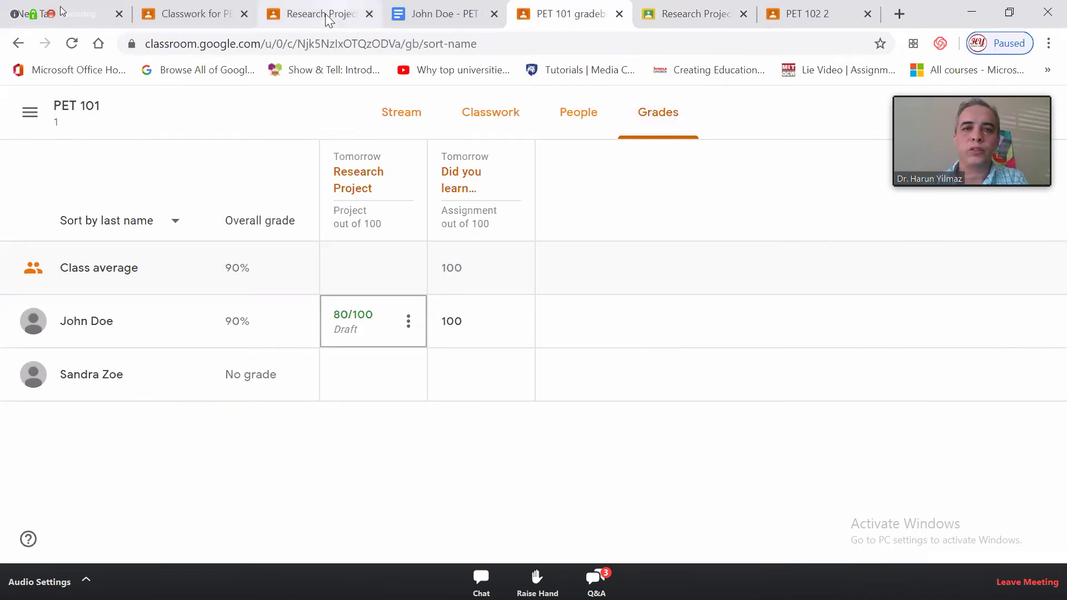
click(325, 13)
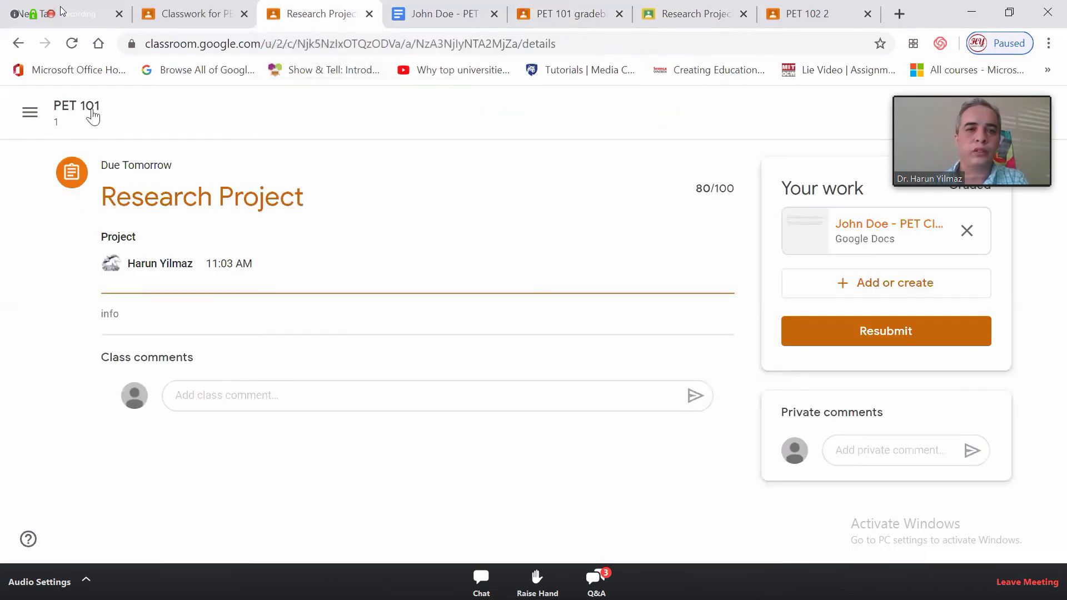
click(119, 111)
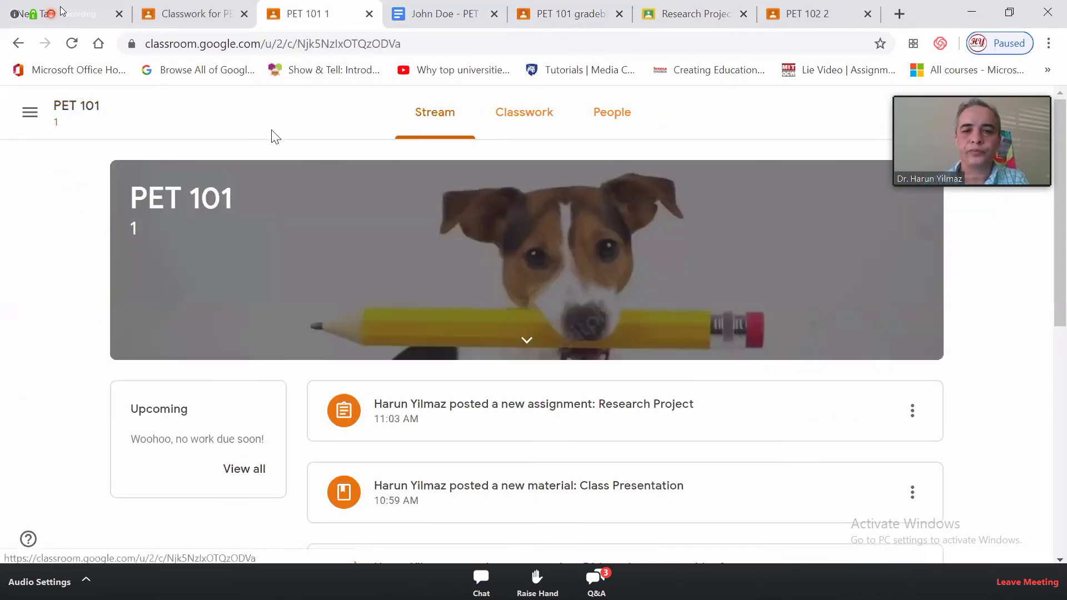
click(535, 123)
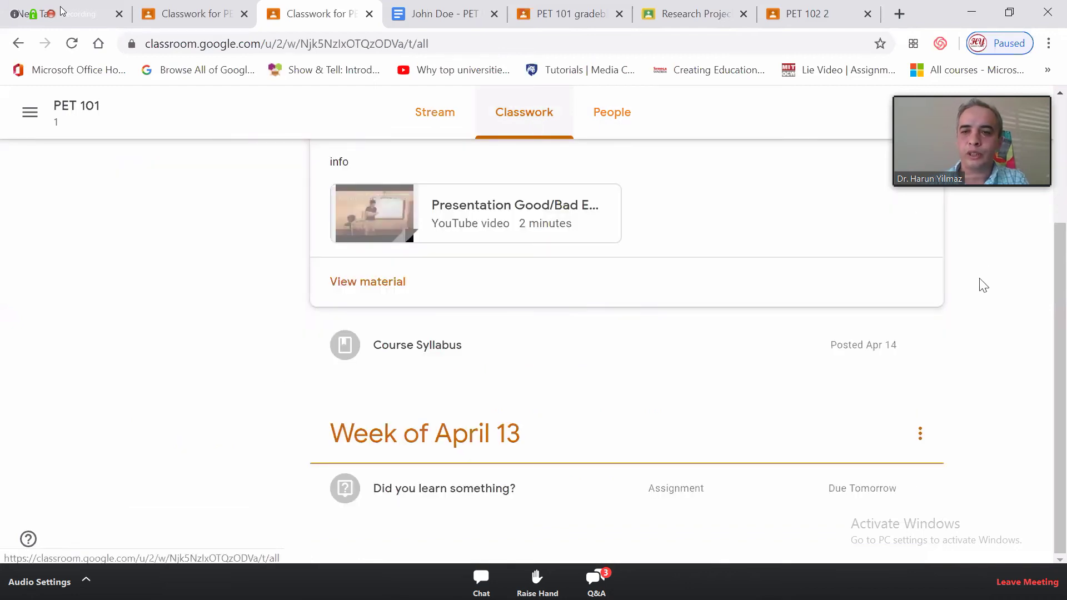
scroll(980, 303, up, 3)
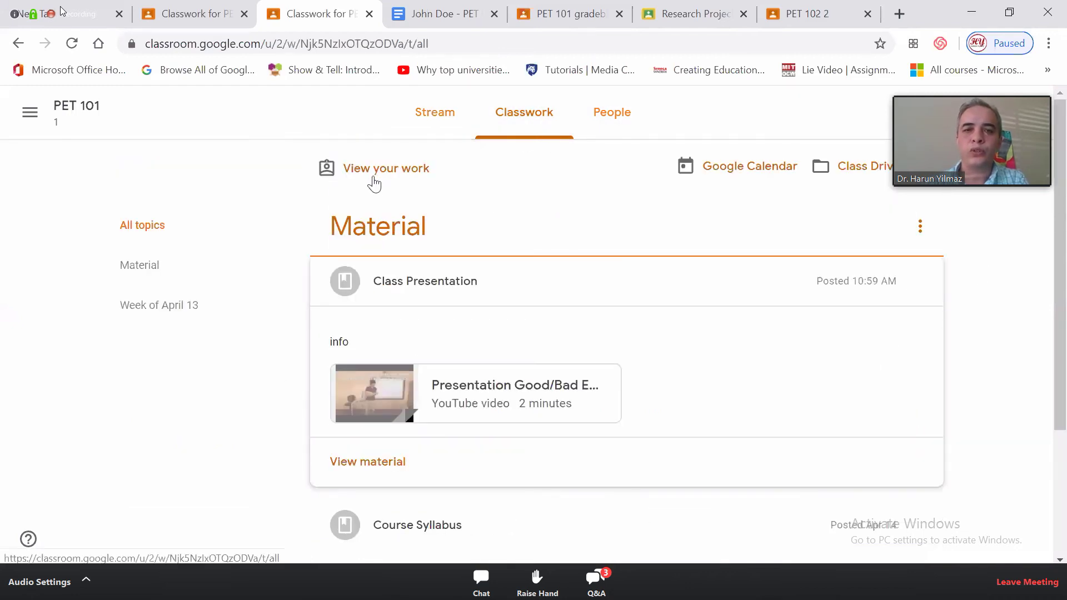
click(373, 174)
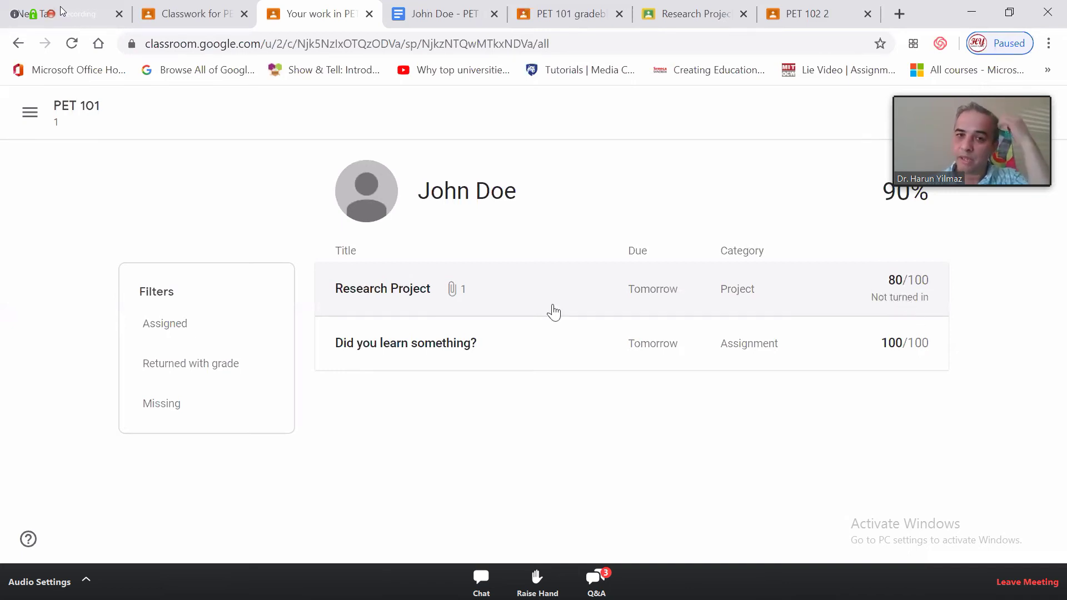
Open the Google Docs file attached to the student's Research Project, review the teacher's suggested edits, and close the document
click(454, 299)
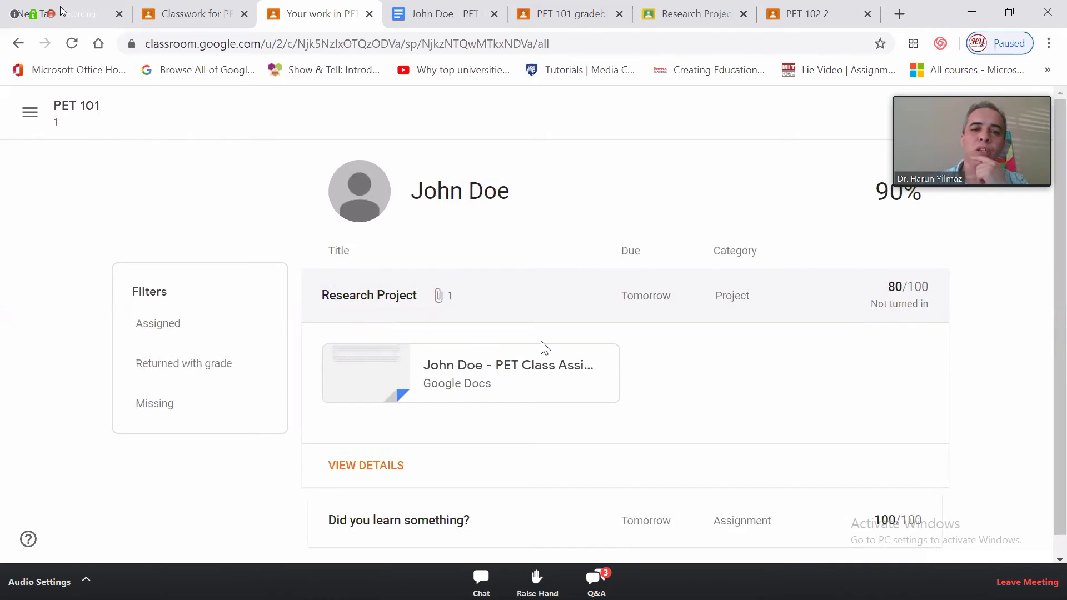
click(368, 363)
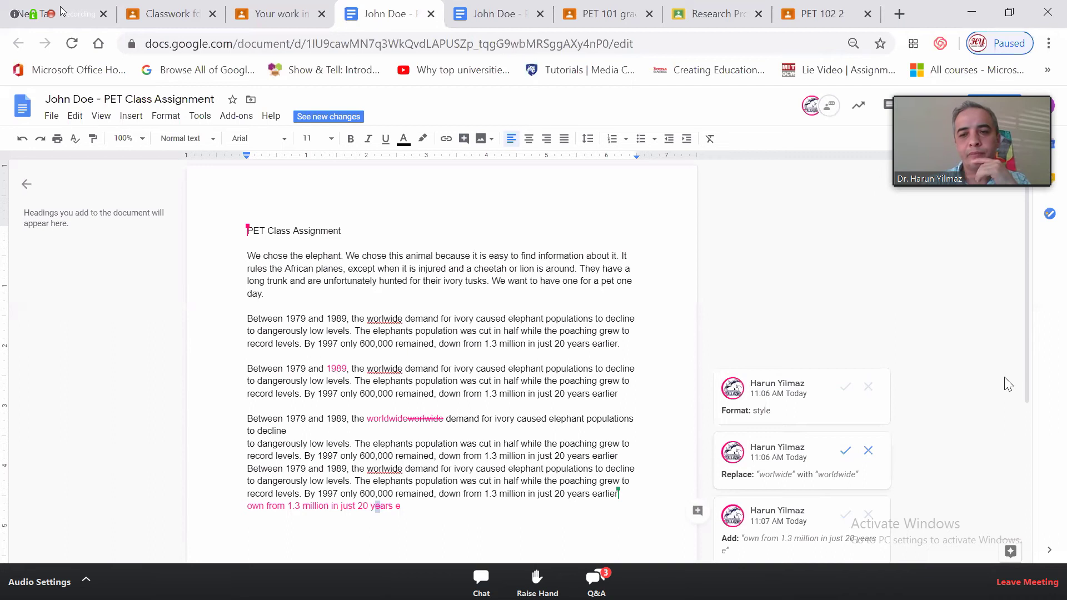
scroll(995, 403, down, 5)
scroll(994, 403, up, 5)
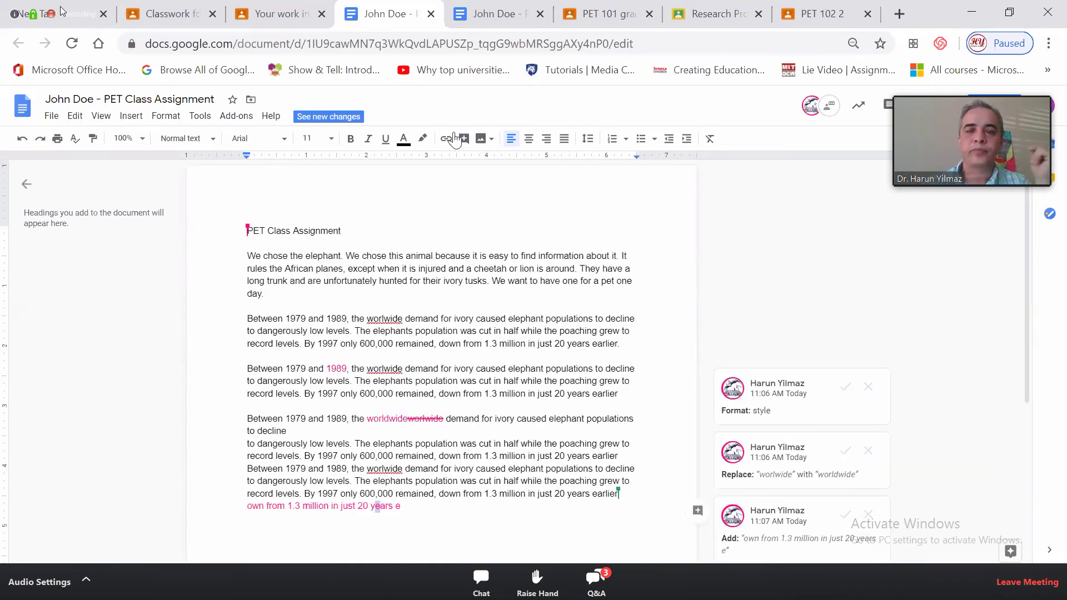
click(430, 15)
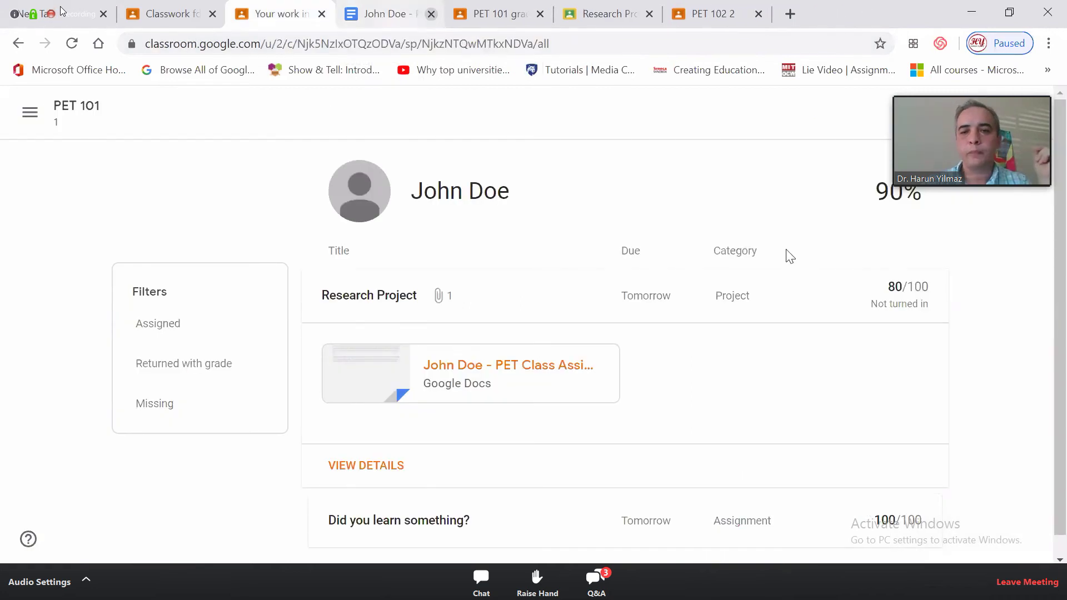
Return to the teacher's PET 101 classwork and start a new assignment
scroll(931, 302, down, 1)
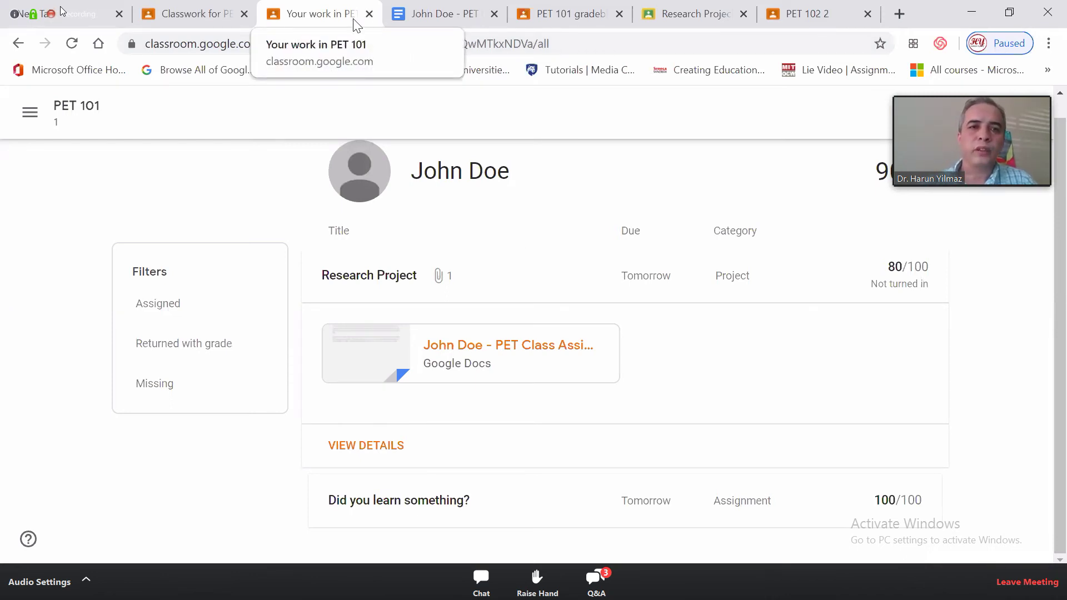
click(191, 14)
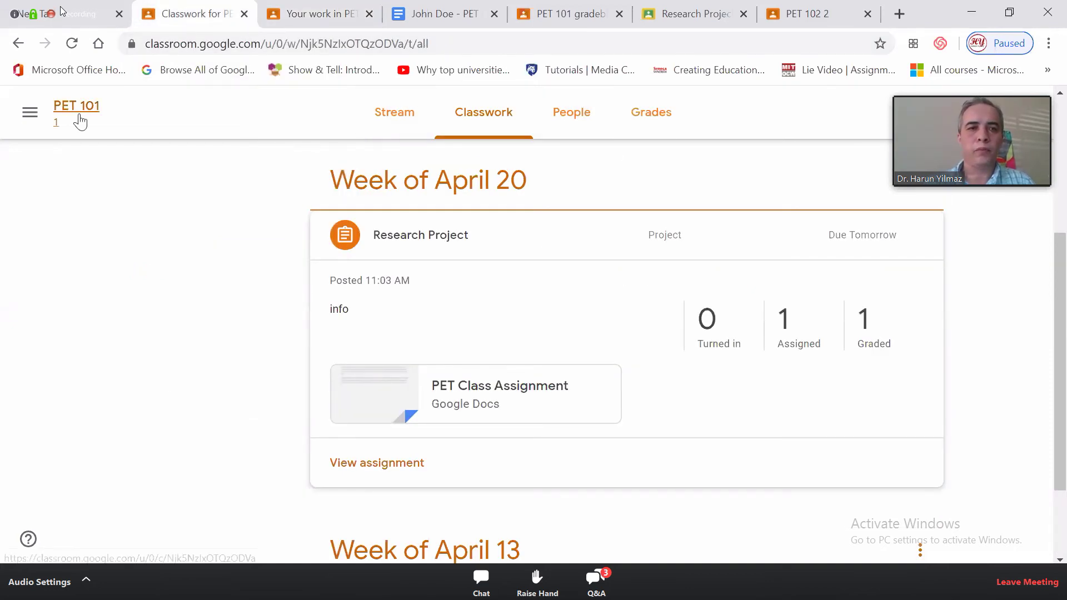
click(399, 133)
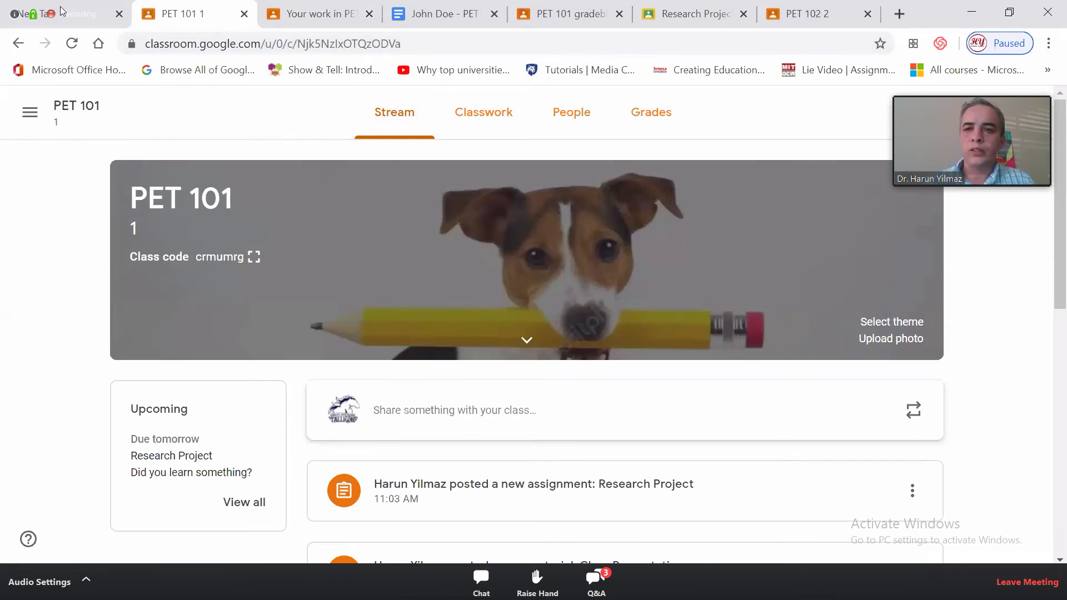
click(480, 124)
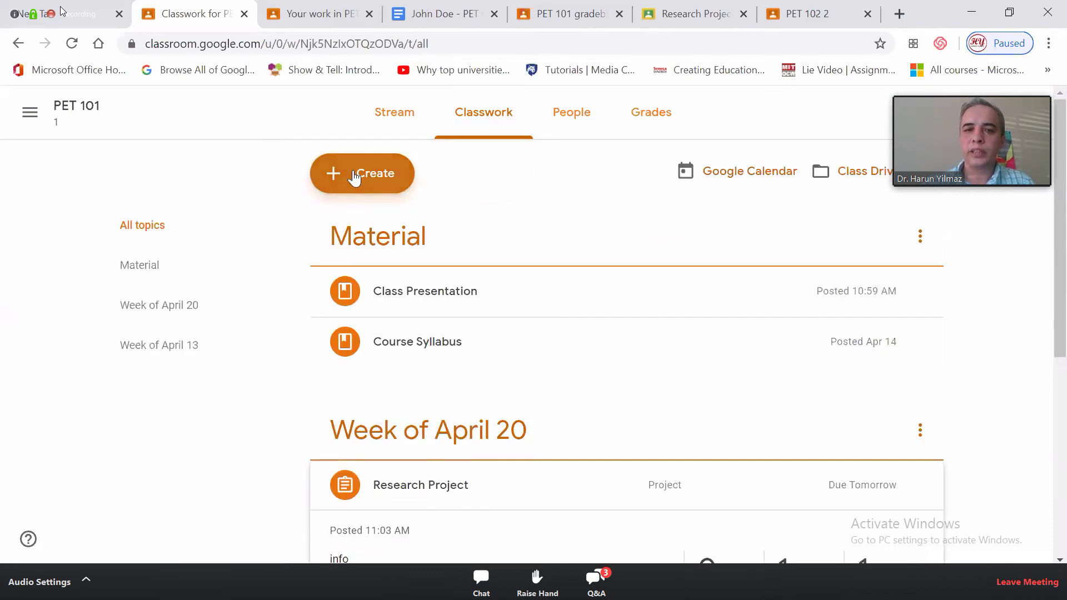
click(376, 174)
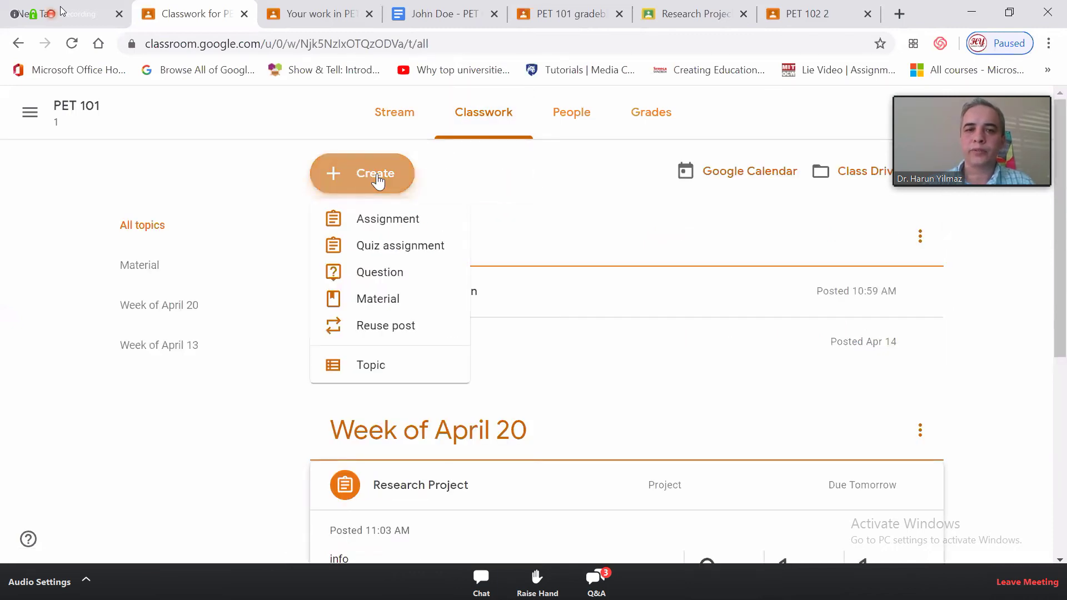
click(374, 219)
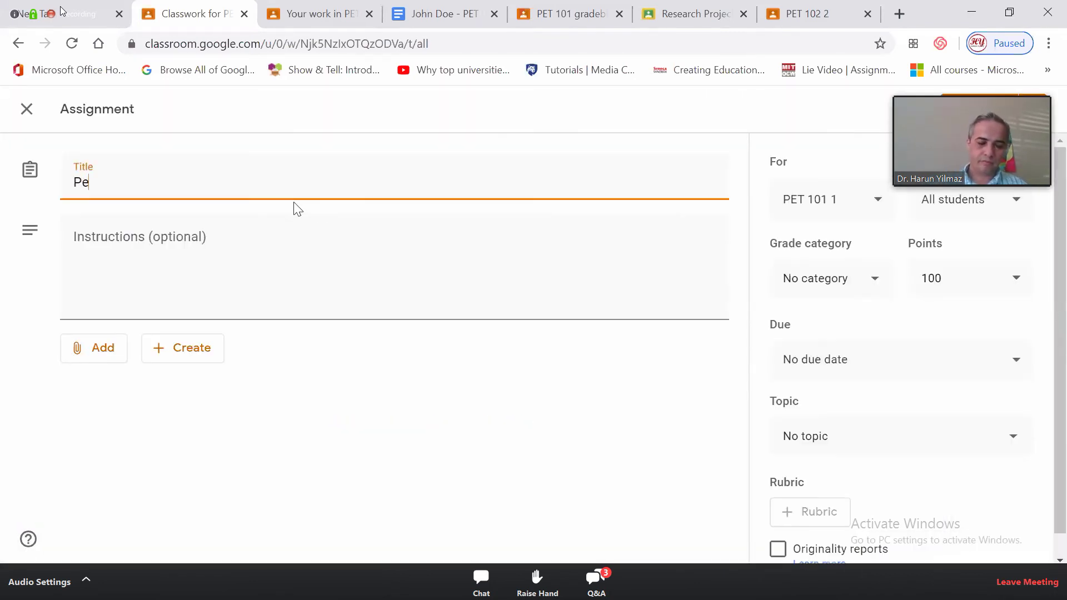
Title the assignment "Pet Presentation" and enter "info" as its instructions
text(Pet Prese)
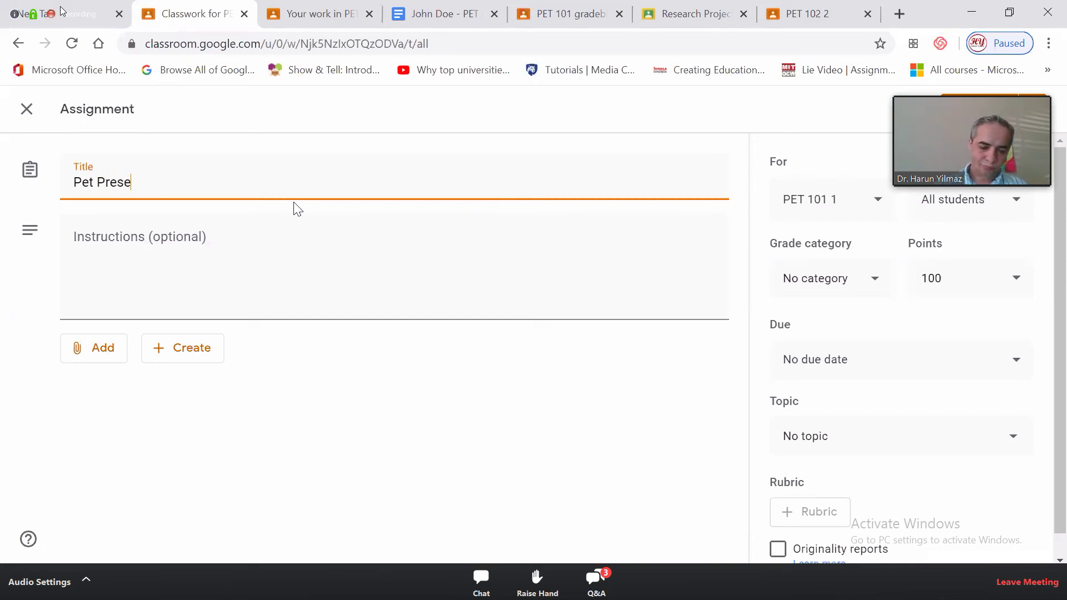
text(ntation)
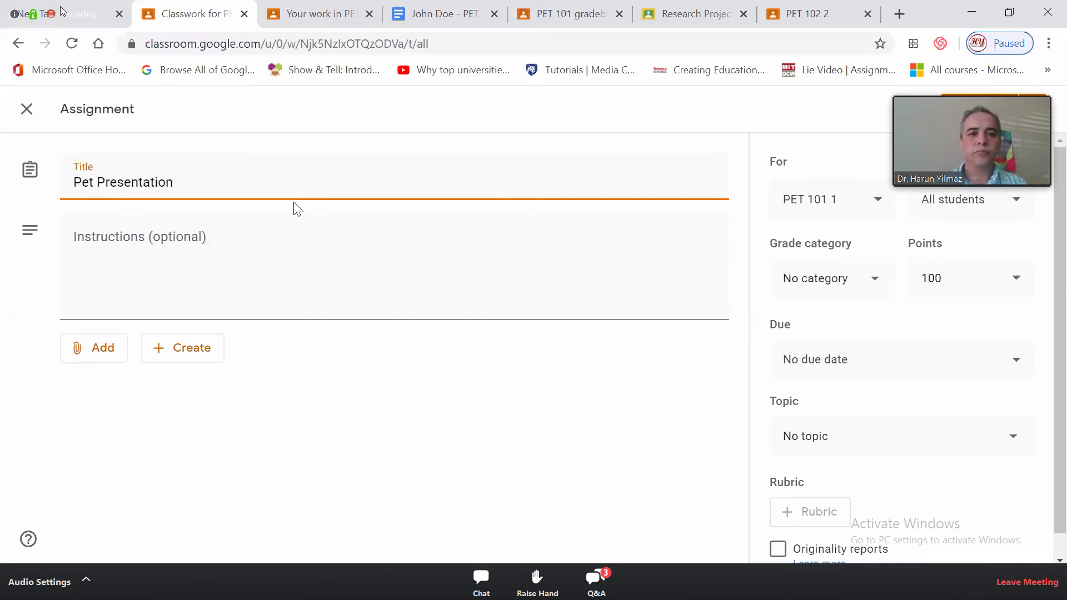
click(143, 233)
text(info)
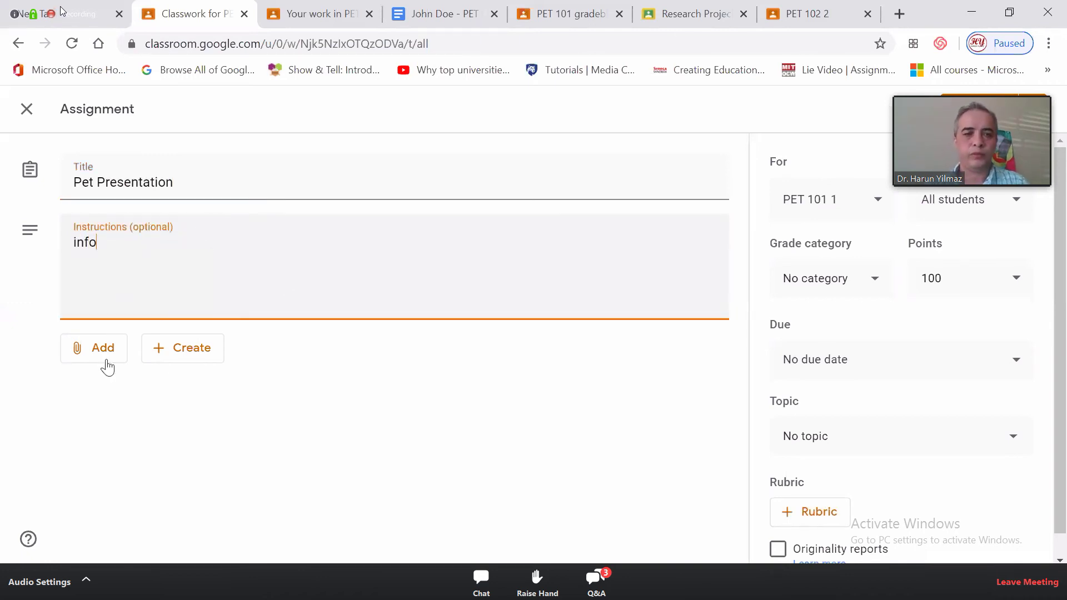
Attach the PET Assignment Slide file from My Drive and set it to make a copy for each student
click(119, 346)
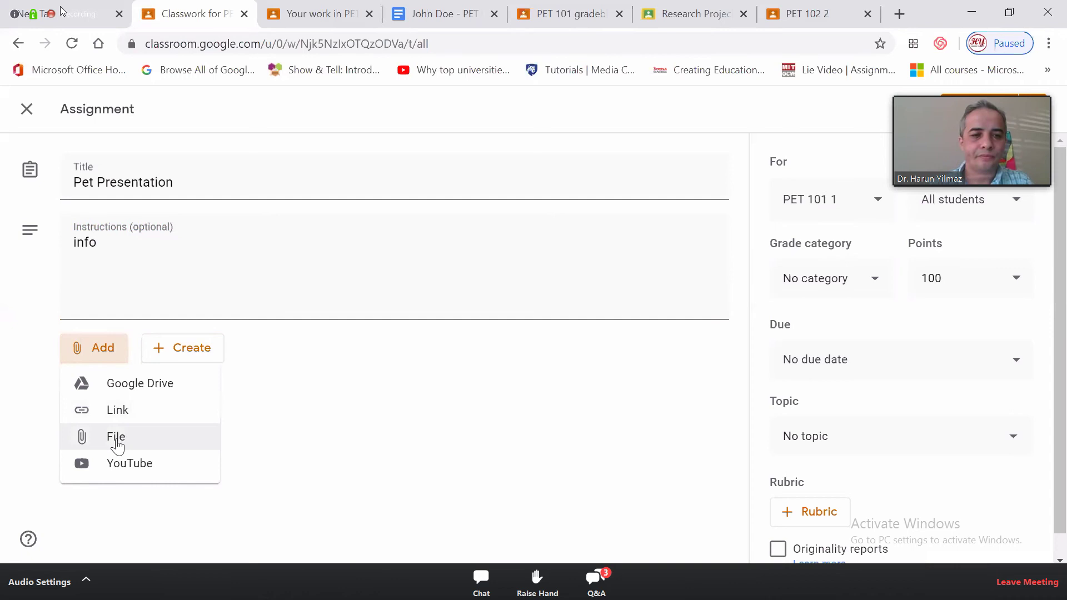
click(155, 383)
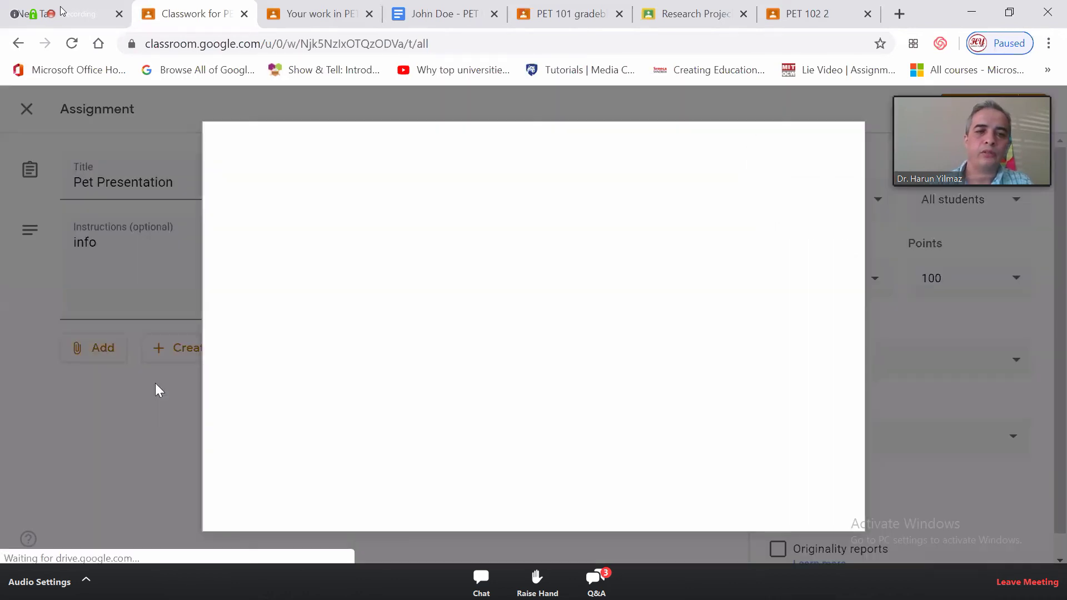
click(390, 187)
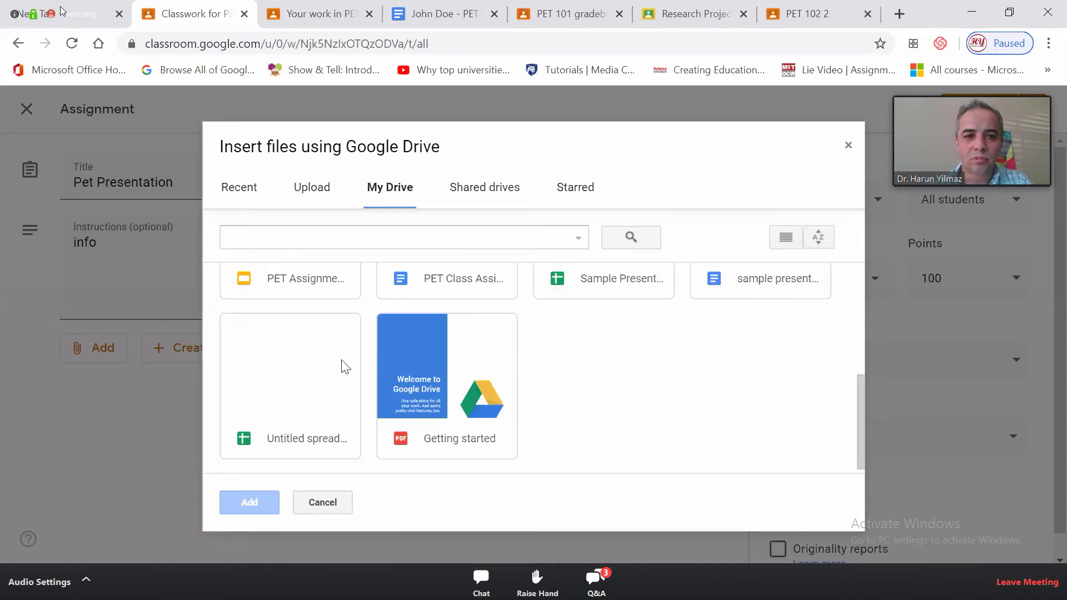
scroll(311, 339, up, 2)
click(289, 316)
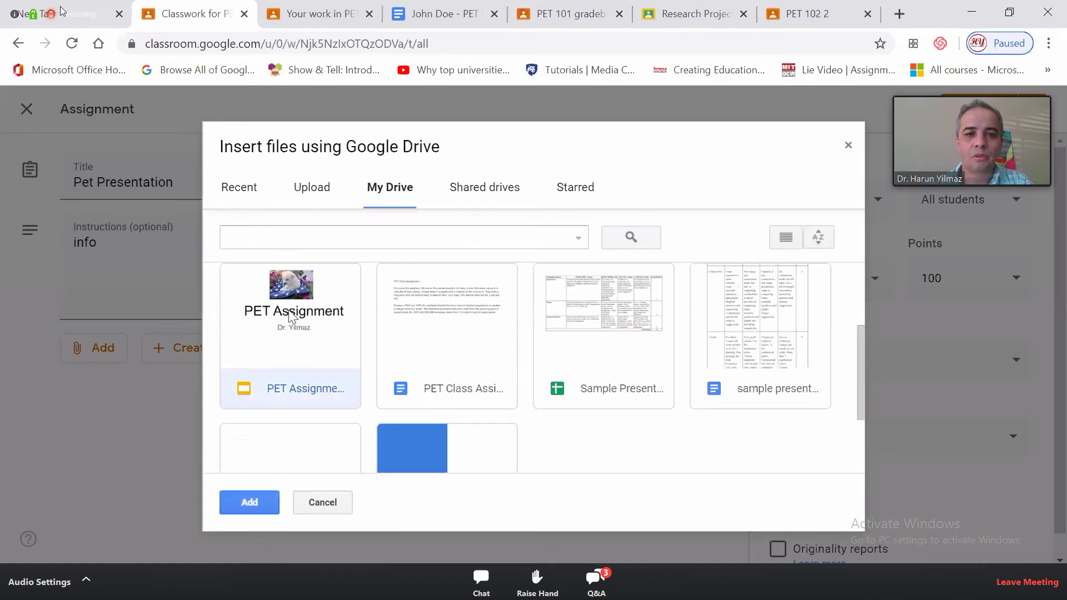
click(243, 506)
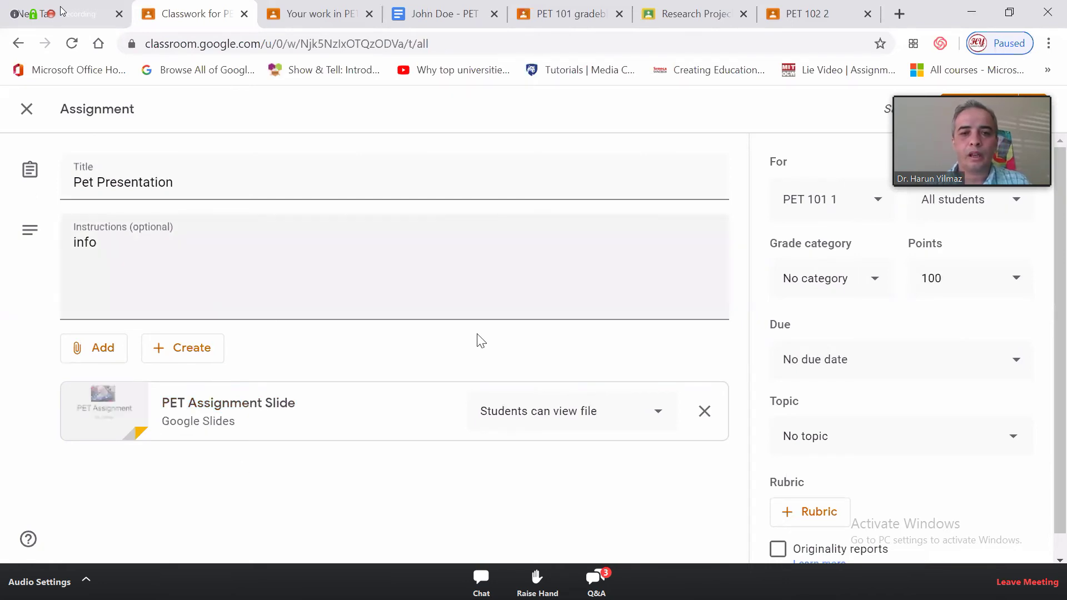
click(652, 432)
click(543, 498)
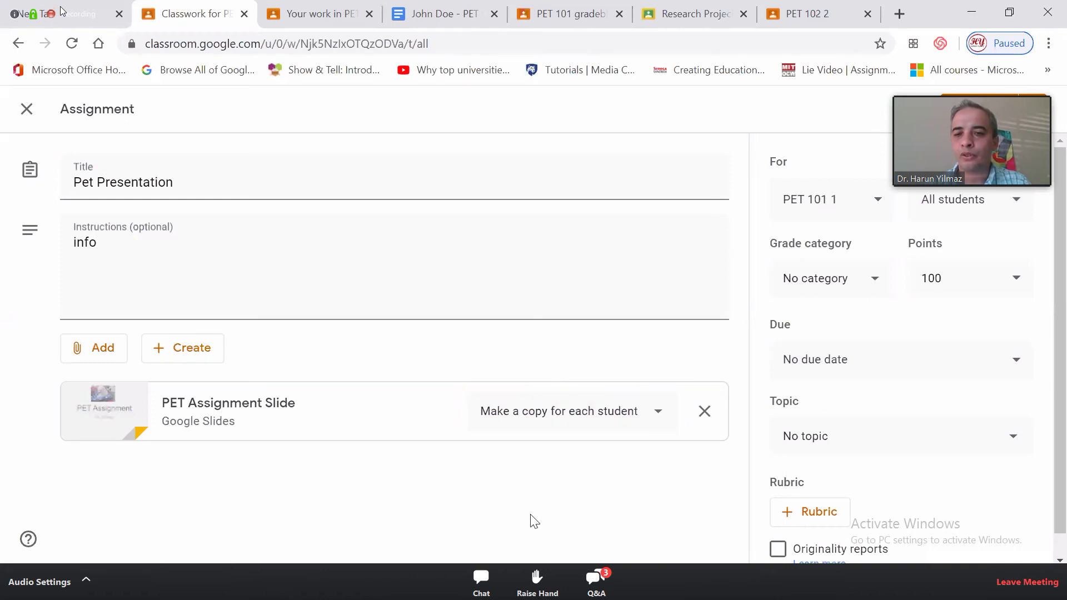
Check the class and student choices for the assignment, and set its grade category to Presentation
click(849, 215)
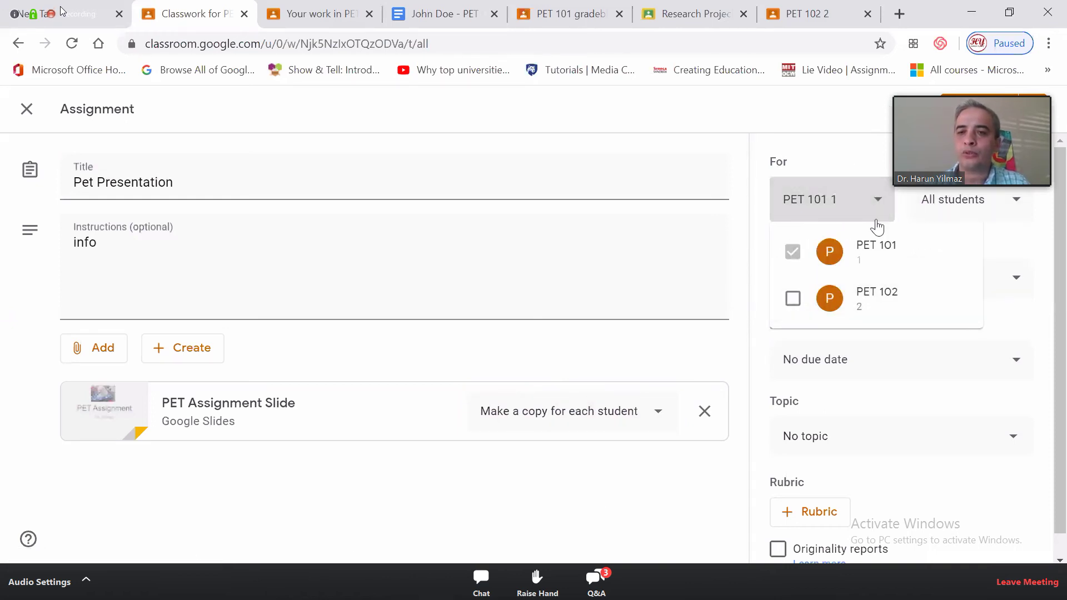
click(911, 190)
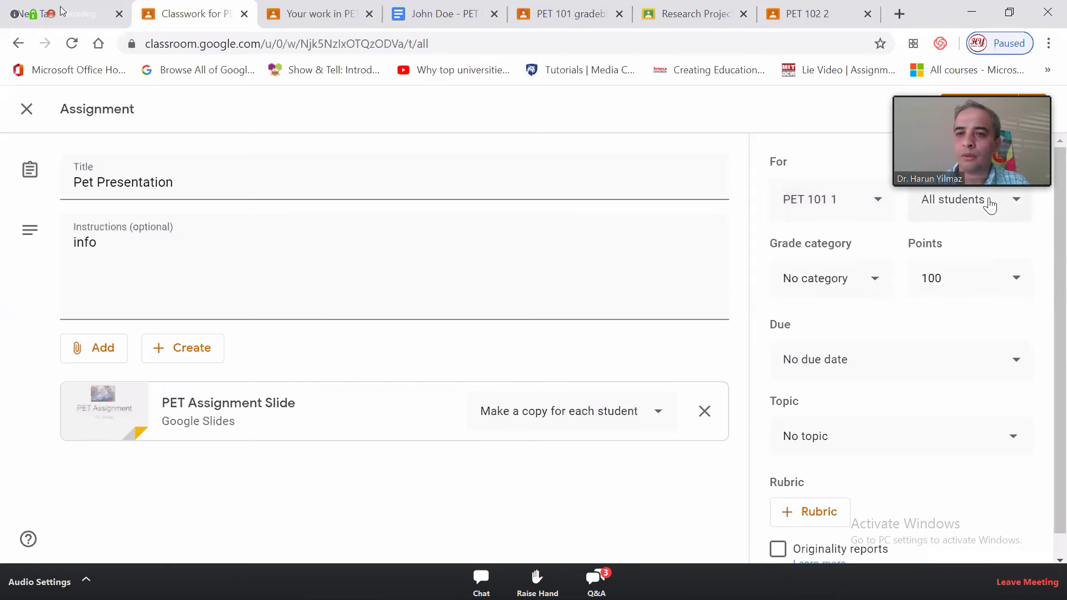
click(987, 205)
click(850, 286)
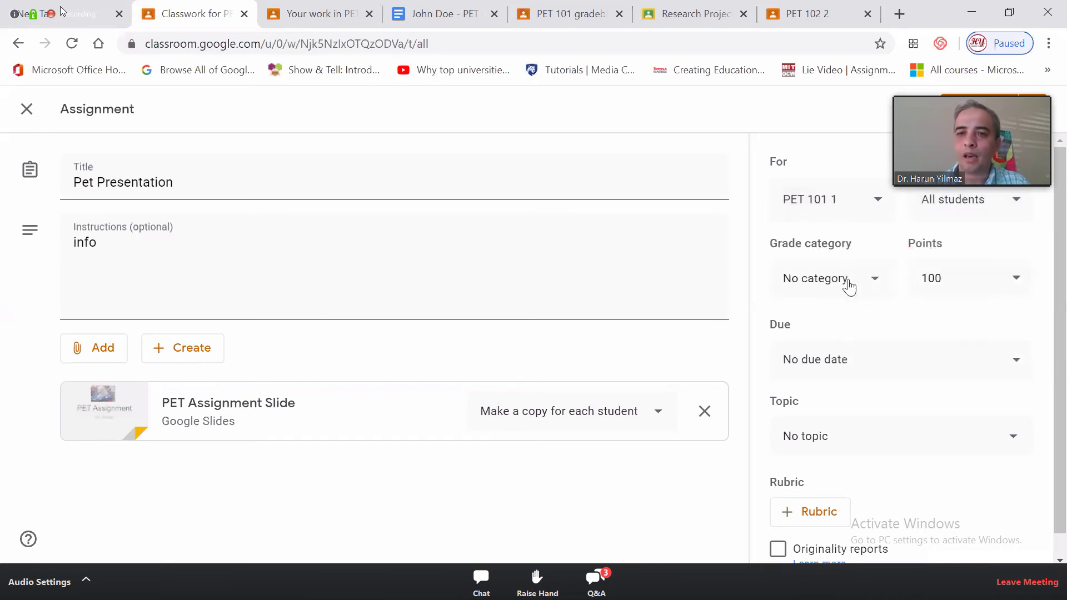
click(851, 285)
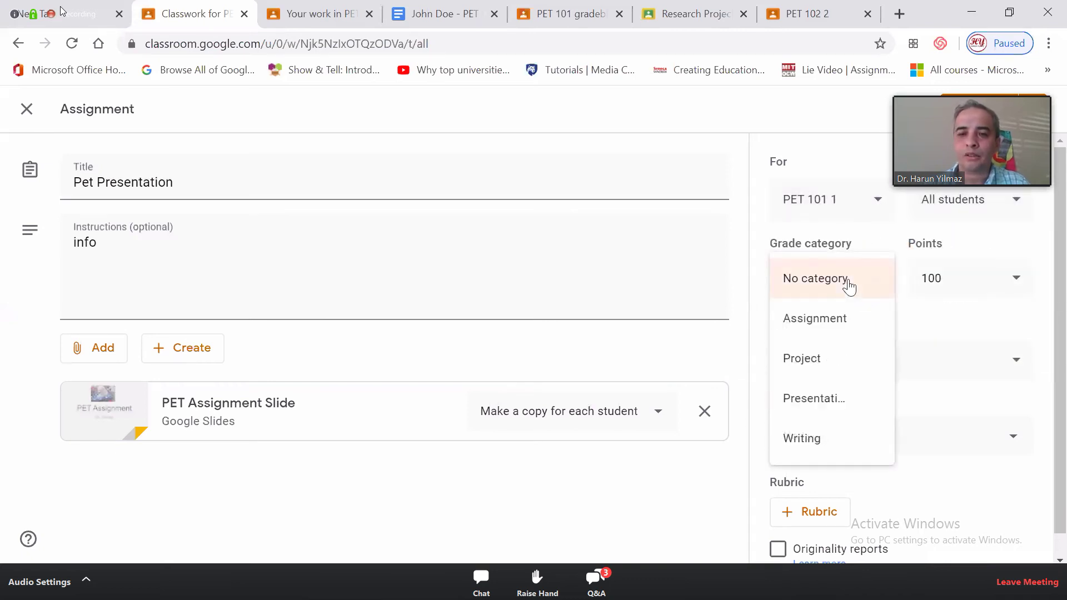
click(801, 412)
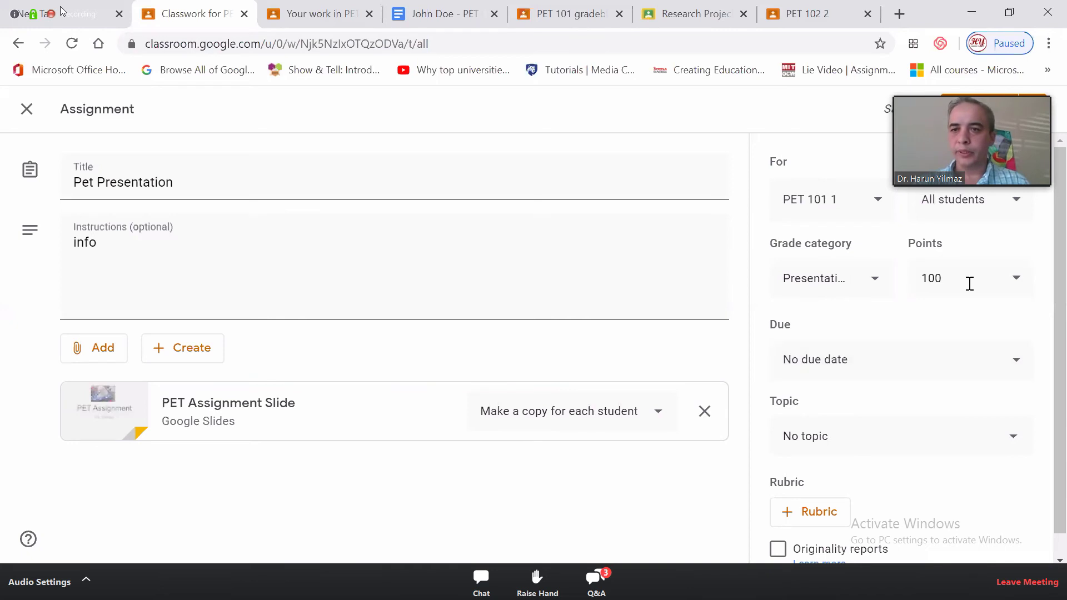
Check the due date options, file the assignment under the topic Week of April 13, and start creating a rubric for it
click(869, 370)
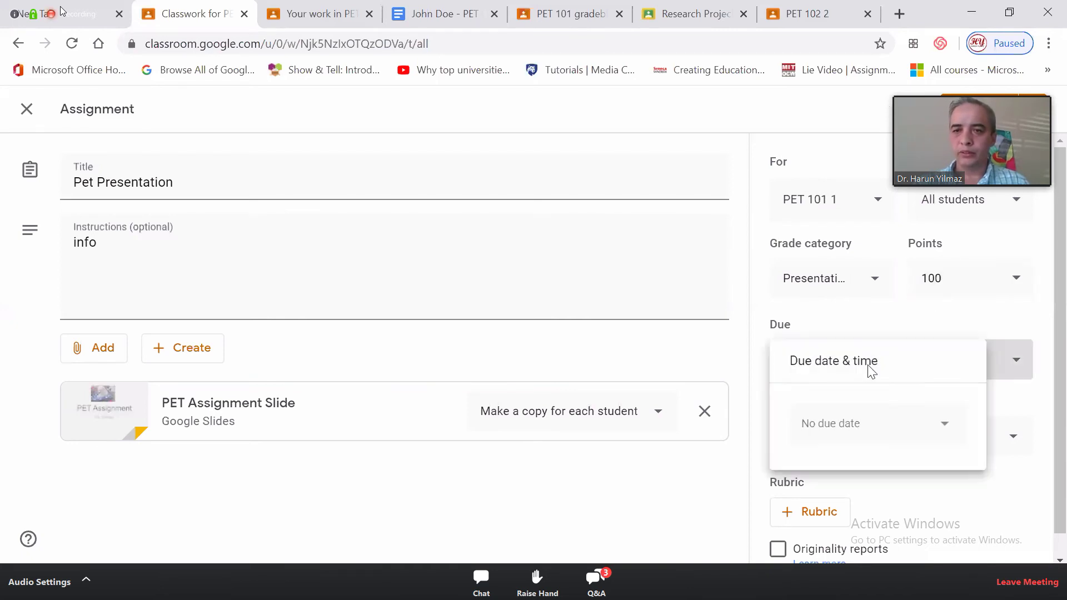
click(895, 332)
scroll(845, 434, down, 1)
click(831, 423)
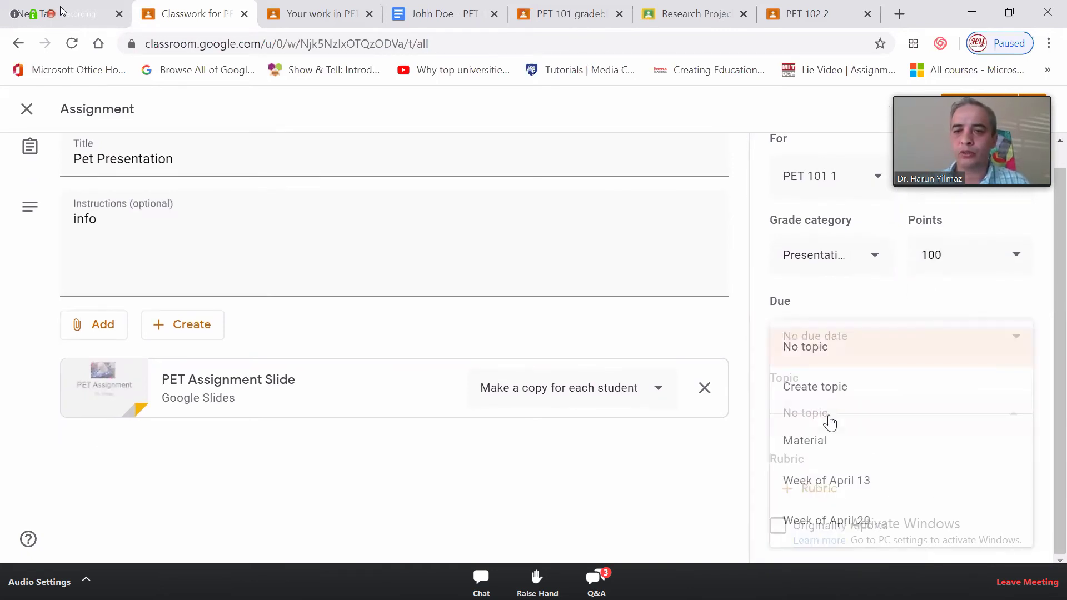
click(844, 487)
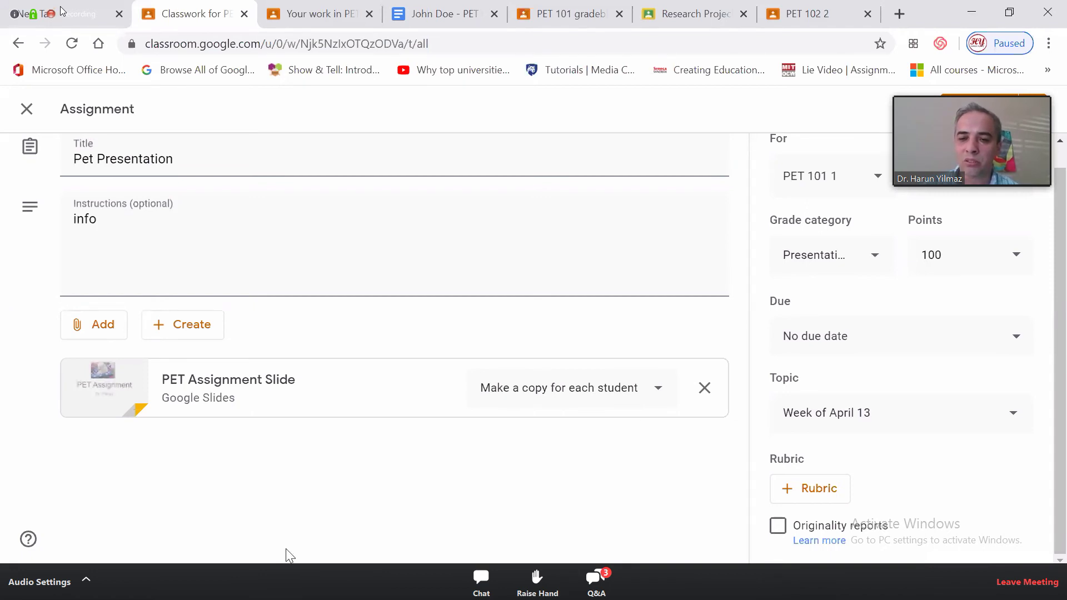
click(808, 491)
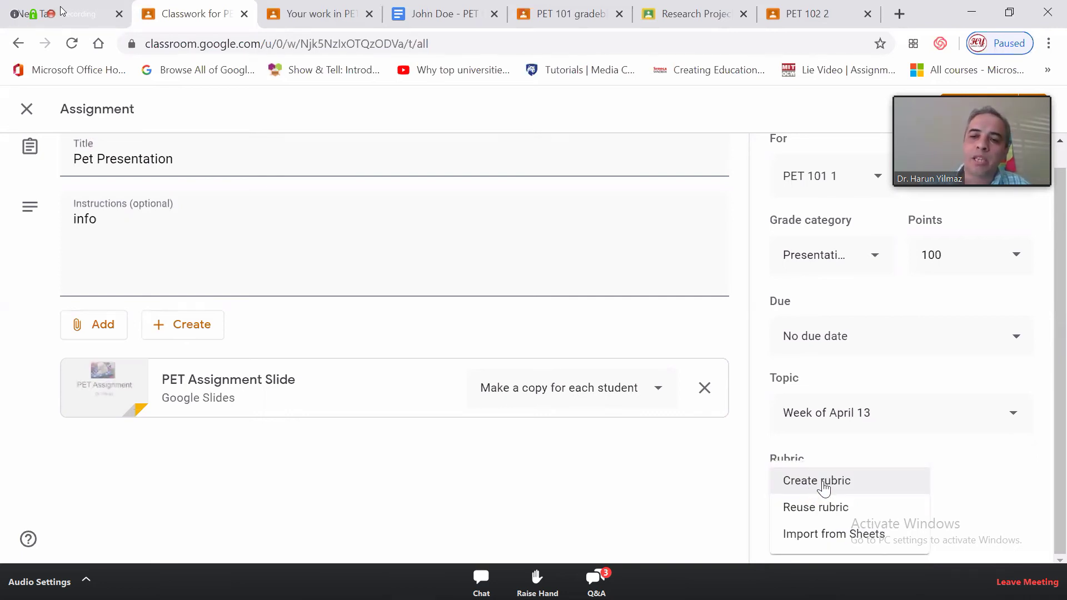
click(823, 487)
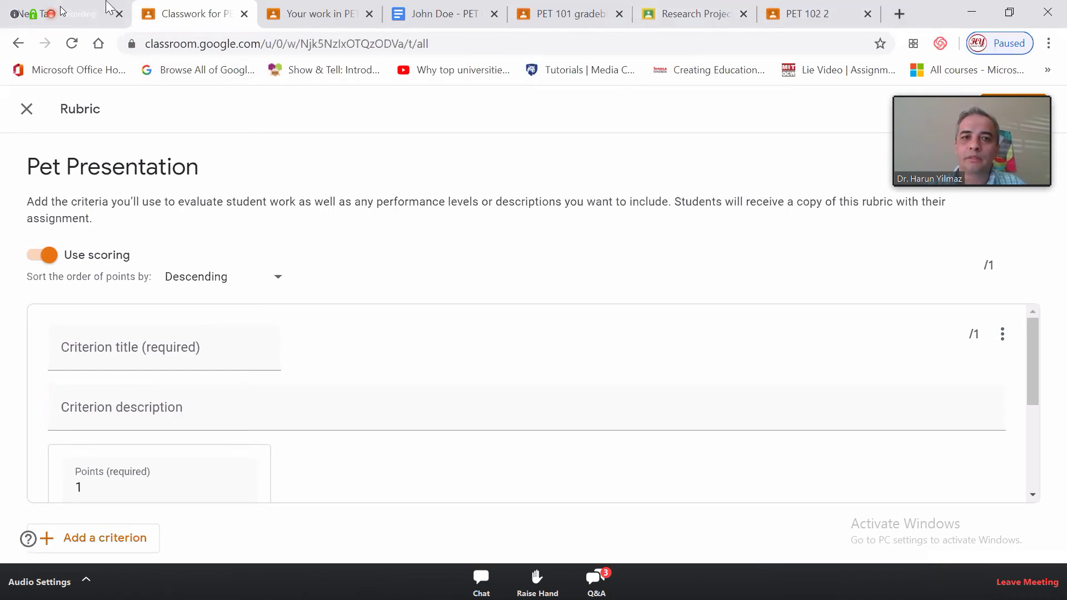
Open the sample presentation rubric document from My Drive in Google Drive, look it over, and close it
click(64, 11)
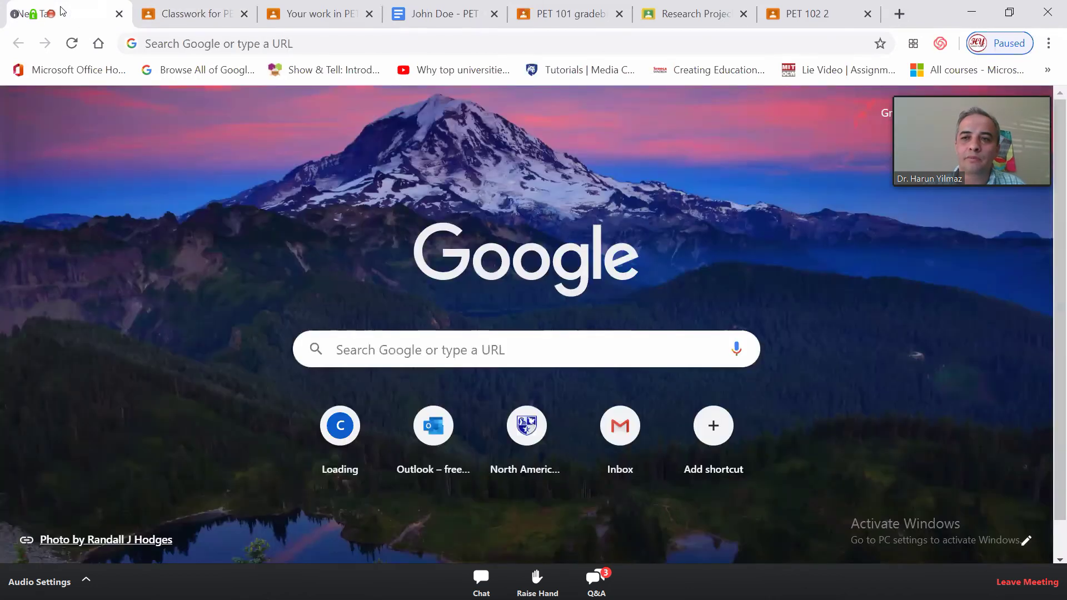
click(974, 113)
click(987, 208)
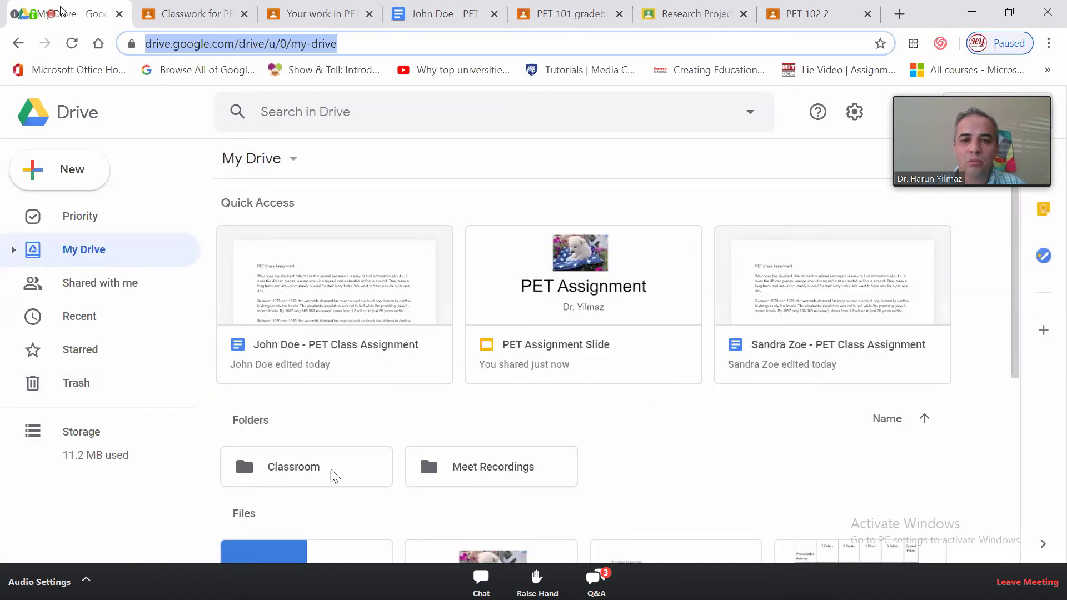
scroll(614, 412, down, 5)
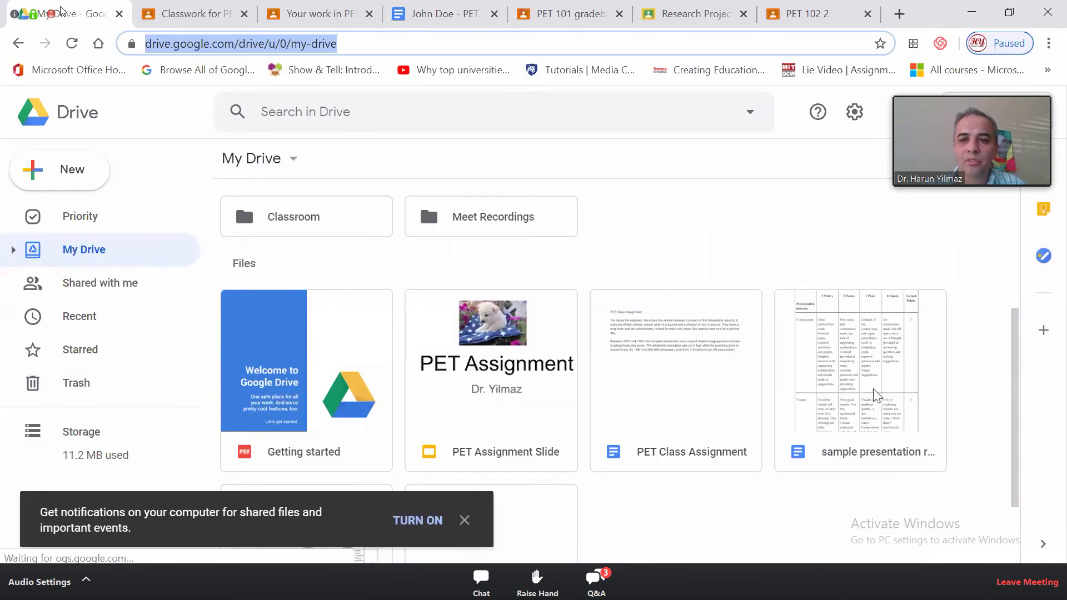
click(871, 390)
double_click(869, 386)
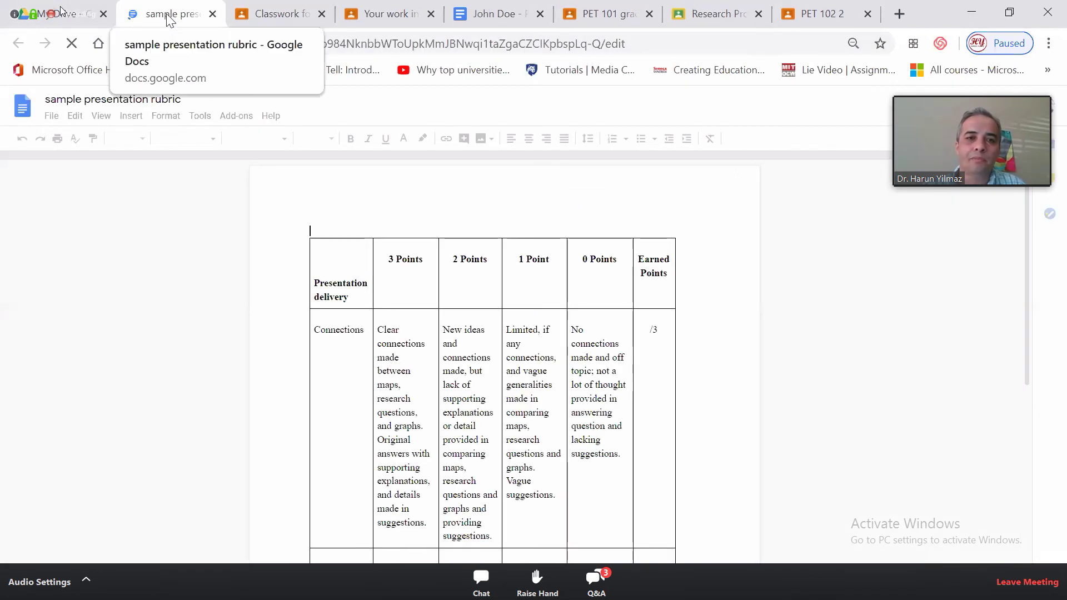
key(ctrl+w)
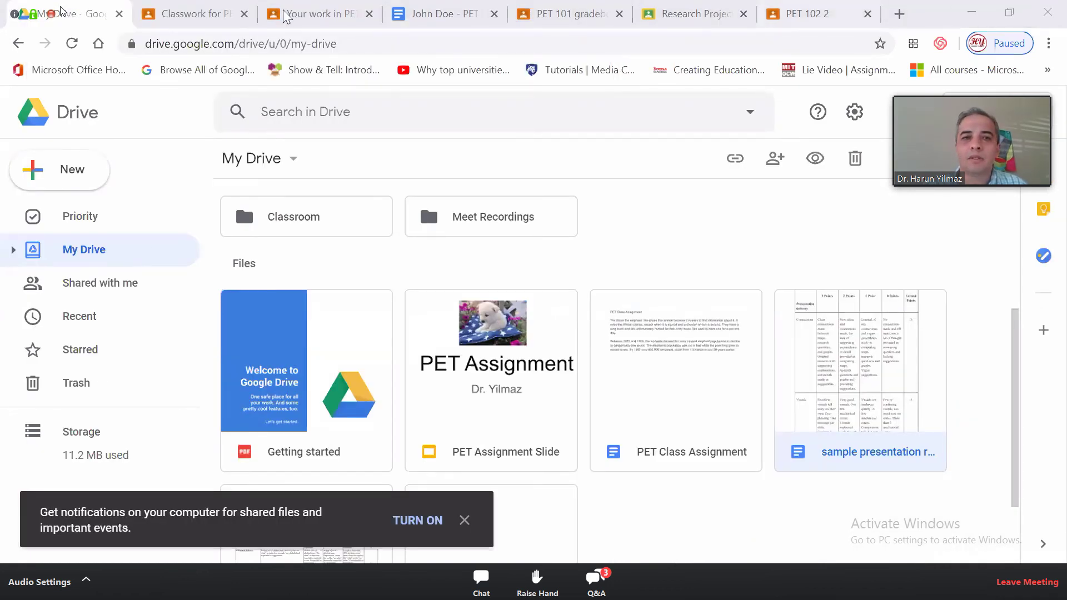
Return to the Pet Presentation rubric in Classroom and title its first criterion Connections
click(189, 13)
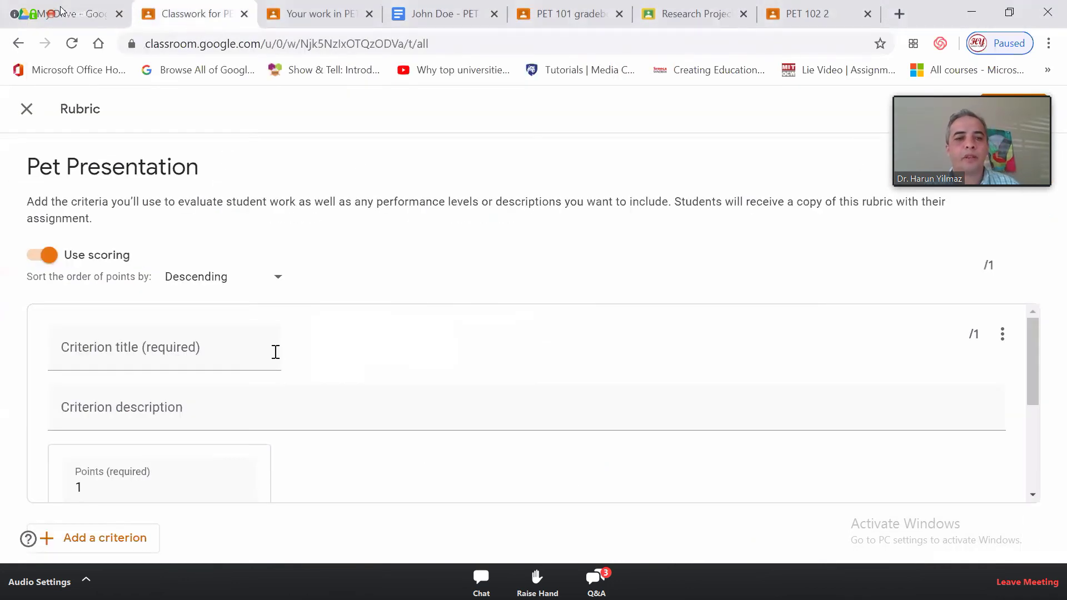
click(97, 346)
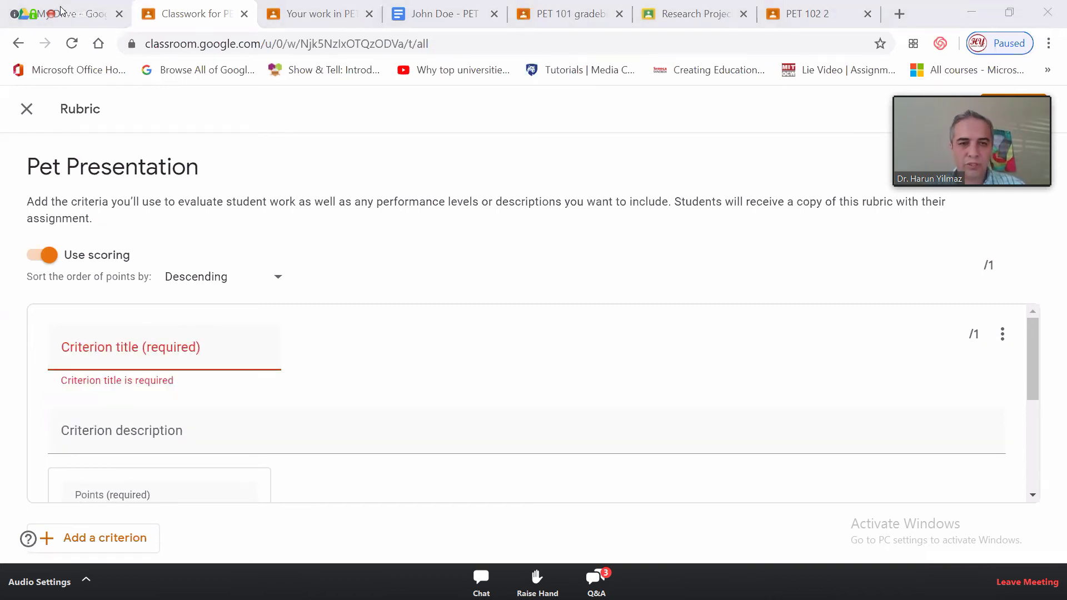
click(126, 347)
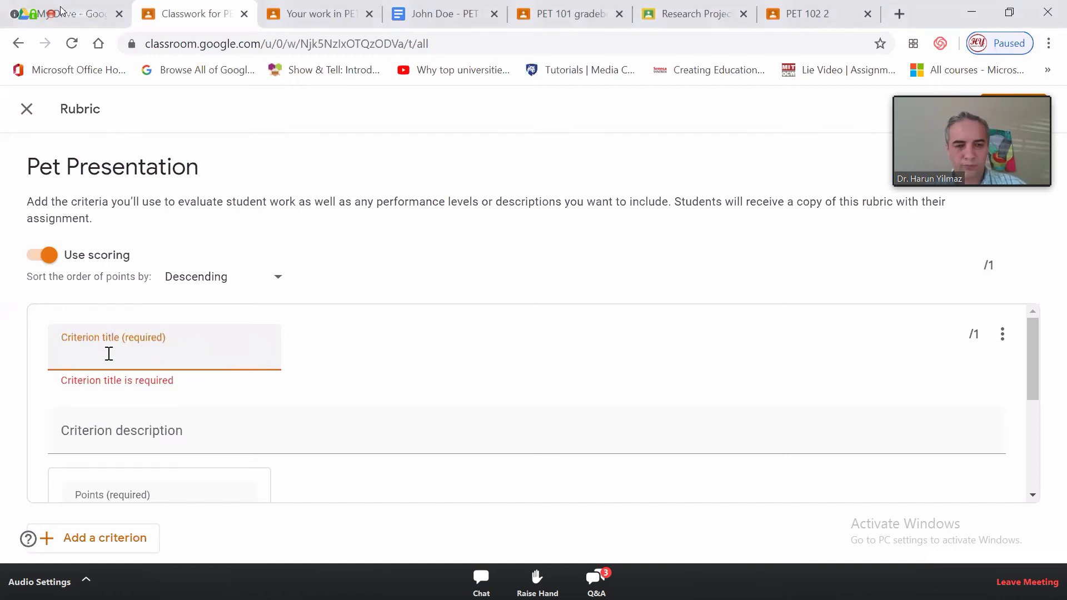
text(Connections)
scroll(403, 372, down, 3)
scroll(403, 373, up, 3)
click(139, 333)
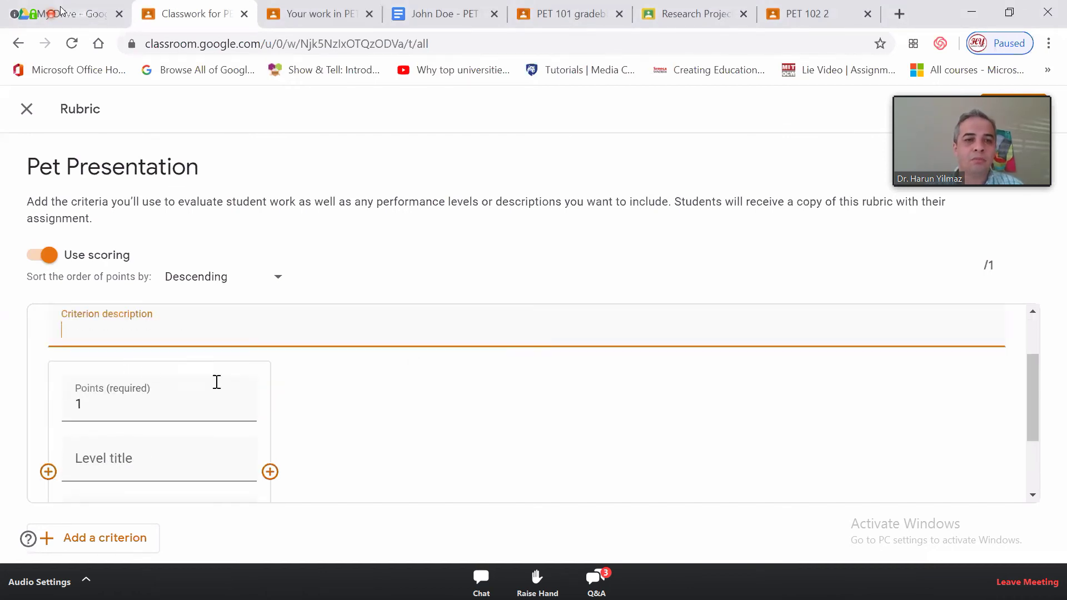
Title the first Connections level "Not yet" and describe it as "Limited, if any connections, and vague generalities made in comparing maps, research questions and graphs. Vague suggestions."
click(101, 402)
scroll(61, 378, down, 1)
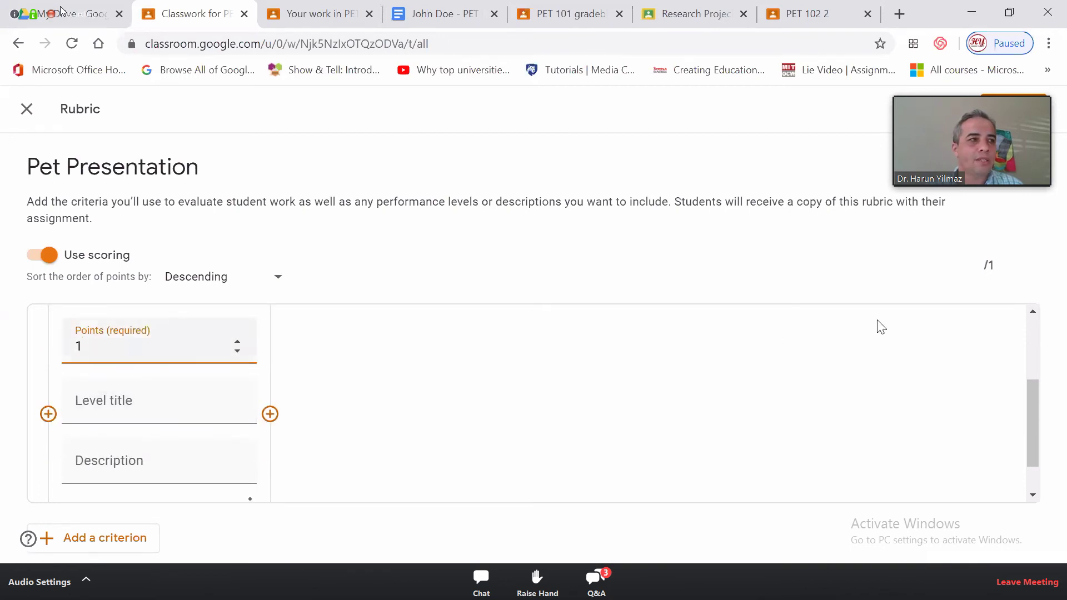
click(96, 407)
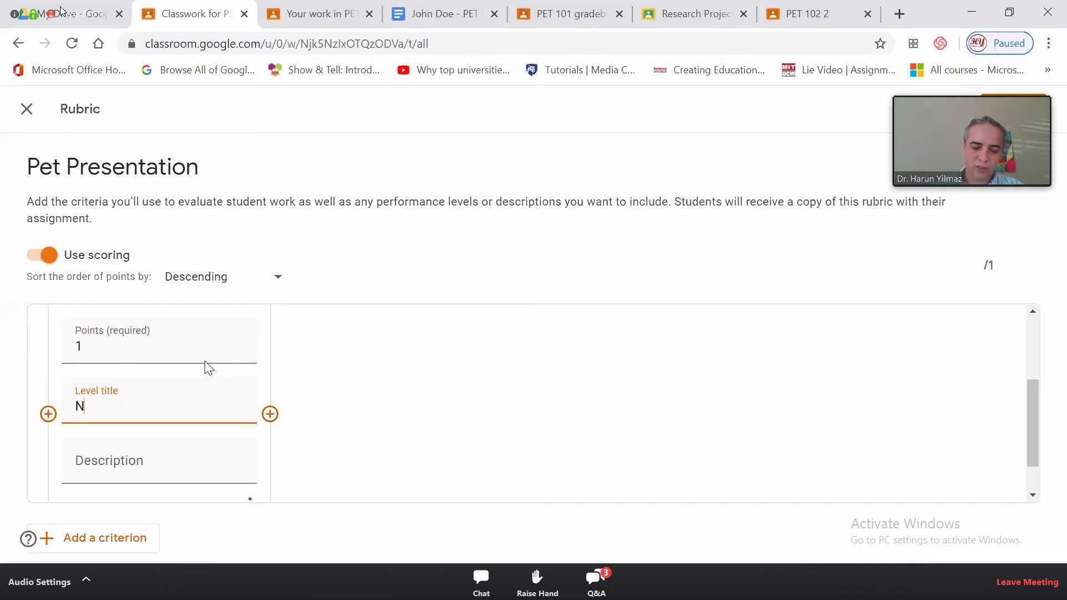
text(Not yet)
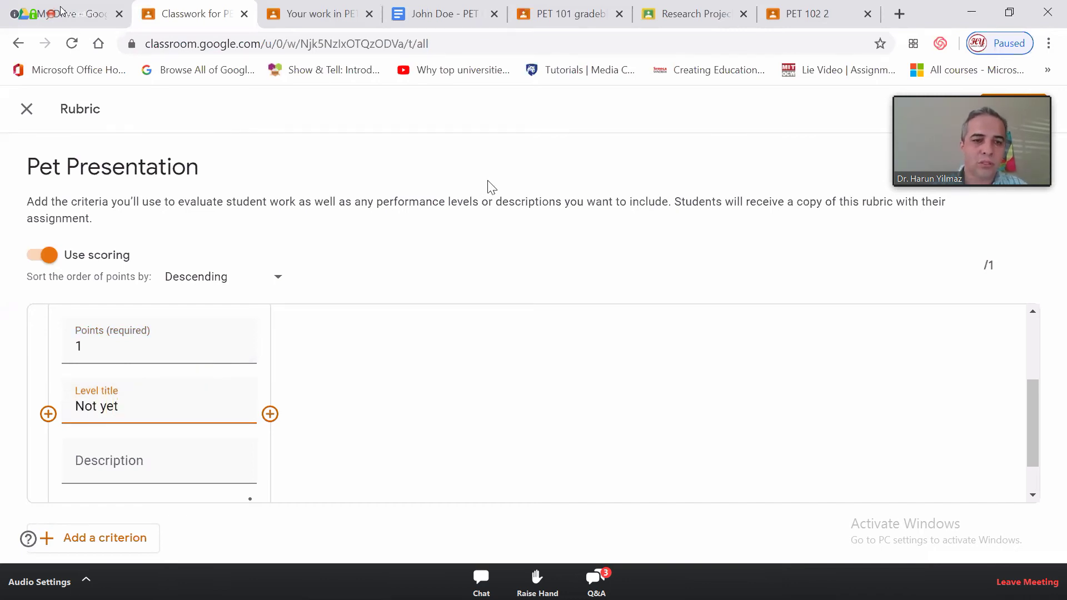
click(104, 451)
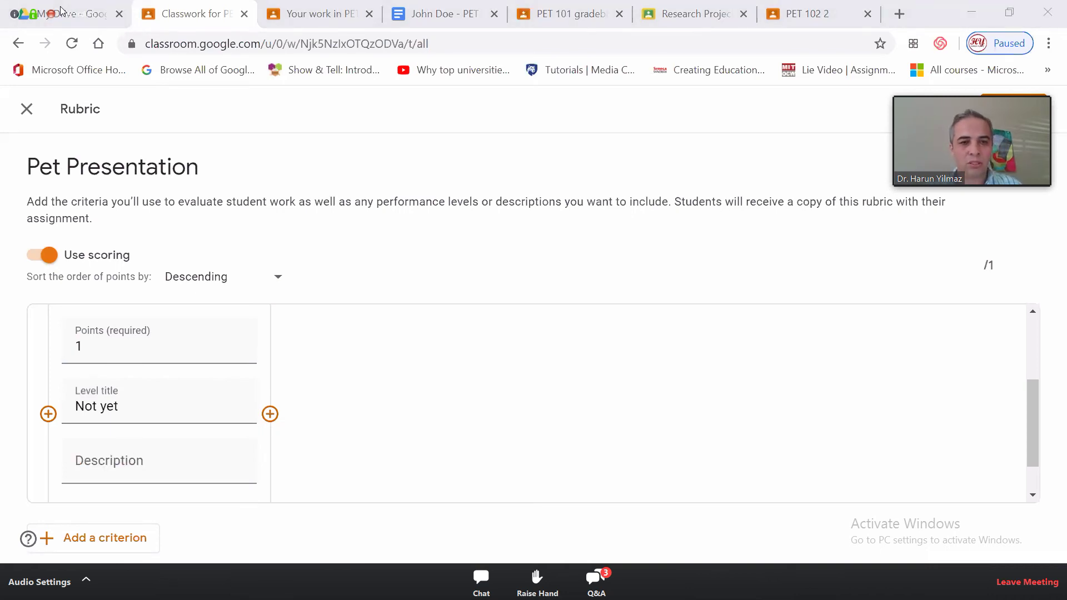
click(83, 459)
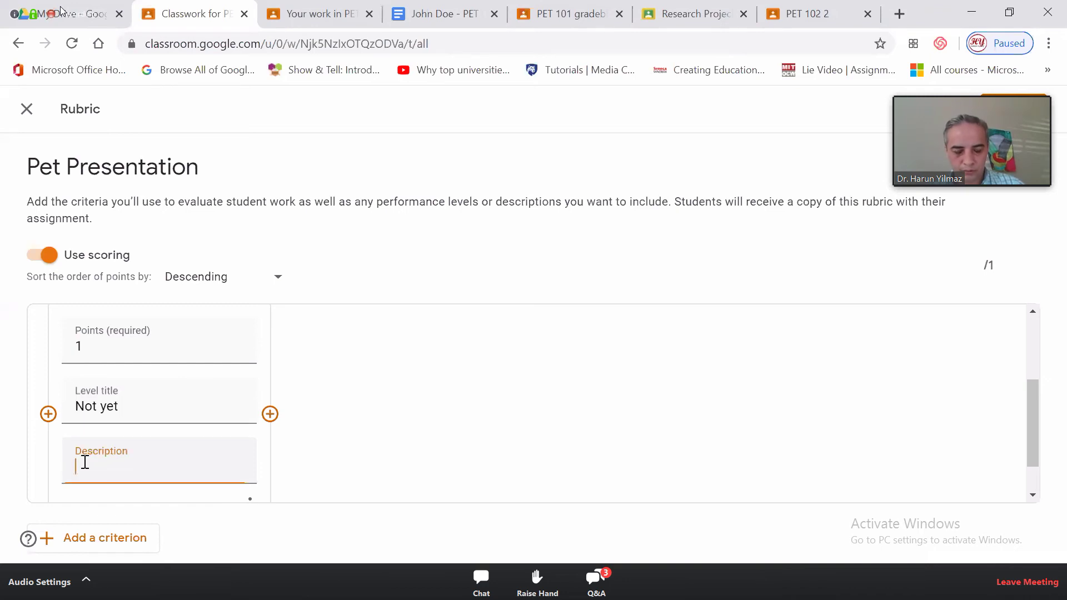
text(Limited, if any connections, and vague generalities made in comparing maps, research questions and graphs. Vague suggestions.)
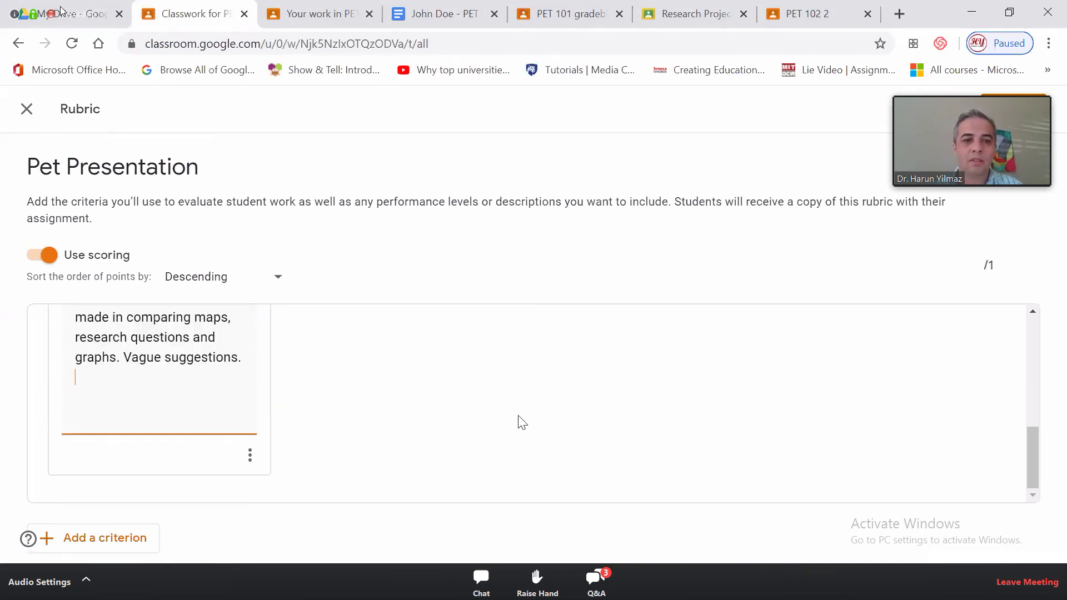
Add 2-point level "Almost there": "New ideas and connections made, but lack of supporting explanations or detail provided in comparing maps, research questions and graphs and providing suggestions."
scroll(520, 421, up, 10)
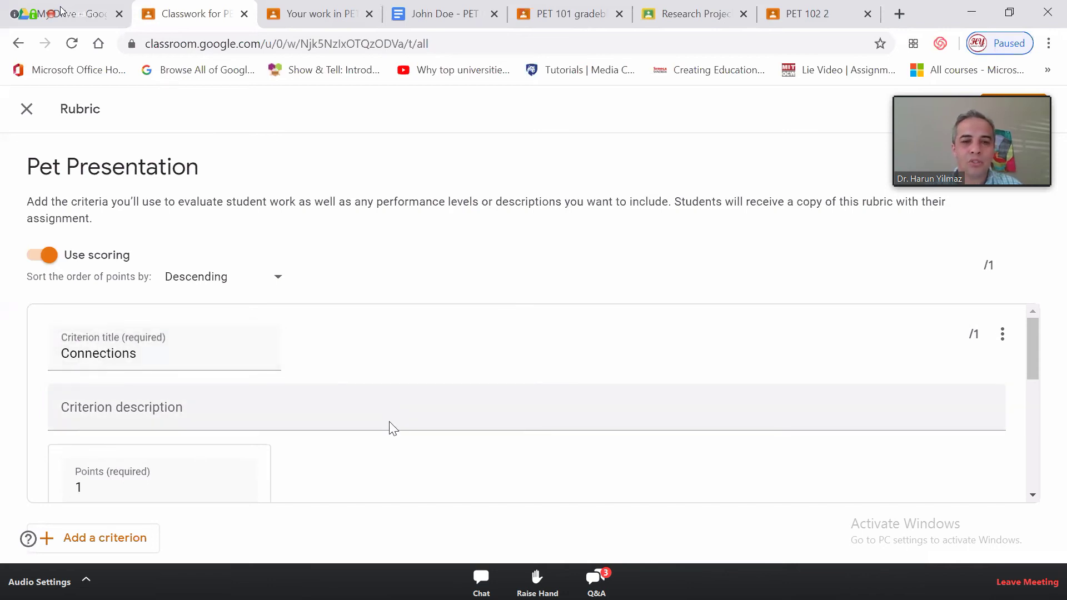
scroll(389, 425, down, 2)
scroll(388, 434, down, 4)
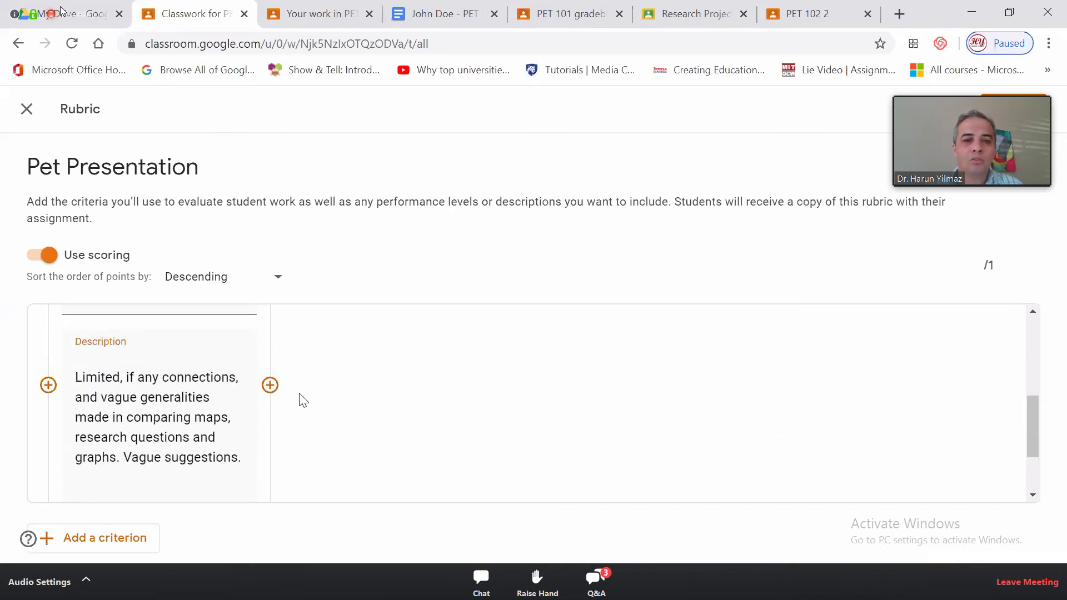
click(270, 386)
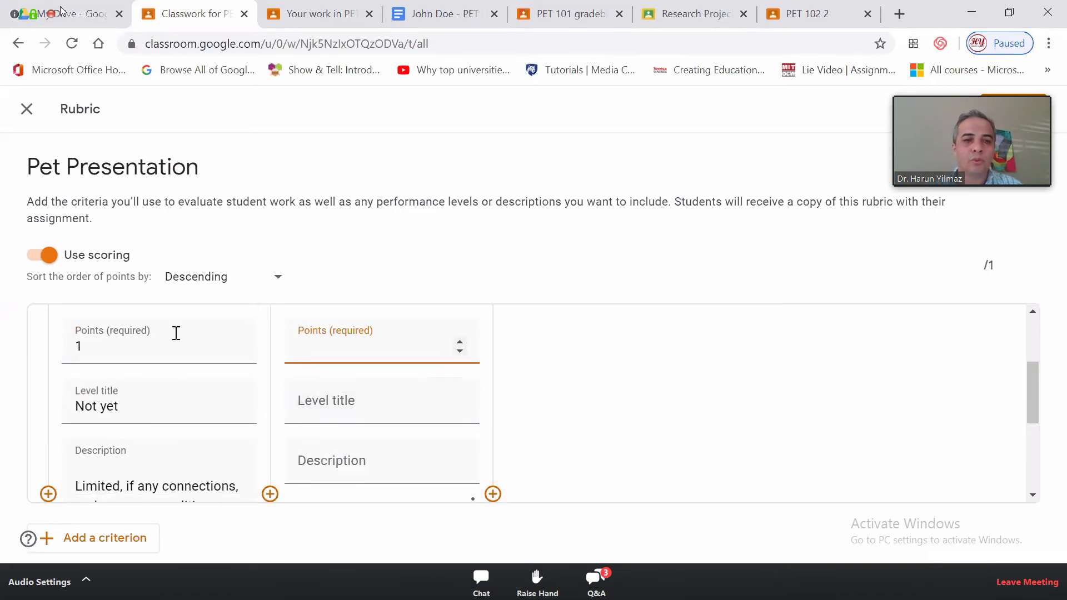
click(459, 341)
click(459, 341)
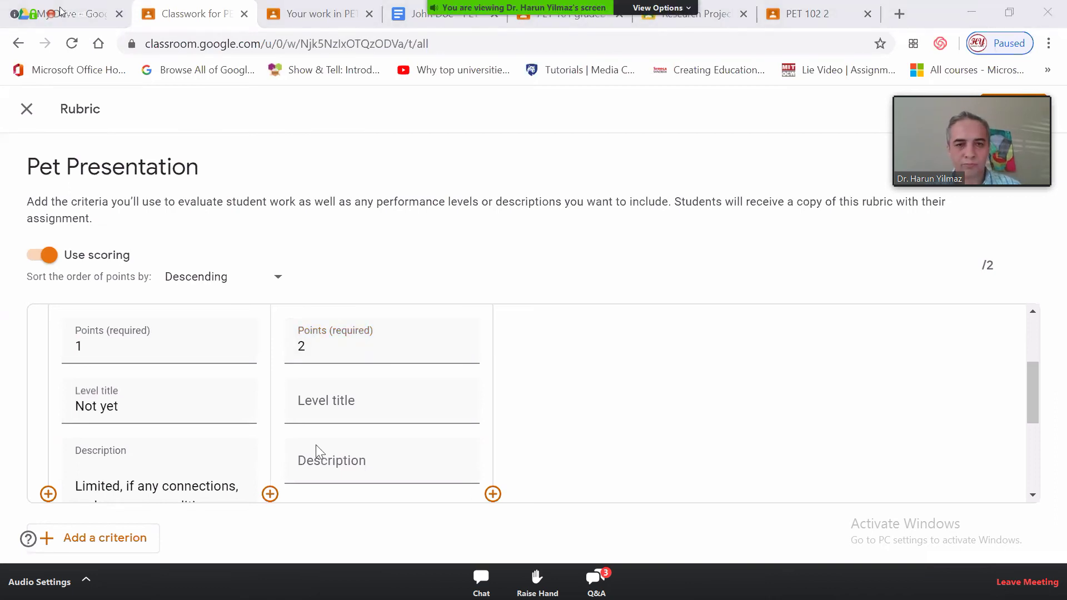
click(342, 406)
text(Almos)
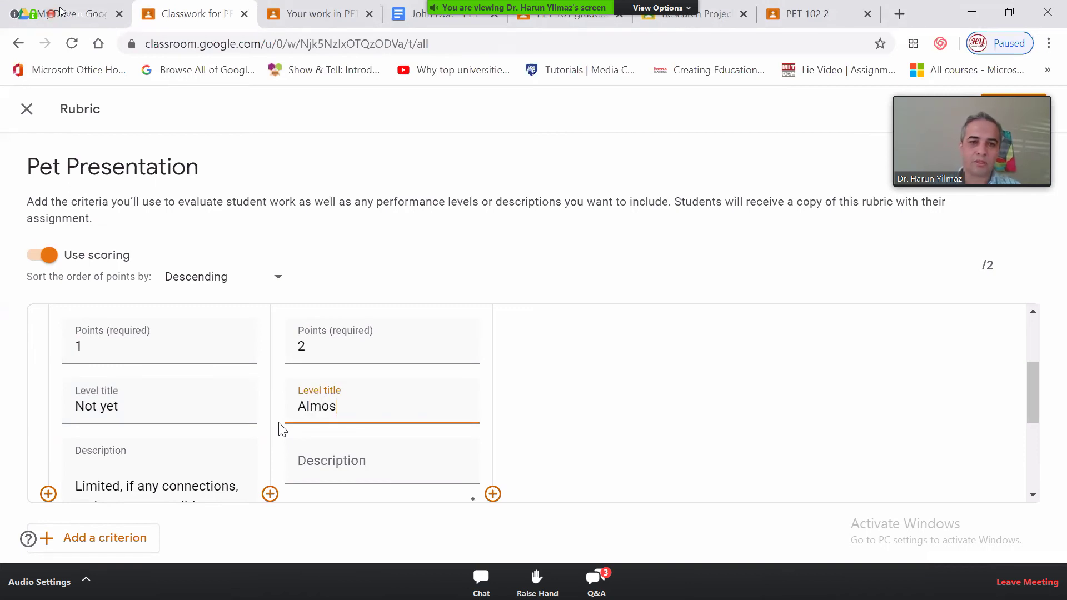
text(t there)
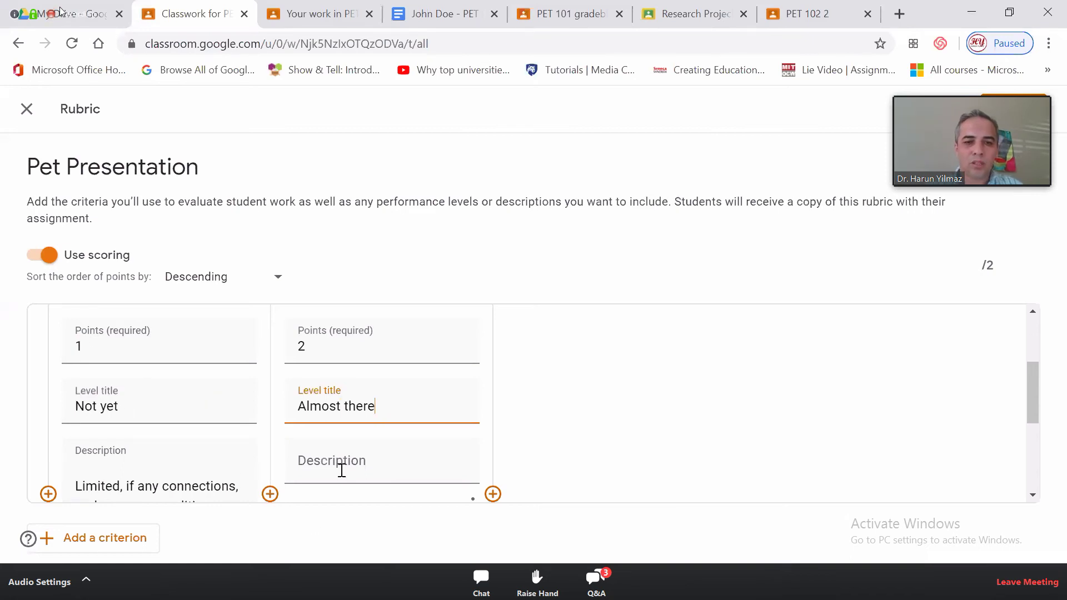
click(342, 470)
text(New ideas and connections made, but lack of supporting explanations or detail provided in comparing maps, research questions and graphs and providing suggestions.)
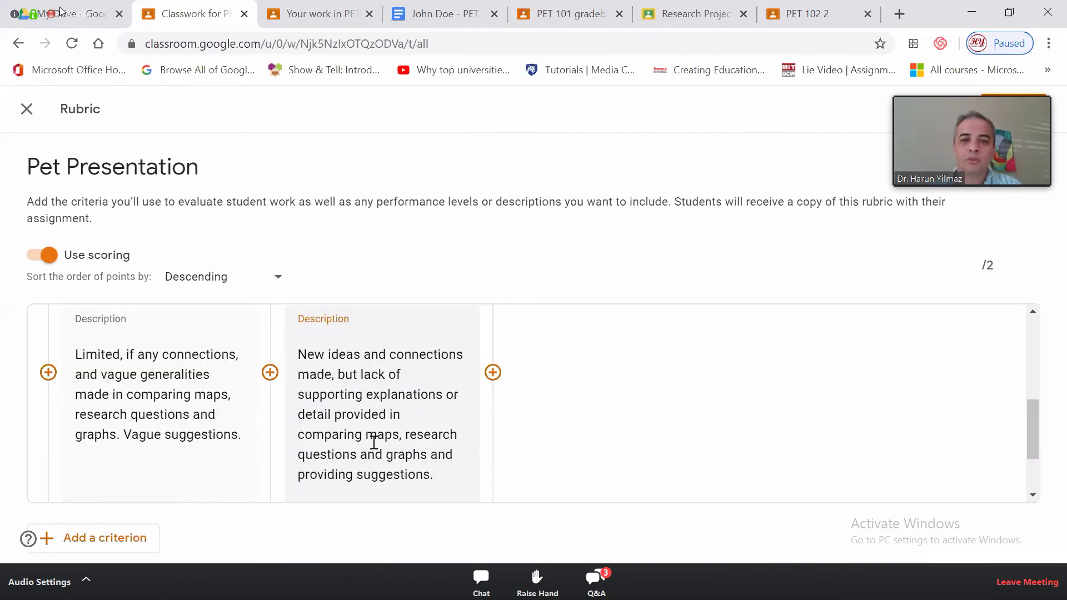
Add a 3-point level titled "Great", described as "Clear connections made between maps, research questions, and graphs. Original answers with supporting explanations, and details made in suggestions."
click(493, 374)
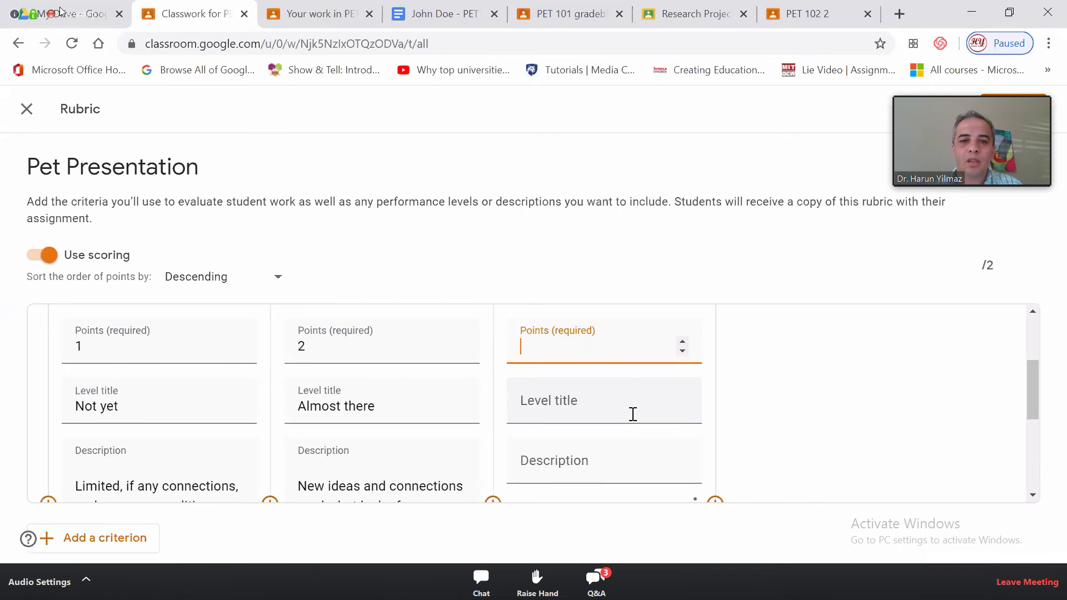
text(3)
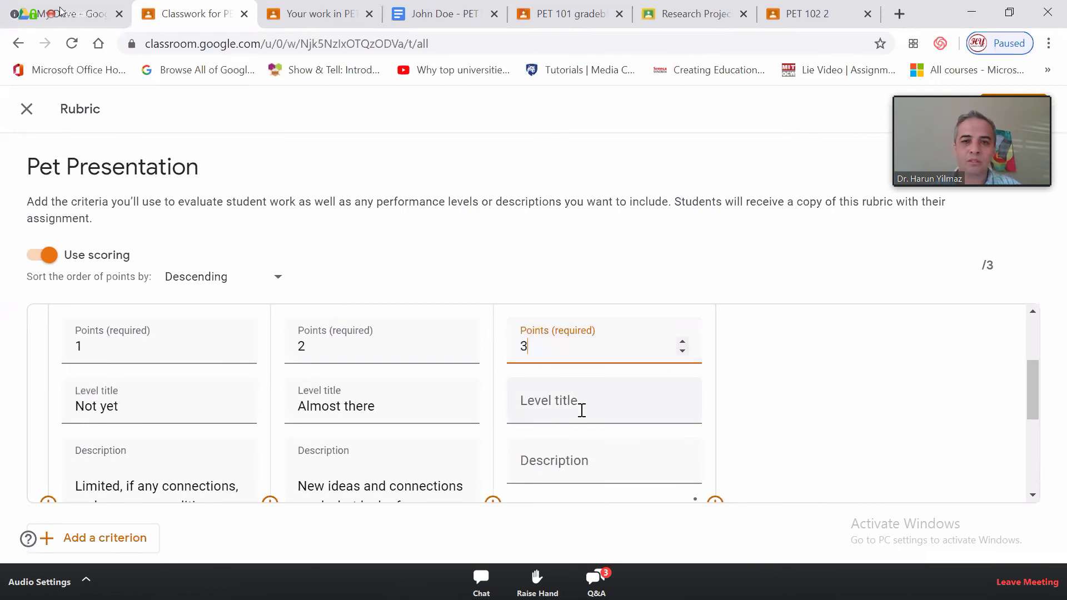
click(562, 412)
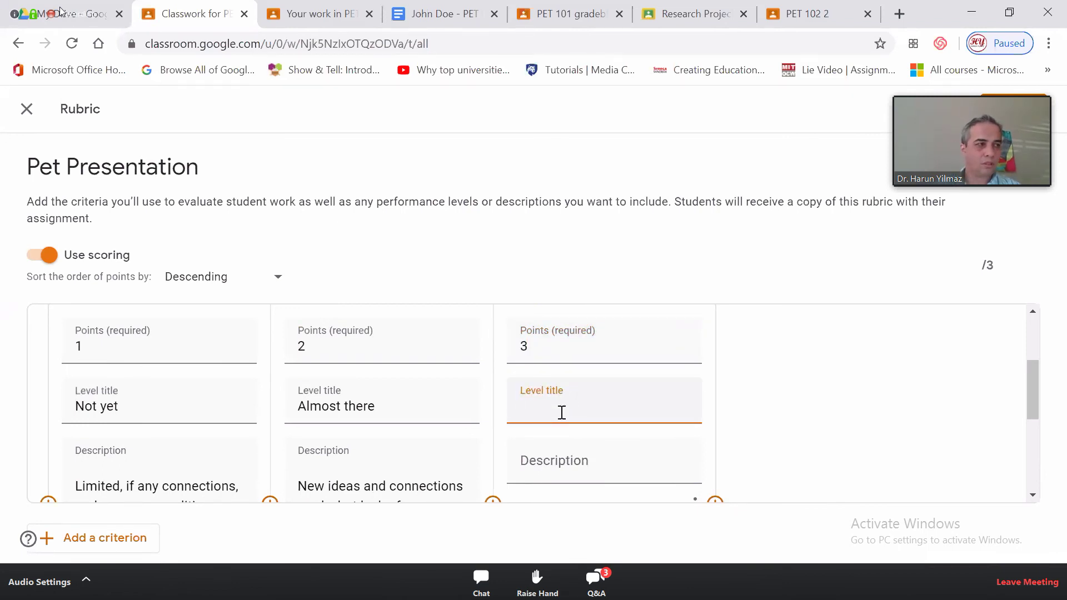
text(Great)
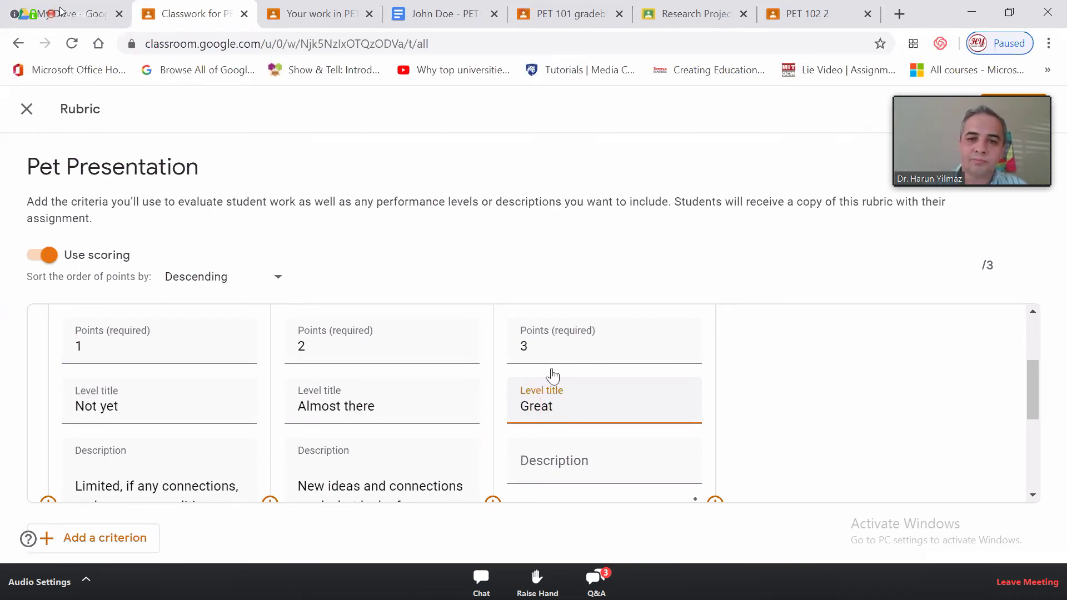
click(546, 478)
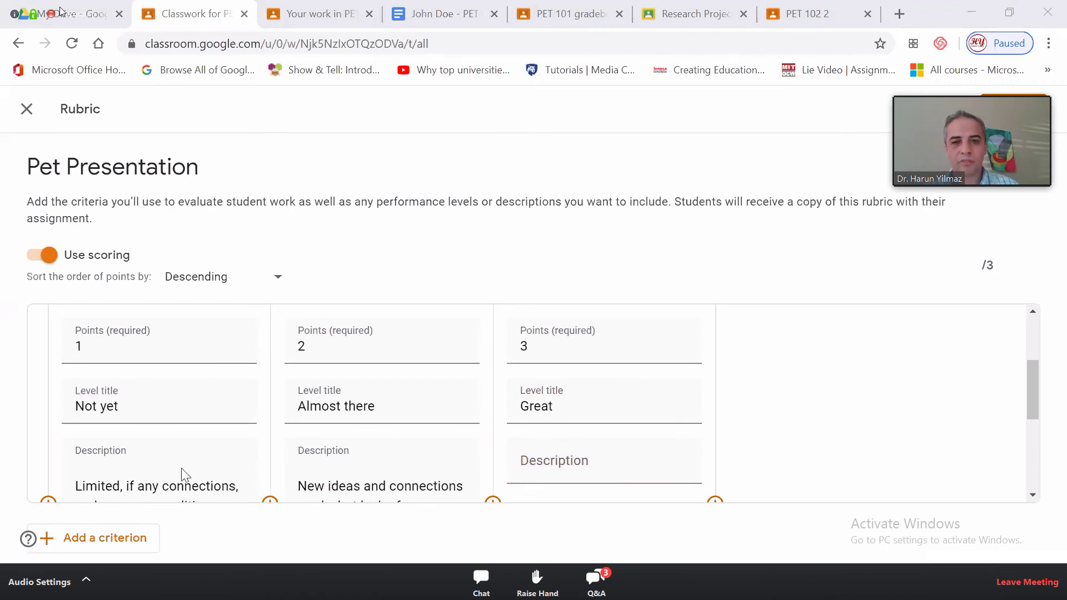
click(569, 466)
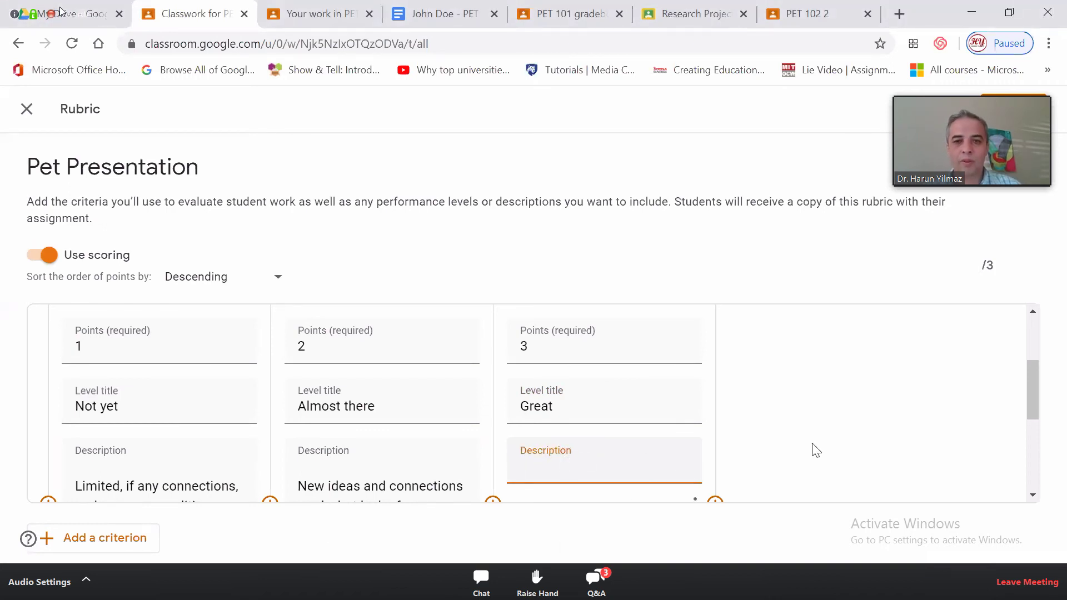
text(Clear connections made between maps, research questions, and graphs. Original answers with supporting explanations, and details made in suggestions.)
Look over the completed Connections criterion, and add a second criterion titled Visuals to the rubric
scroll(819, 436, up, 3)
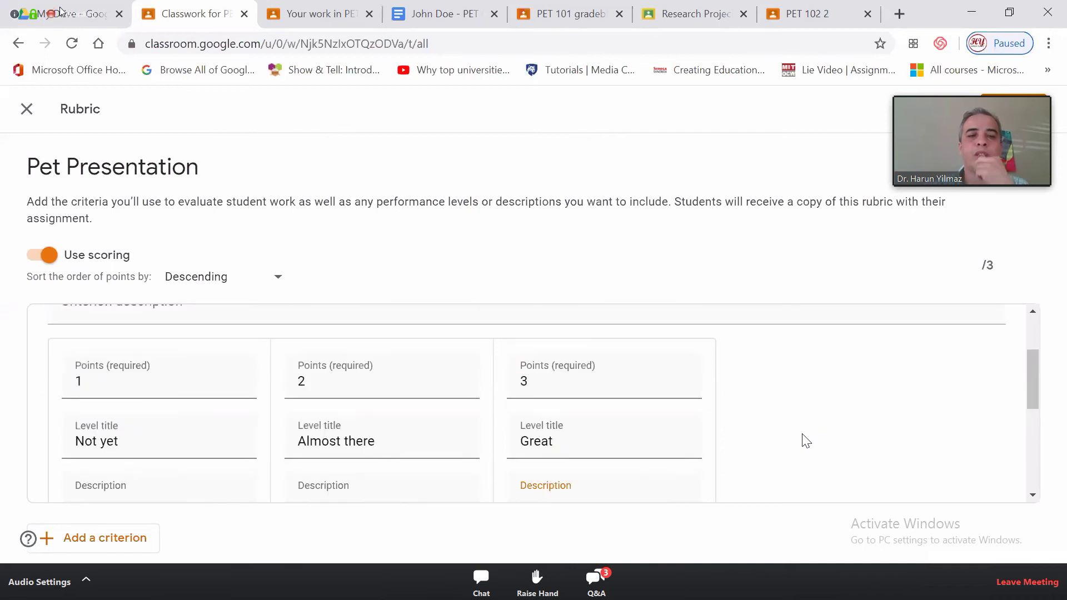
scroll(801, 436, up, 2)
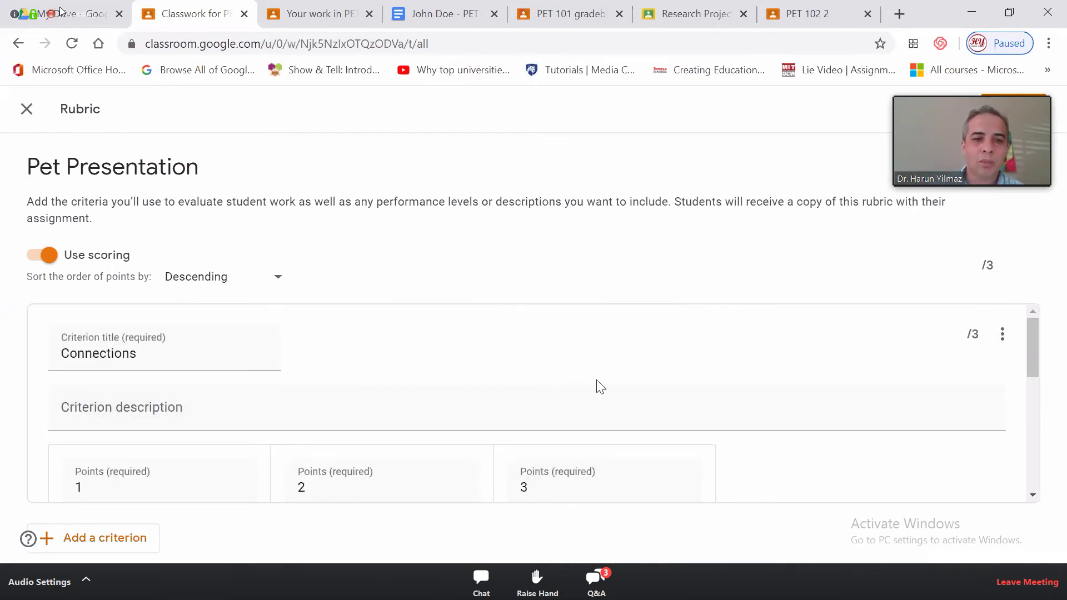
scroll(611, 383, down, 3)
scroll(611, 382, down, 3)
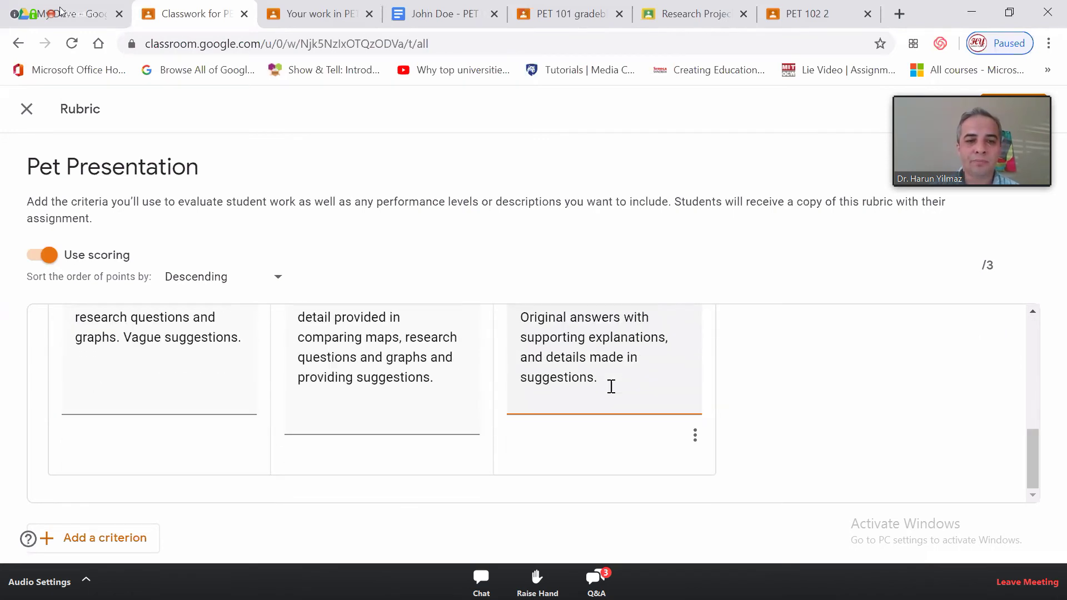
click(95, 545)
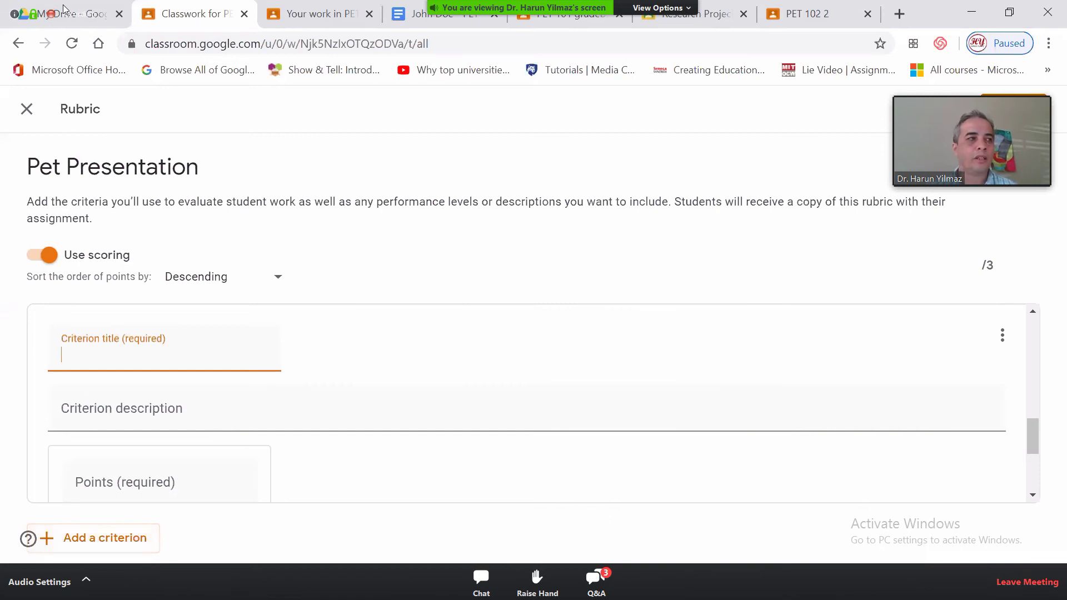
click(65, 6)
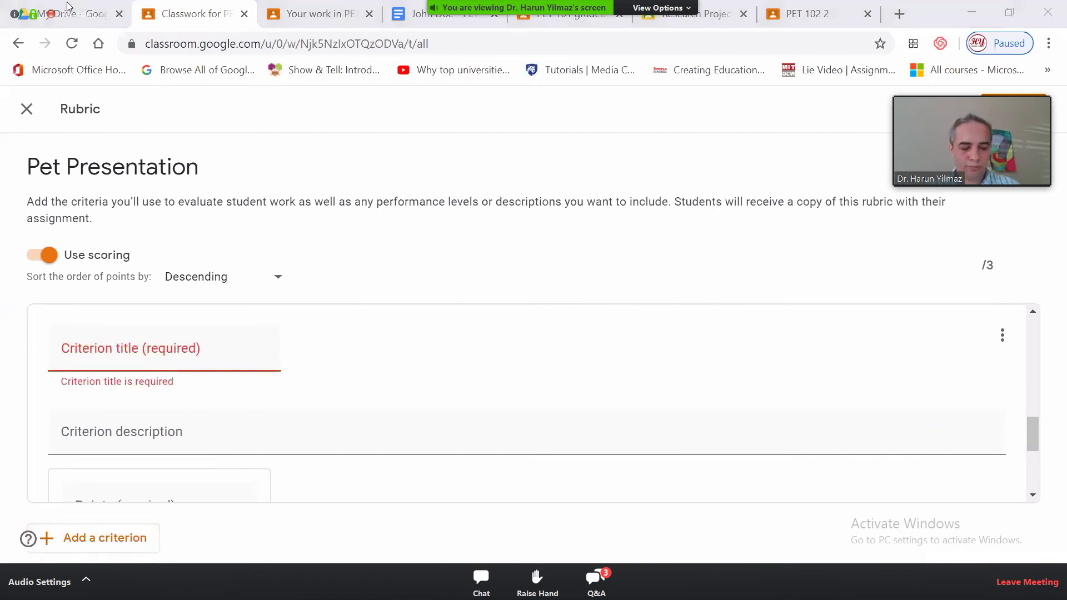
click(106, 350)
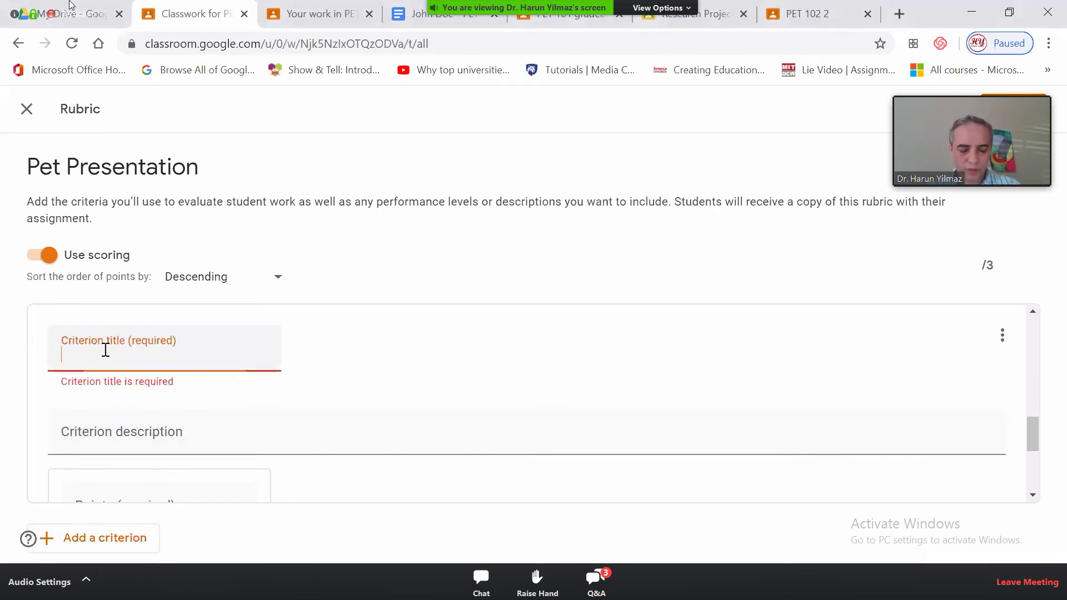
text(Visuals)
scroll(171, 395, down, 3)
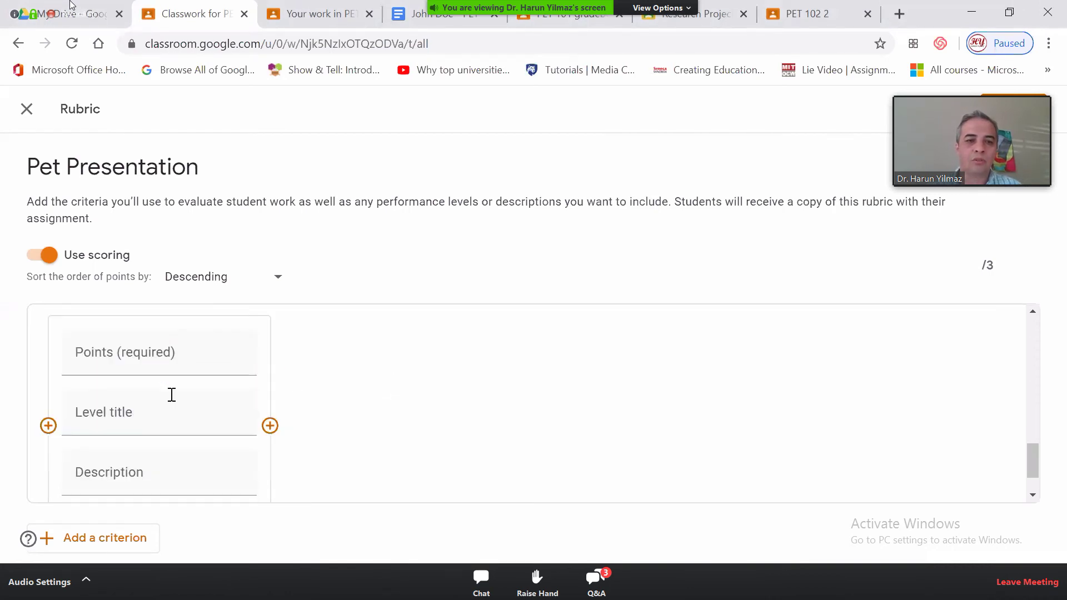
Define a 1-point level "Not yet": "Few or confusing visuals, too much text on slides. More than 3 mechanical errors. Visuals distract from talk. Visuals not explained."
click(151, 348)
text(1)
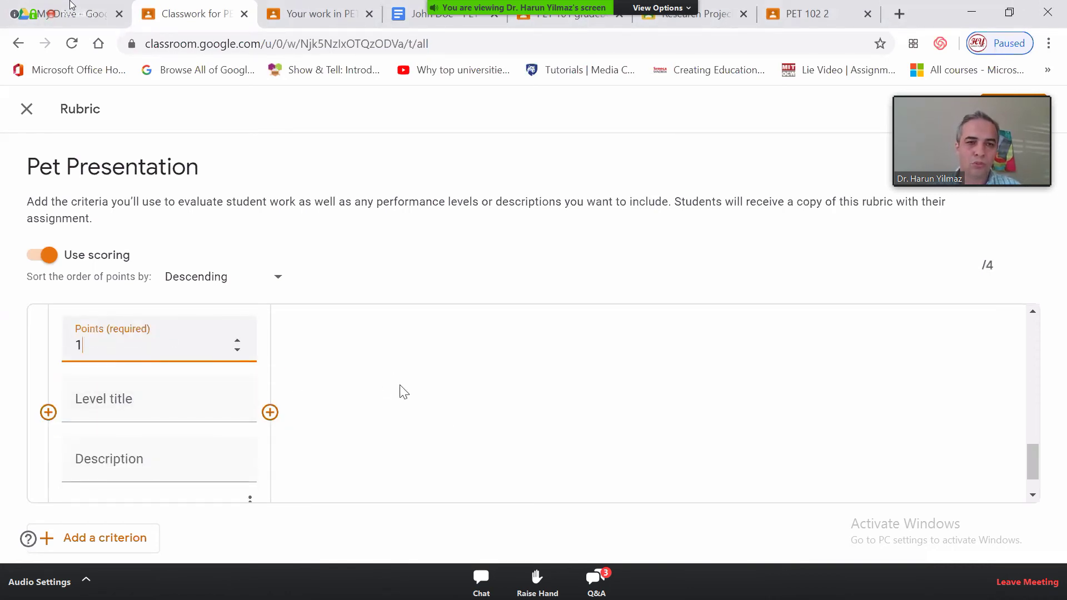
click(135, 426)
text(Not yet)
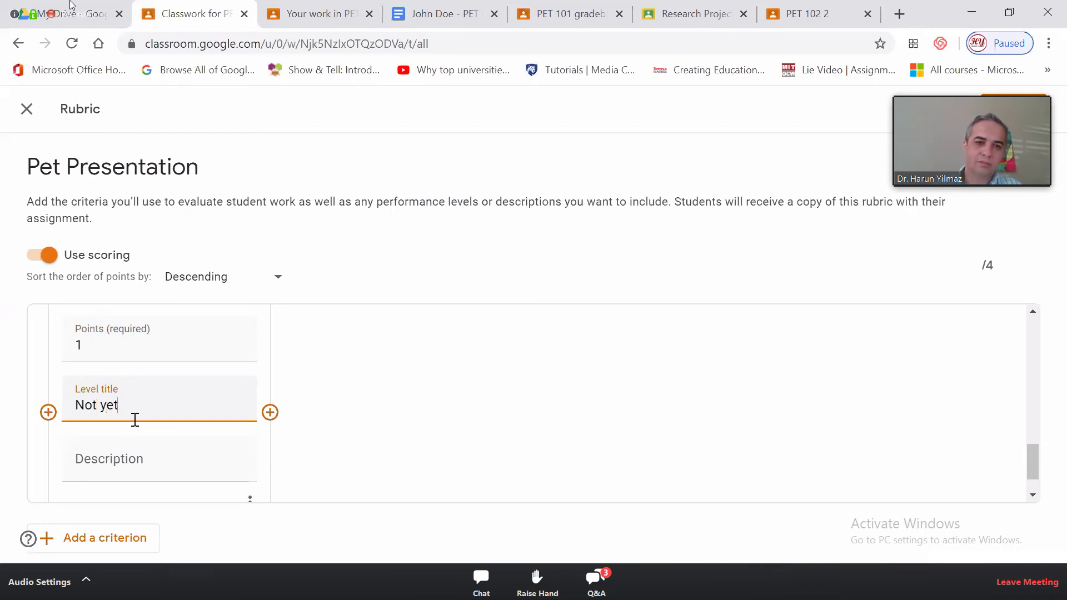
click(138, 467)
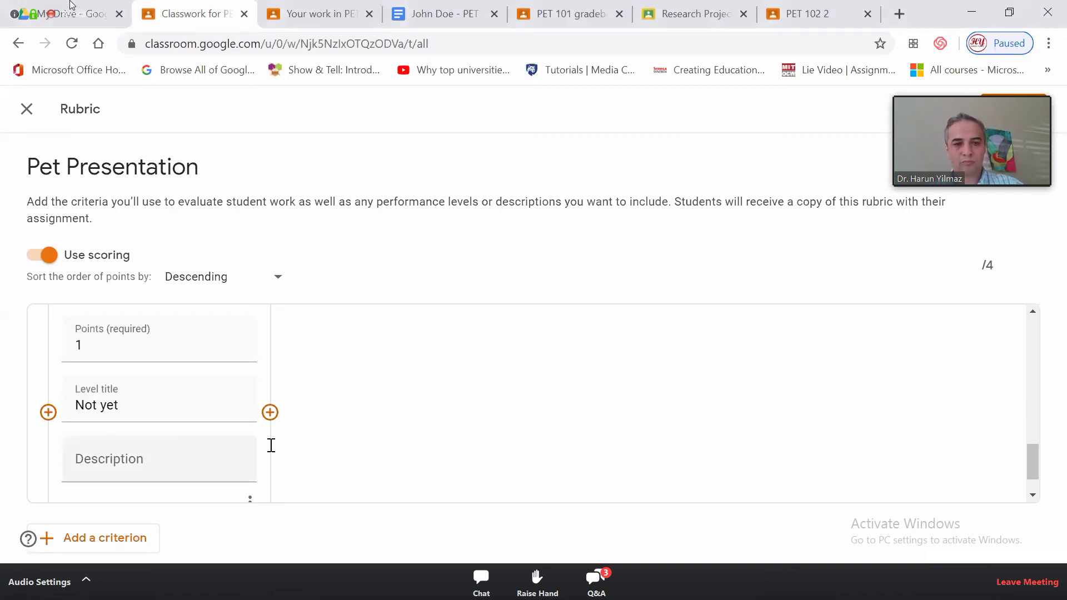
click(105, 464)
text(Few or confusing visuals, too much text on slides. More than 3 mechanical errors. Visuals distract from talk. Visuals not explained.)
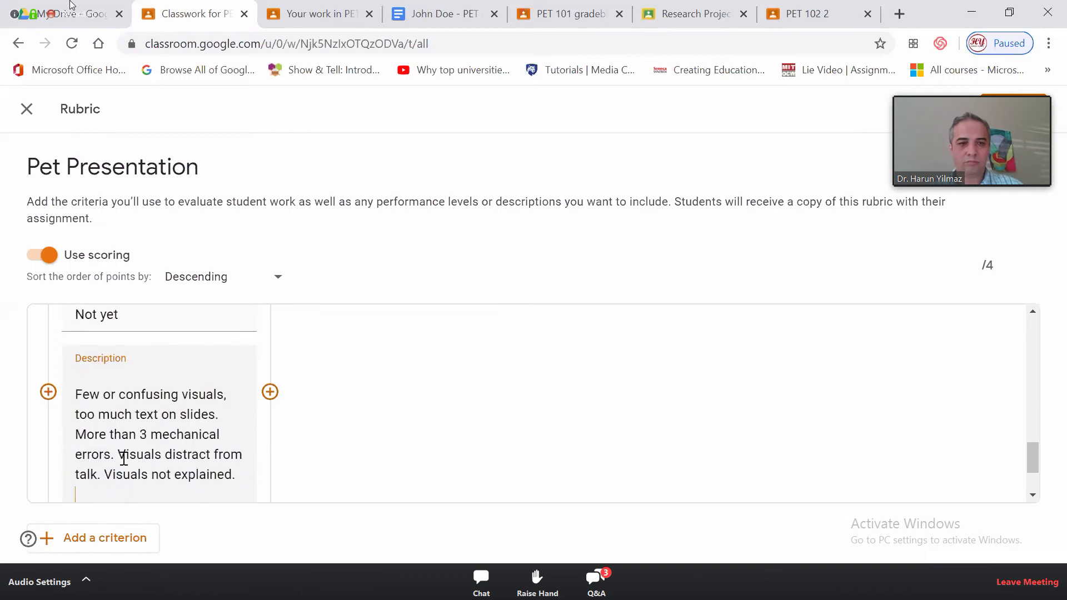
Add 2-point level "Almost there" to Visuals: "Very good visuals. 0 or few mechanical errors. Visuals explained well, though axes / labels not always explained."
click(269, 391)
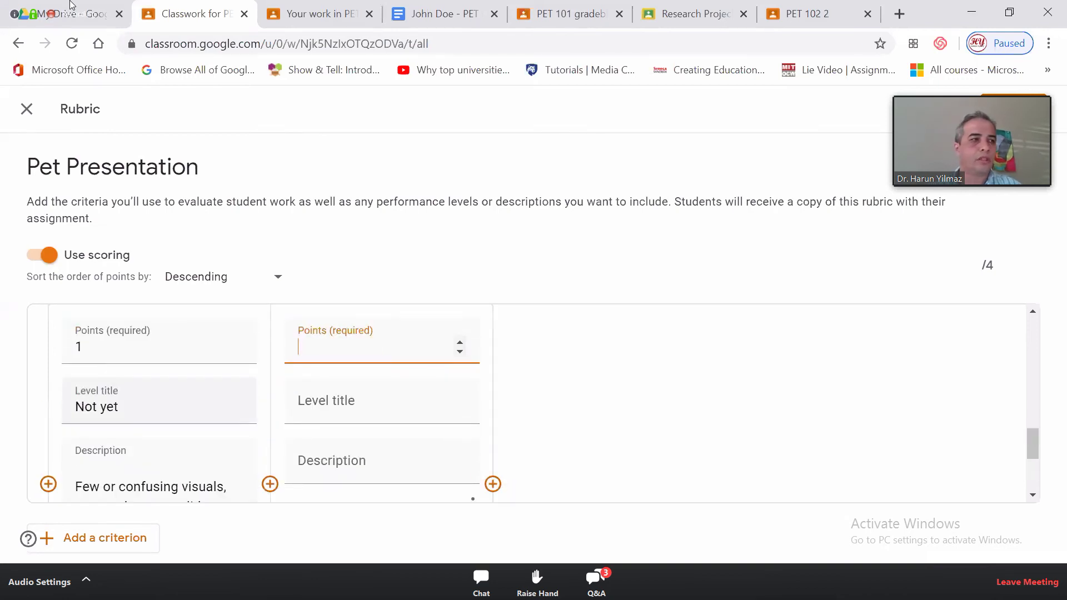
text(2)
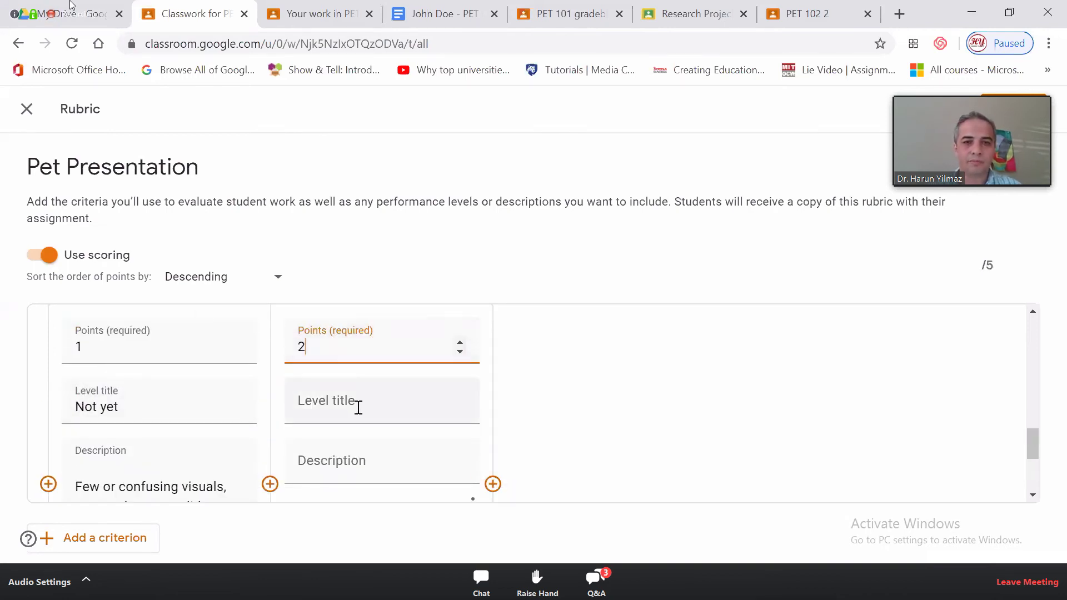
click(389, 398)
text(Alm)
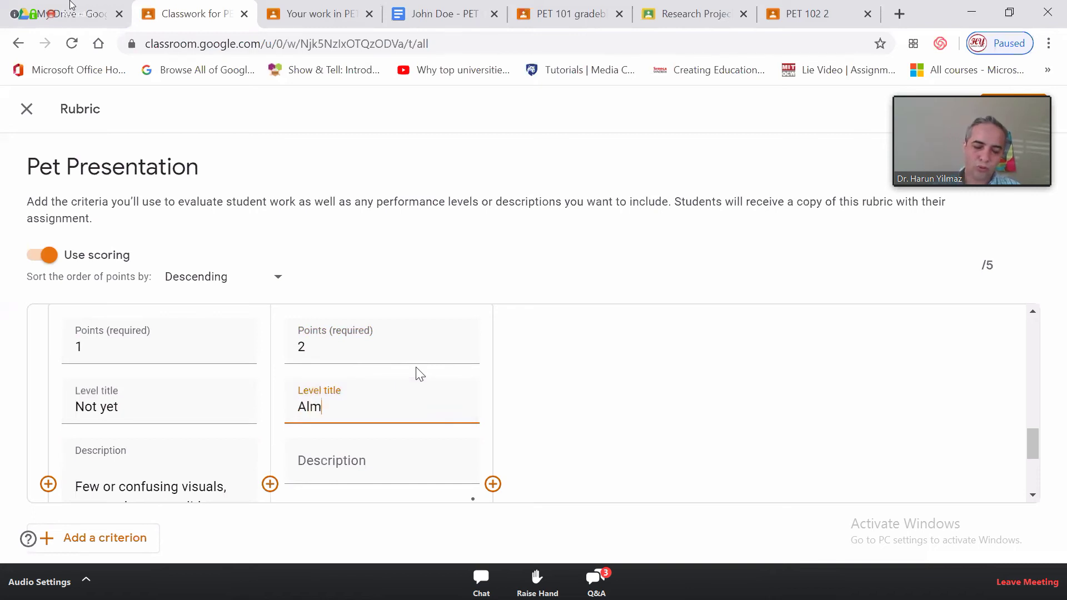
text(ost there)
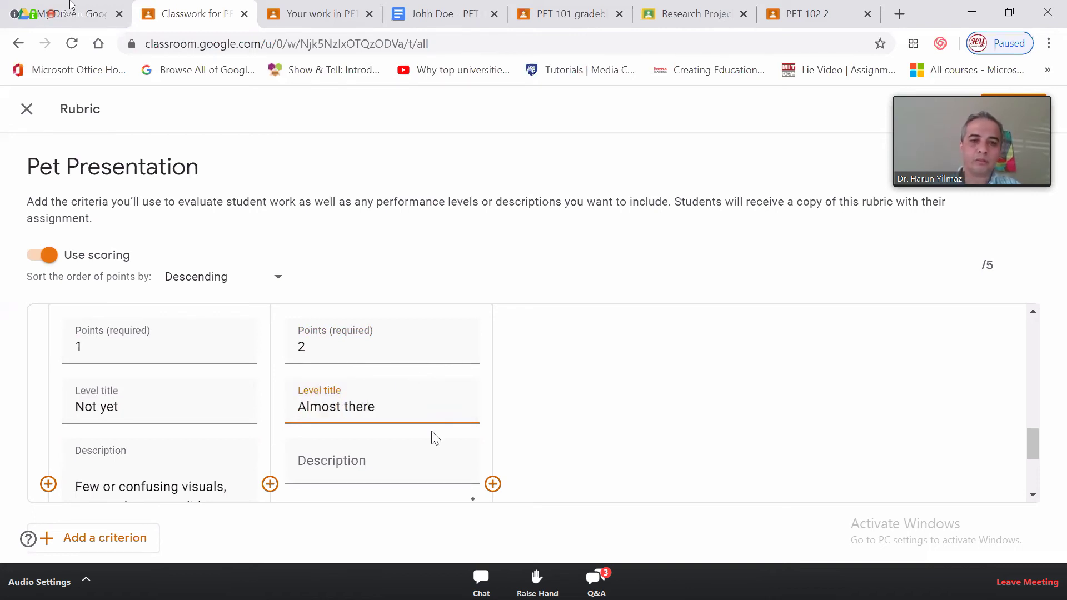
click(415, 451)
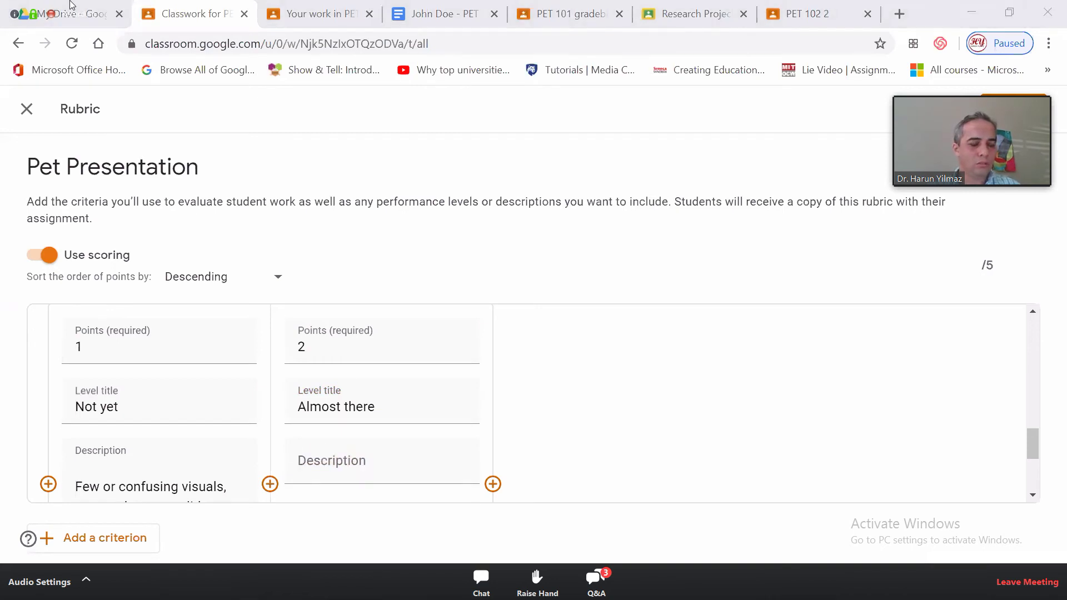
click(367, 470)
text(Very good visuals. 0 or few mechanical errors. Visuals explained well, though axes / labels not always explained.)
Add 3-point level "Great" to Visuals: "Excellent visuals tell story on their own. Eye- pleasing. One message per slide. Explained very well (axes, labels, trends, etc)."
click(492, 390)
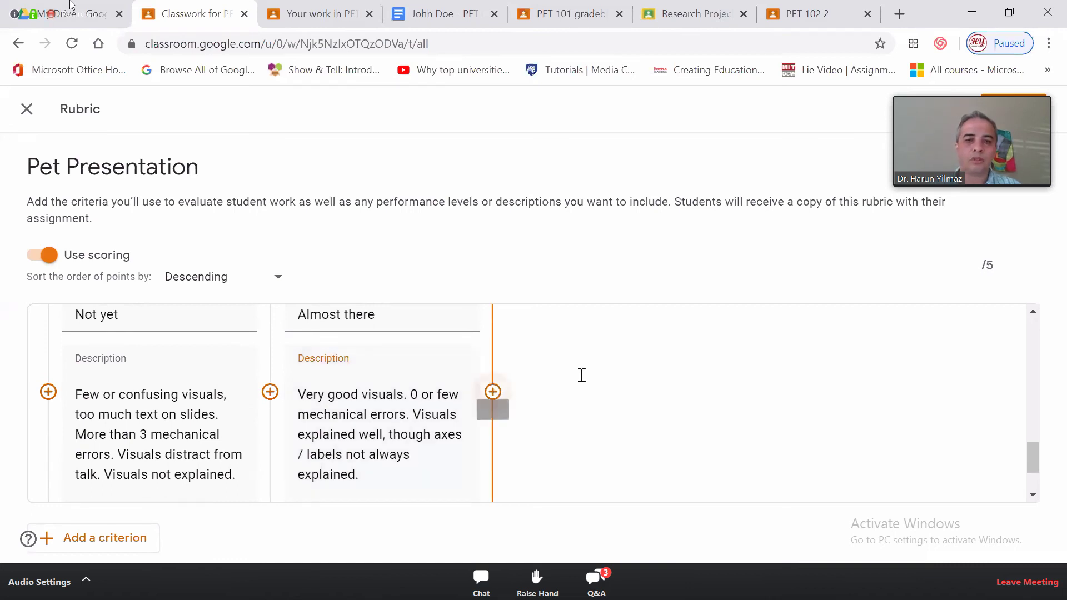
text(3)
click(573, 405)
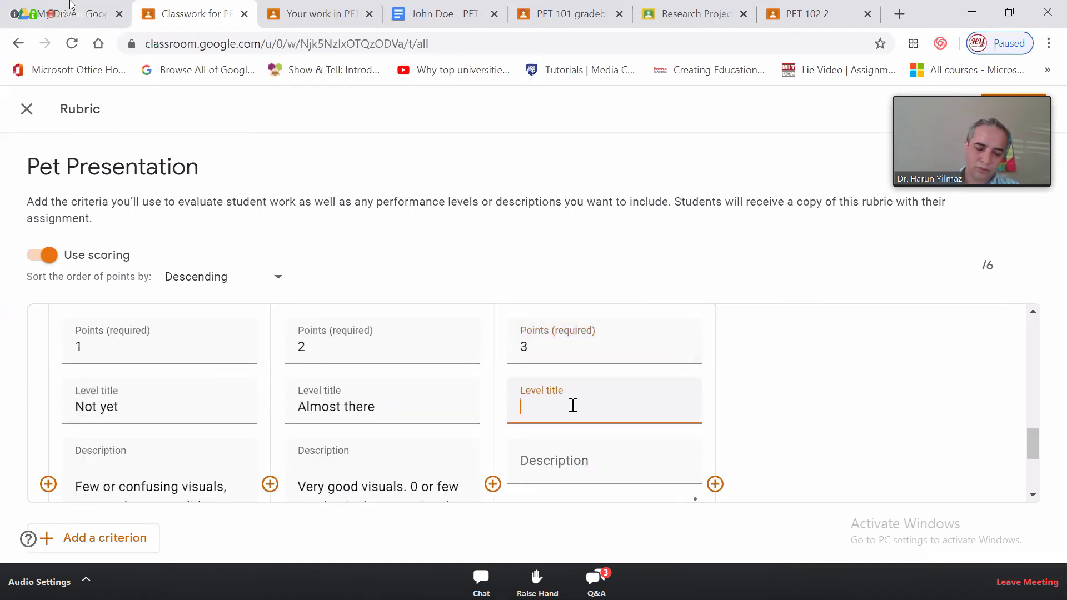
text(Great)
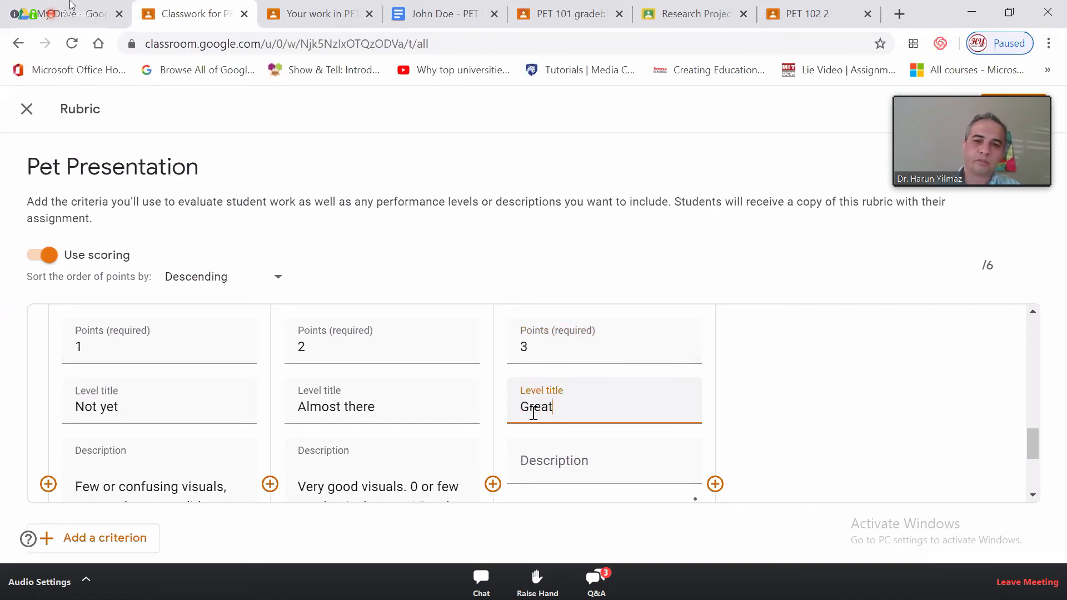
click(539, 472)
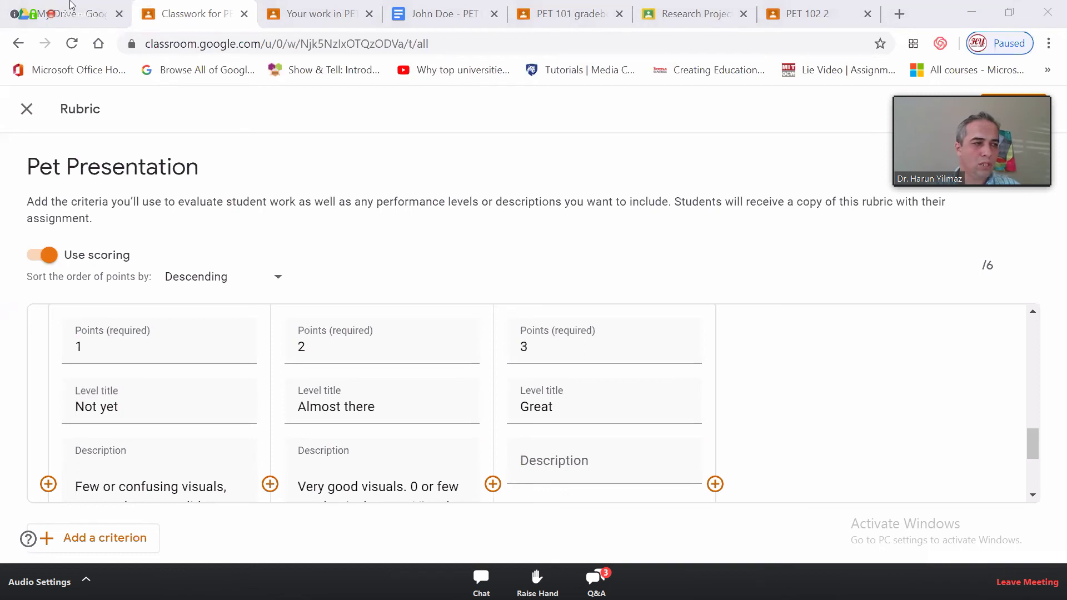
click(567, 459)
text(Excellent visuals tell story on their own. Eye- pleasing. One message per slide. Explained very well (axes, labels, trends, etc).)
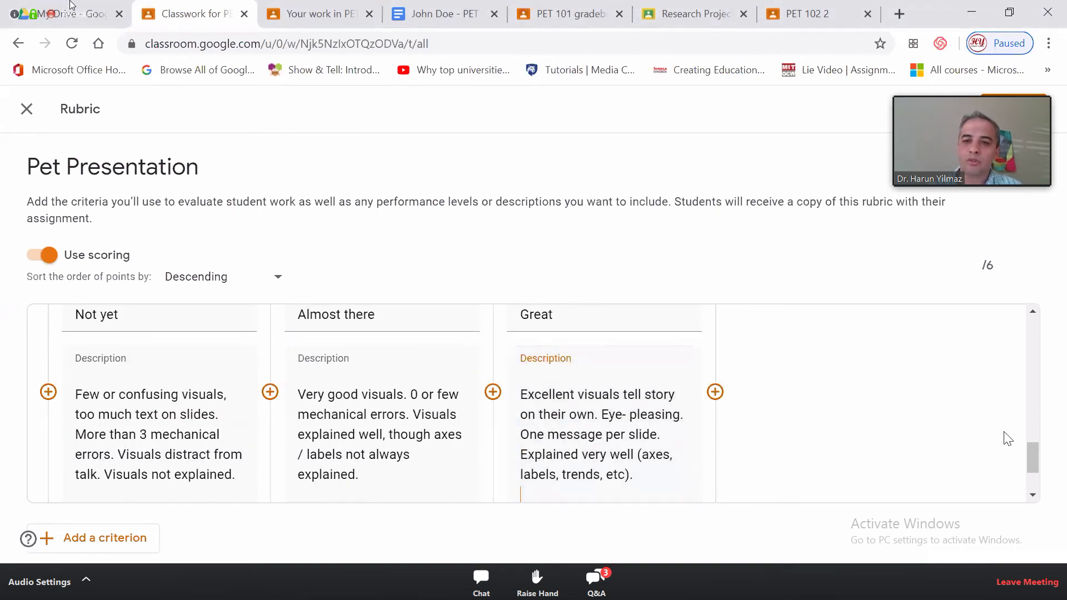
Add a third criterion titled "Format of delivery" to the rubric, below Visuals
click(1038, 473)
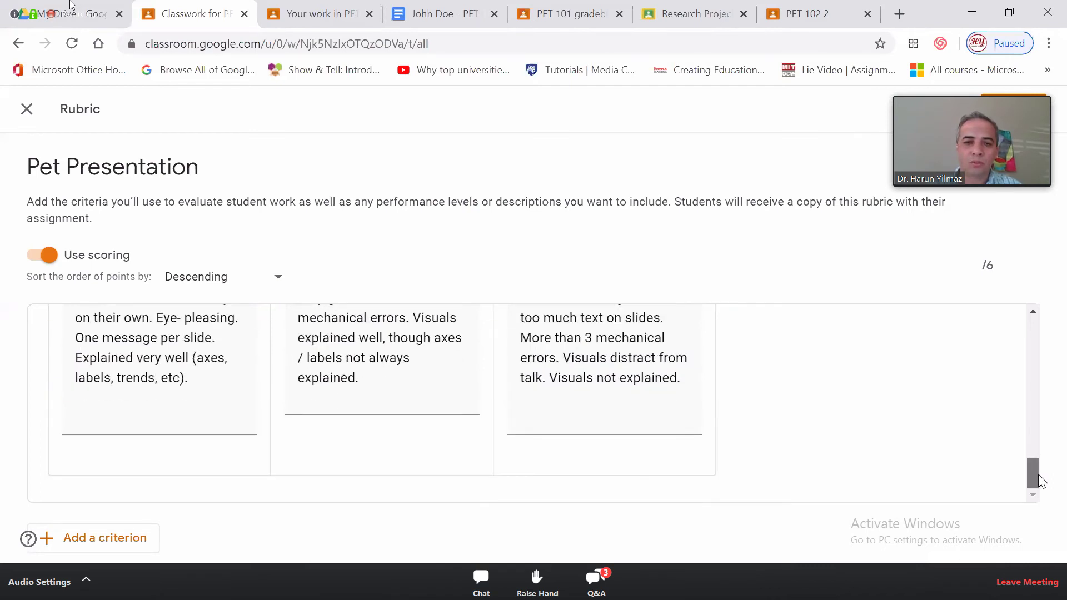
click(75, 539)
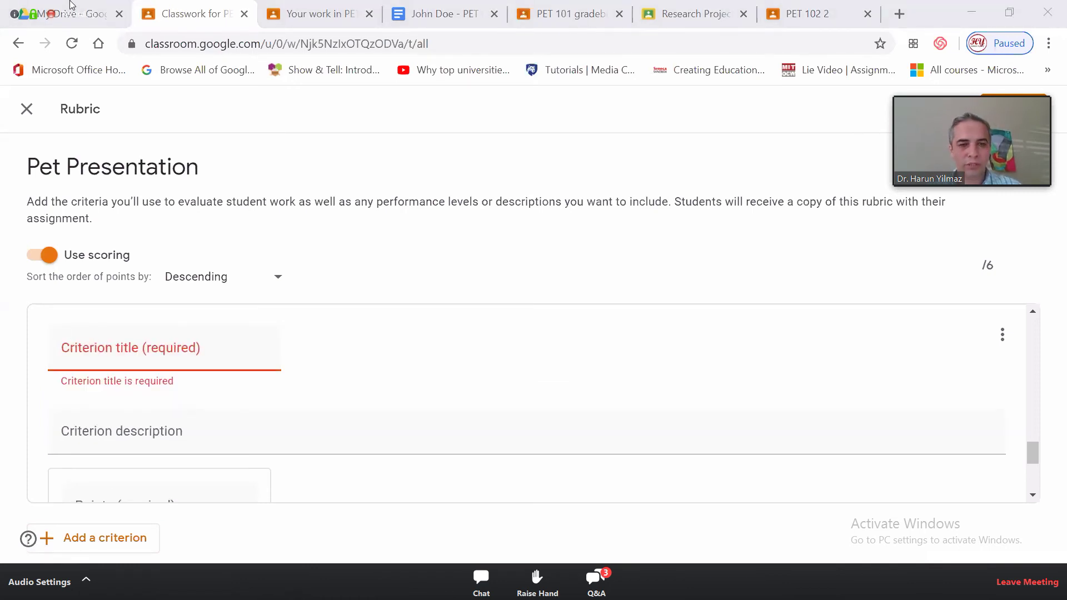
click(111, 362)
text(Format of delivery)
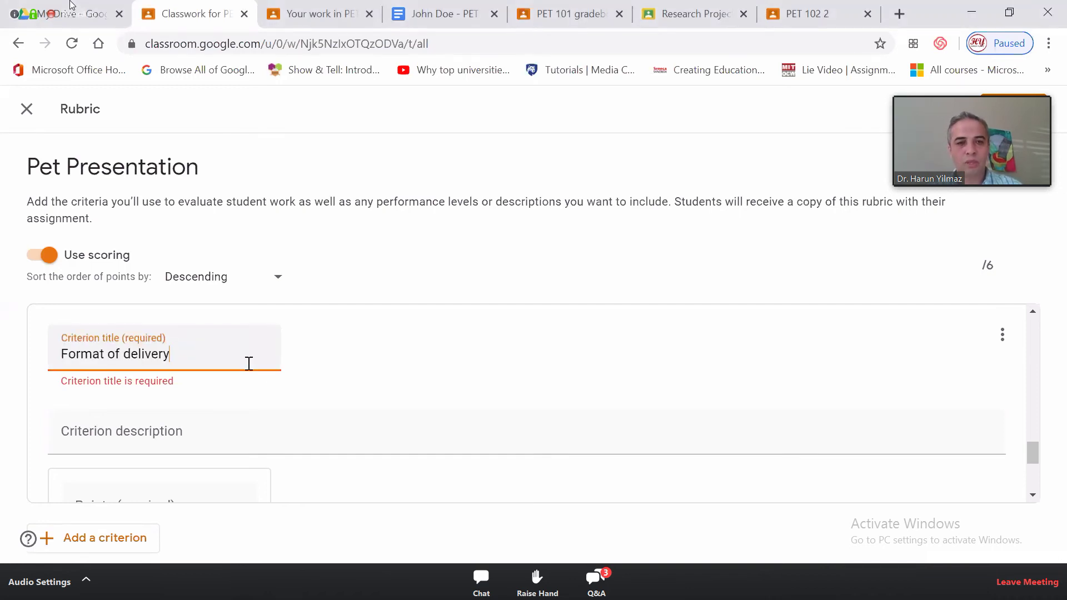
Define 1-point level "Not yet": "Within 15% of allotted time. Explains the 'what' but not the 'so what.' Somewhat respectful in suggestions."
scroll(237, 399, down, 2)
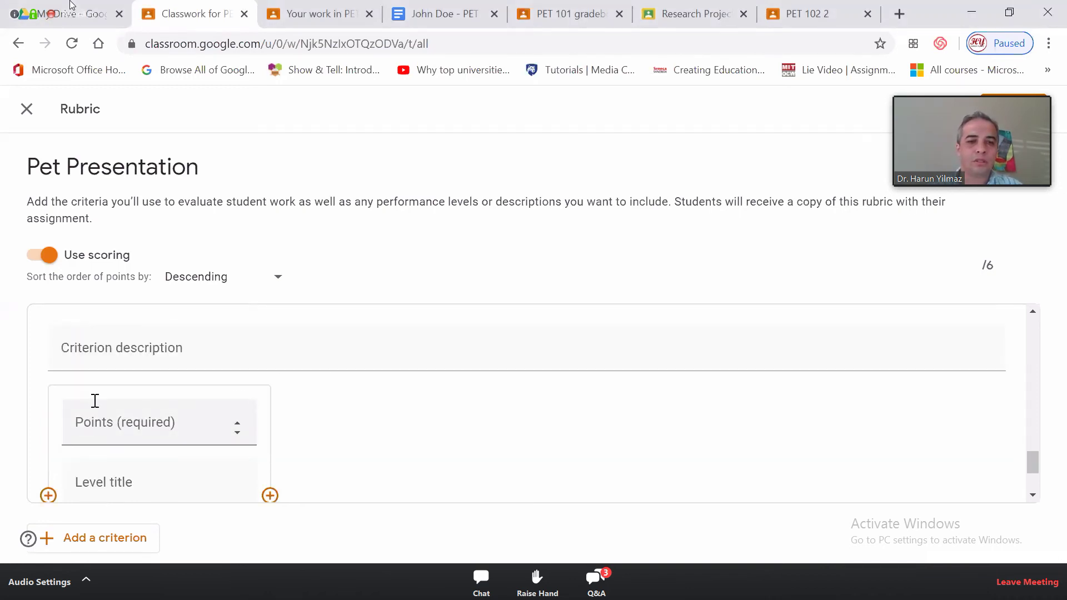
click(72, 421)
text(1)
click(110, 385)
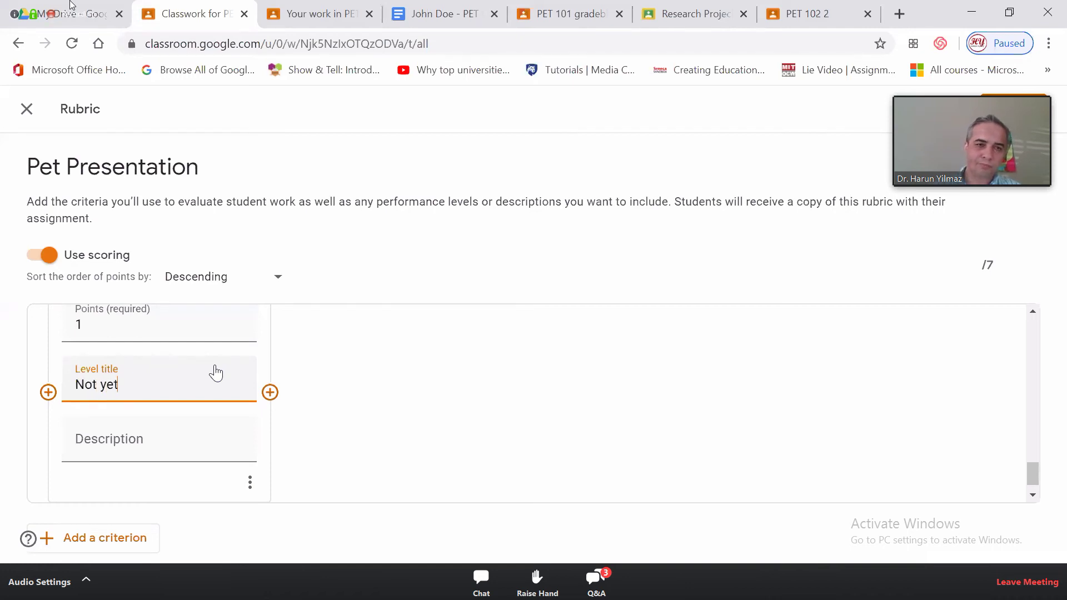
click(95, 438)
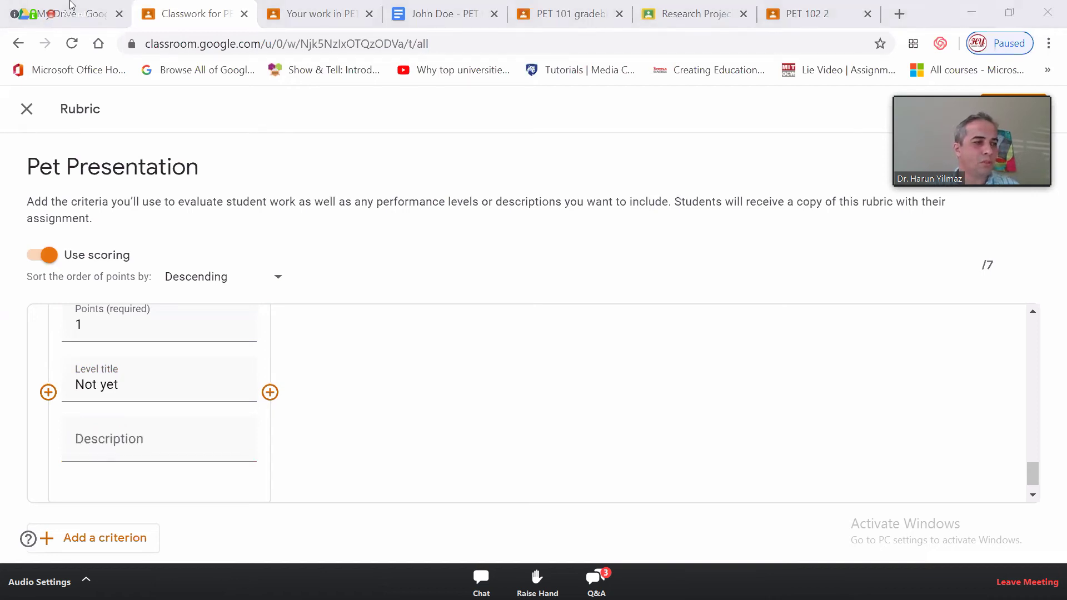
click(105, 438)
text(Within 15% of allotted time. Explains the "what" but not the "so what." Somewhat respectful in suggestions.)
Add 2-point level "Almost there": "Within 10% of allotted time. 'So what' is there but may take a moment to see. Respectful in suggestions."
click(273, 406)
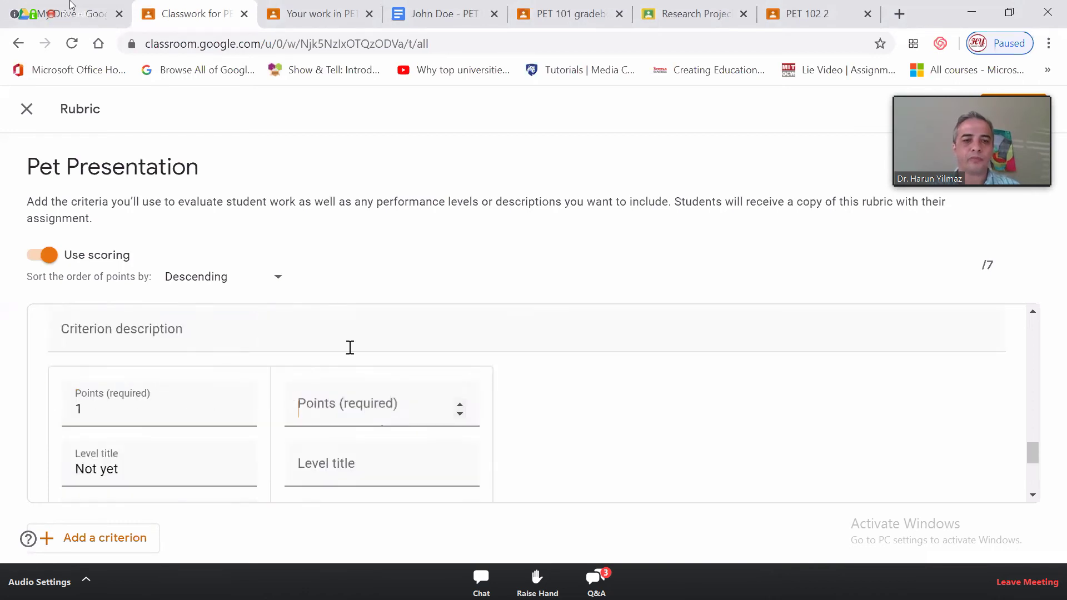
scroll(351, 347, down, 1)
text(2)
click(347, 401)
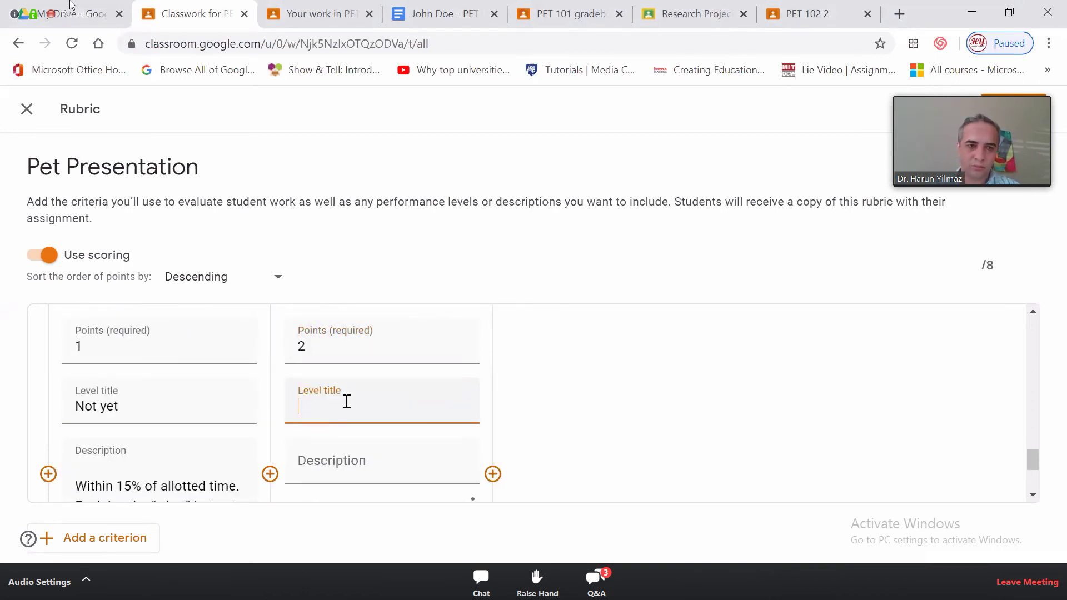
text(Almost there)
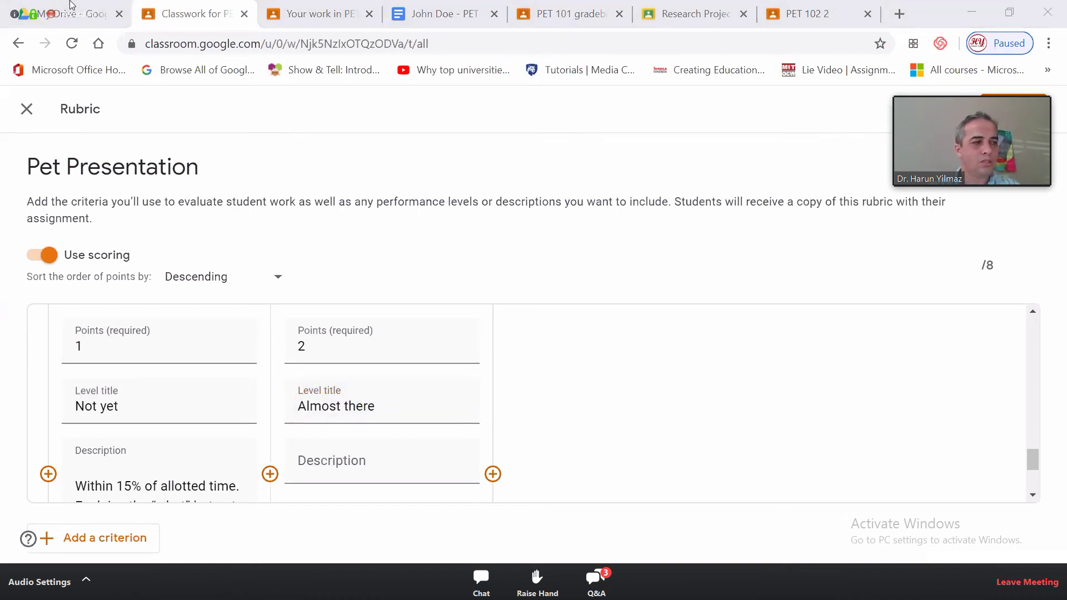
click(417, 453)
text(Within 10% of allotted time. "So what" is there but may take a moment to see. Respectful in suggestions.)
Add 3-point level "Great": "Within 5% of allotted time. Conveys the 'so what' in just a few seconds. Very helpful and respectful in suggestions."
click(493, 402)
text(3)
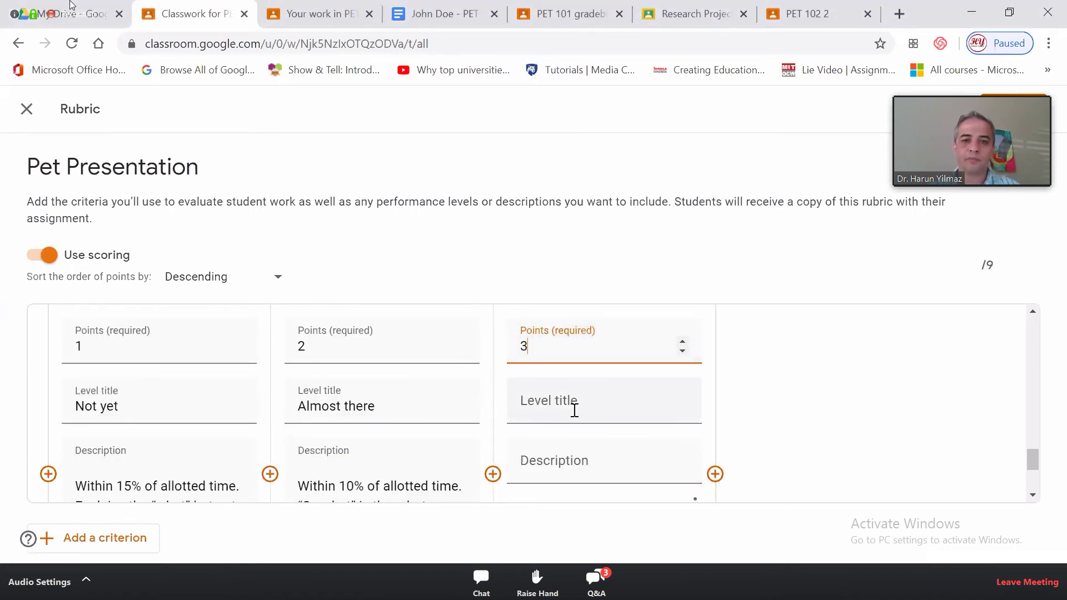
click(584, 399)
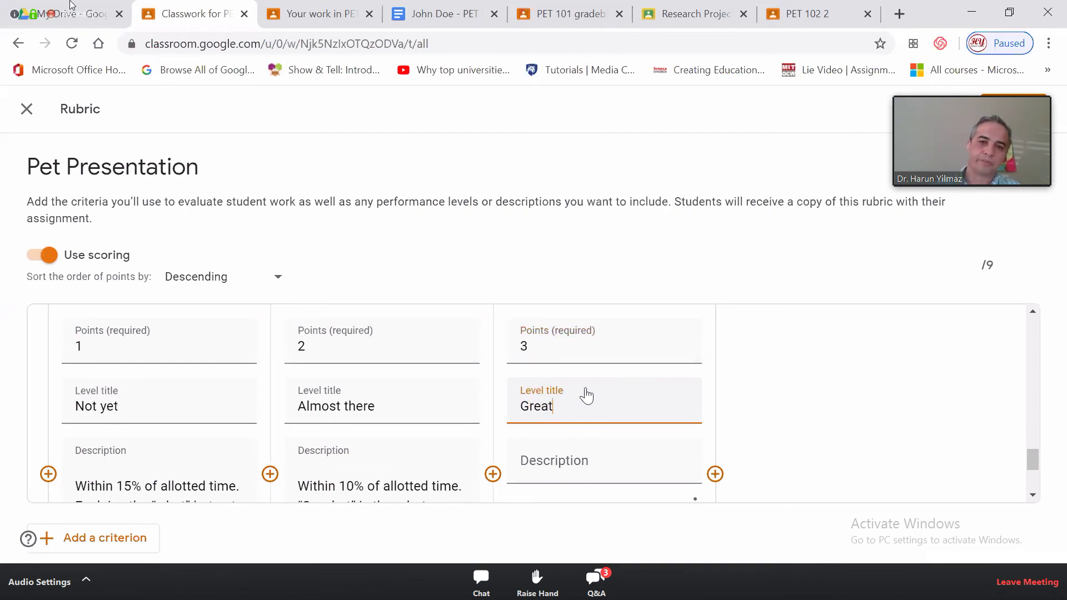
click(524, 468)
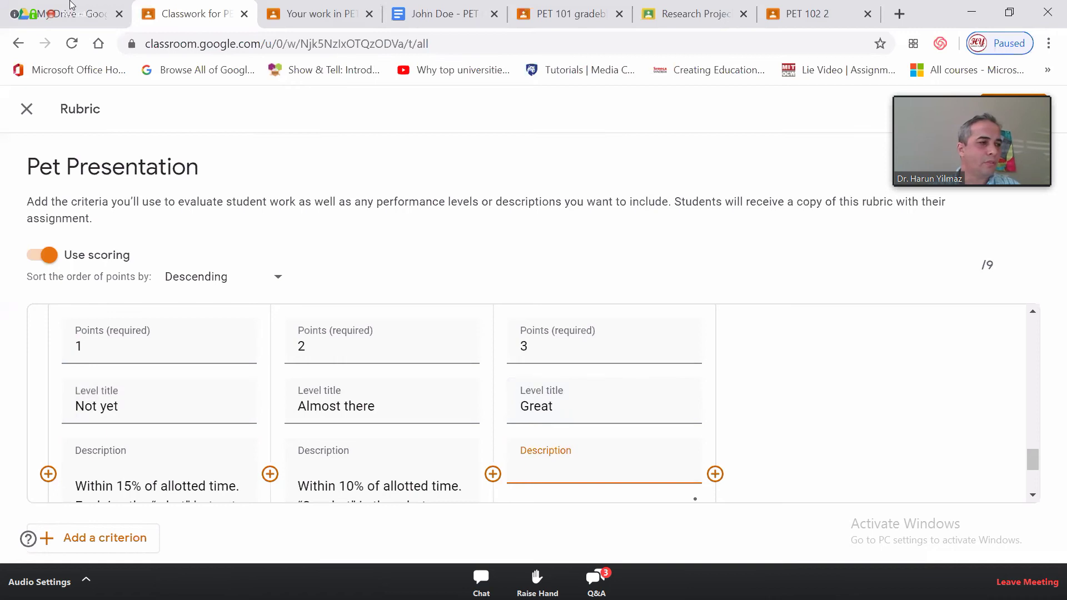
key(alt+Tab)
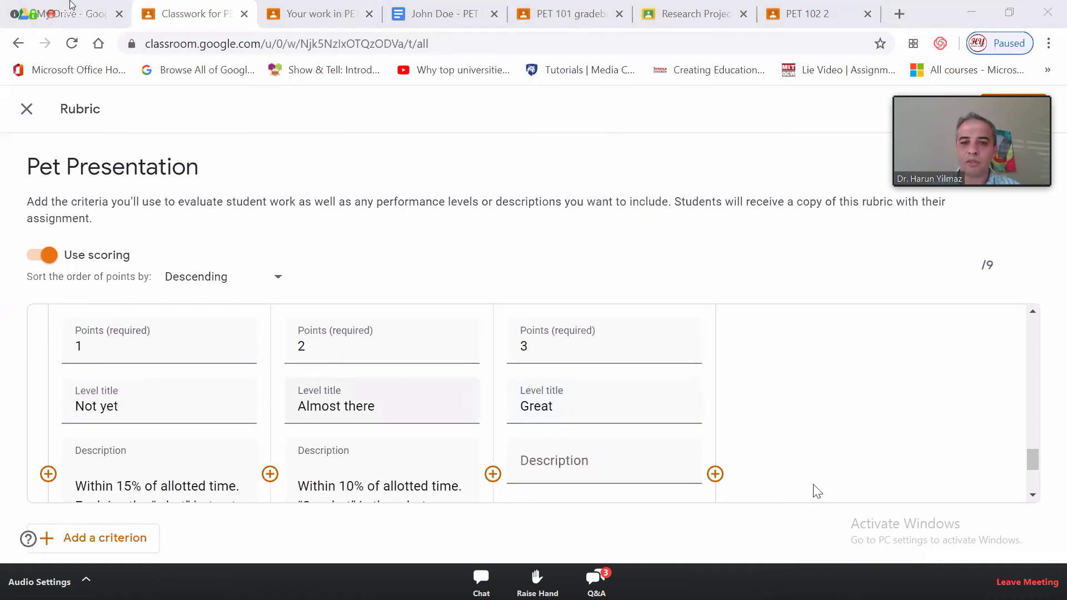
click(549, 465)
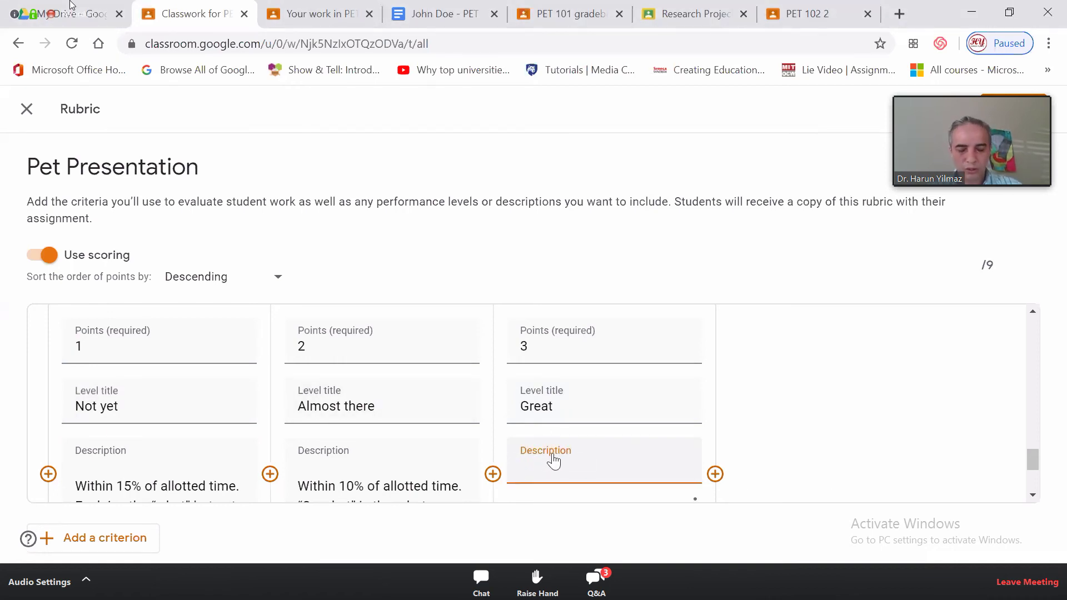
text(Within 5% of allotted time. Conveys the "so what" in just a few seconds. Very helpful and respectful in suggestions.)
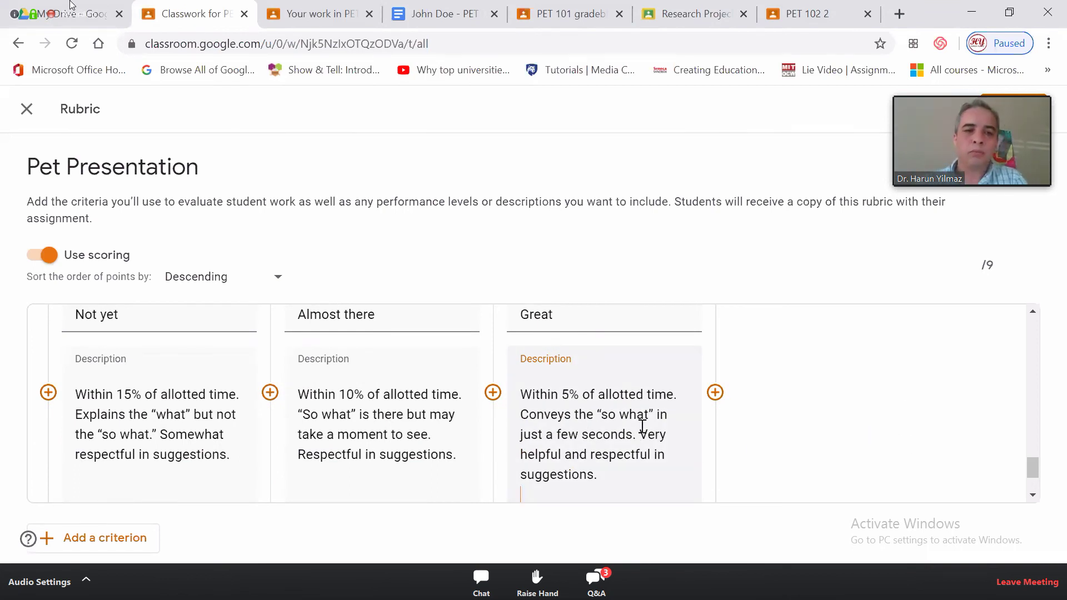
Review the levels and descriptions of the rubric's Visuals and Format of delivery criteria
scroll(643, 433, up, 2)
scroll(645, 434, up, 3)
scroll(648, 438, down, 5)
scroll(649, 445, up, 1)
scroll(660, 448, up, 3)
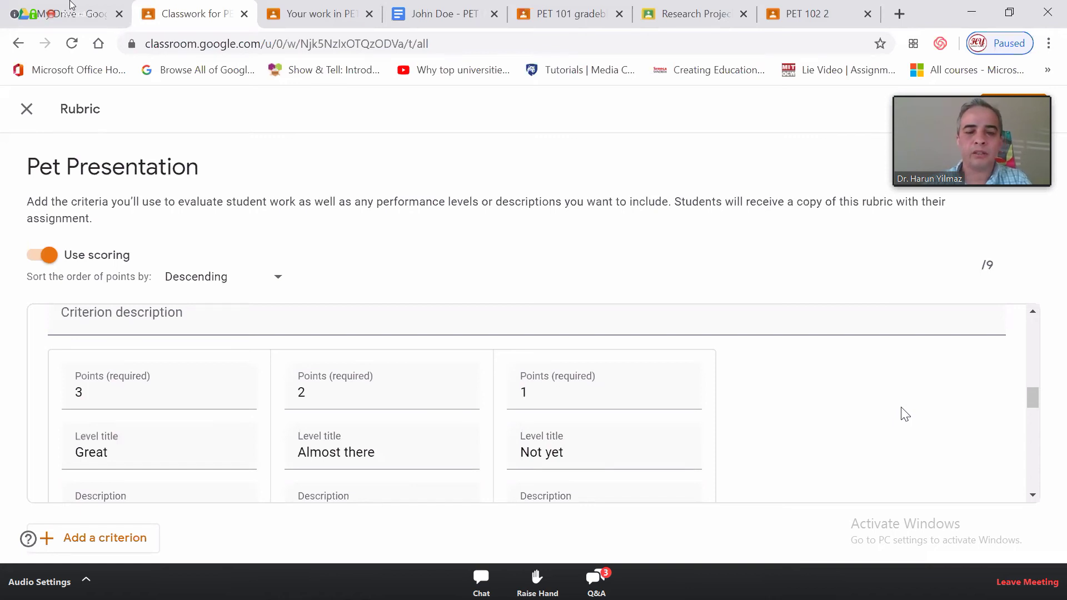
scroll(904, 414, down, 5)
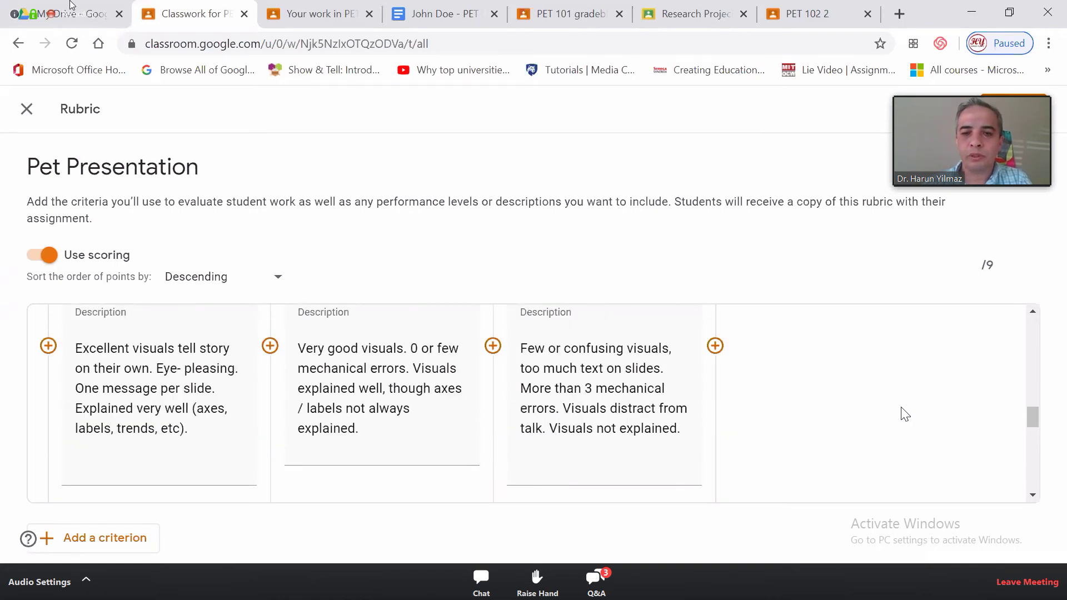
scroll(904, 414, down, 4)
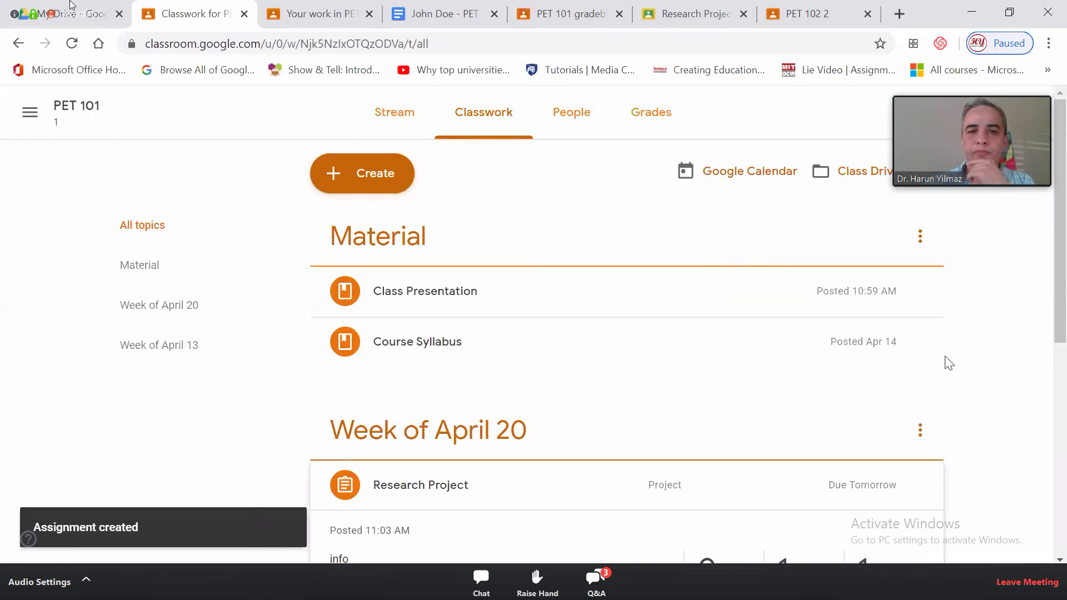
Look through the topics on the PET 101 Classwork page for the newly created Pet Presentation assignment
scroll(947, 361, down, 4)
scroll(948, 361, up, 4)
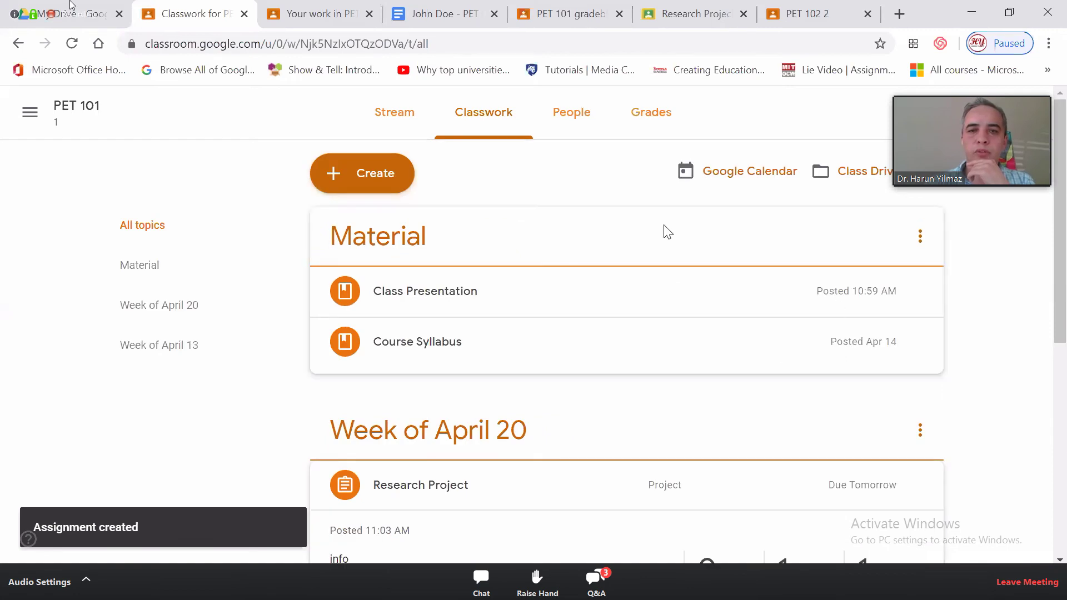
scroll(979, 317, down, 4)
scroll(982, 318, down, 4)
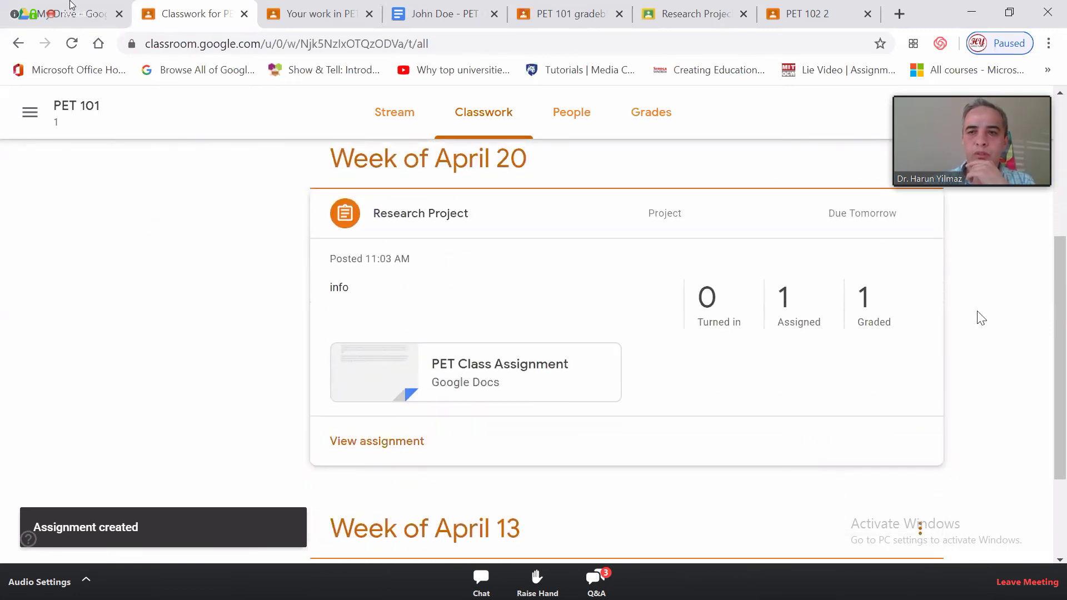
scroll(982, 318, up, 5)
scroll(981, 318, down, 5)
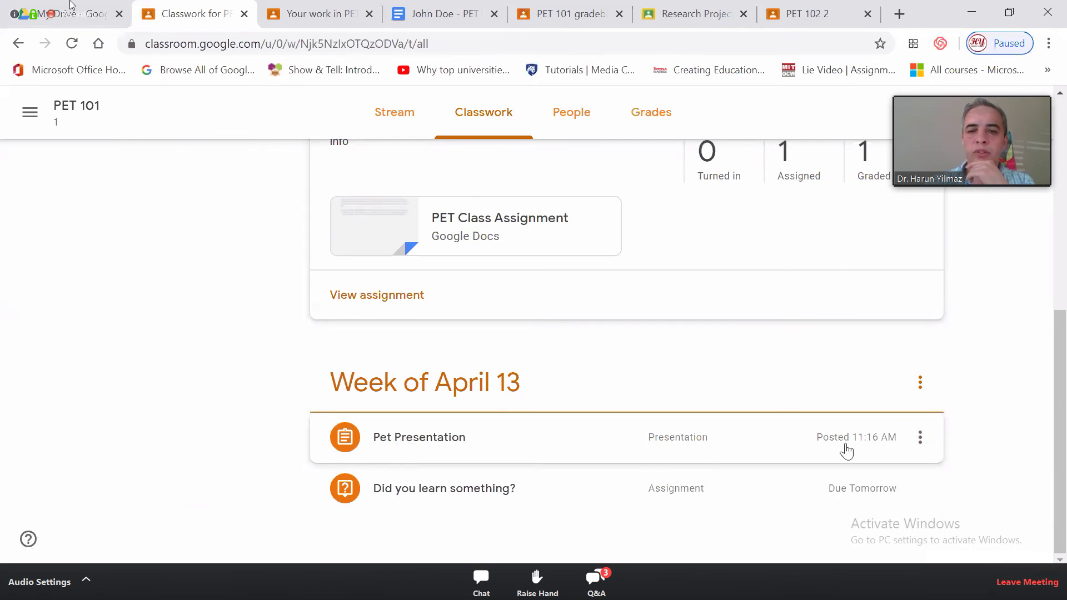
Switch to the student's view of PET 101 and look through the posts in the class stream
click(326, 17)
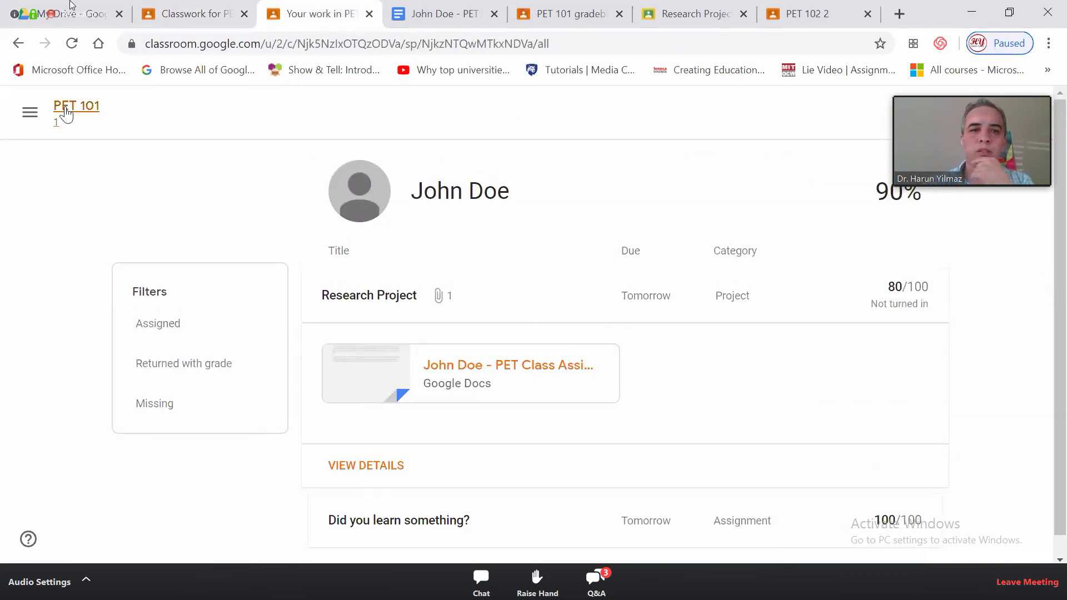
click(106, 113)
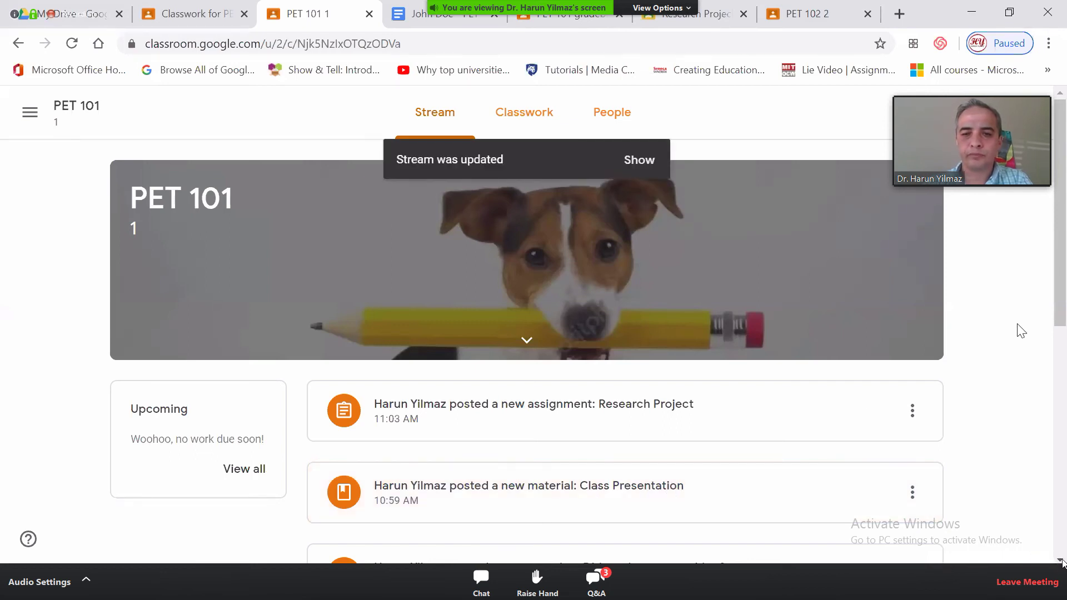
scroll(1019, 330, down, 6)
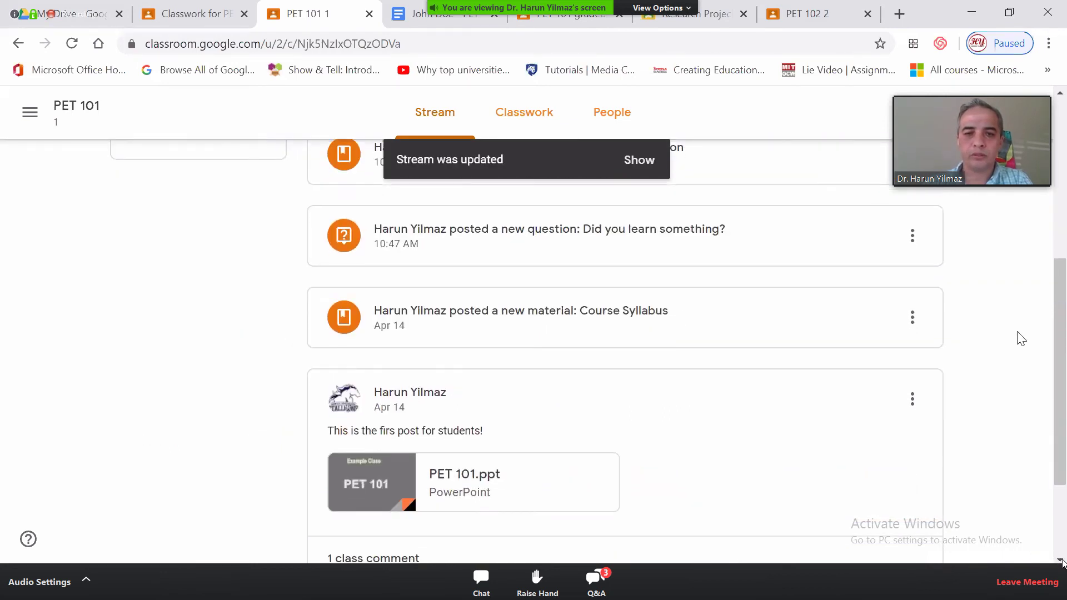
scroll(1020, 334, down, 3)
scroll(595, 184, up, 6)
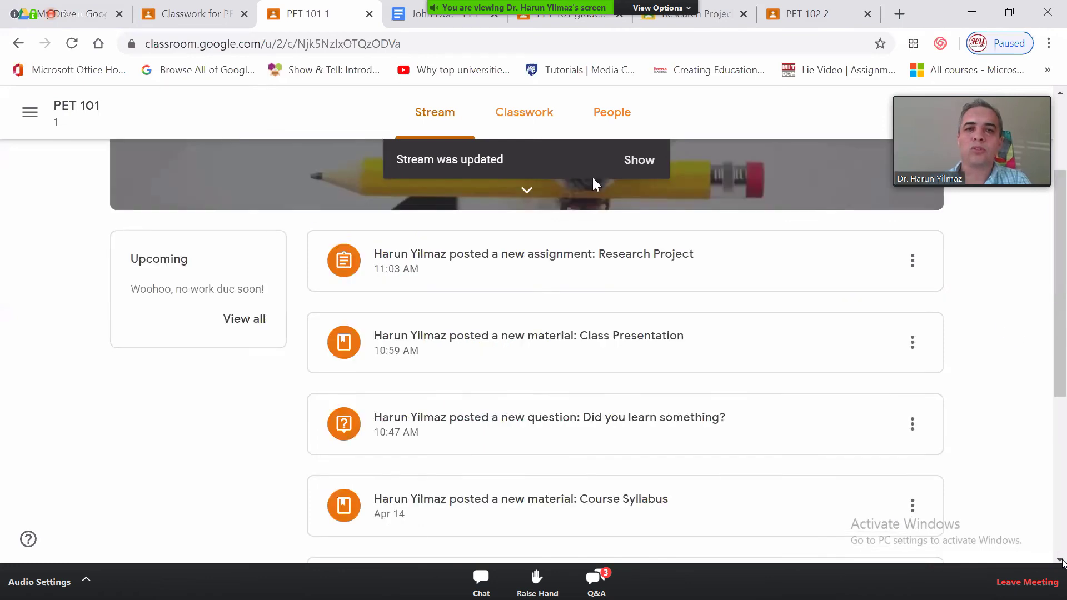
Check the student's Classwork topics and class stream for the Pet Presentation assignment
click(528, 115)
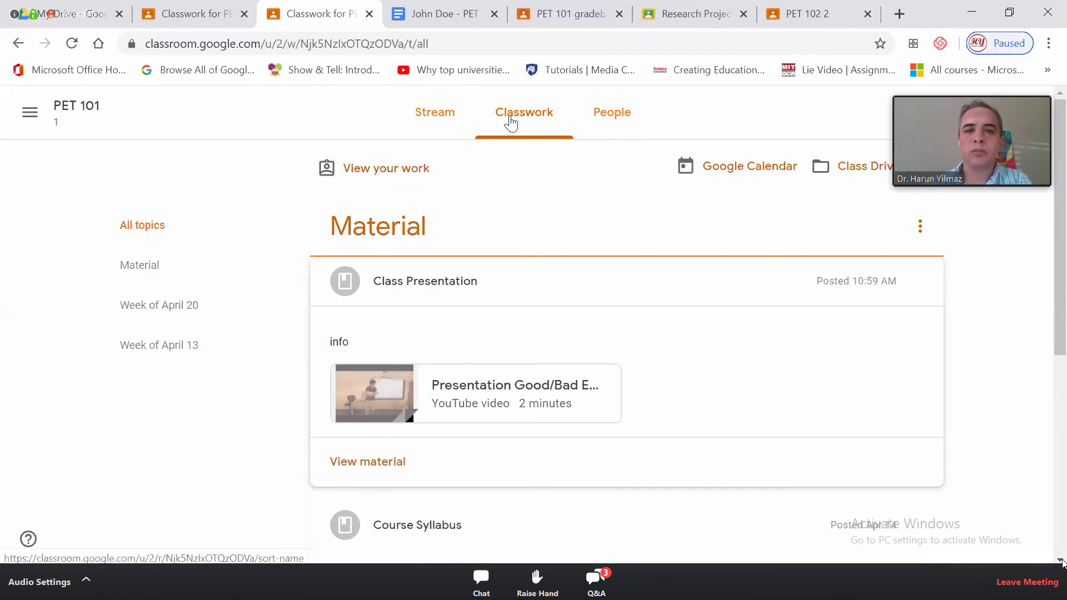
scroll(1026, 272, down, 7)
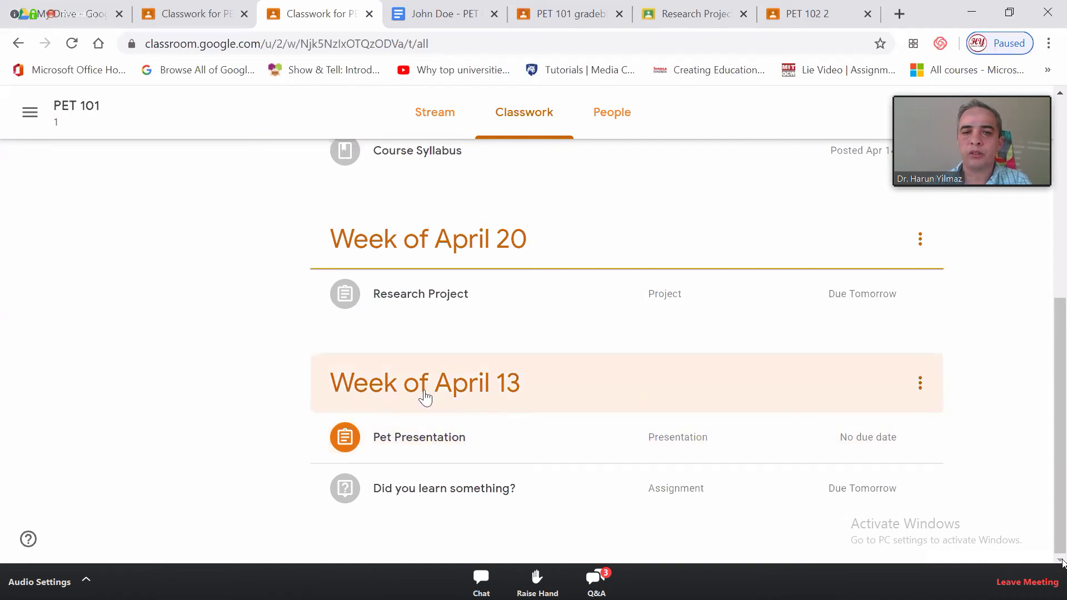
click(431, 119)
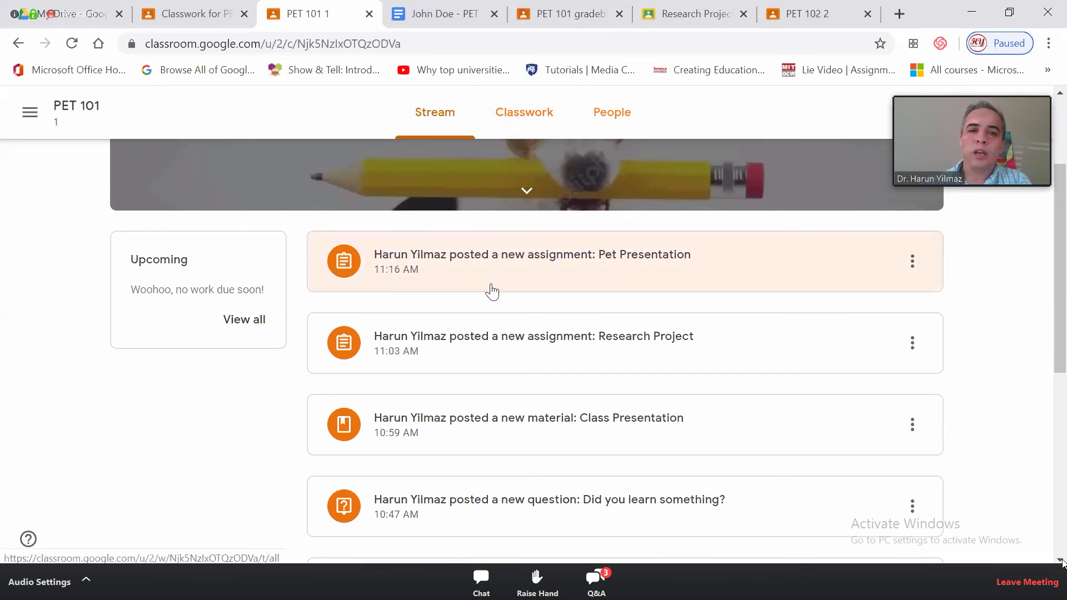
click(496, 266)
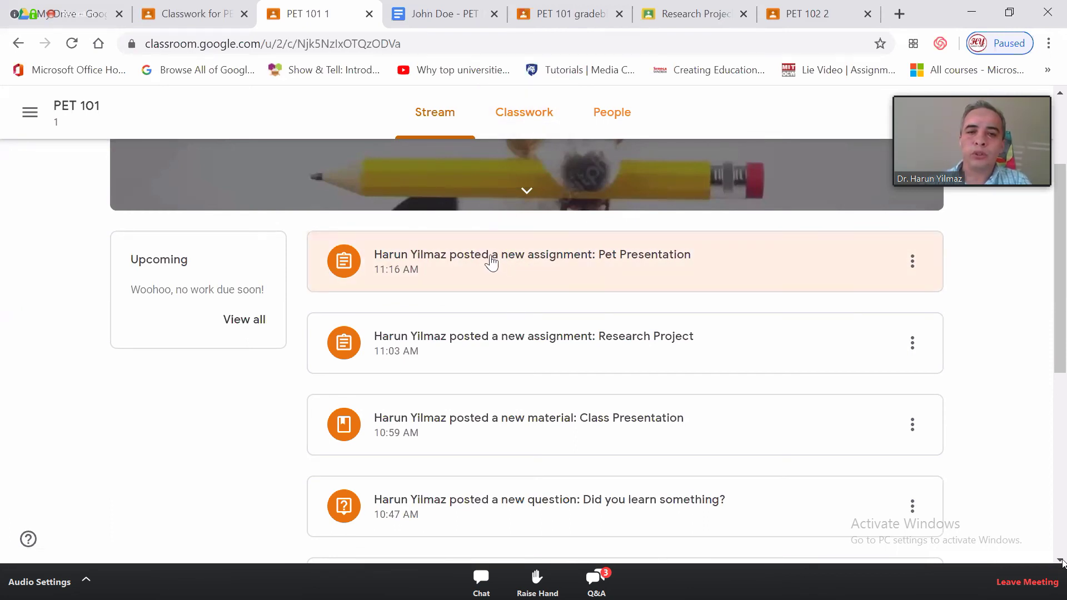
Open the student's Pet Presentation assignment with its attached Google Slides copy, and review the rubric's Connections, Visuals and Format of delivery levels
click(542, 115)
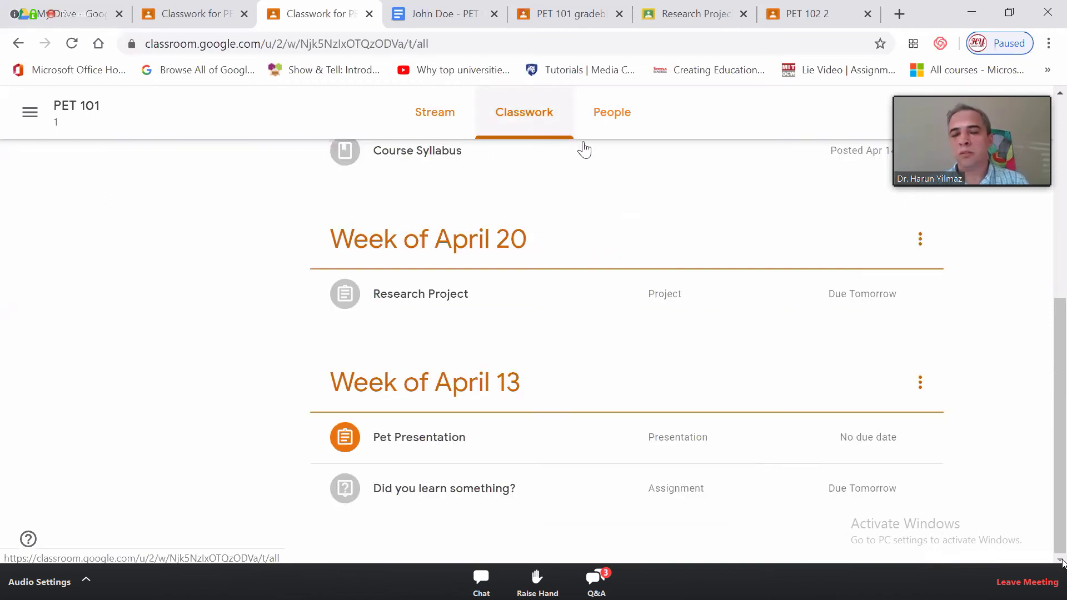
click(402, 437)
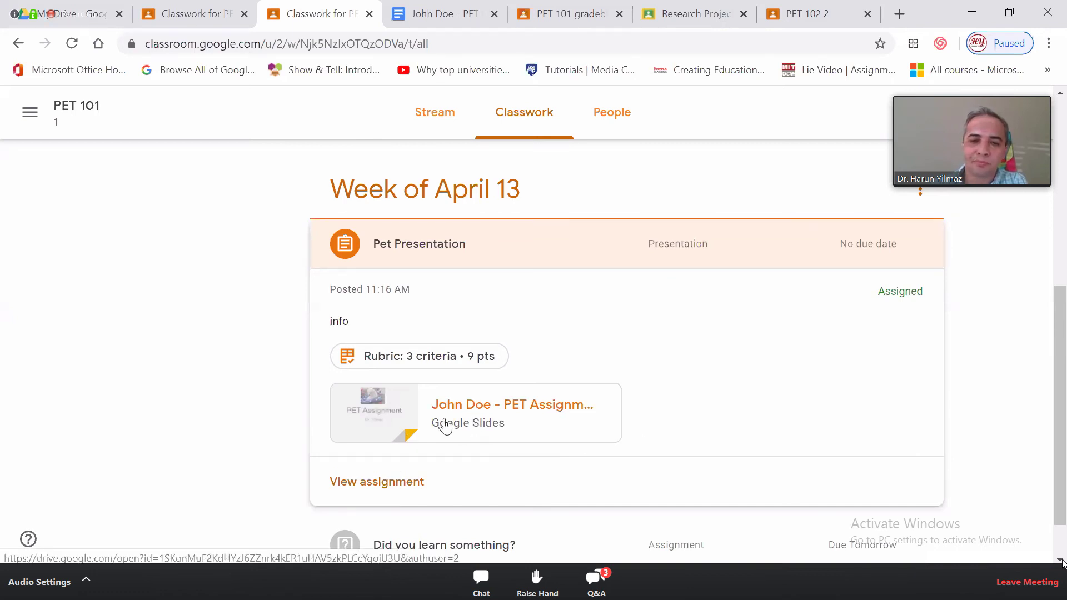
click(364, 418)
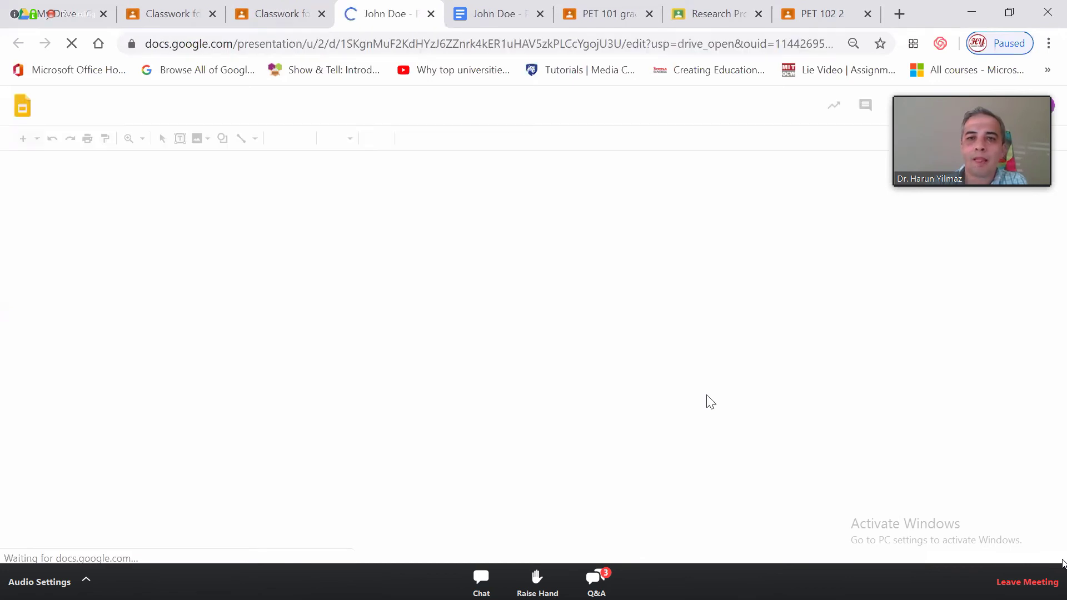
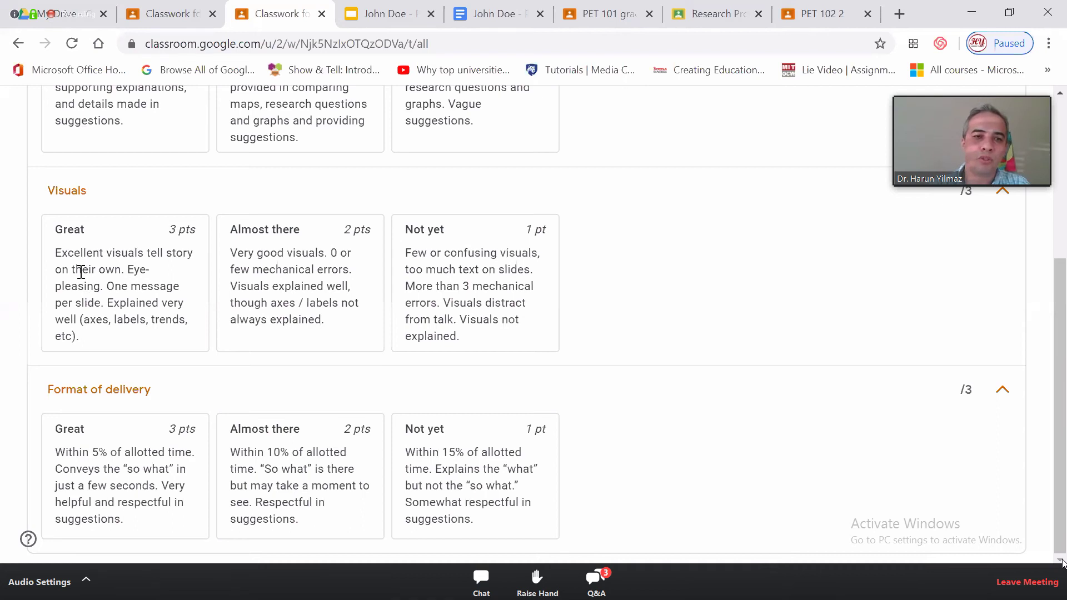
scroll(90, 288, up, 5)
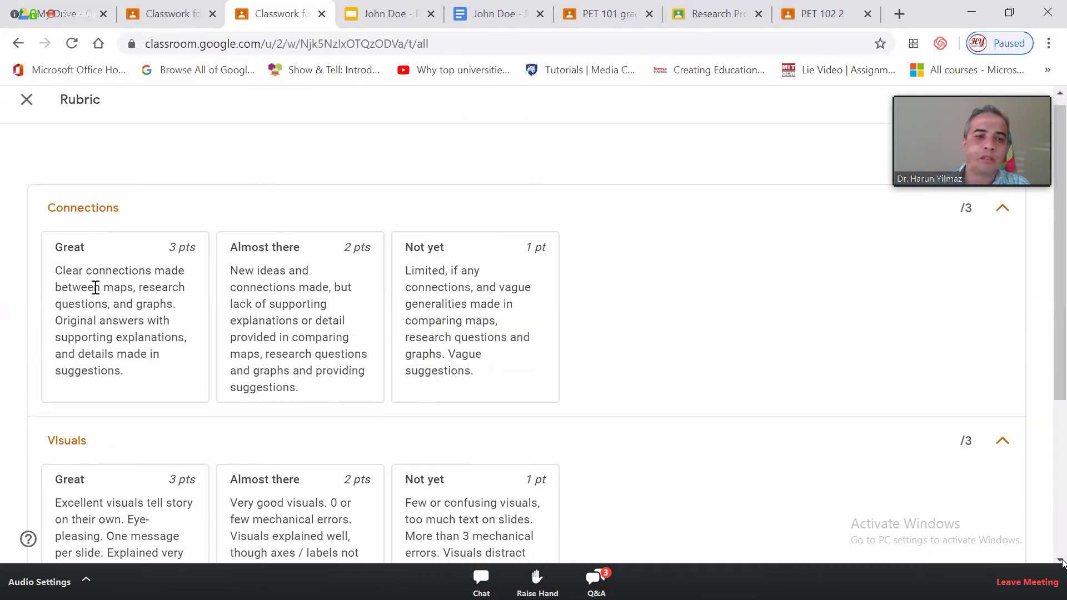
scroll(92, 278, down, 2)
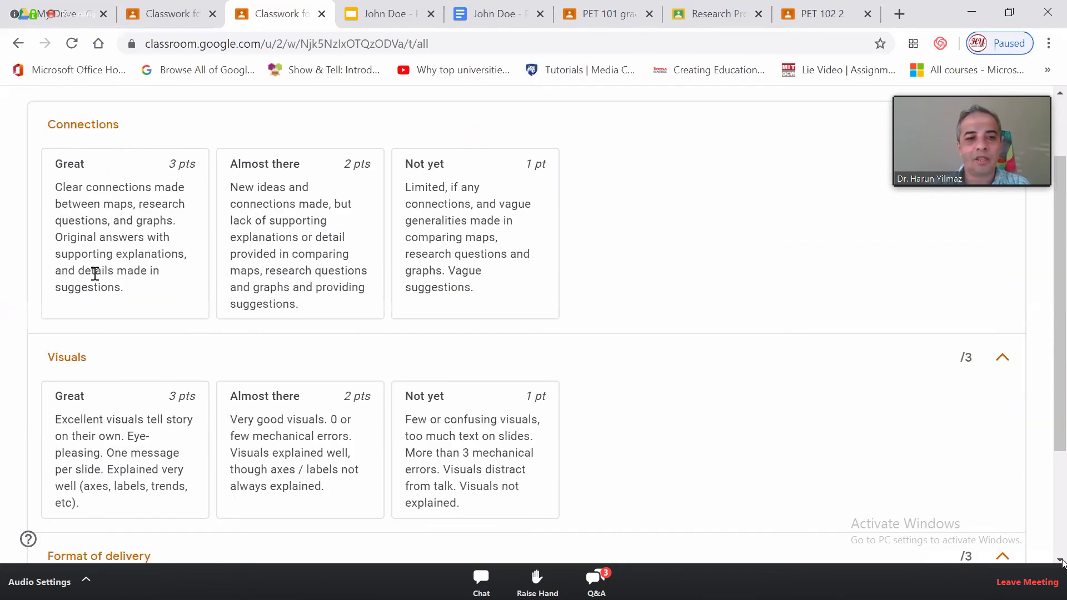
scroll(103, 422, down, 3)
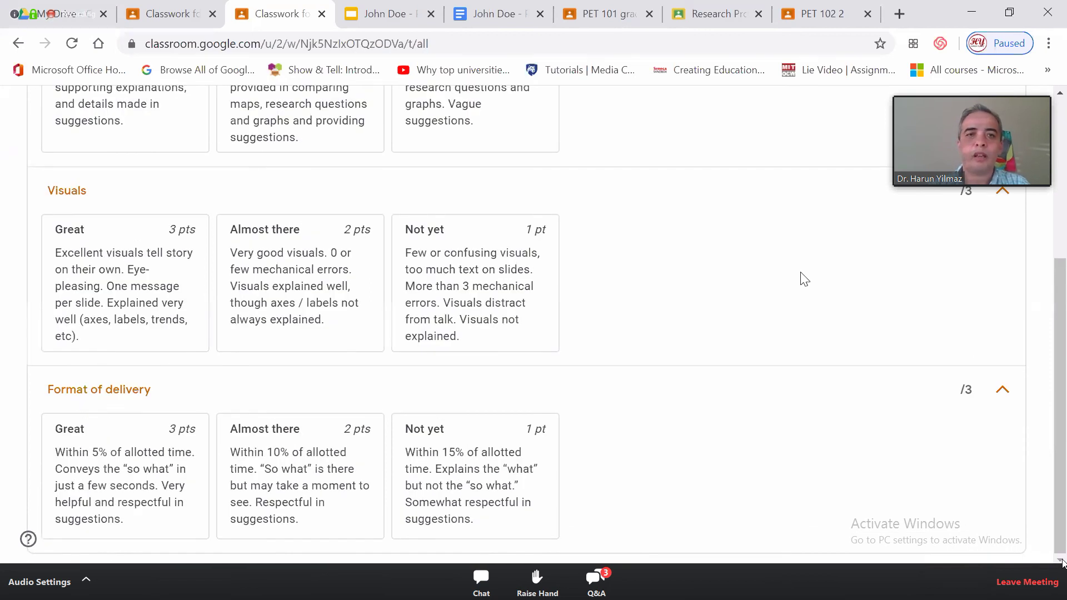
scroll(723, 250, up, 5)
From the teacher's PET 101 gradebook, open the first student's Pet Presentation submission and show its third slide
click(175, 18)
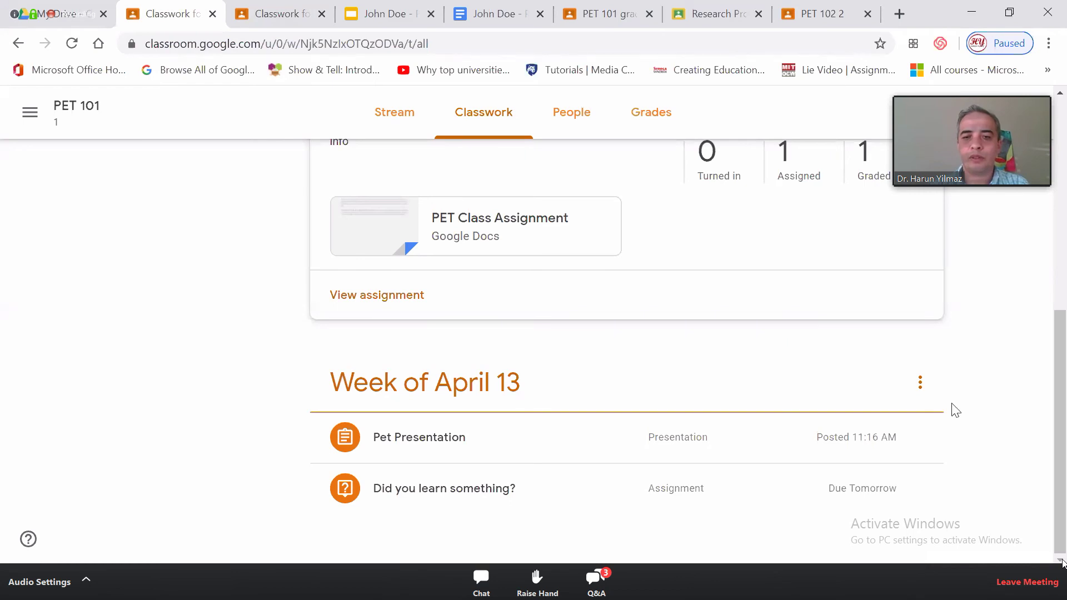
scroll(927, 381, up, 8)
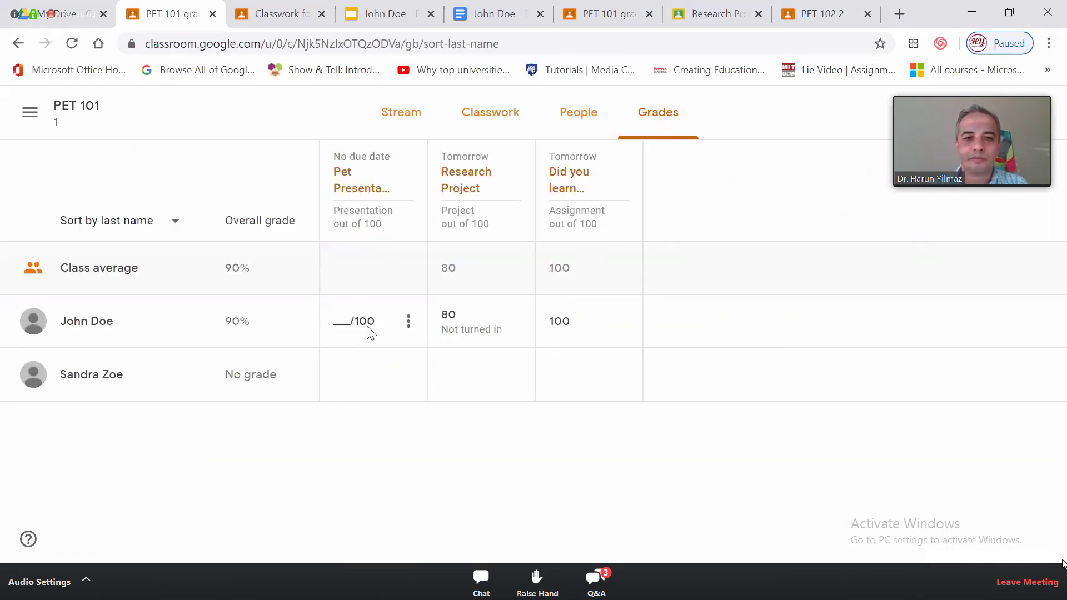
click(417, 326)
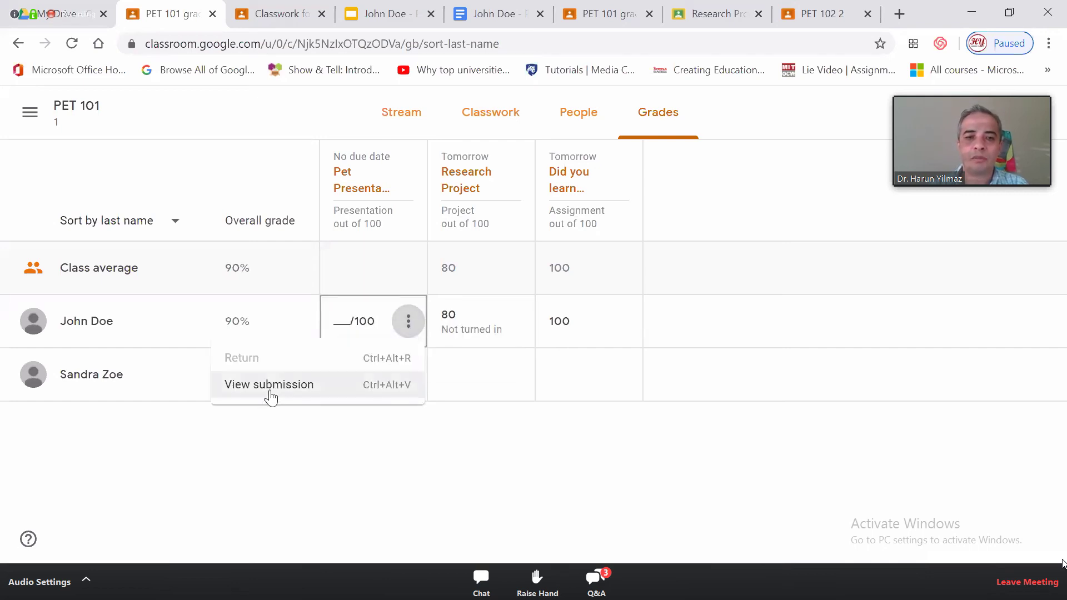
click(302, 390)
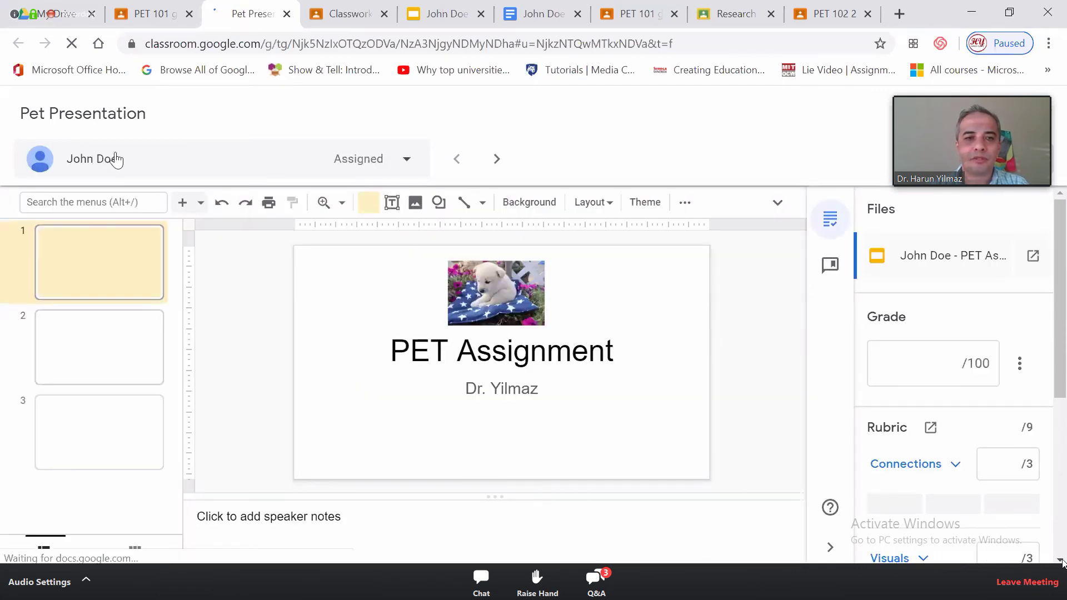
click(86, 441)
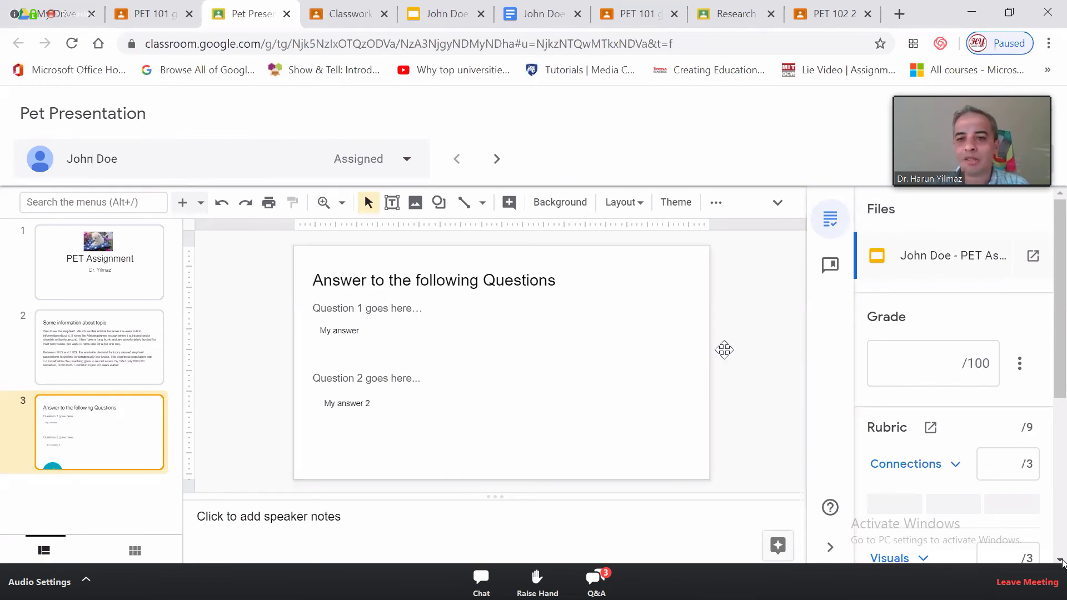
Score the rubric's Connections criterion as "Almost there" with 2 points
scroll(1050, 336, down, 3)
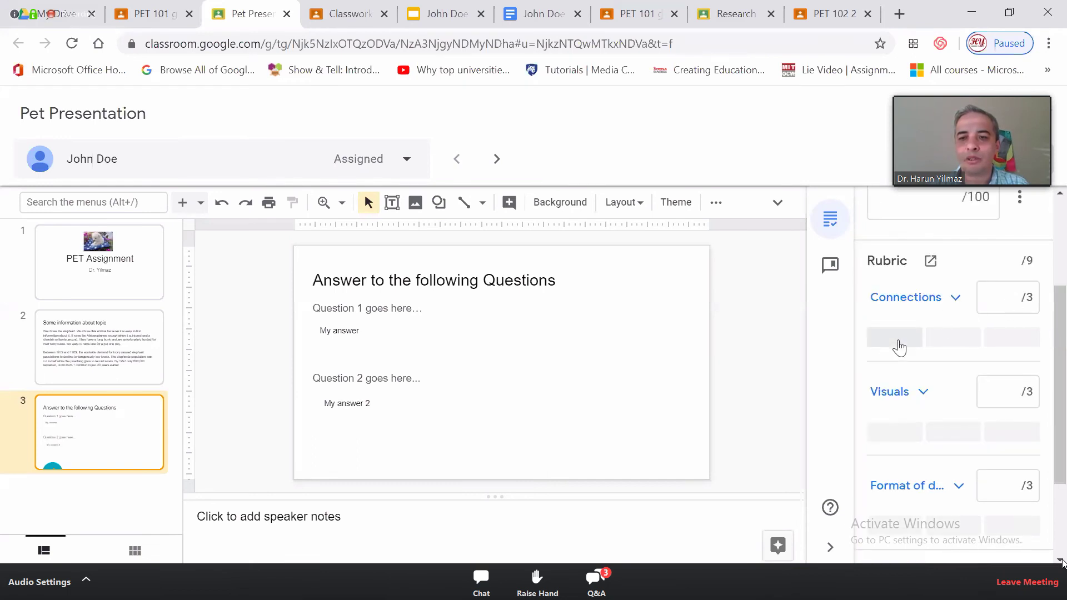
click(924, 300)
scroll(966, 378, down, 1)
scroll(912, 362, down, 5)
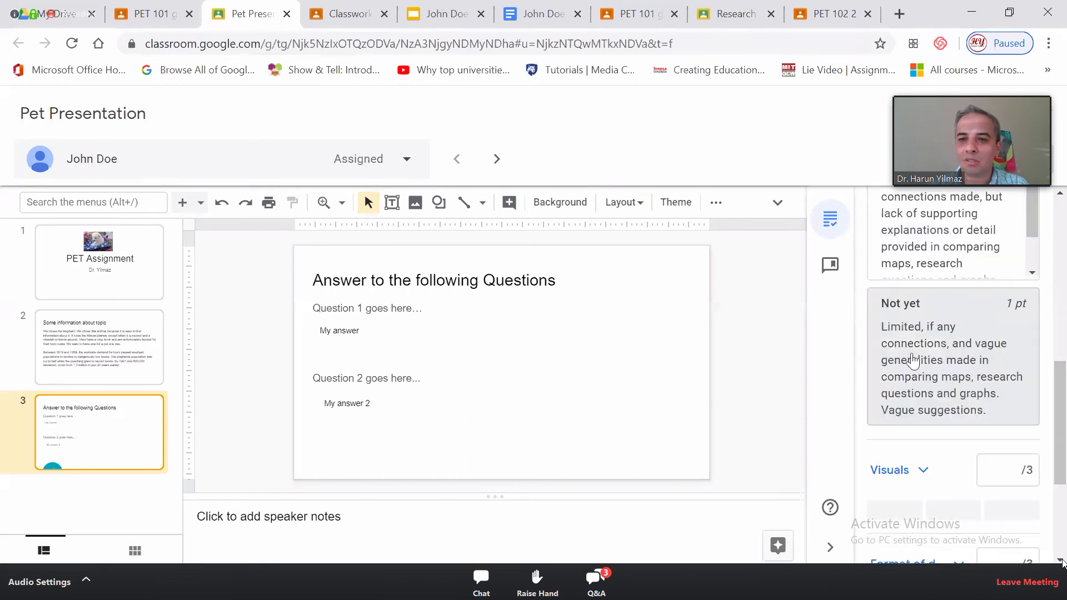
click(995, 308)
Score the rubric's Visuals criterion as "Not yet" with 1 point
scroll(913, 367, down, 5)
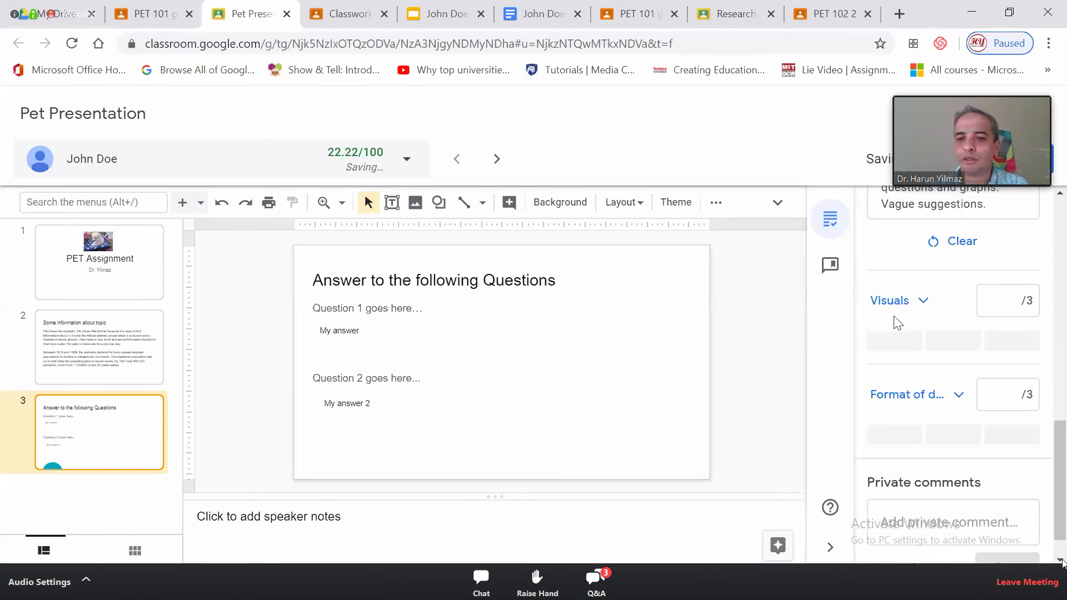
click(895, 303)
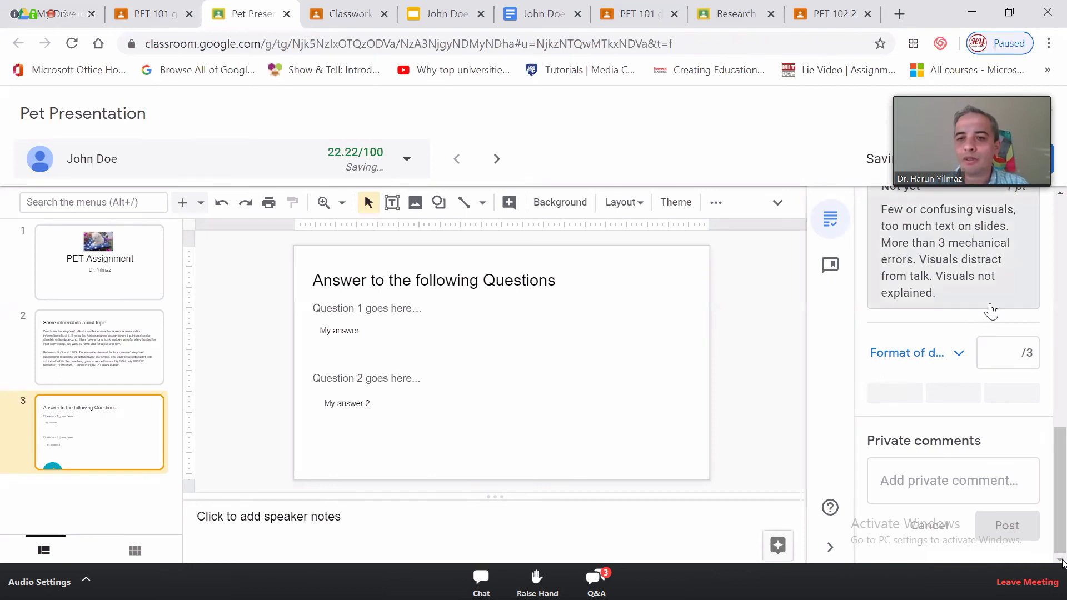
scroll(989, 310, up, 3)
click(1012, 381)
scroll(1009, 372, down, 3)
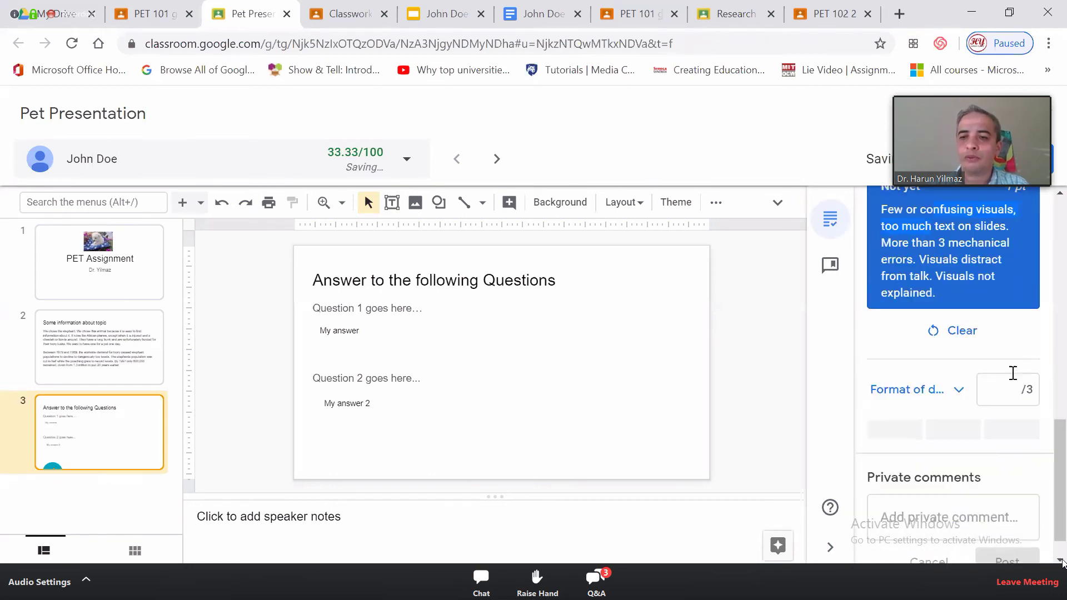
Score the rubric's Format of delivery criterion as "Almost there" with 2 points
scroll(1001, 462, down, 1)
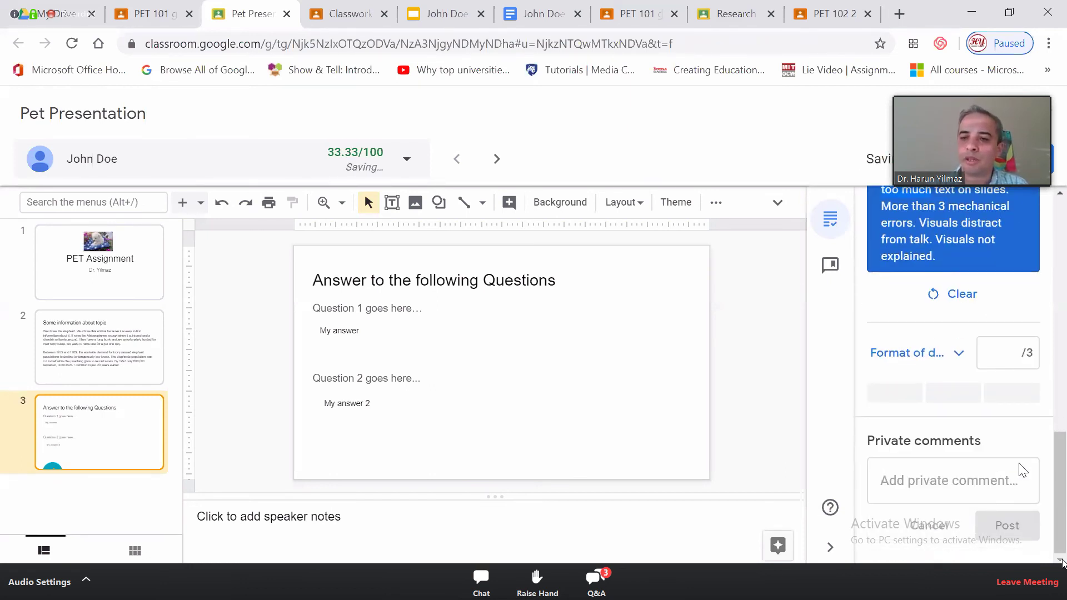
click(904, 364)
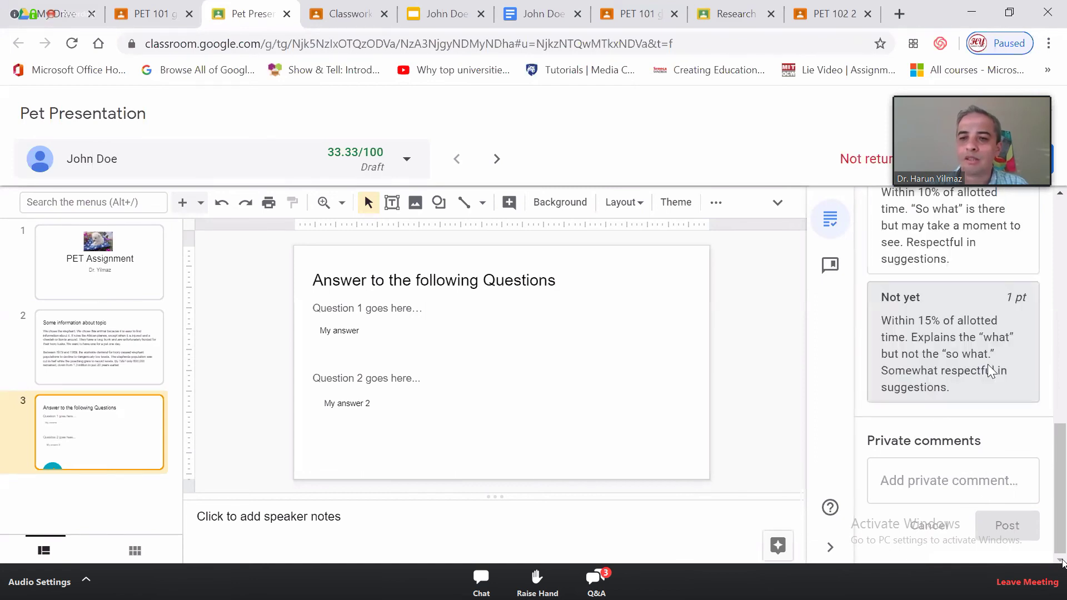
click(924, 338)
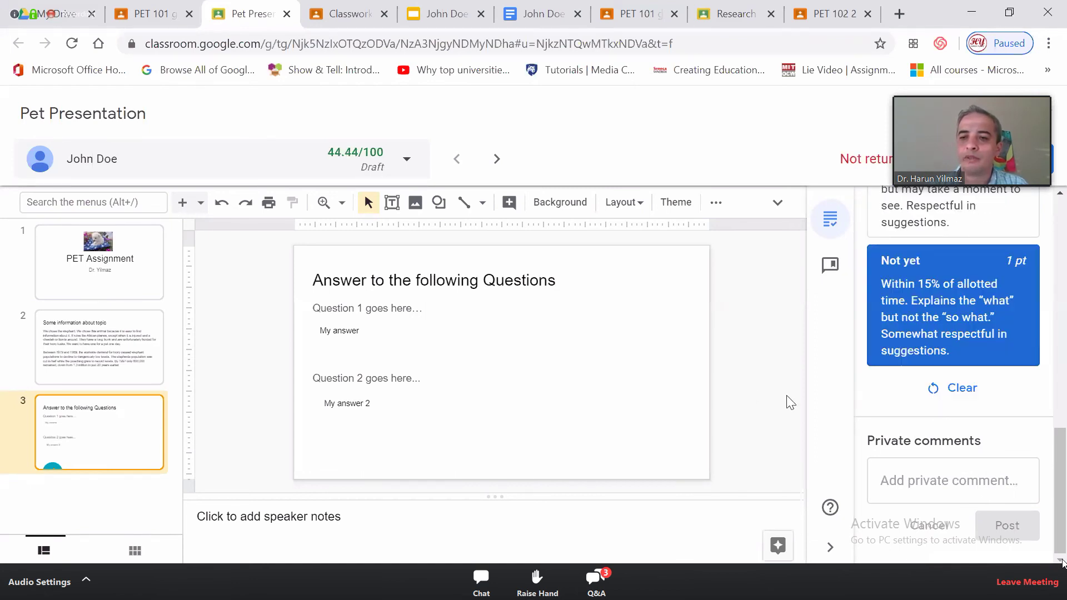
key(Up)
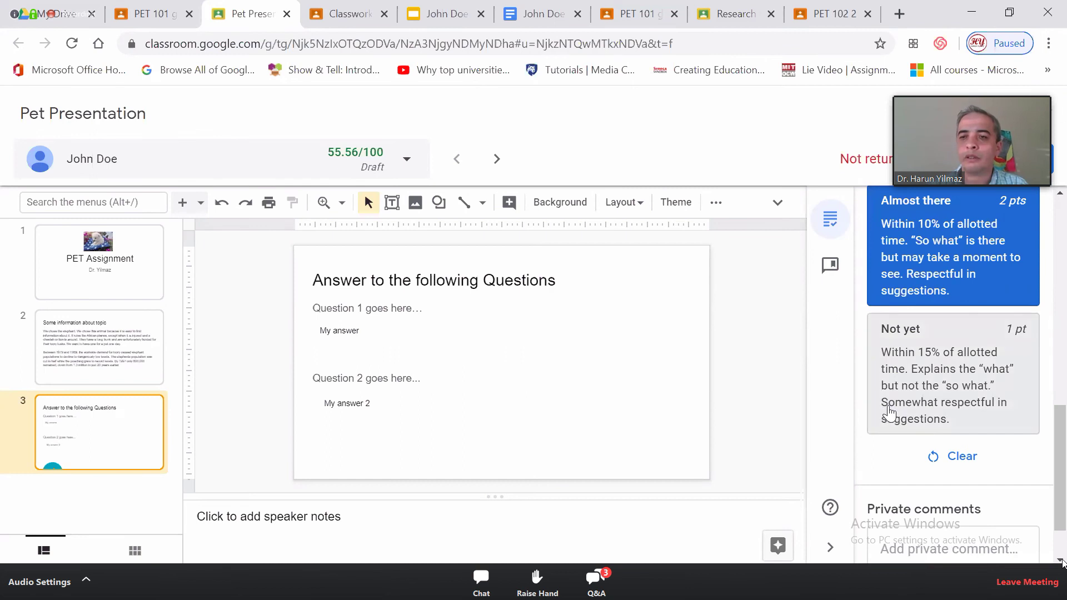
Review the overall grade and rubric scores, and copy the saved comment "Nice!" from the comment bank
scroll(890, 411, up, 8)
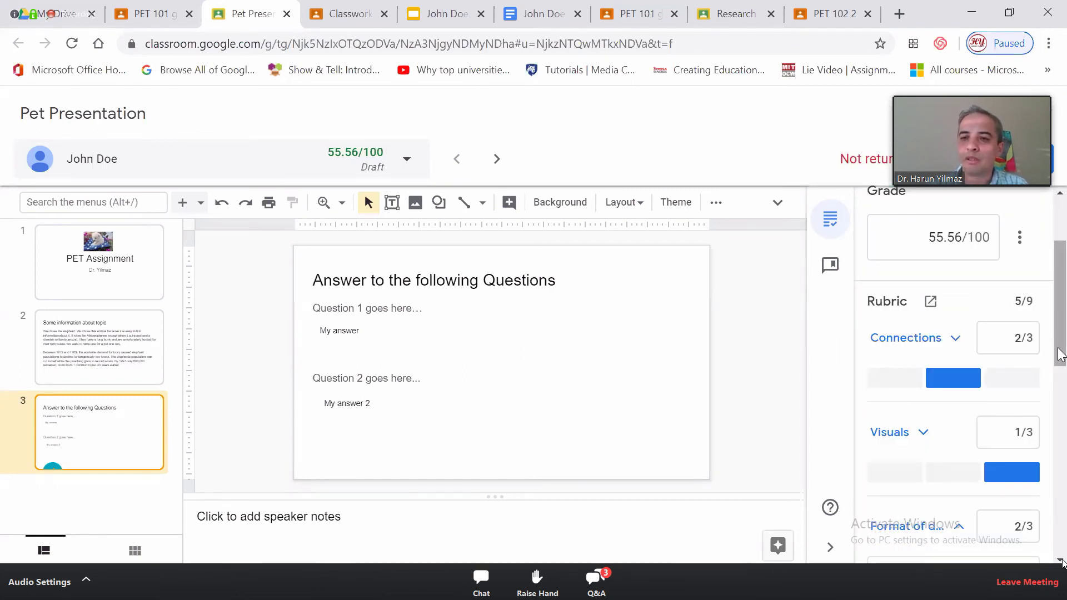
scroll(910, 339, up, 2)
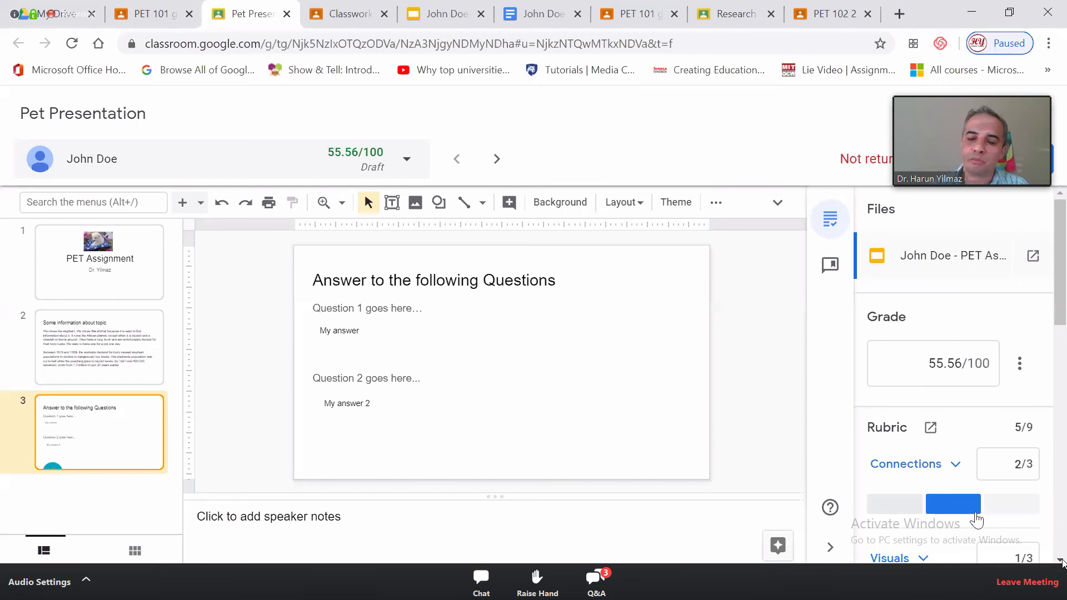
drag(1061, 345, 1062, 563)
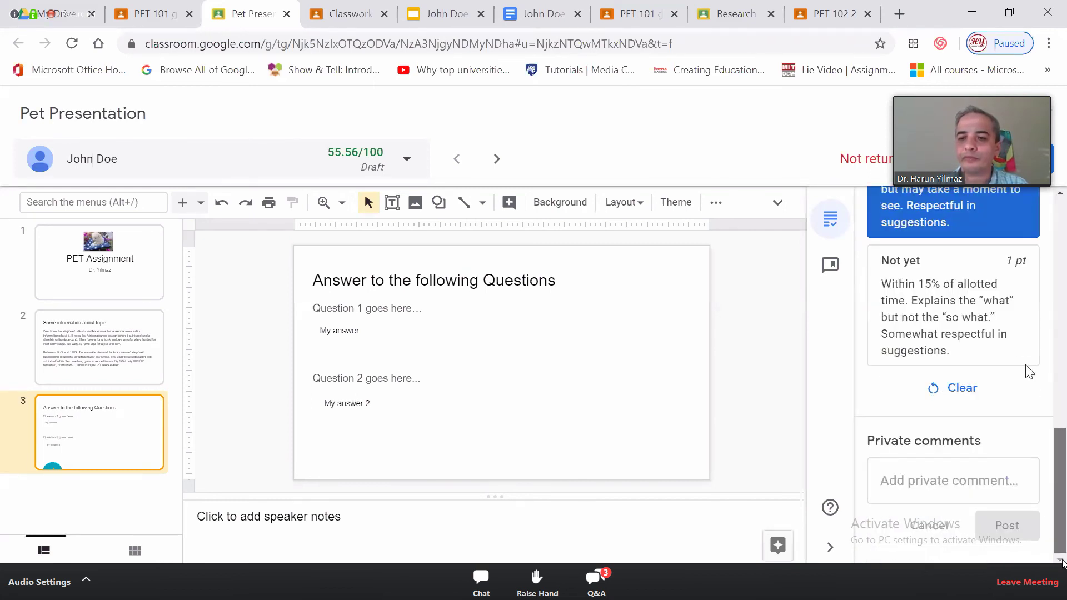
scroll(1034, 412, up, 10)
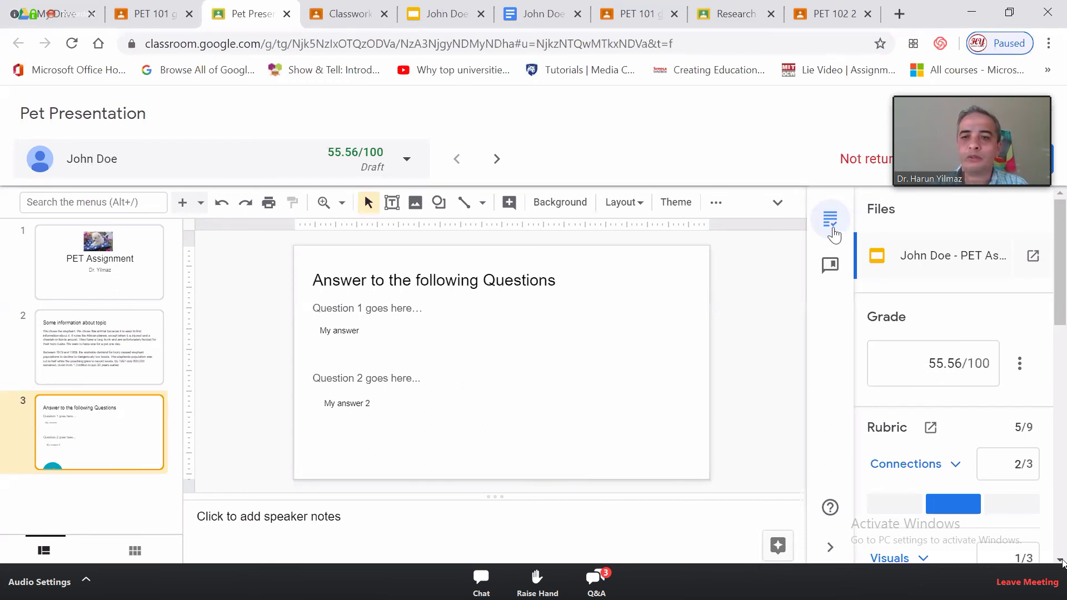
click(837, 268)
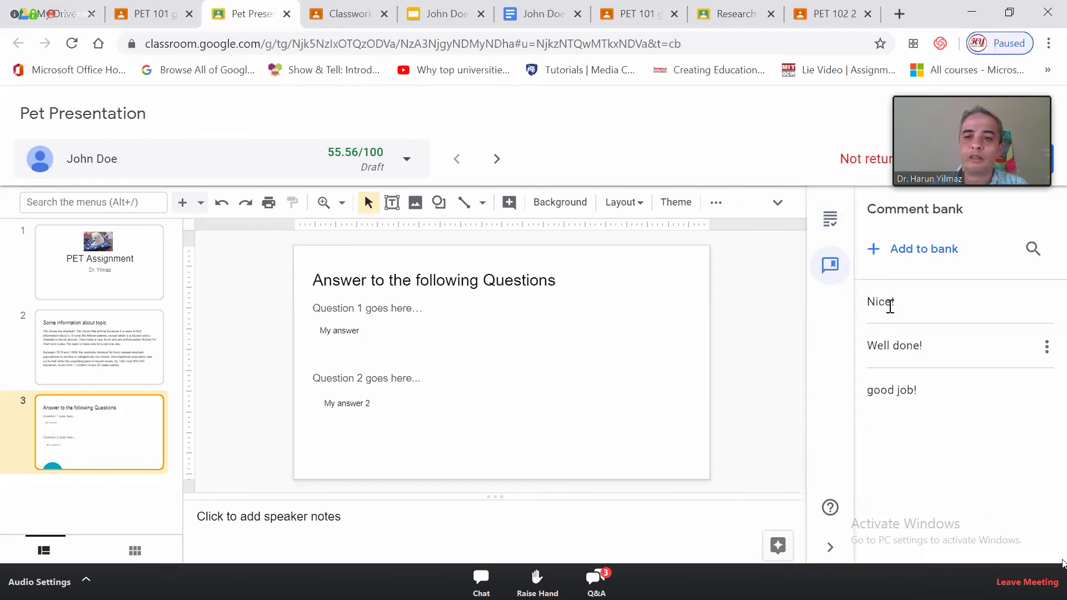
click(1047, 305)
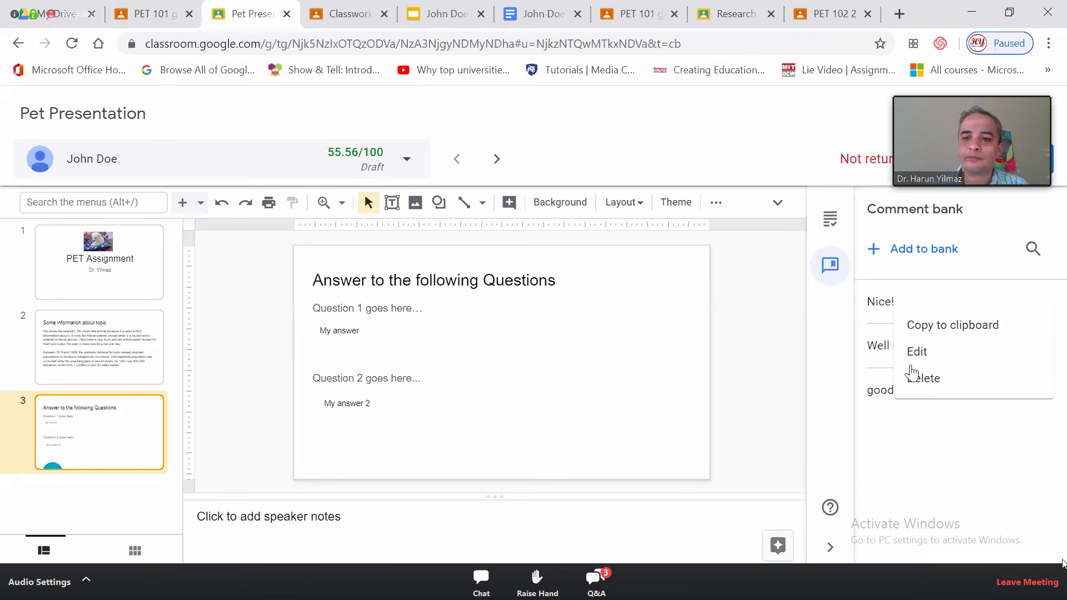
click(964, 326)
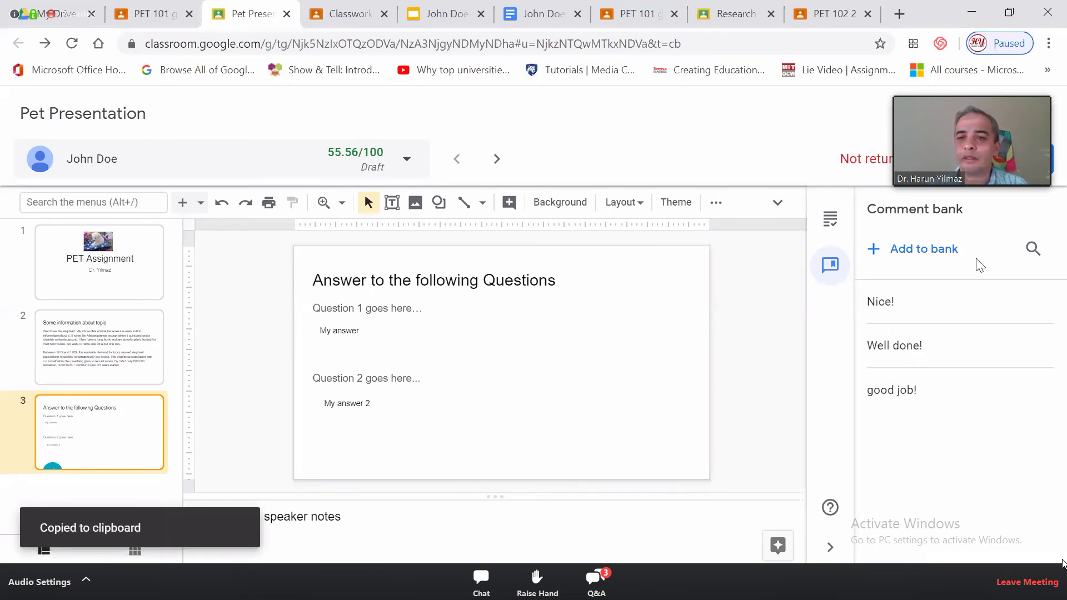
Go back to the grading view of the Pet Presentation submission and post the private comment "nice"
click(584, 370)
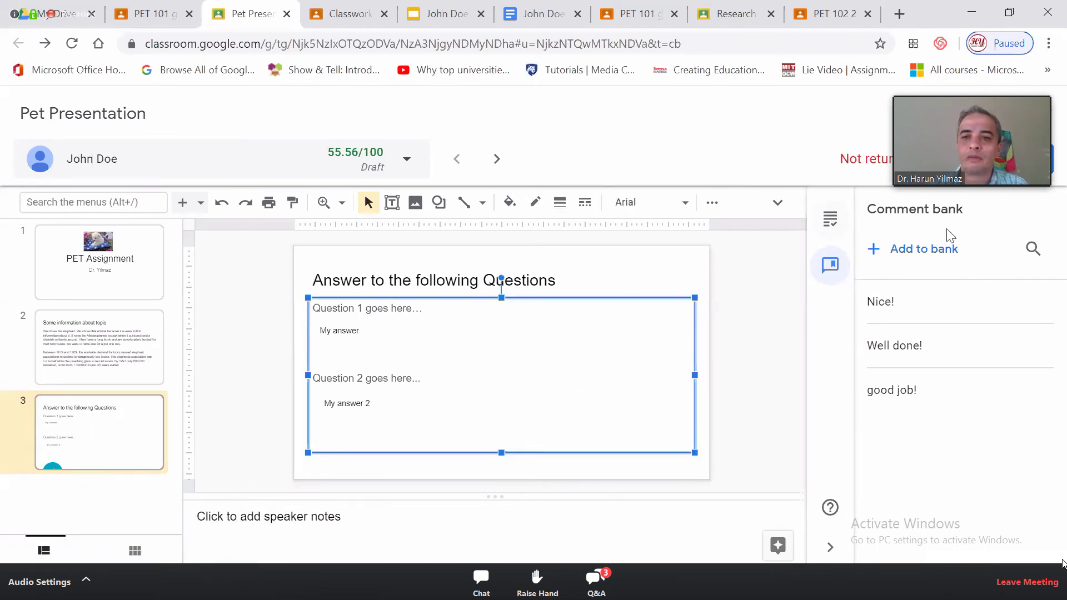
click(835, 224)
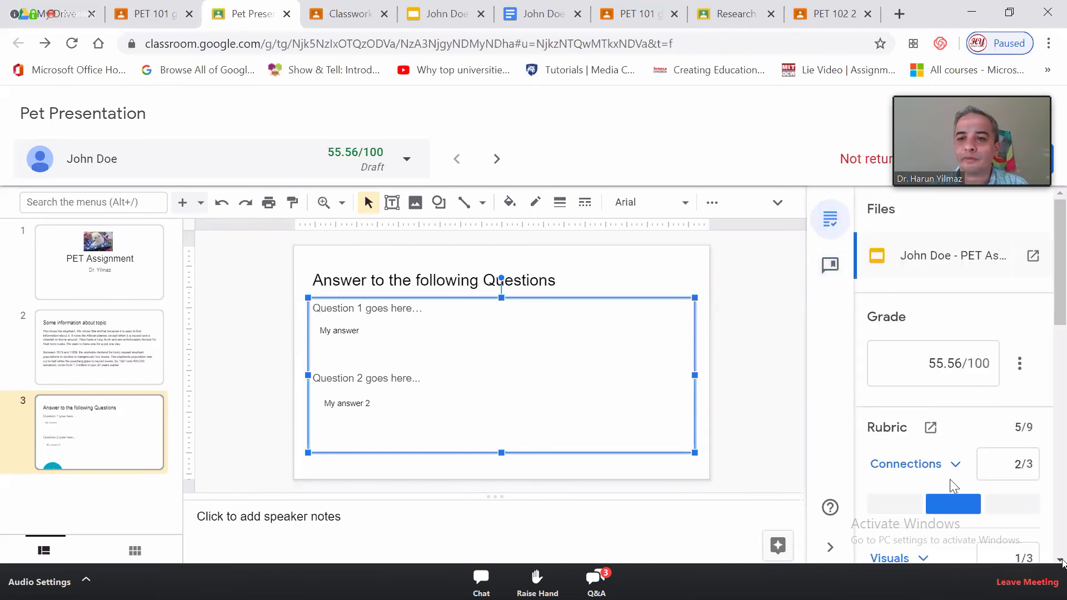
scroll(973, 389, down, 5)
scroll(979, 408, down, 5)
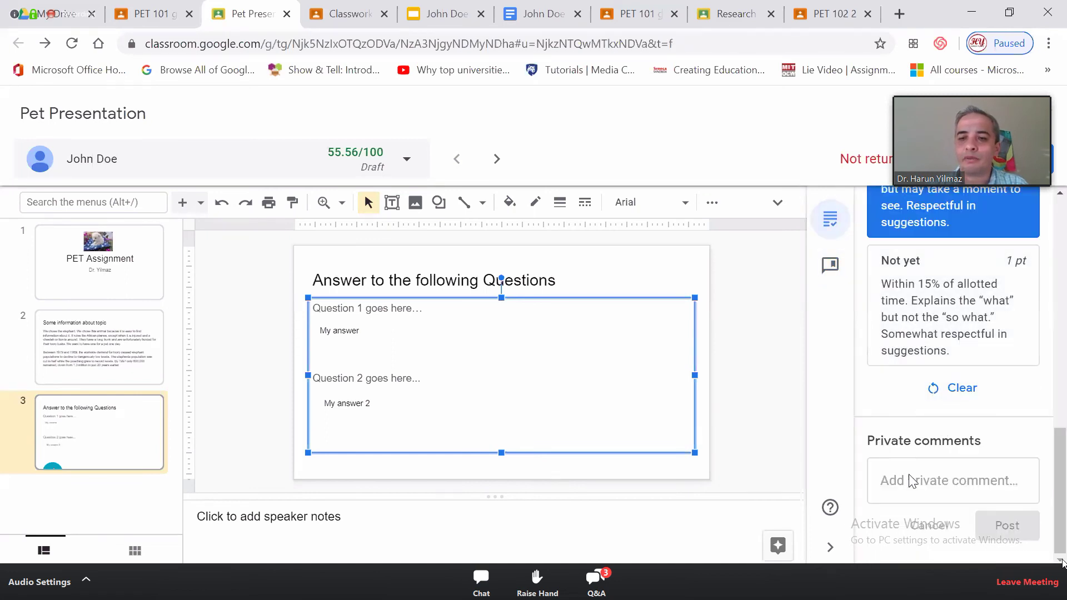
right_click(911, 481)
click(949, 510)
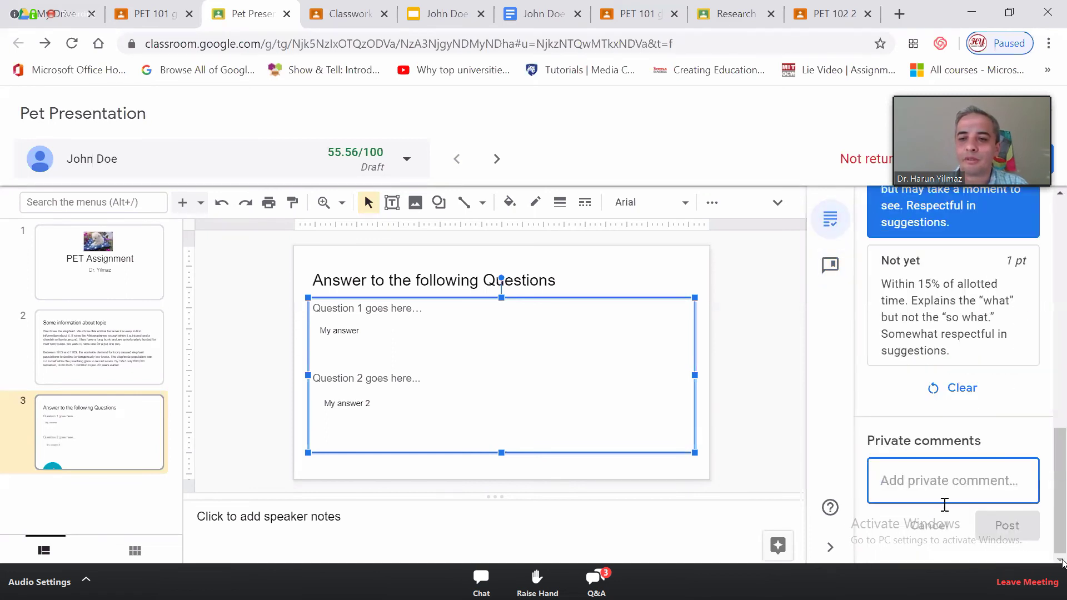
click(950, 490)
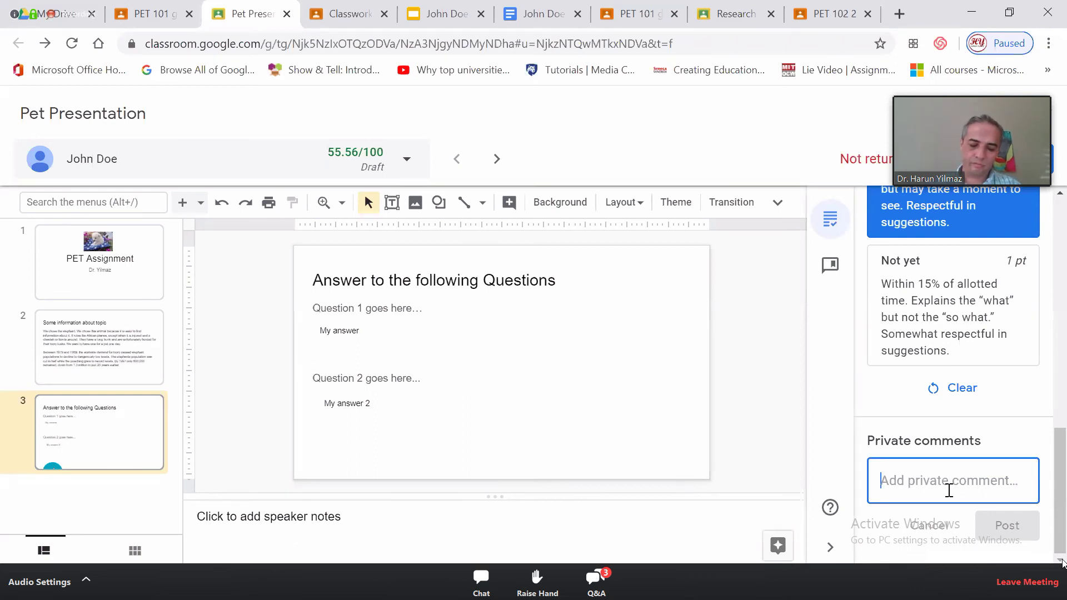
text(nice)
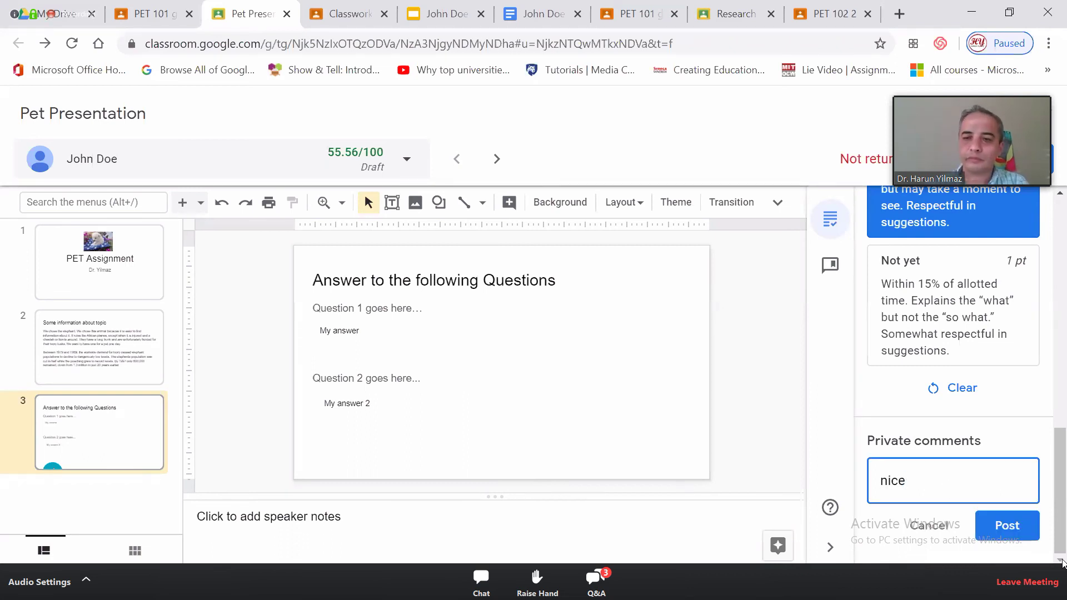
click(1027, 526)
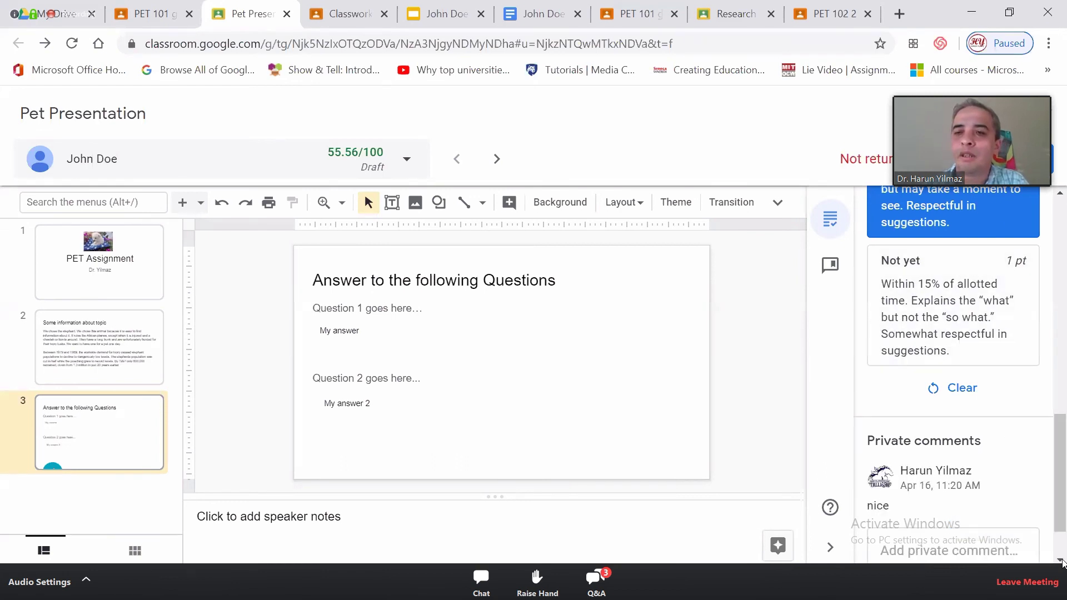
Return the graded Pet Presentation submission to the student
scroll(1064, 401, up, 3)
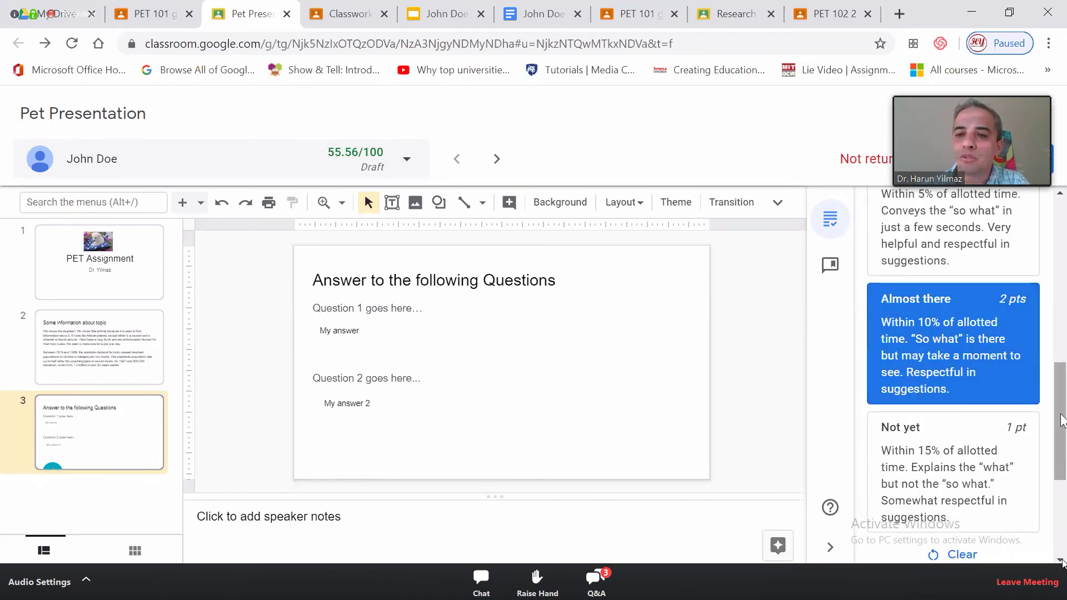
scroll(1062, 563, up, 10)
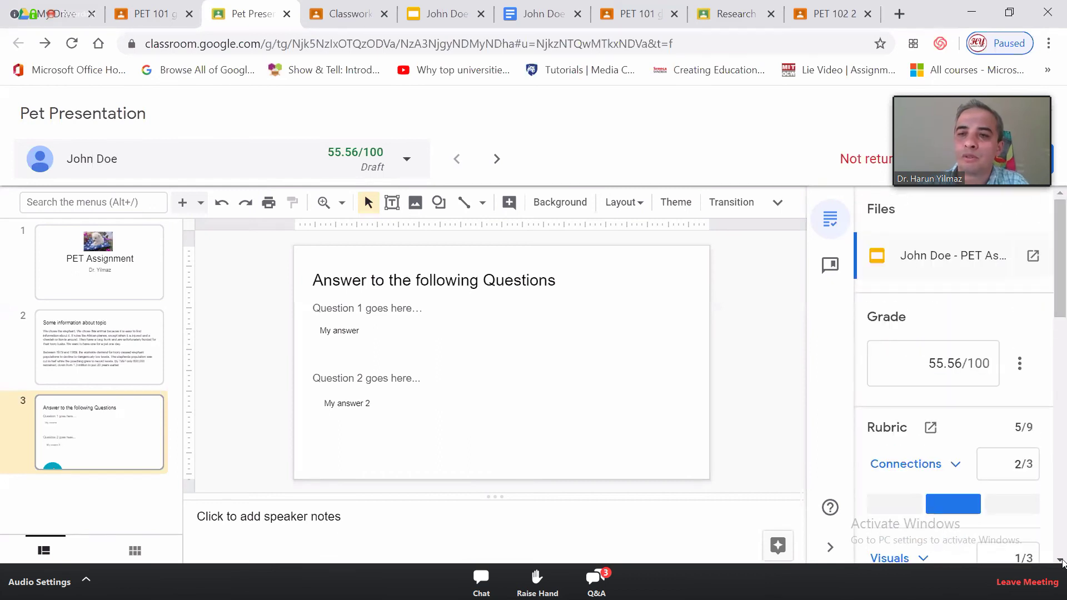
click(1053, 159)
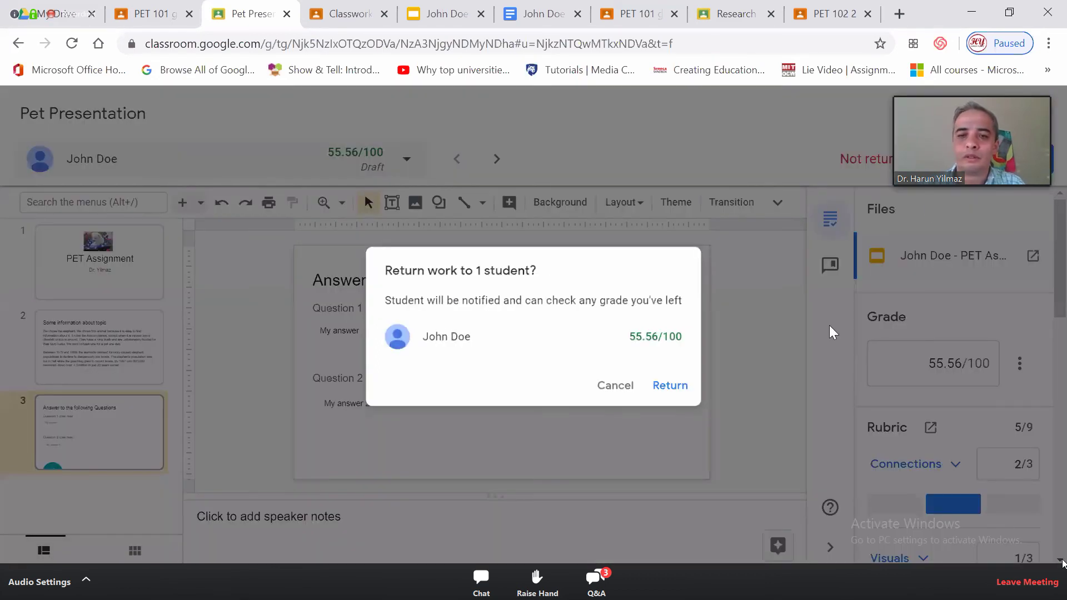
click(678, 389)
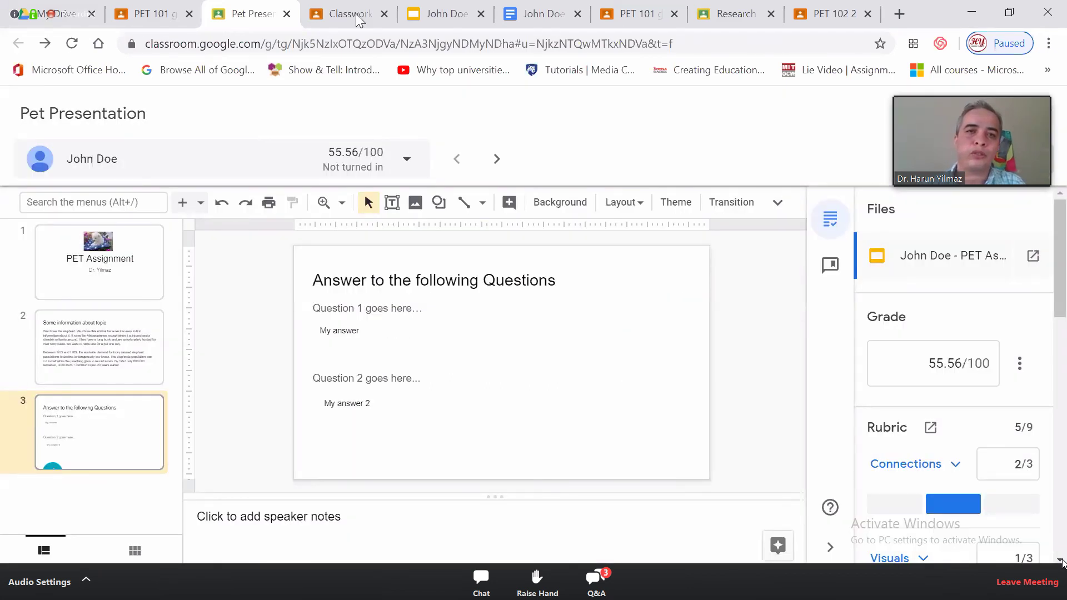
Look through the student's open rubric and slides, and check the Pet Presentation grade in the PET 101 gradebook
key(ctrl+Tab)
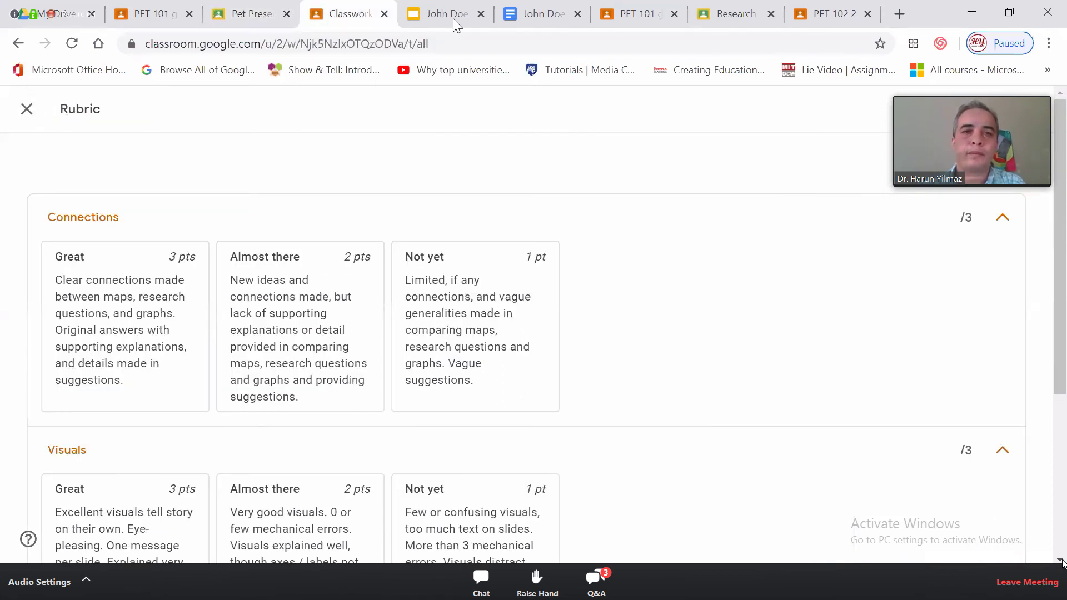
key(ctrl+Tab)
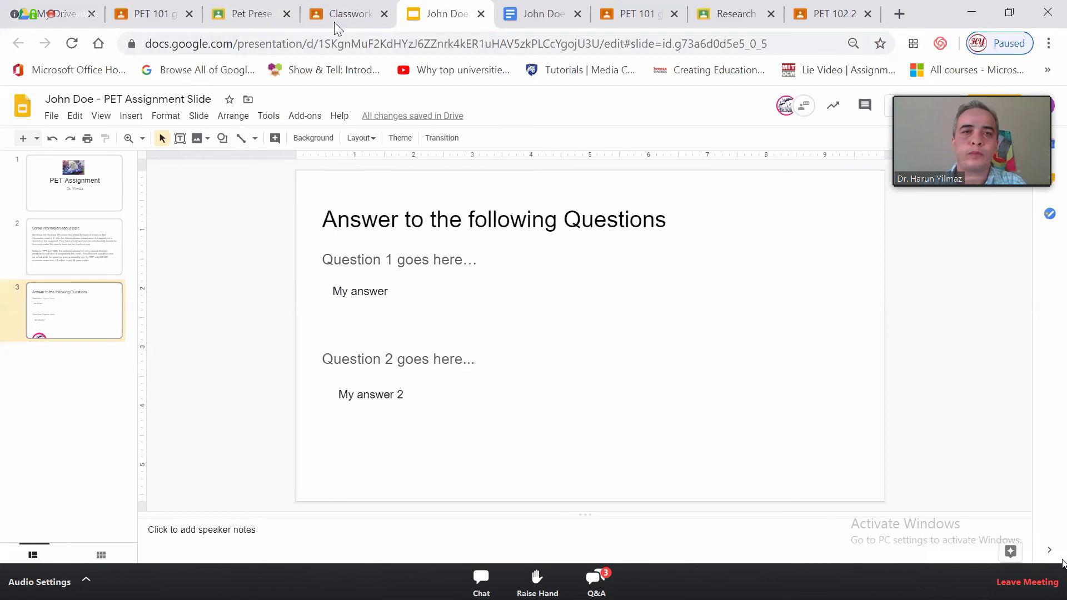
key(ctrl+shift+Tab)
key(ctrl+shift+Tab)
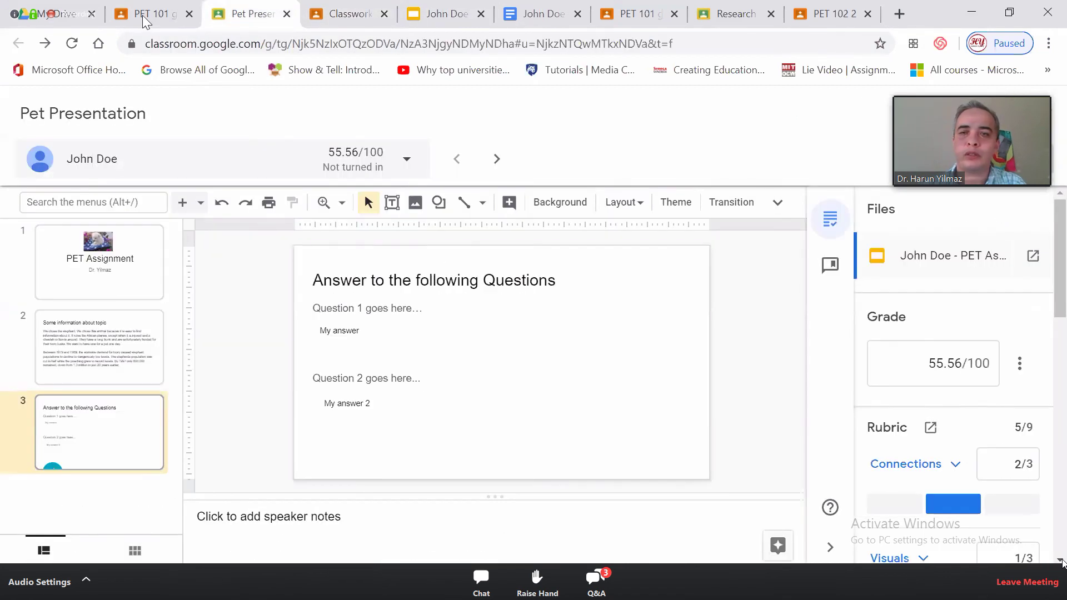
key(ctrl+shift+Tab)
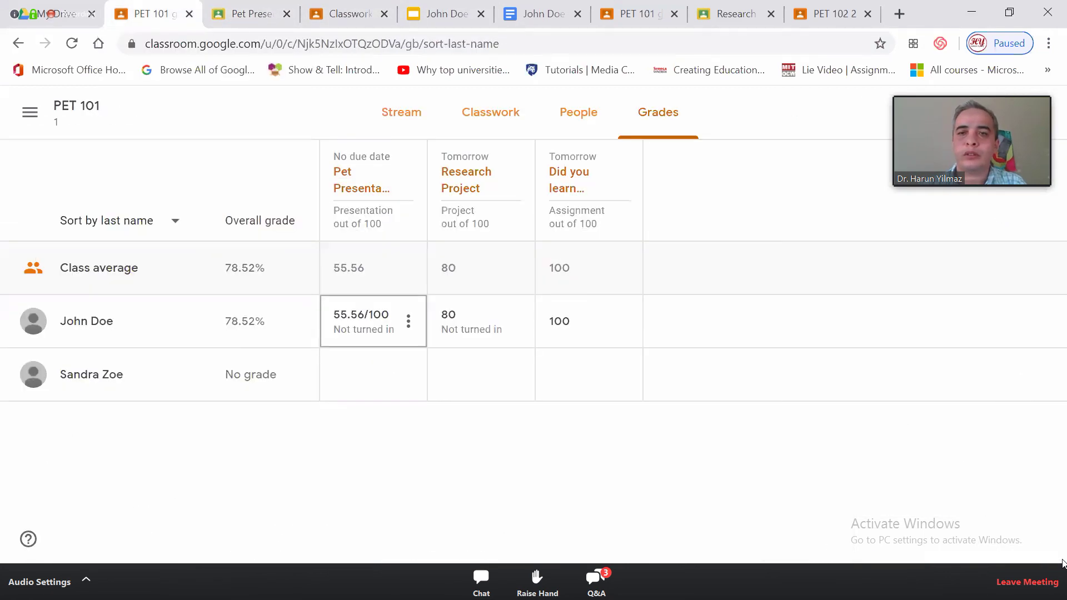
click(1007, 111)
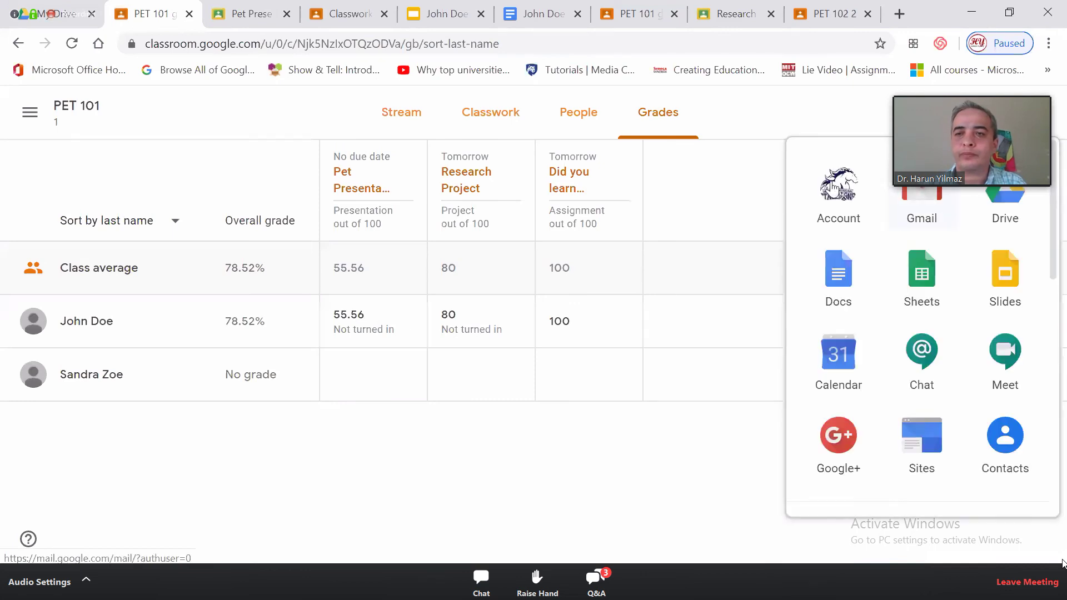
click(840, 192)
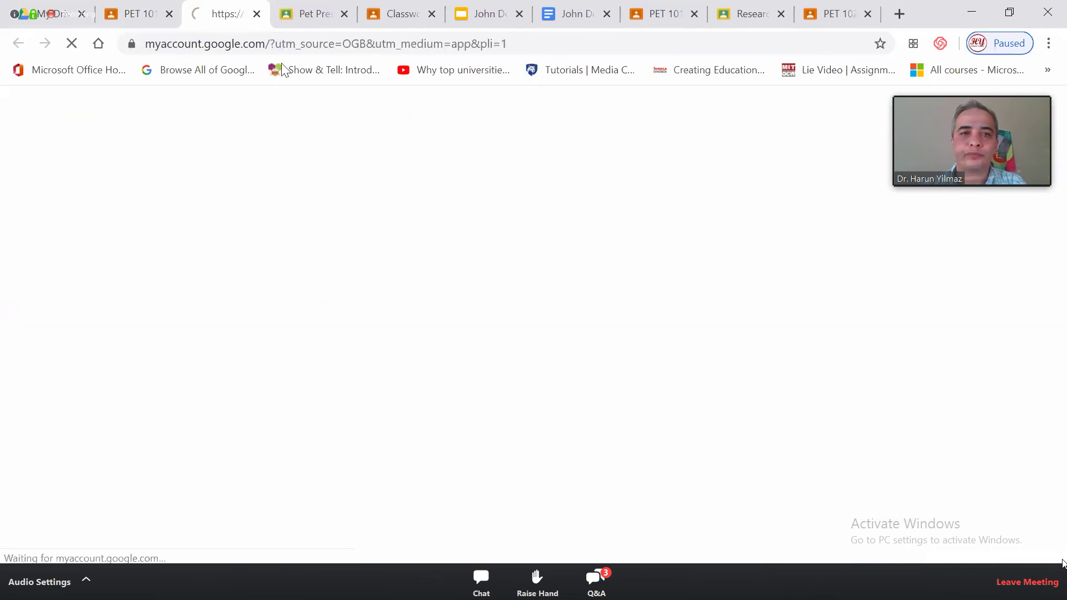
click(256, 19)
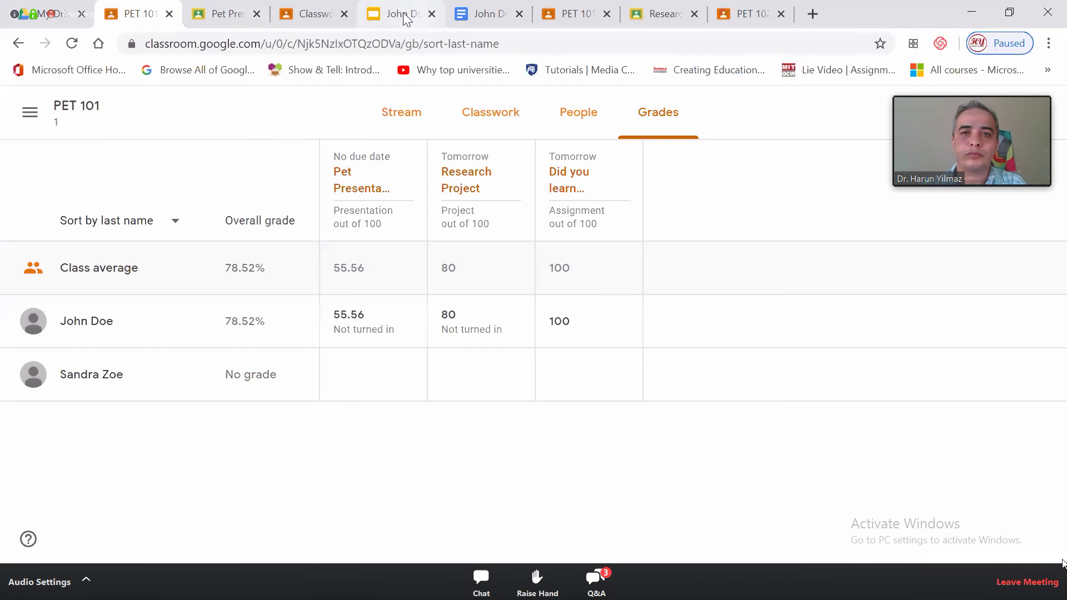
Check the signed-in accounts from the student's slide presentation and close that presentation
click(407, 18)
click(1051, 107)
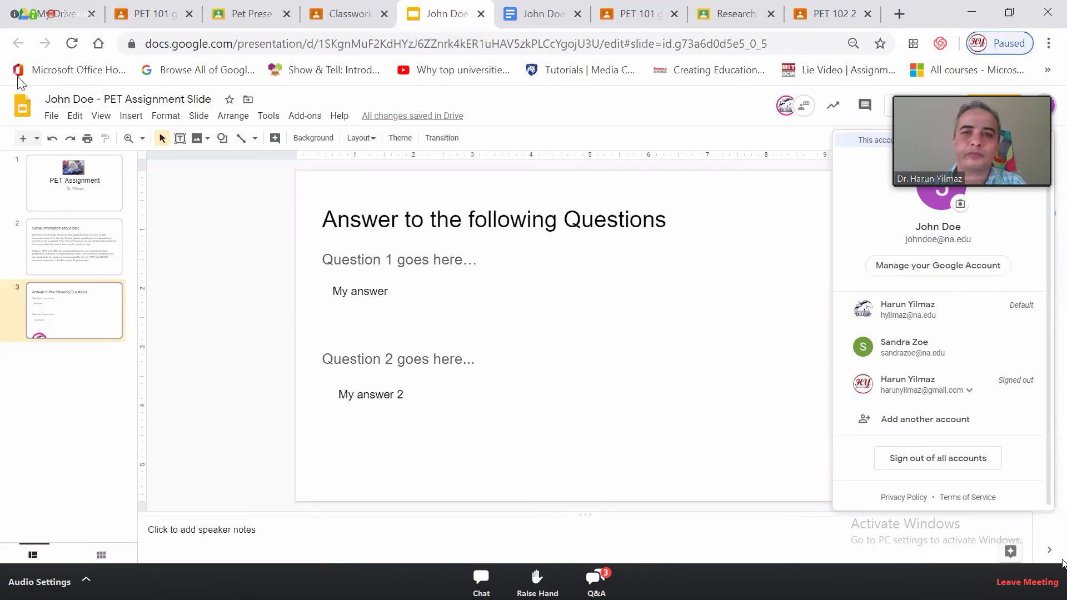
click(481, 14)
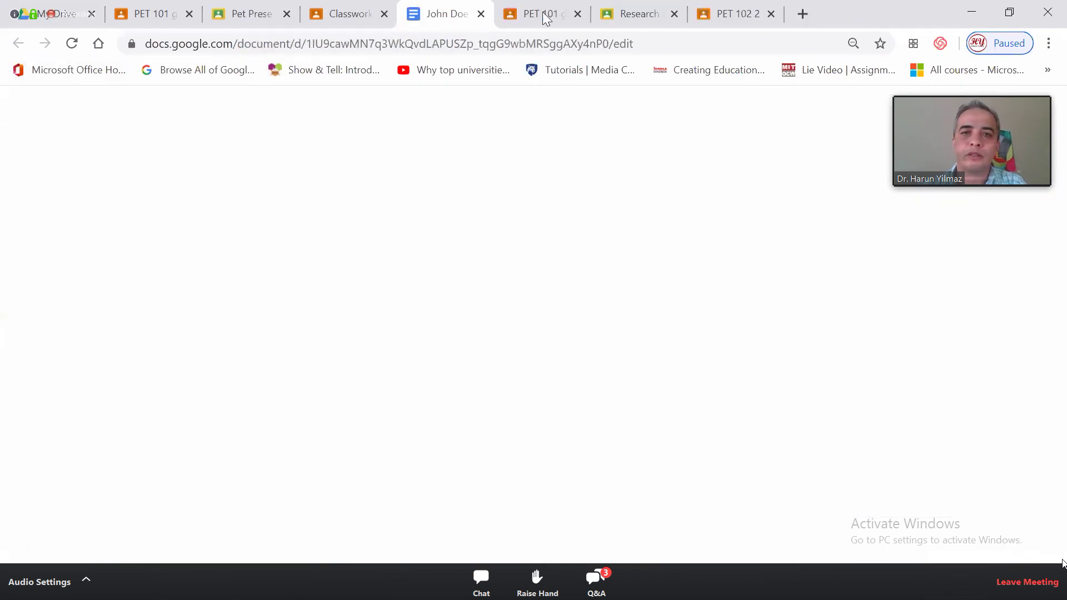
Try to switch to the student's account from the Research Project grading page, discarding the unsaved private comment
click(547, 17)
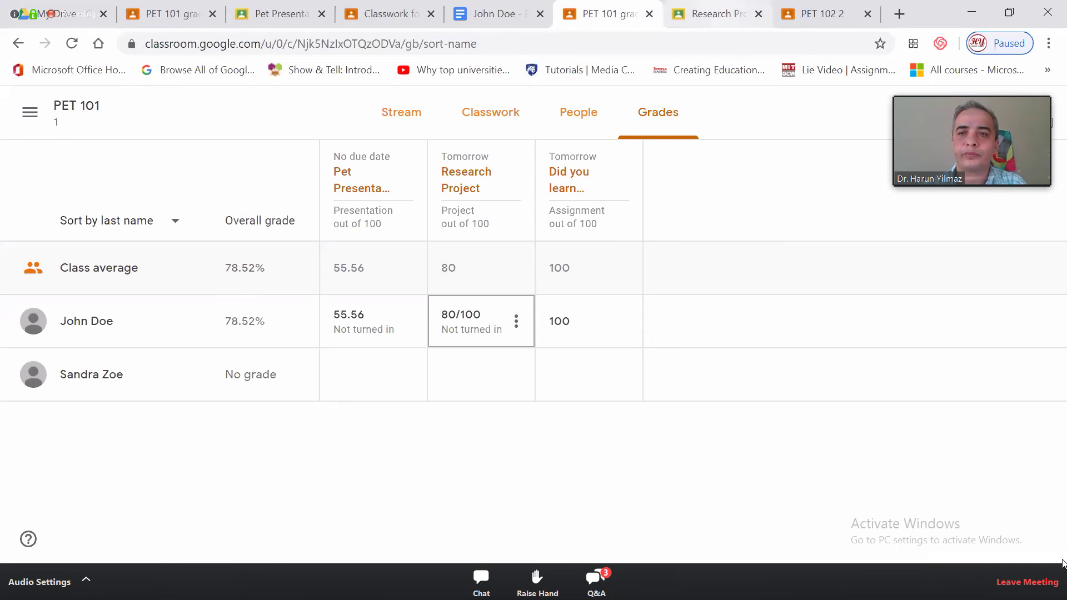
key(ctrl+Tab)
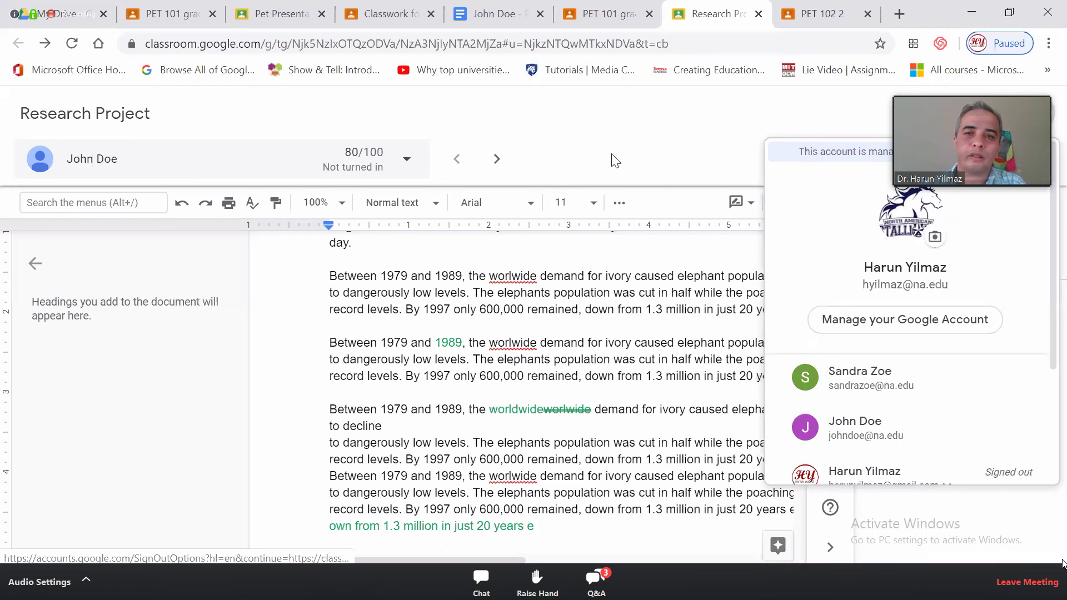
click(856, 428)
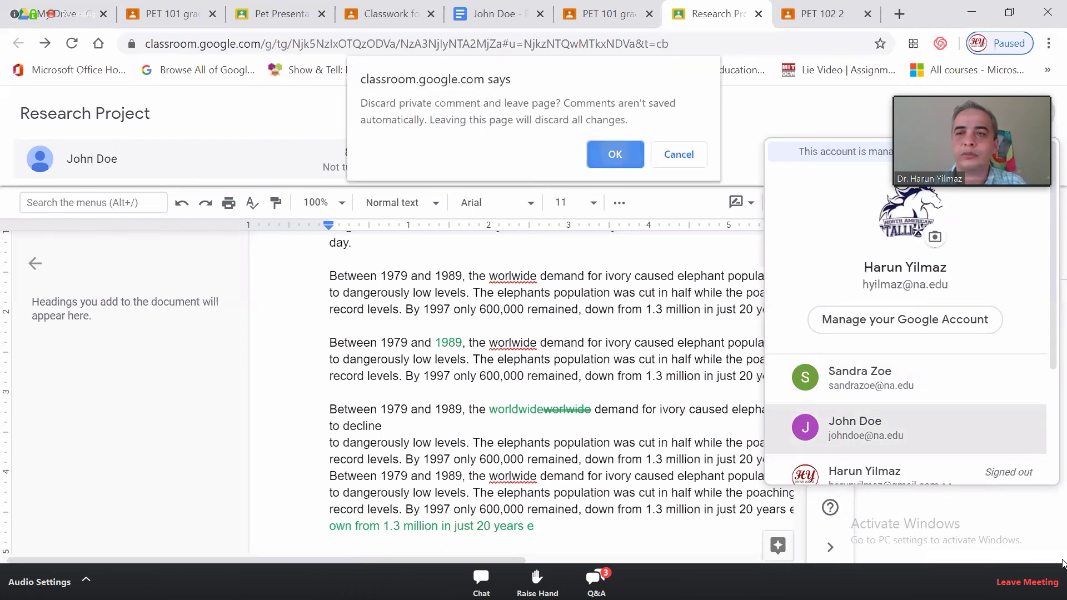
key(Return)
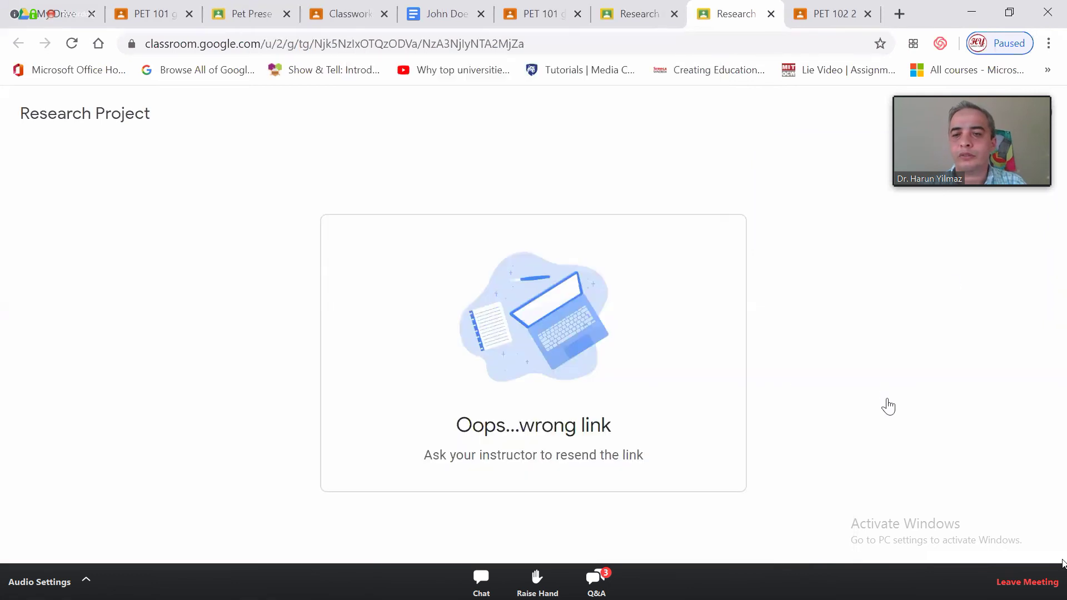
Open the PET 101 class from the Google Classroom home page and switch to the student's account
scroll(881, 406, down, 4)
click(838, 420)
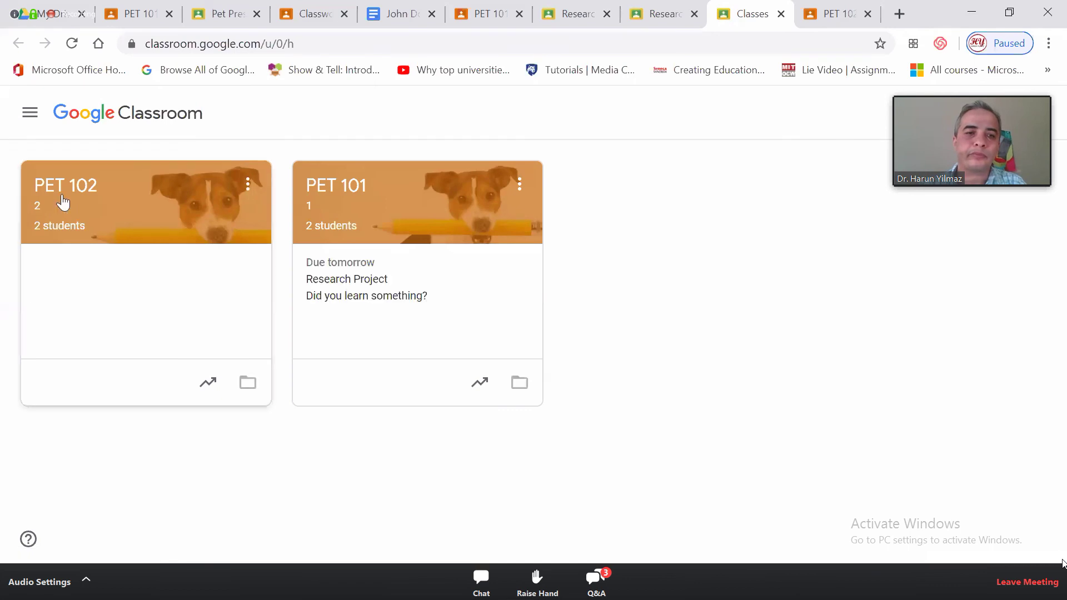
click(450, 197)
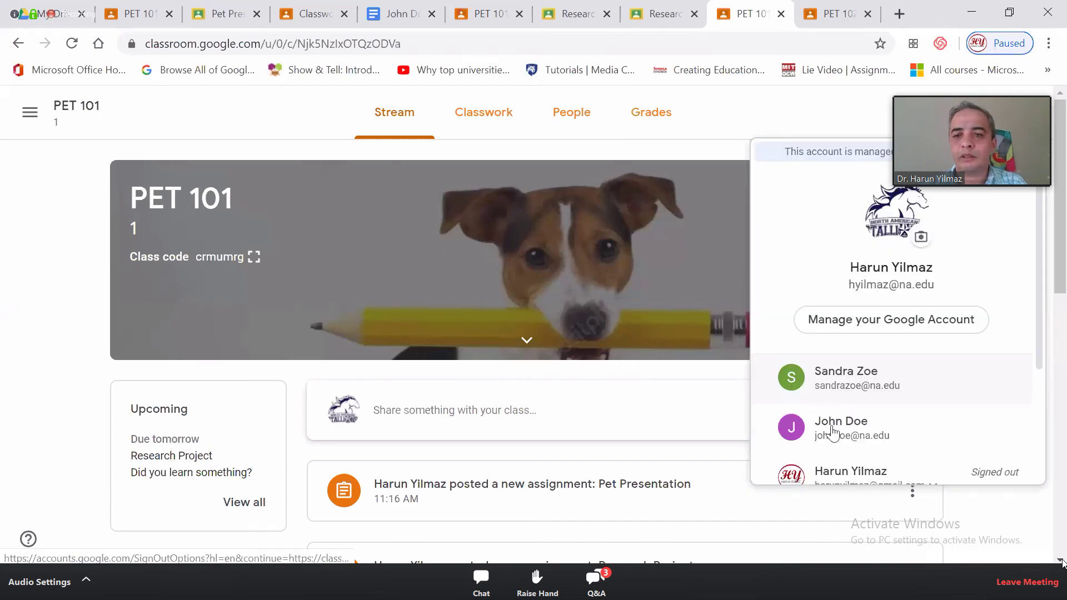
click(813, 437)
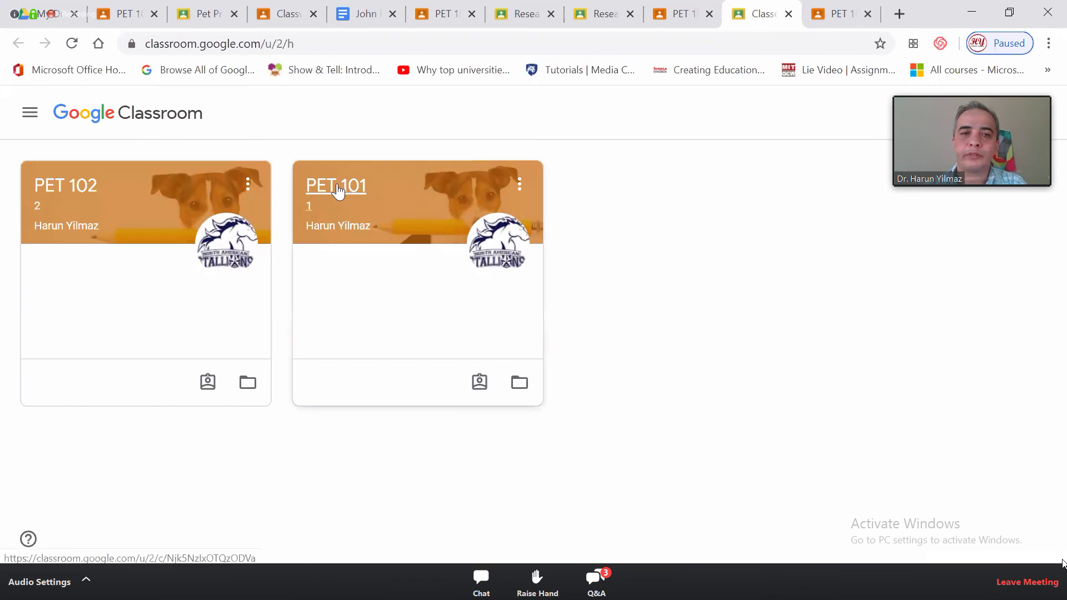
Open the PET 101 classwork as the student and display the student's own work with its grades
click(336, 185)
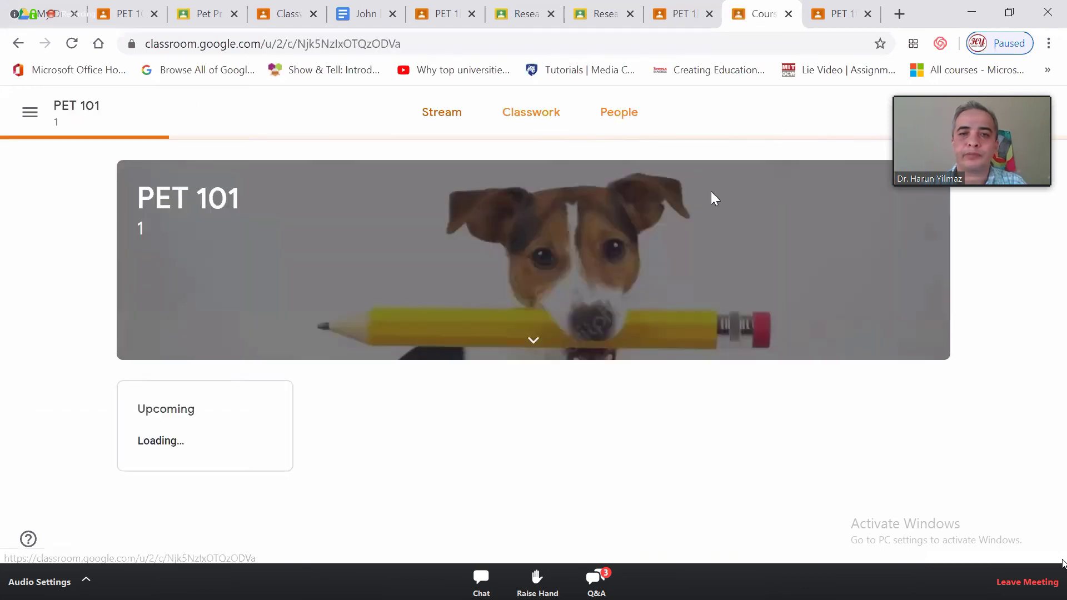
click(526, 124)
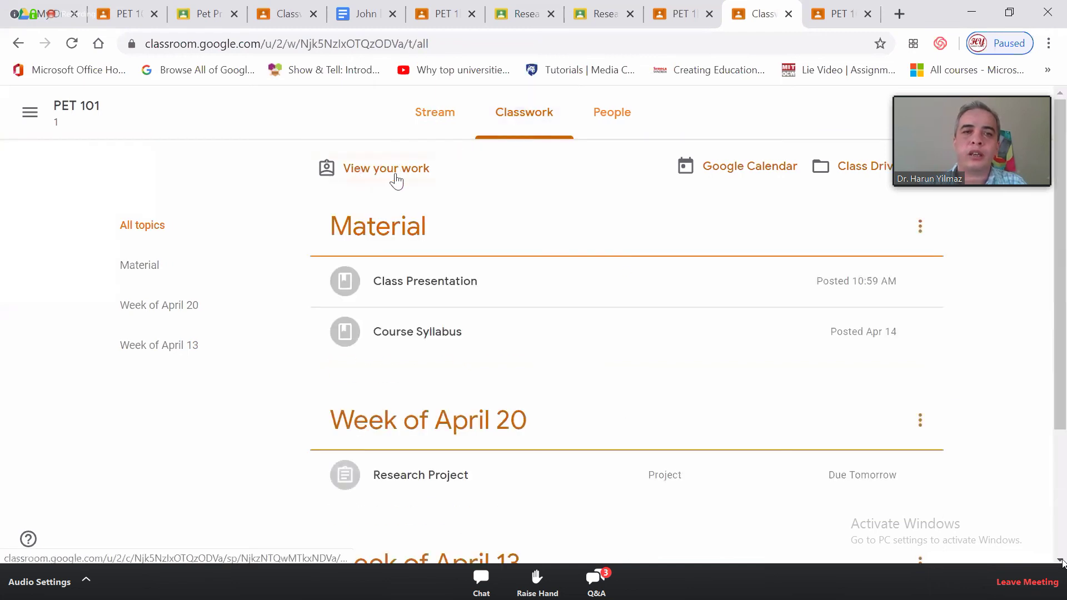
click(389, 178)
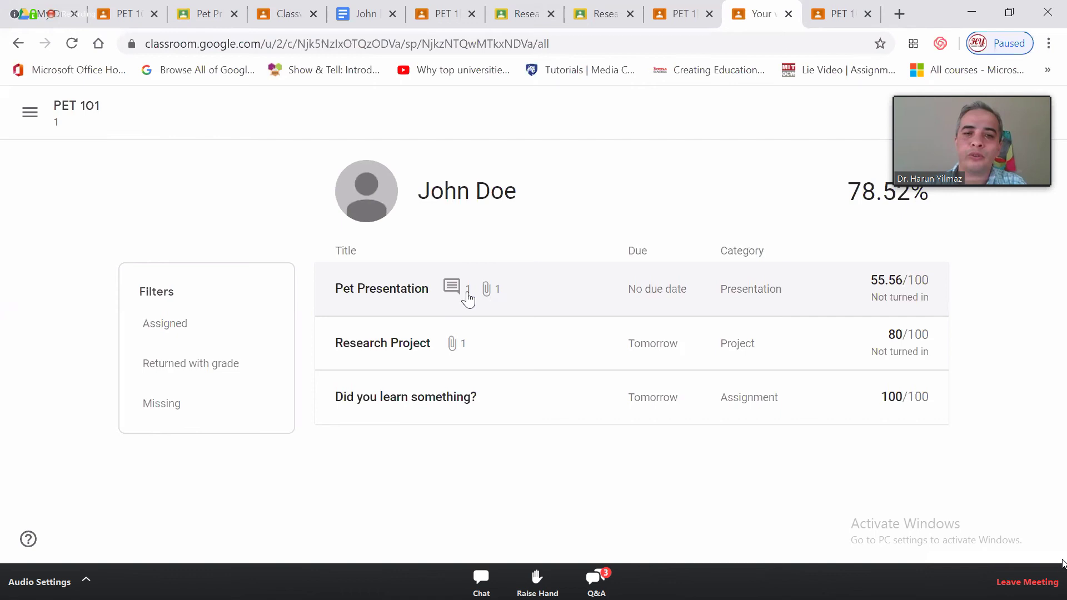
Examine the Pet Presentation entry's attachment and private comment, and open the assignment's full details
click(489, 295)
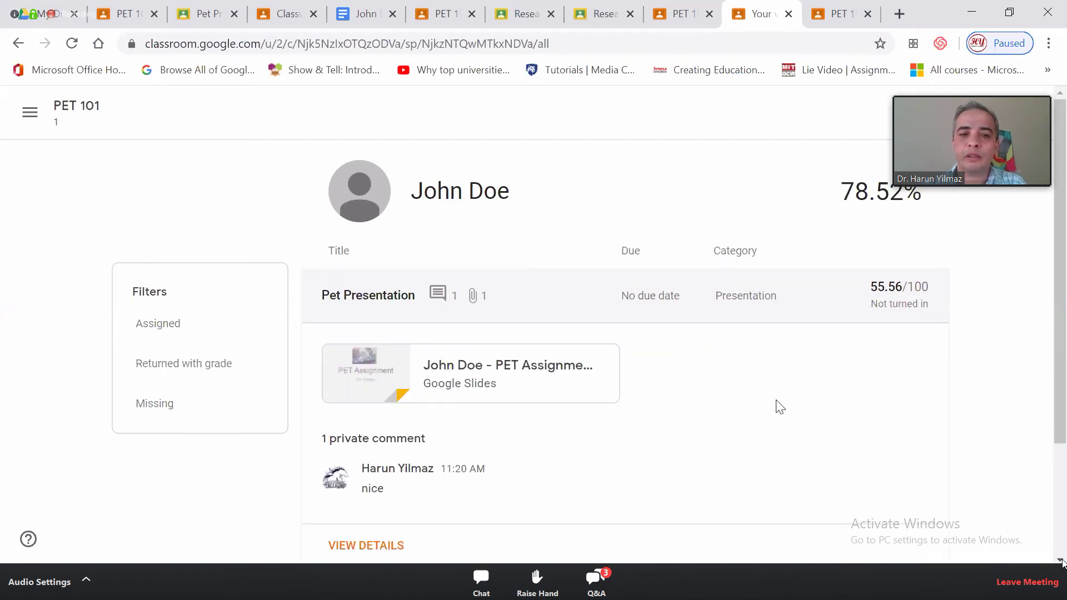
scroll(777, 407, down, 3)
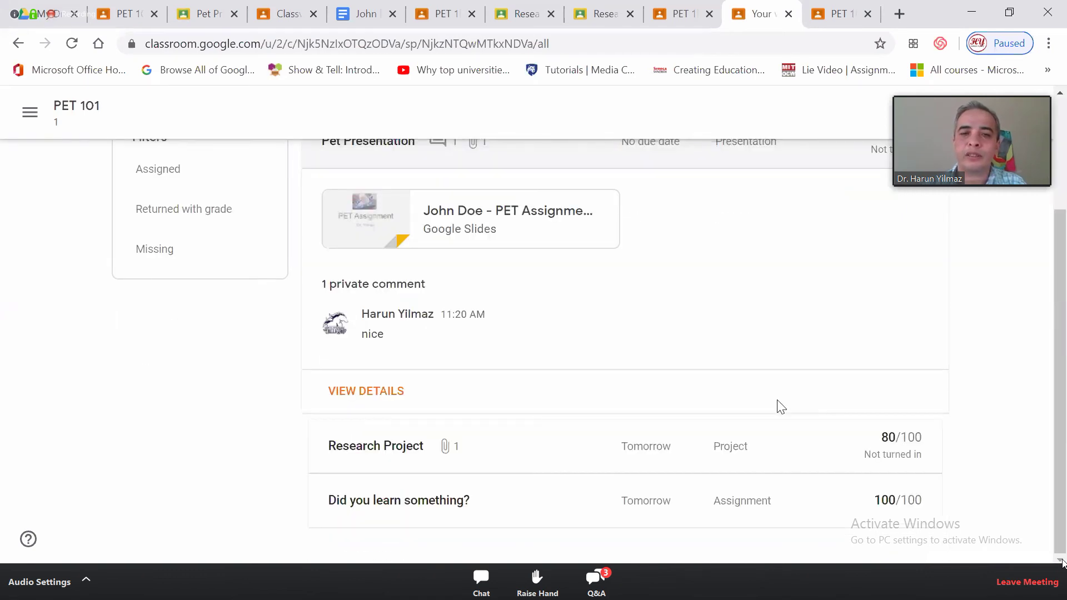
scroll(777, 408, up, 3)
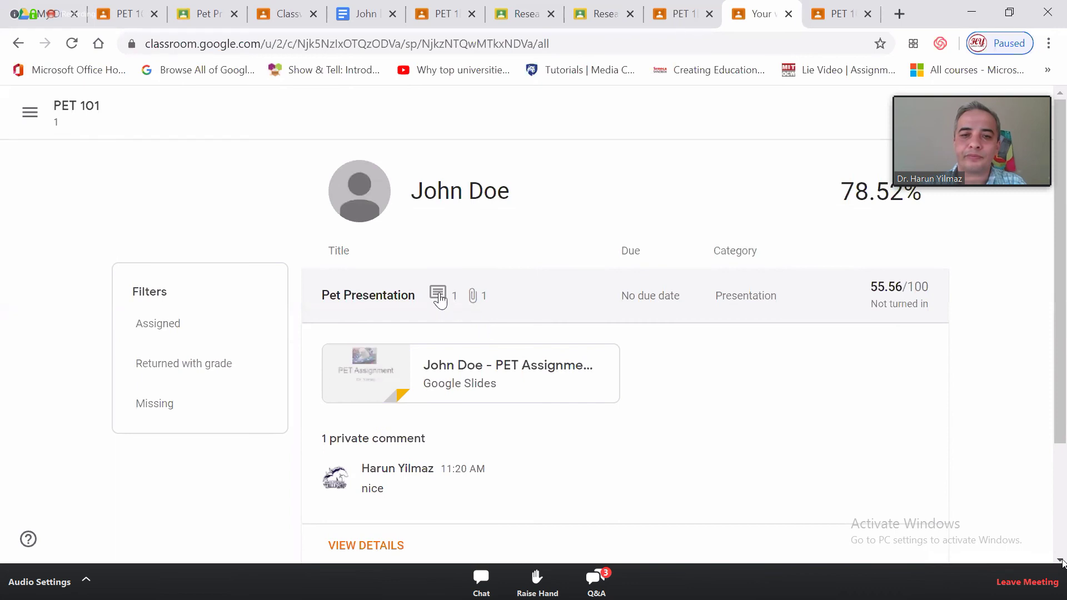
click(446, 295)
click(451, 293)
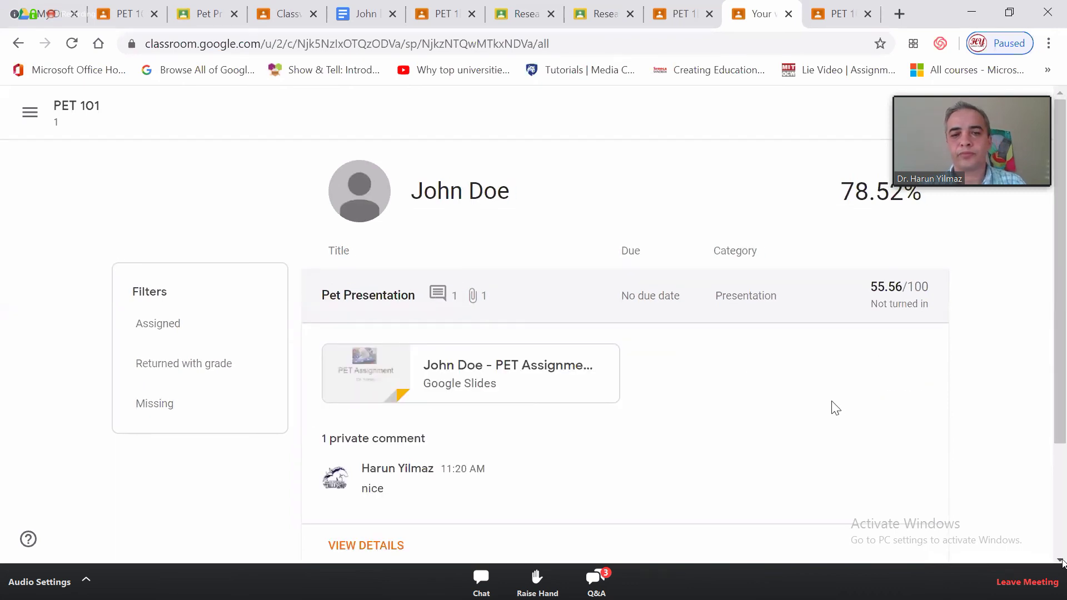
scroll(835, 409, down, 3)
click(359, 392)
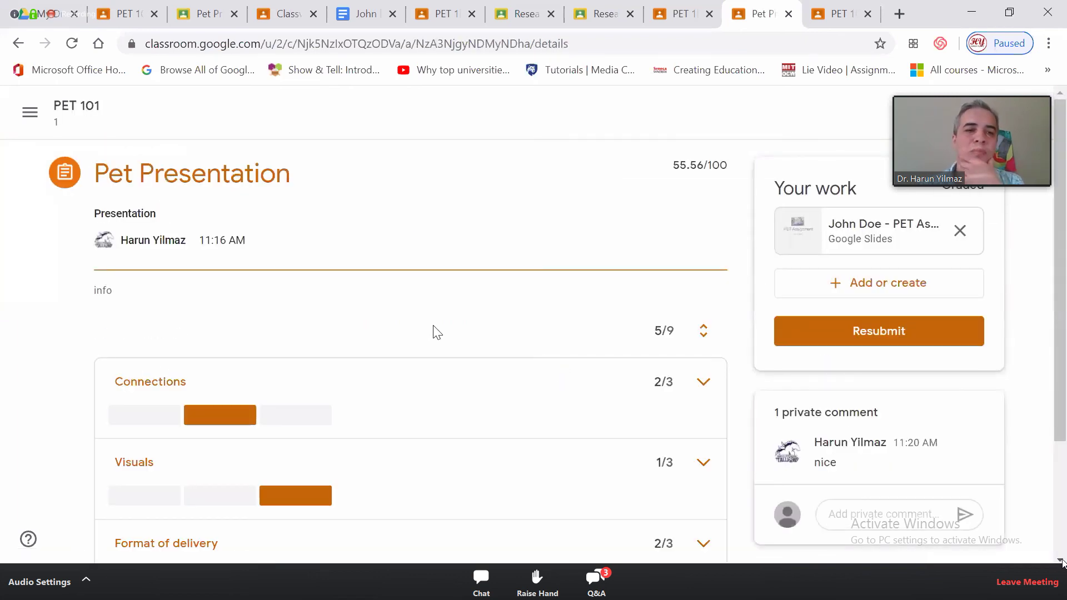
Expand the Connections, Visuals and Format of delivery rubric criteria of the Pet Presentation and examine their rating descriptions
scroll(436, 331, down, 3)
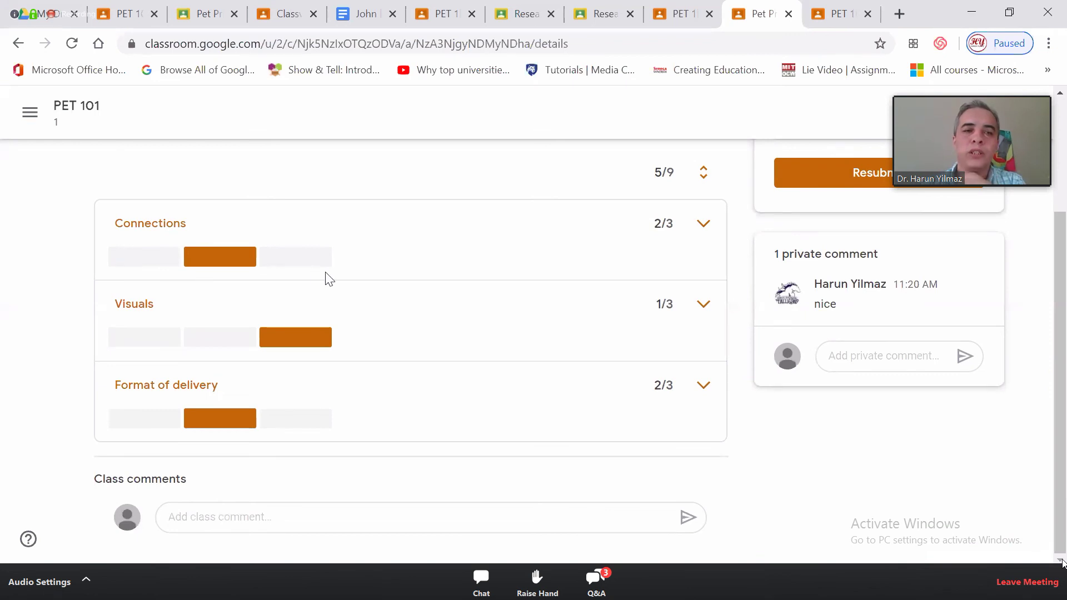
click(400, 229)
click(137, 453)
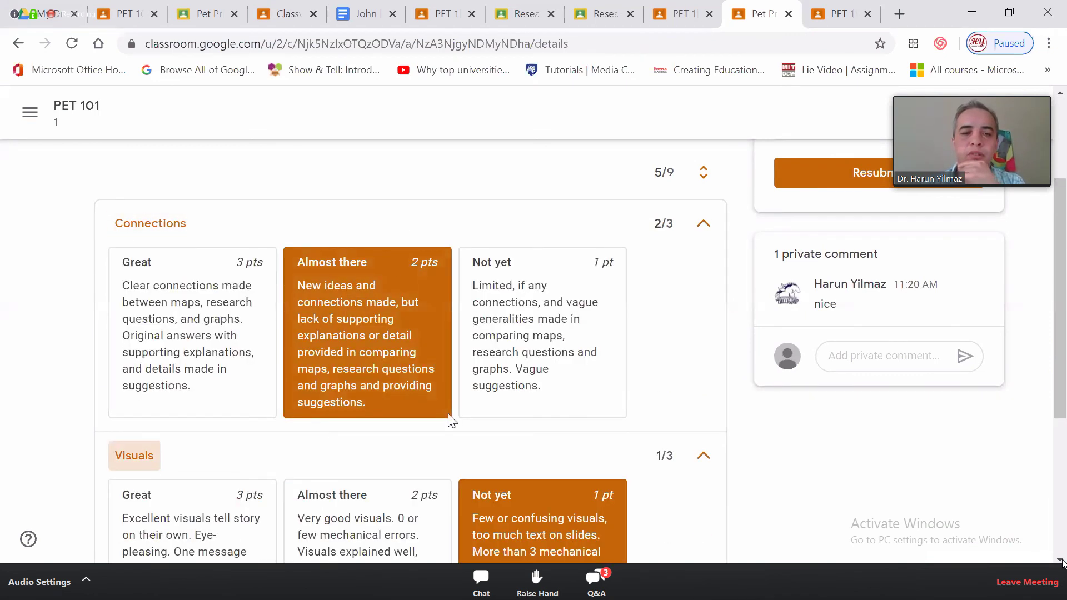
scroll(154, 424, down, 5)
click(172, 407)
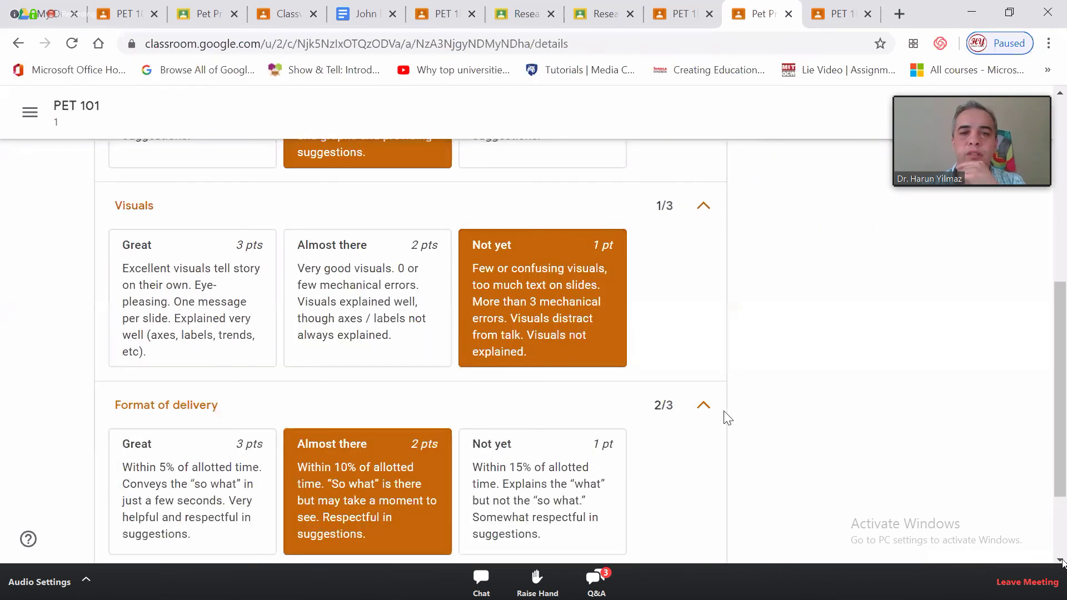
scroll(448, 301, up, 2)
scroll(448, 302, up, 2)
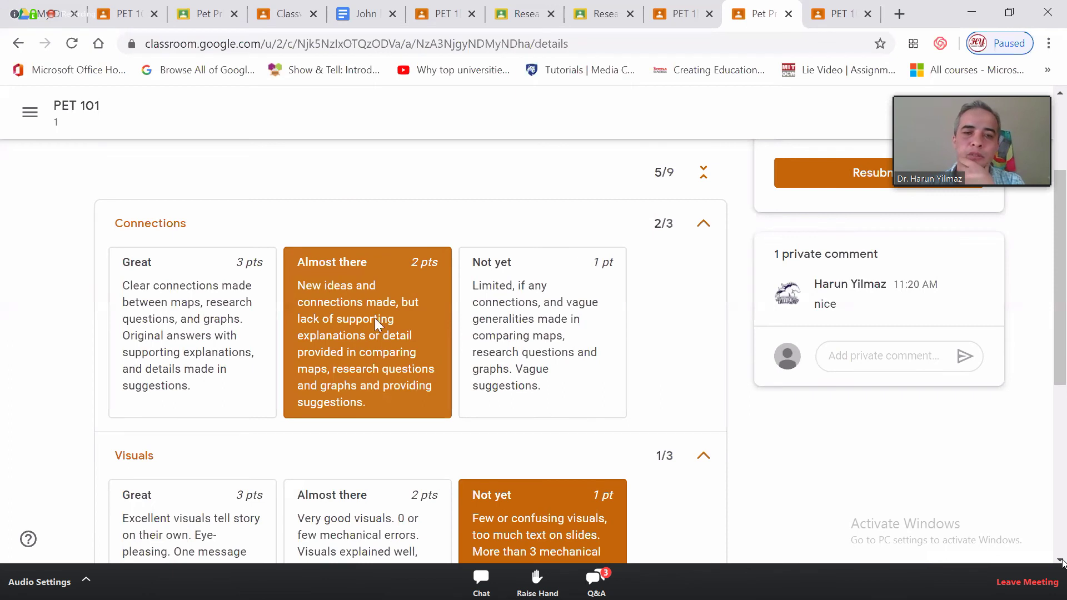
scroll(500, 465, down, 4)
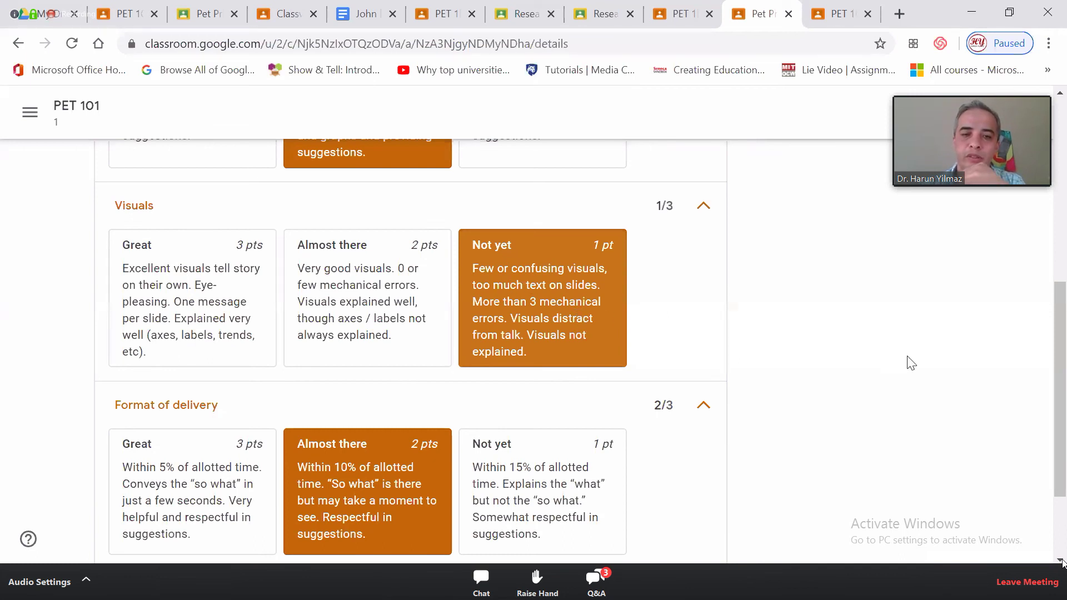
scroll(918, 362, down, 3)
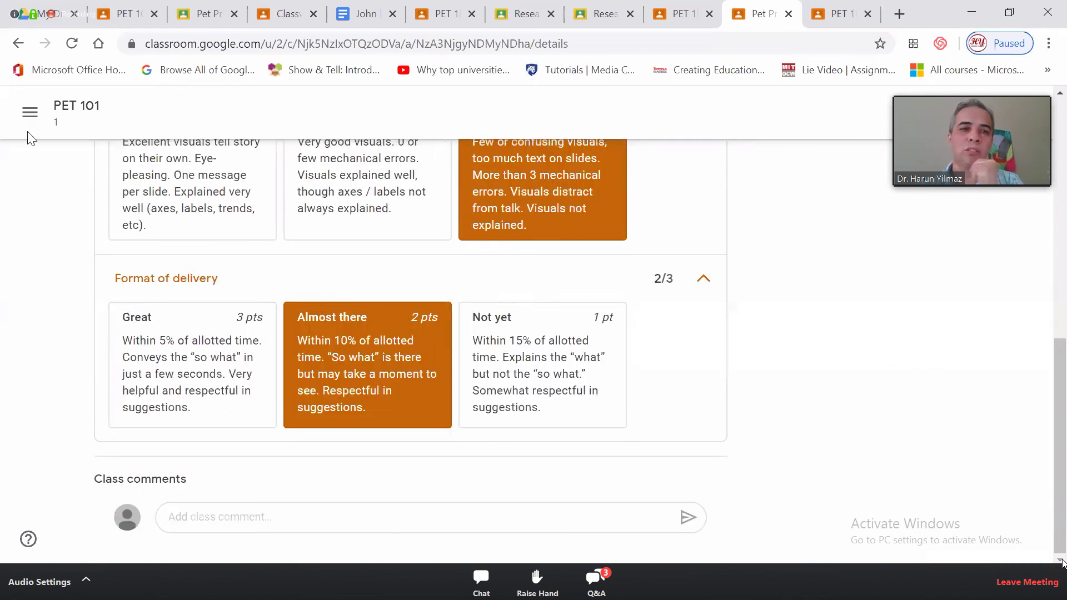
key(Home)
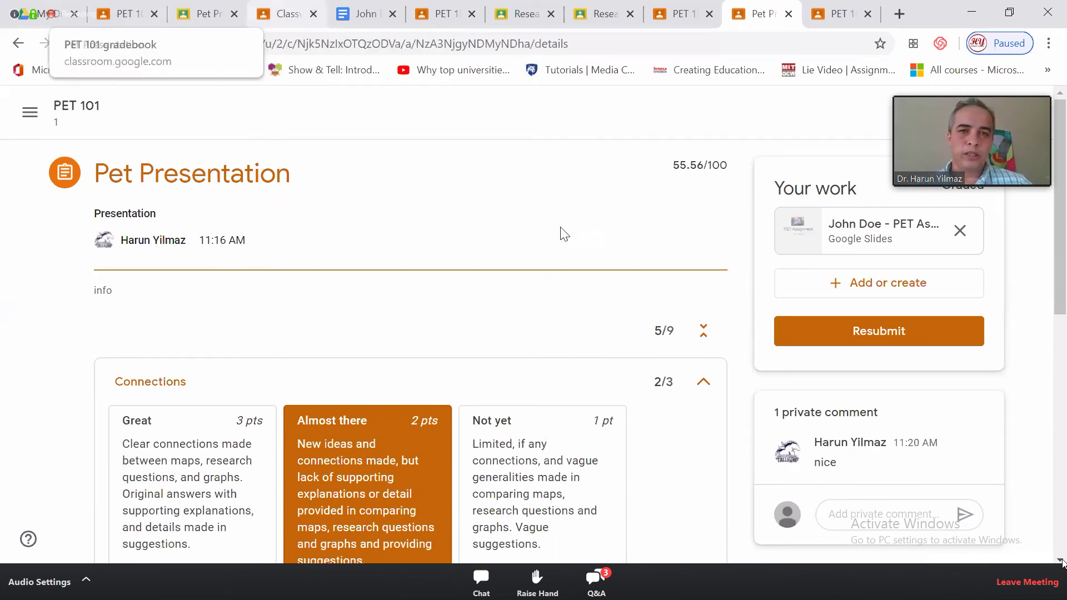
Compare the teacher's PET 101 gradebook with the Pet Presentation grading page, ending on the gradebook
key(ctrl+2)
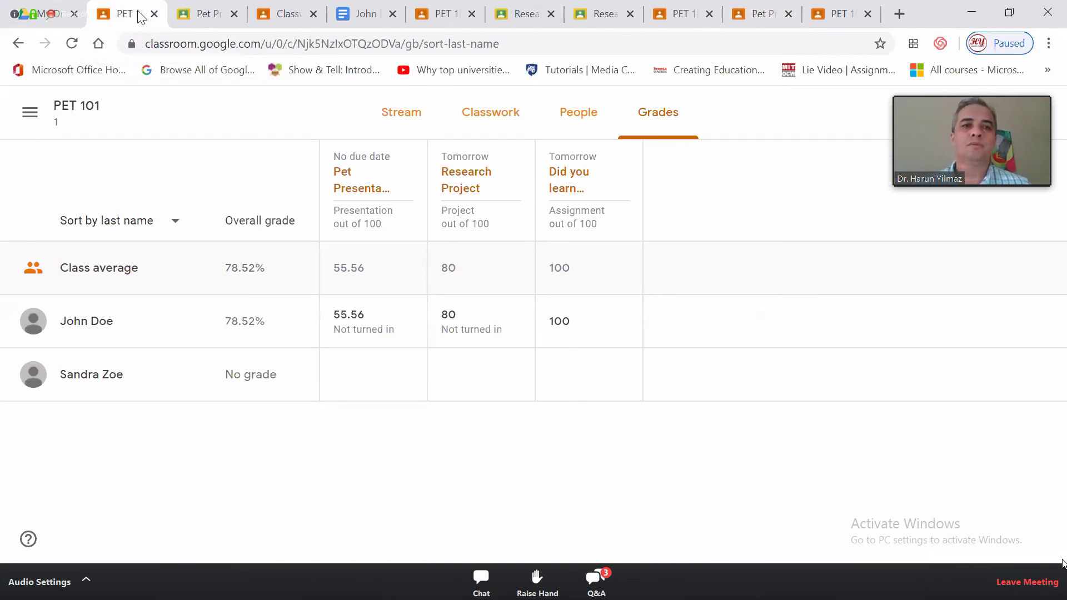
key(ctrl+3)
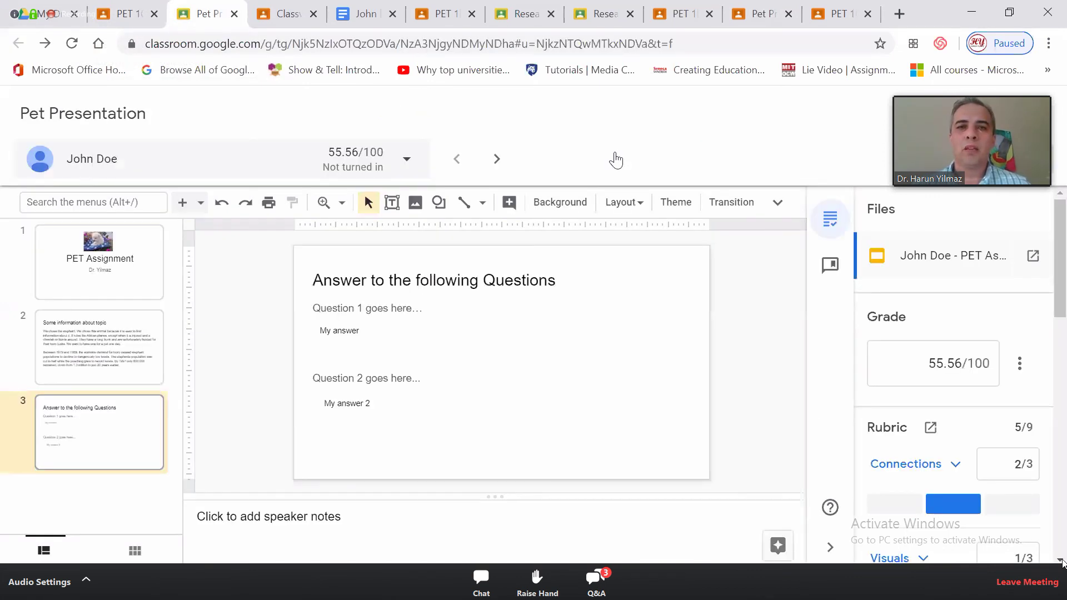
key(ctrl+2)
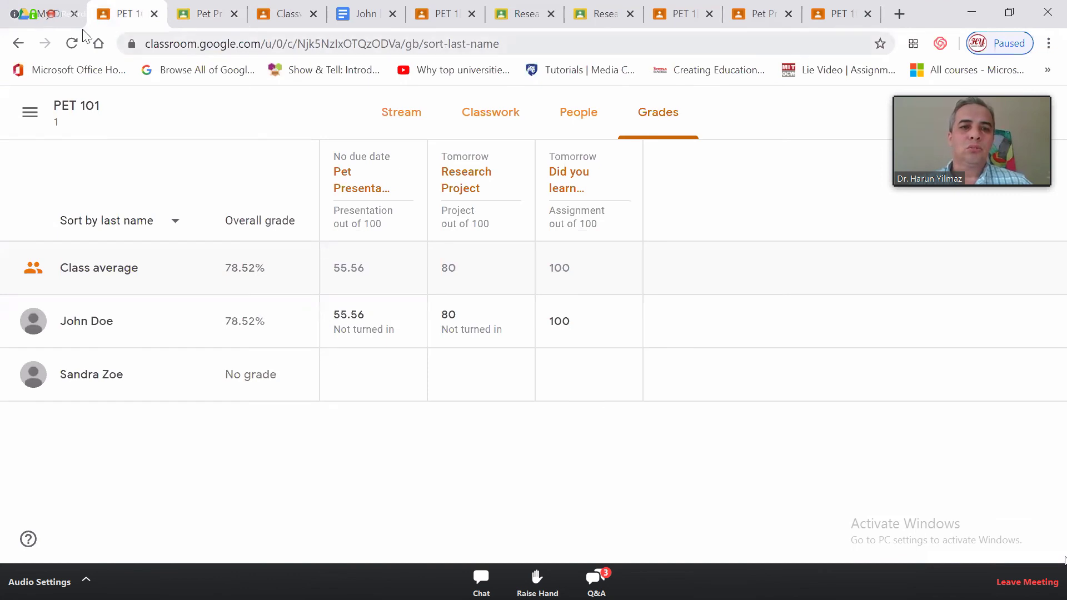
Bring up the My Drive files and read through the attendee questions in the Zoom meeting's Q&A window
key(ctrl+1)
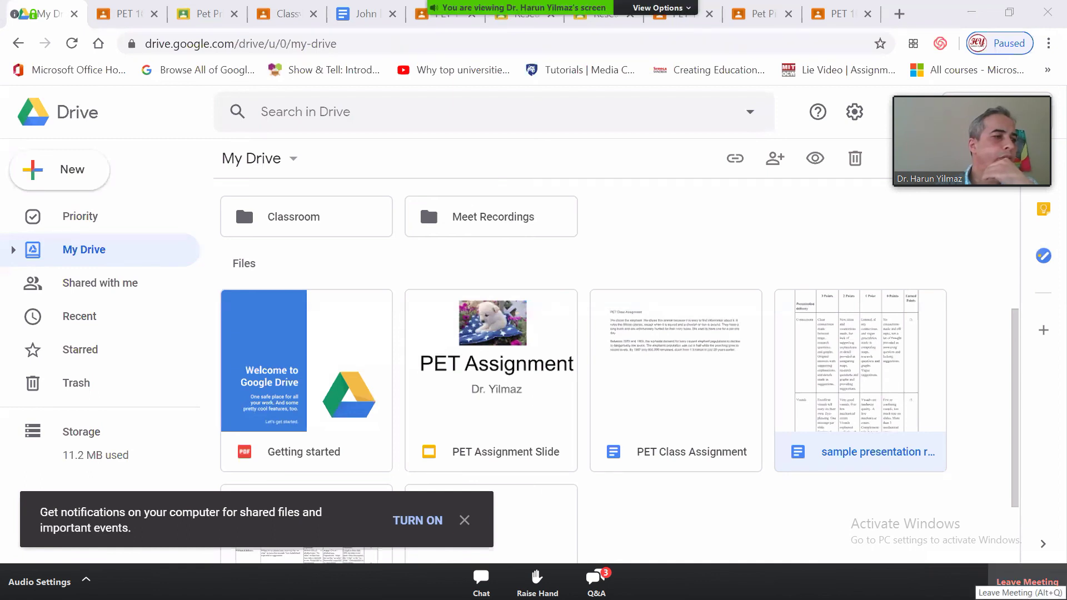
click(596, 579)
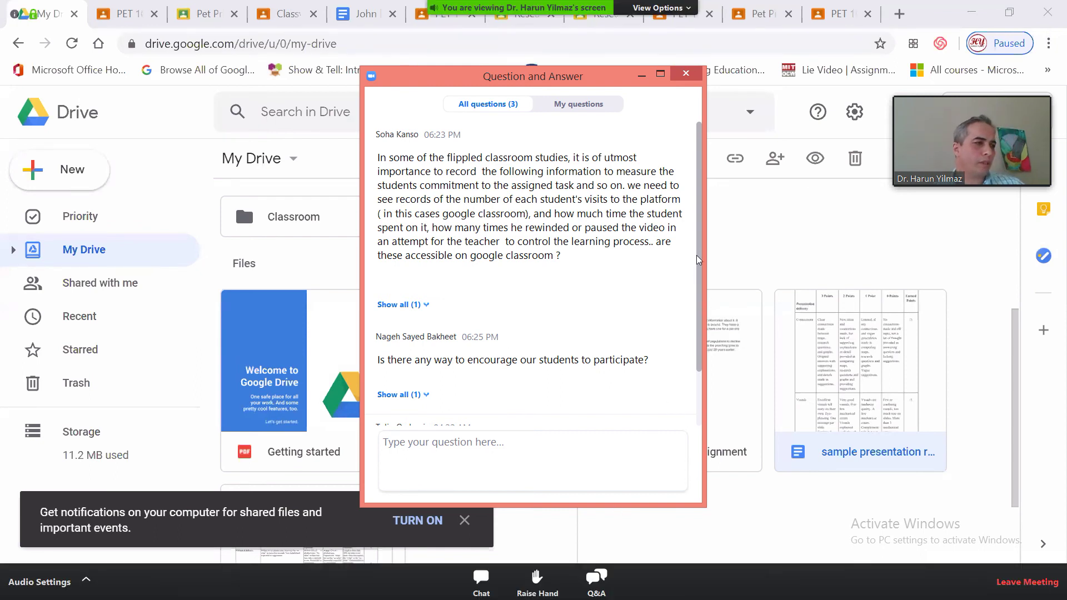
scroll(699, 270, down, 2)
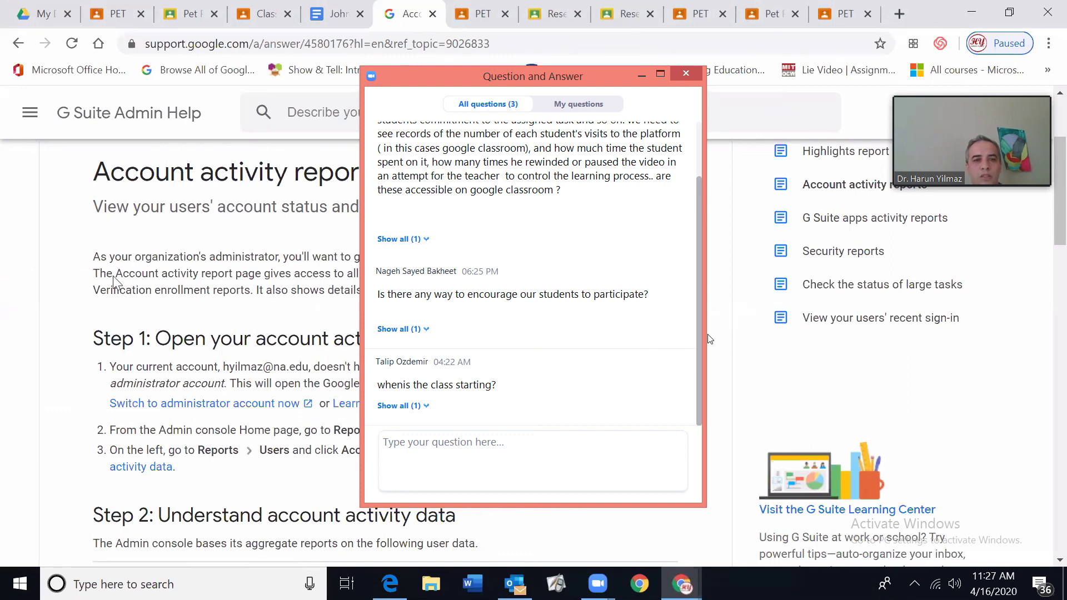
Examine the administrator account requirement in the G Suite Account activity reports help article and close the article
scroll(136, 276, up, 3)
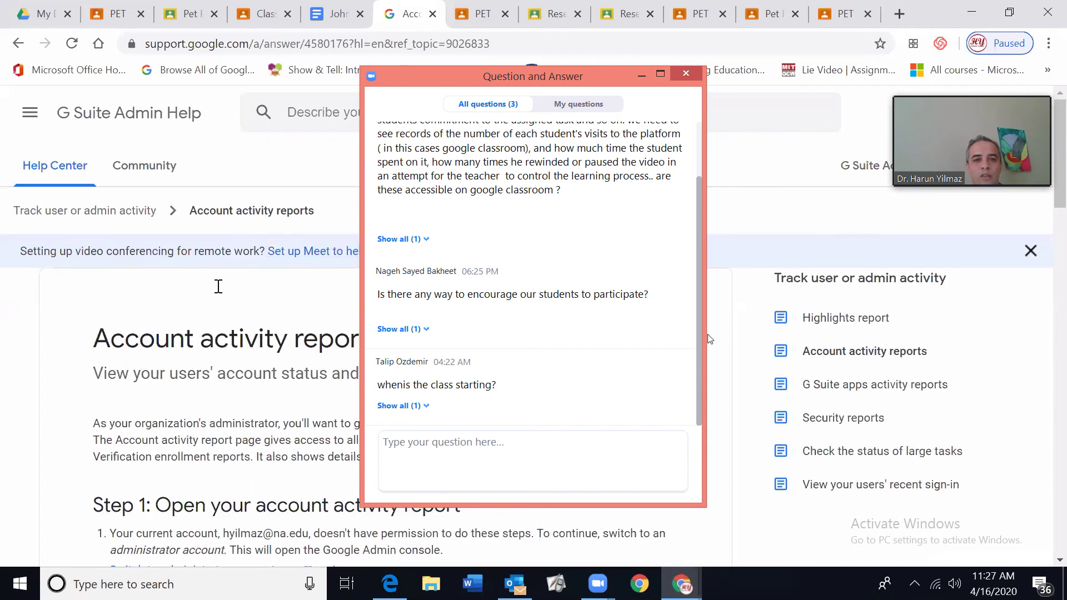
scroll(280, 294, down, 4)
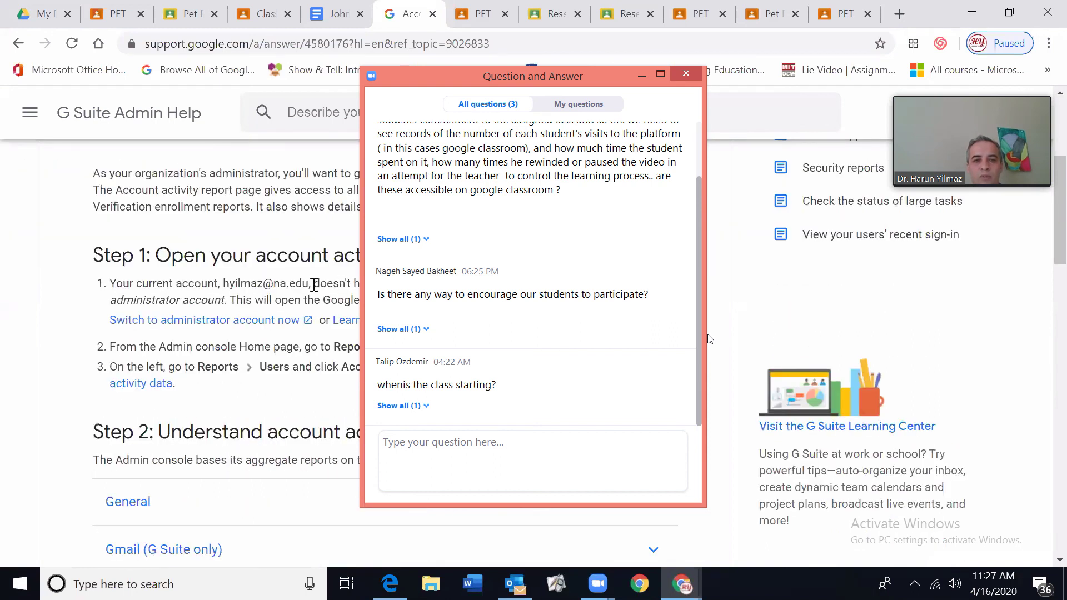
drag(115, 283, 219, 283)
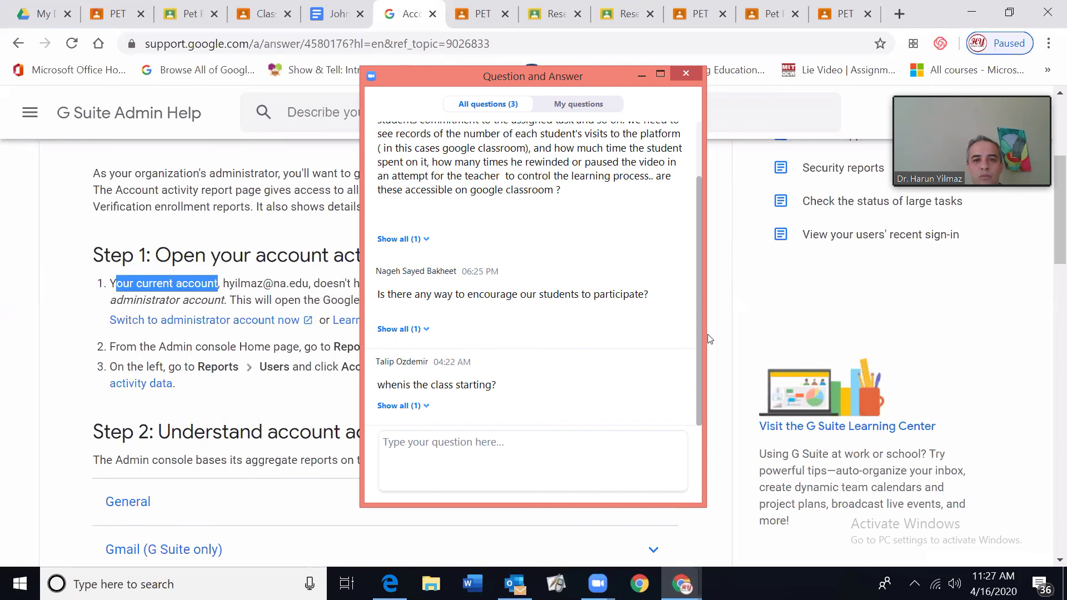
drag(339, 283, 345, 284)
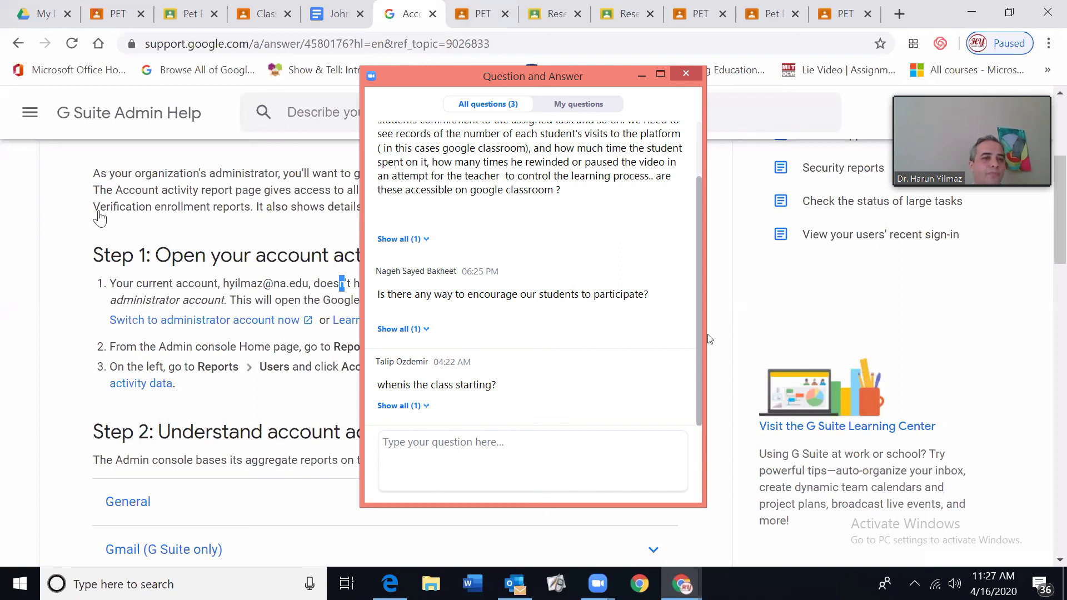
key(ctrl+w)
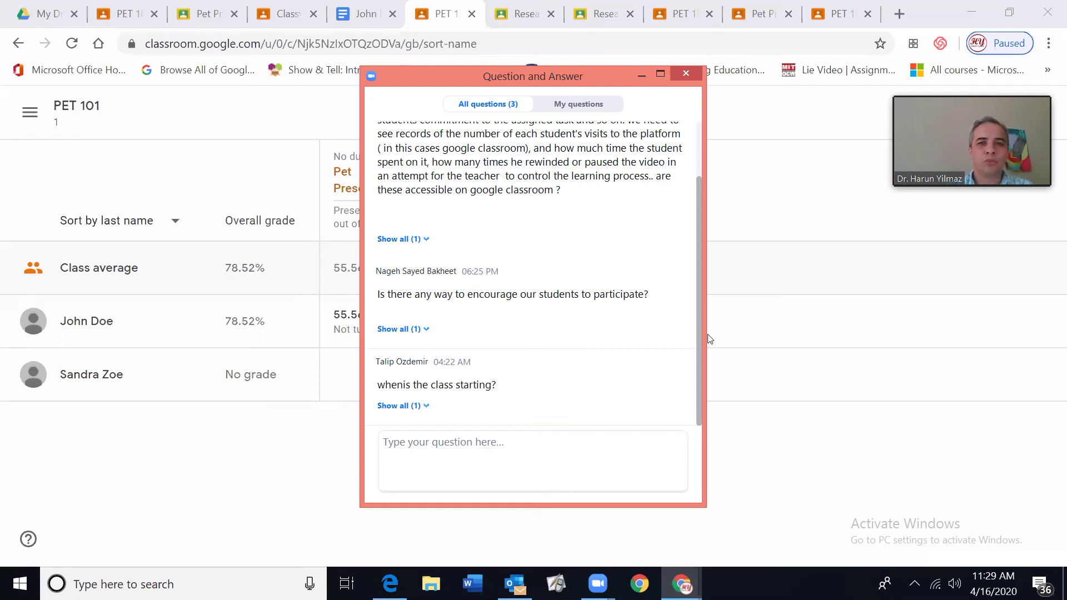
Switch to the North American University bootcamp website and browse its course offerings up to Teaching with Google Classroom
key(alt+Tab)
scroll(709, 339, down, 4)
scroll(356, 223, down, 4)
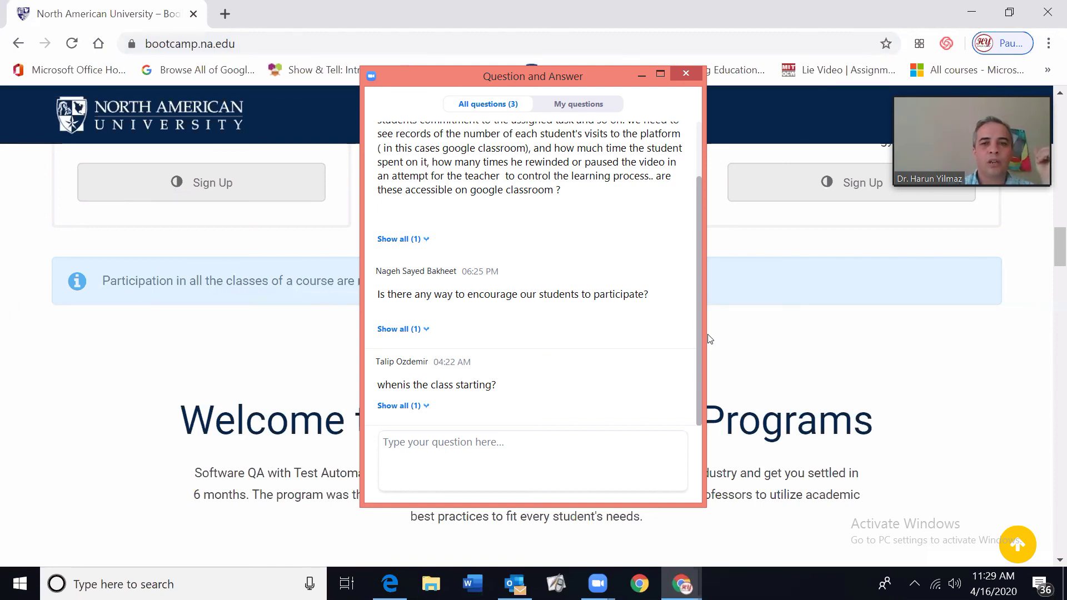
scroll(709, 339, up, 2)
scroll(709, 339, up, 8)
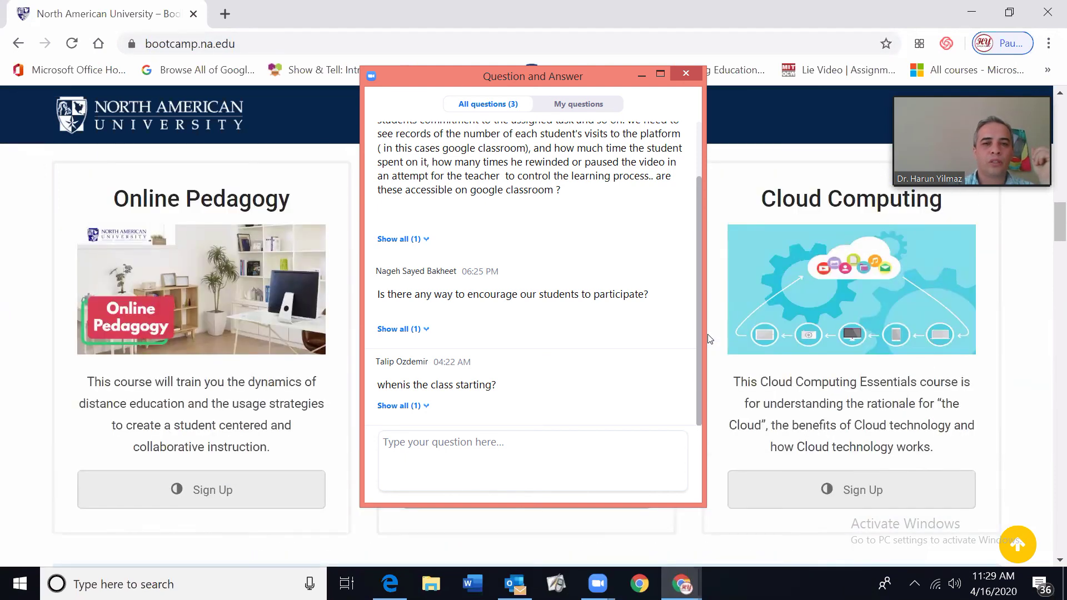
scroll(708, 339, up, 3)
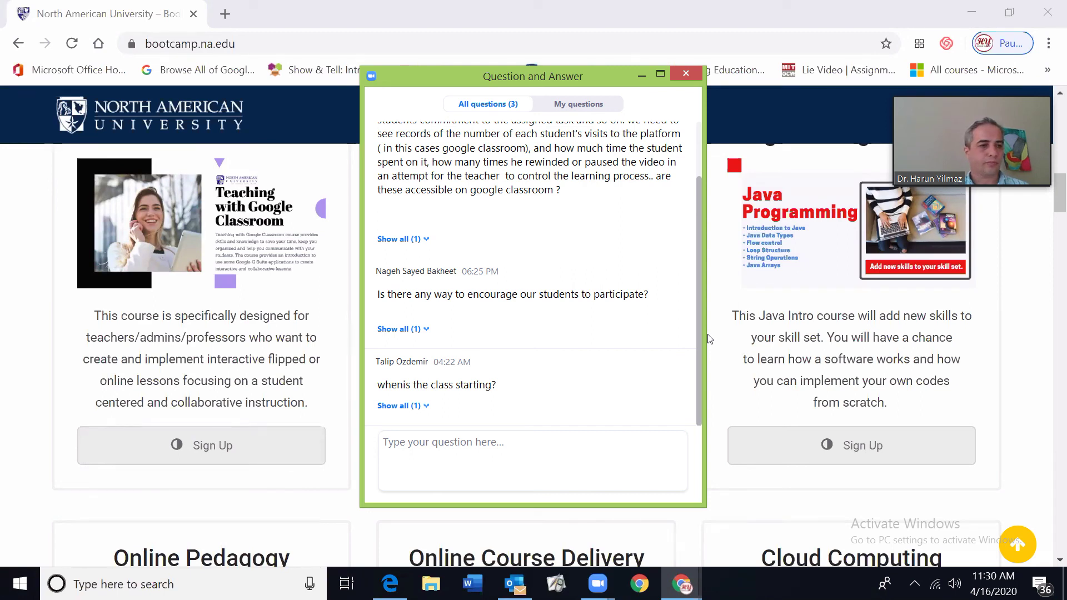
Post "It started an hour ago." in the Zoom Q&A, review the question list, and close the Q&A window
click(524, 452)
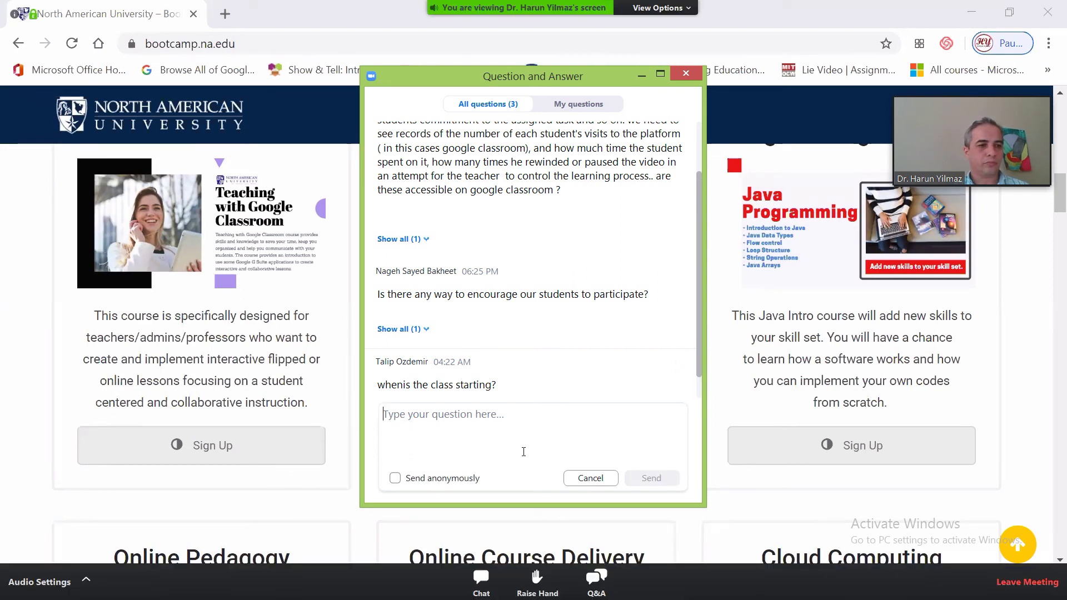
text(It sta)
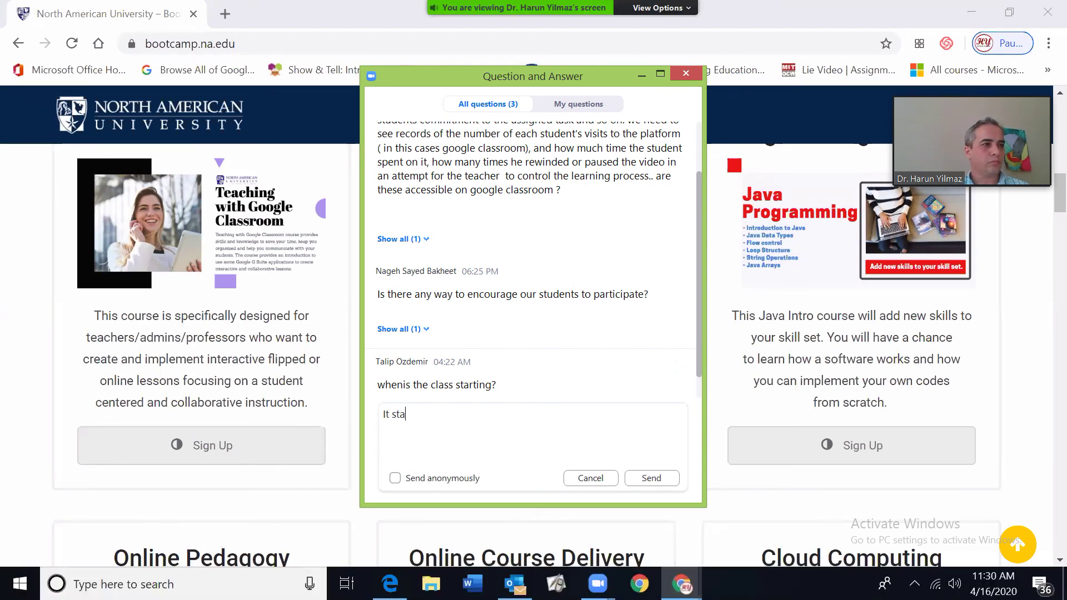
text(rted an hour ago.)
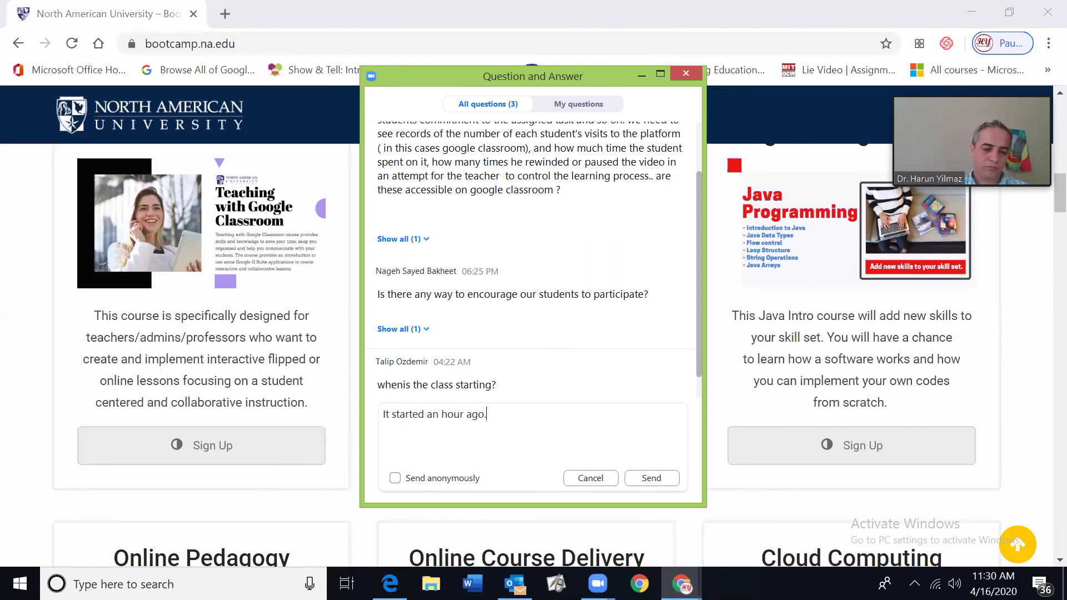
key(Return)
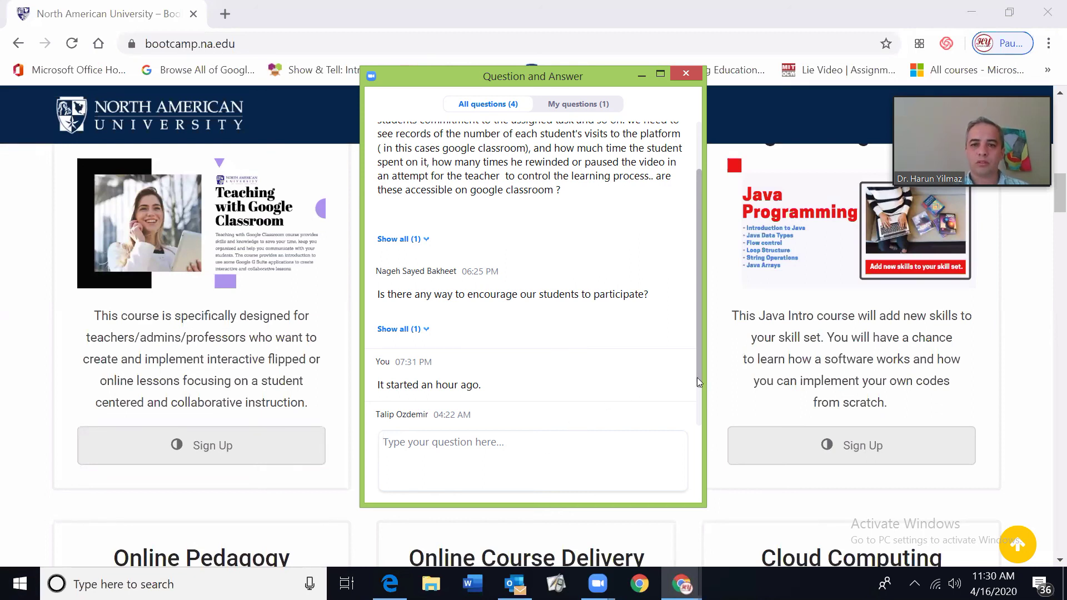
drag(700, 378, 703, 462)
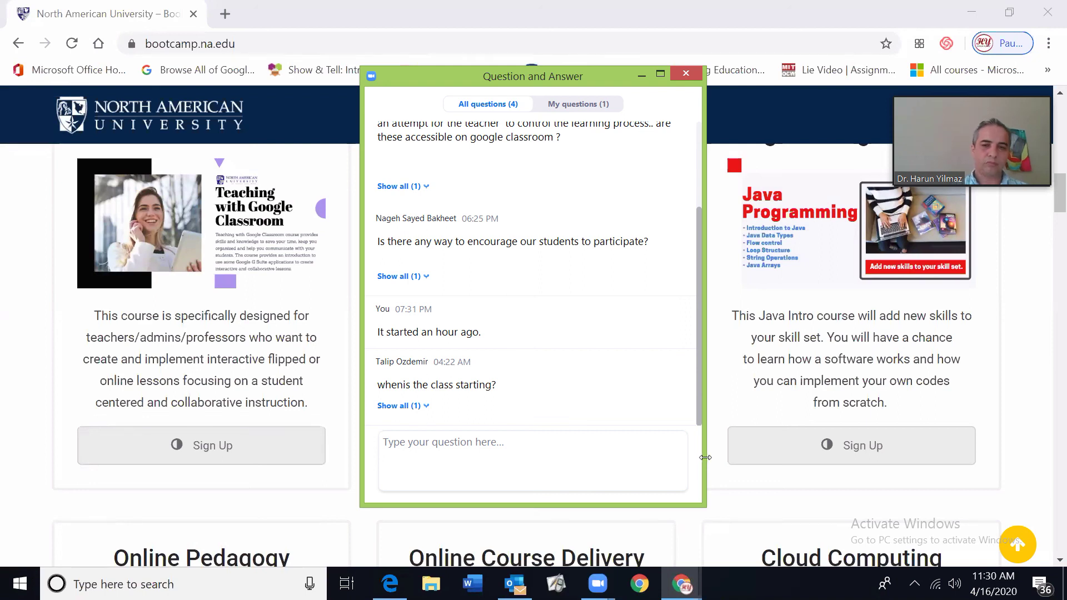
mouse_move(789, 445)
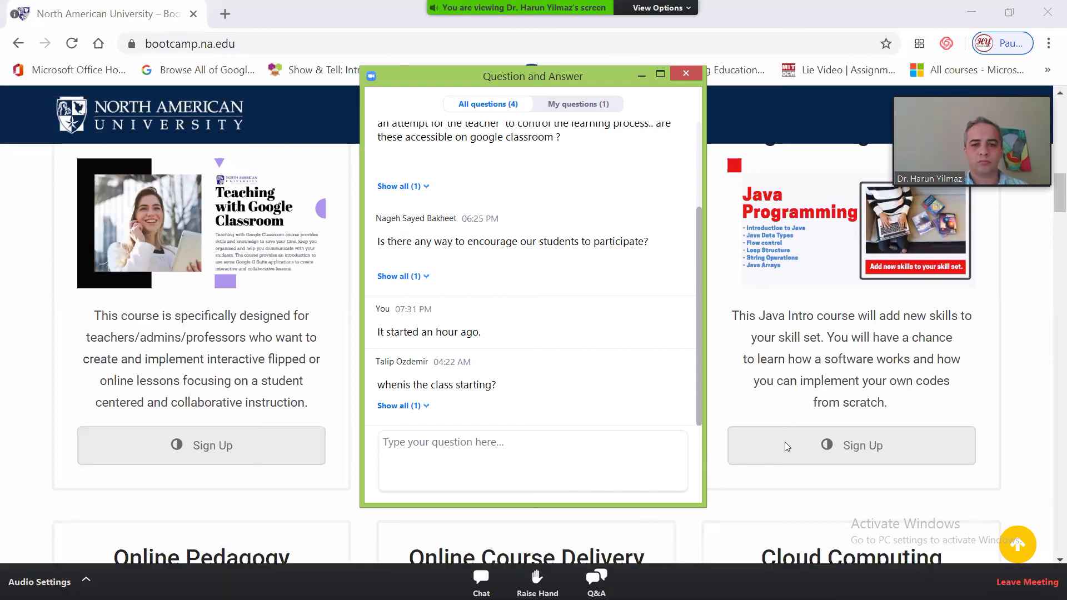
click(687, 73)
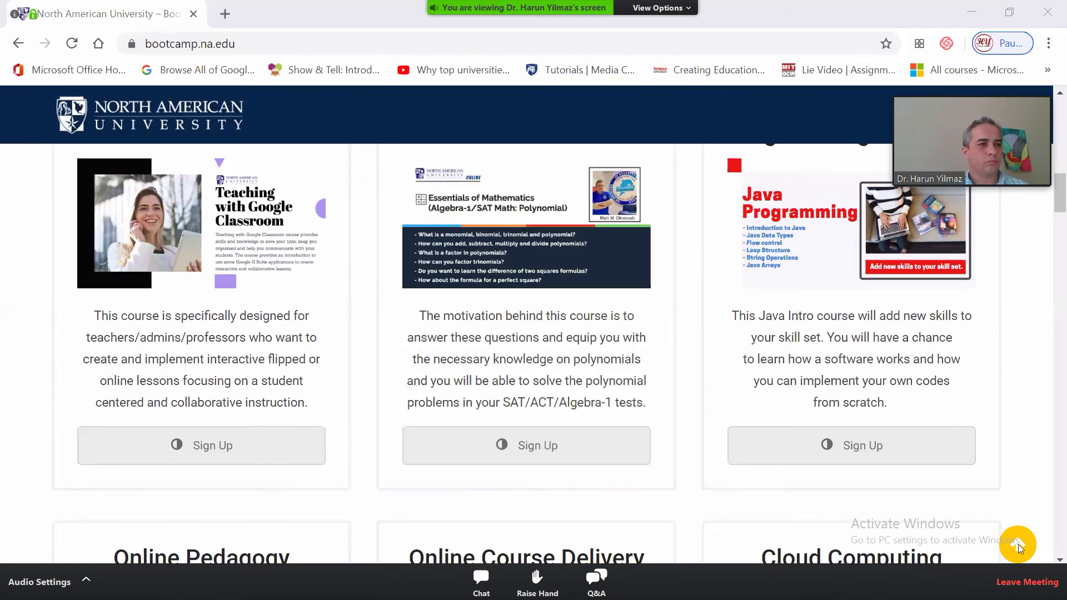